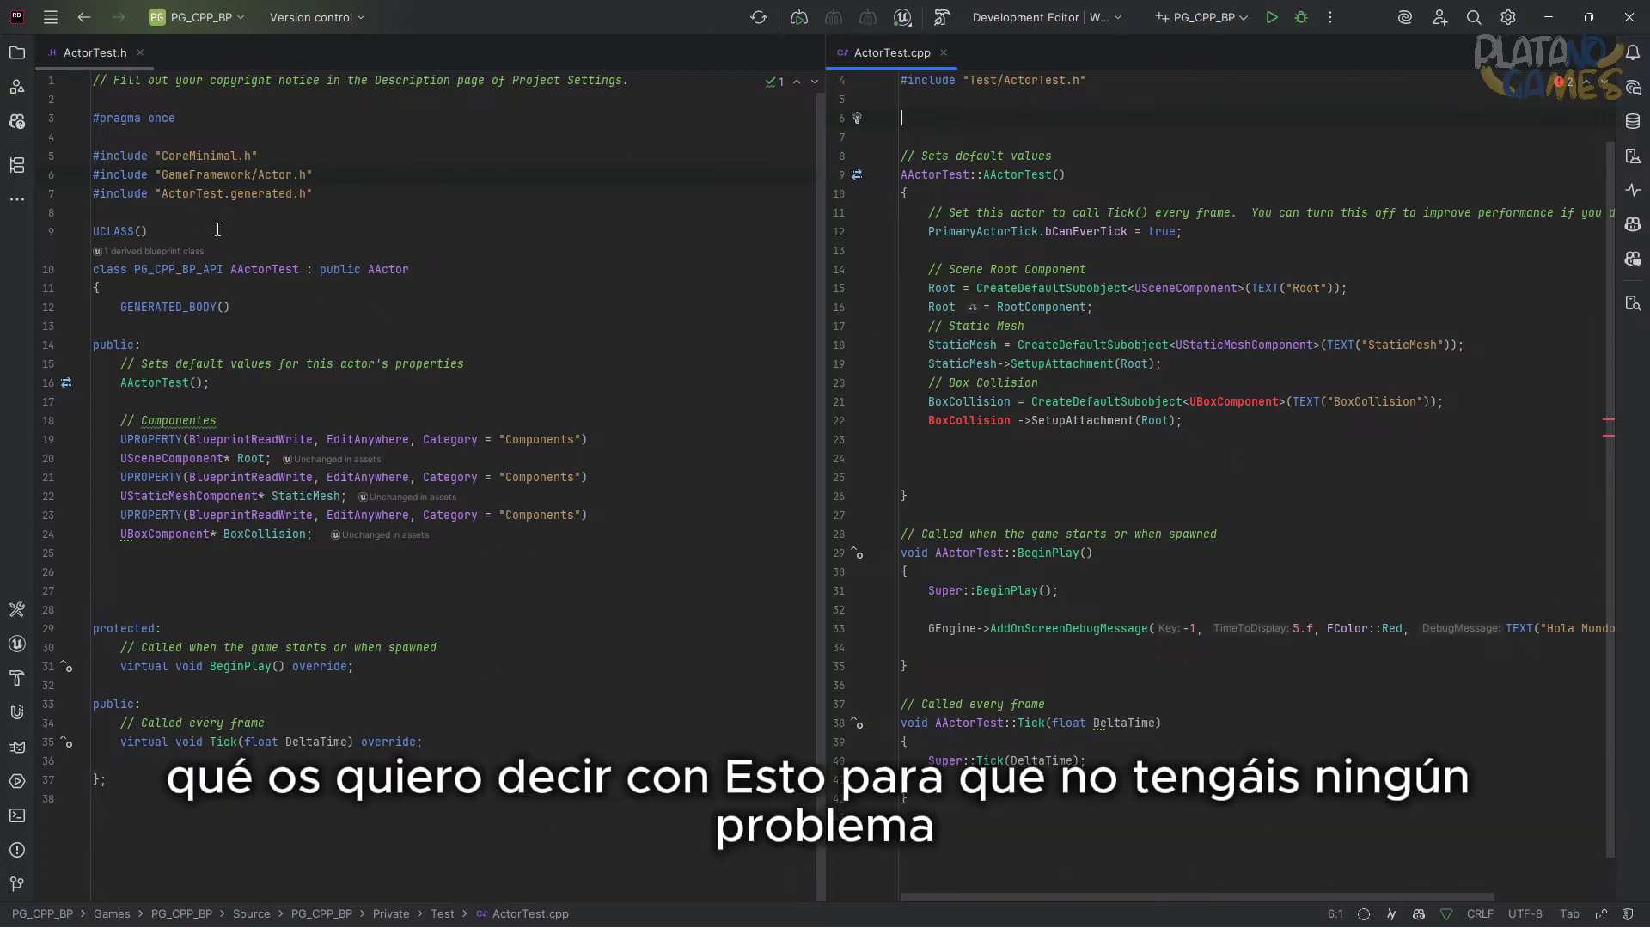
Add a "// Components" comment and #include "Components/BoxComponent.h" in ActorTest.h, above the ActorTest.generated.h include
key(Return)
key(Return)
key(Return)
key(Return)
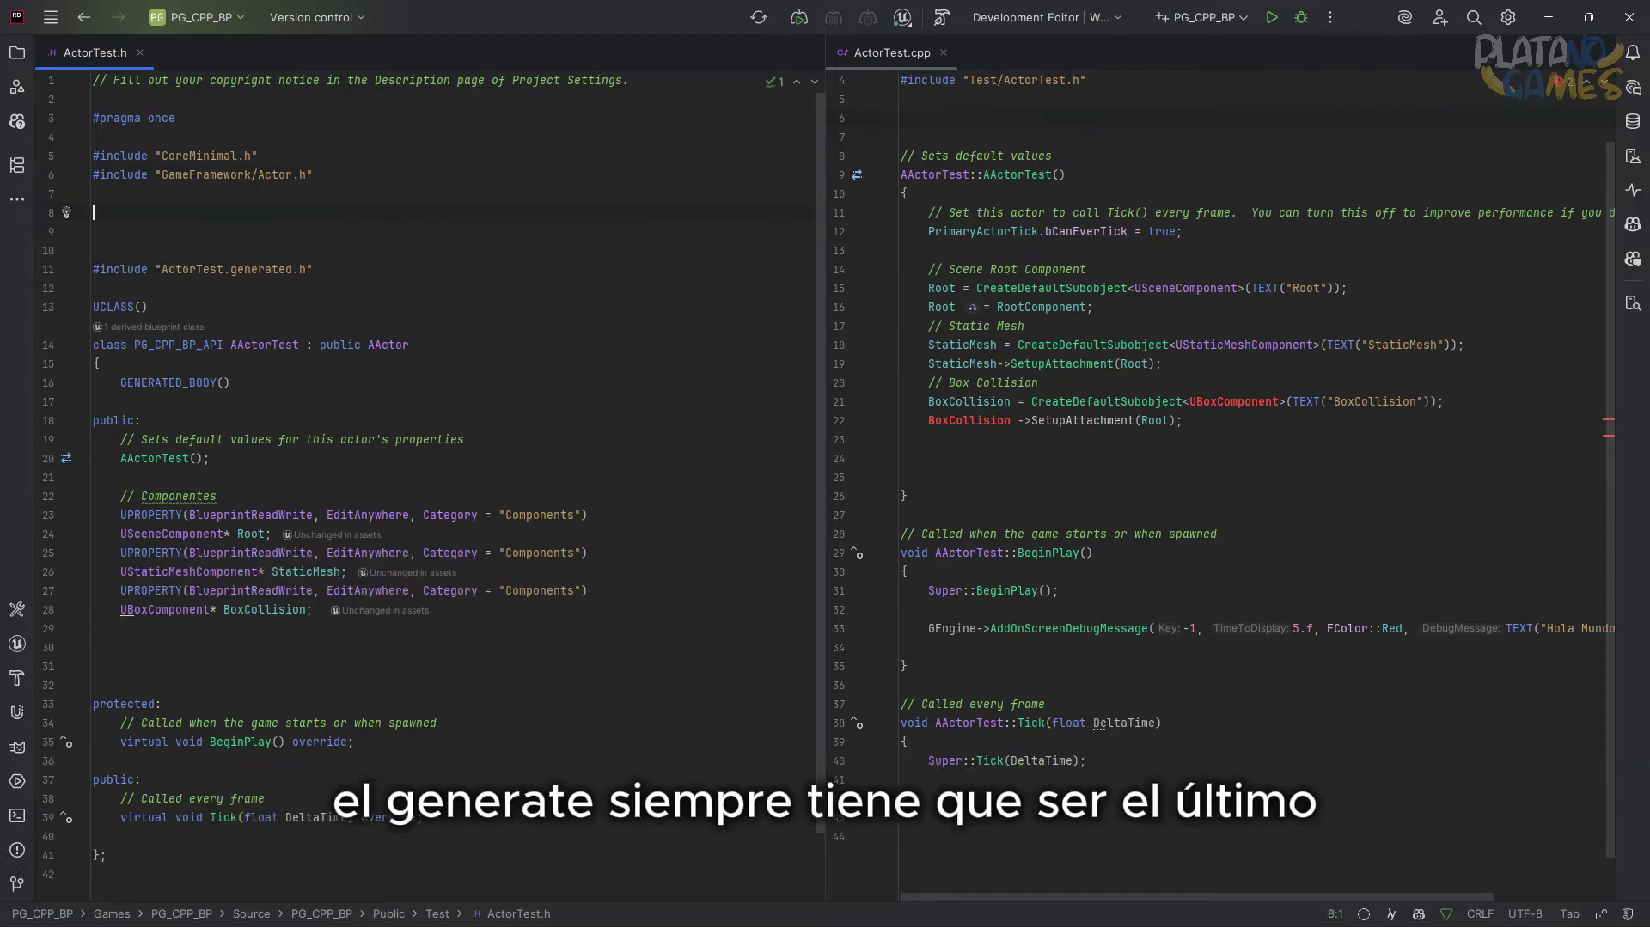
text(// Components #include "Components/BoxComponent.h")
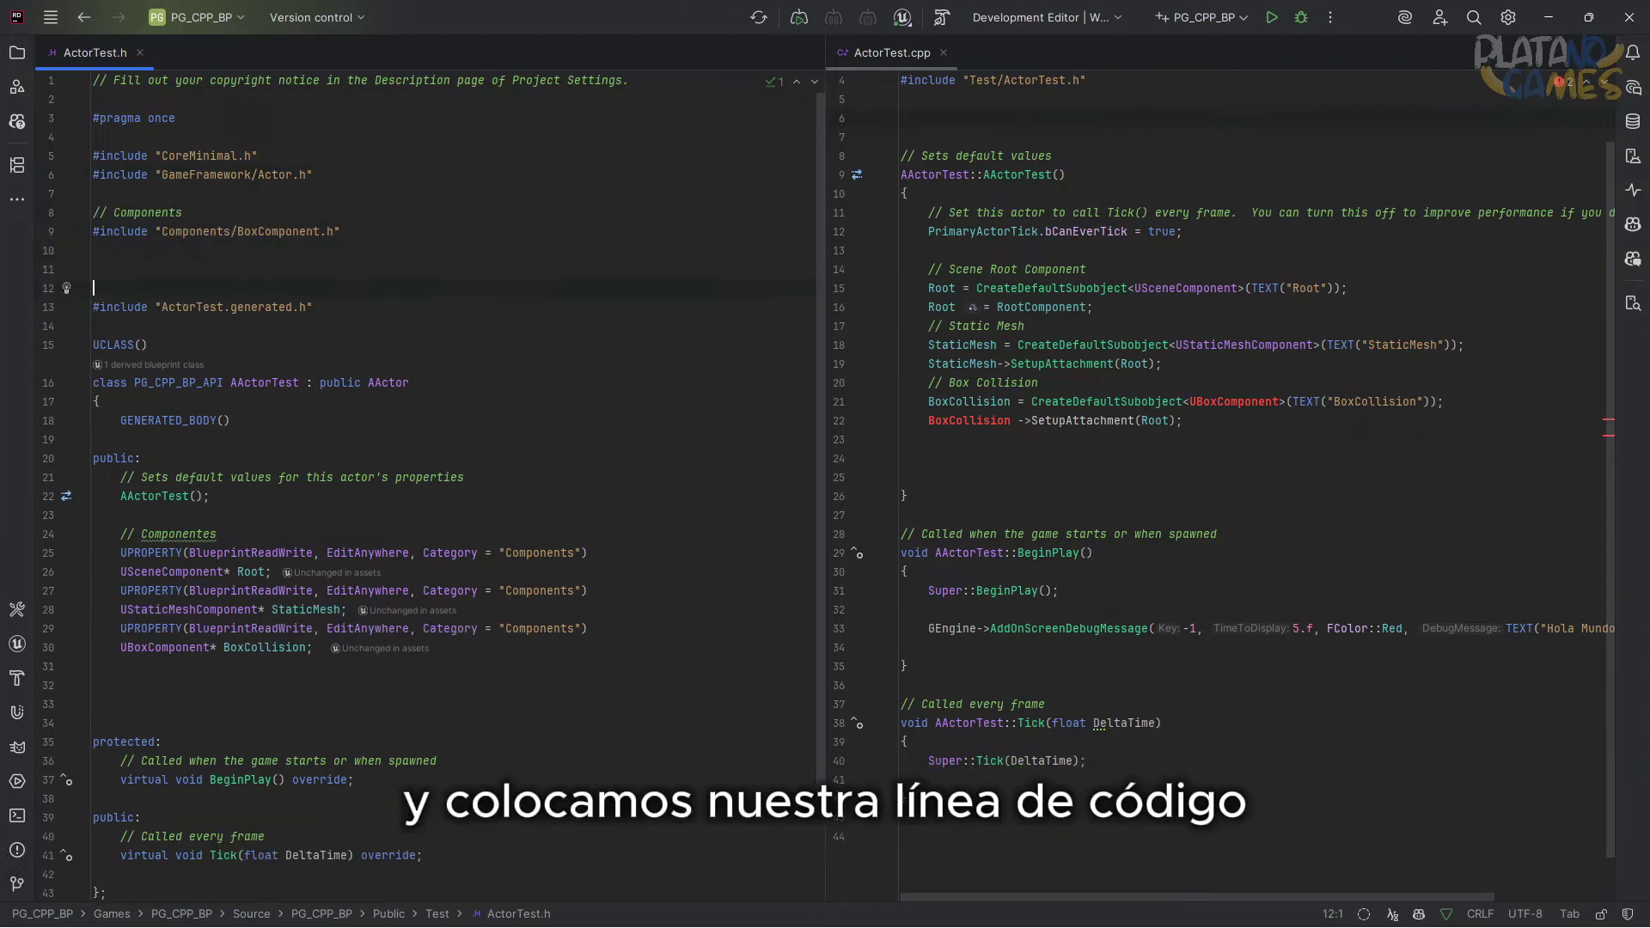
key(BackSpace)
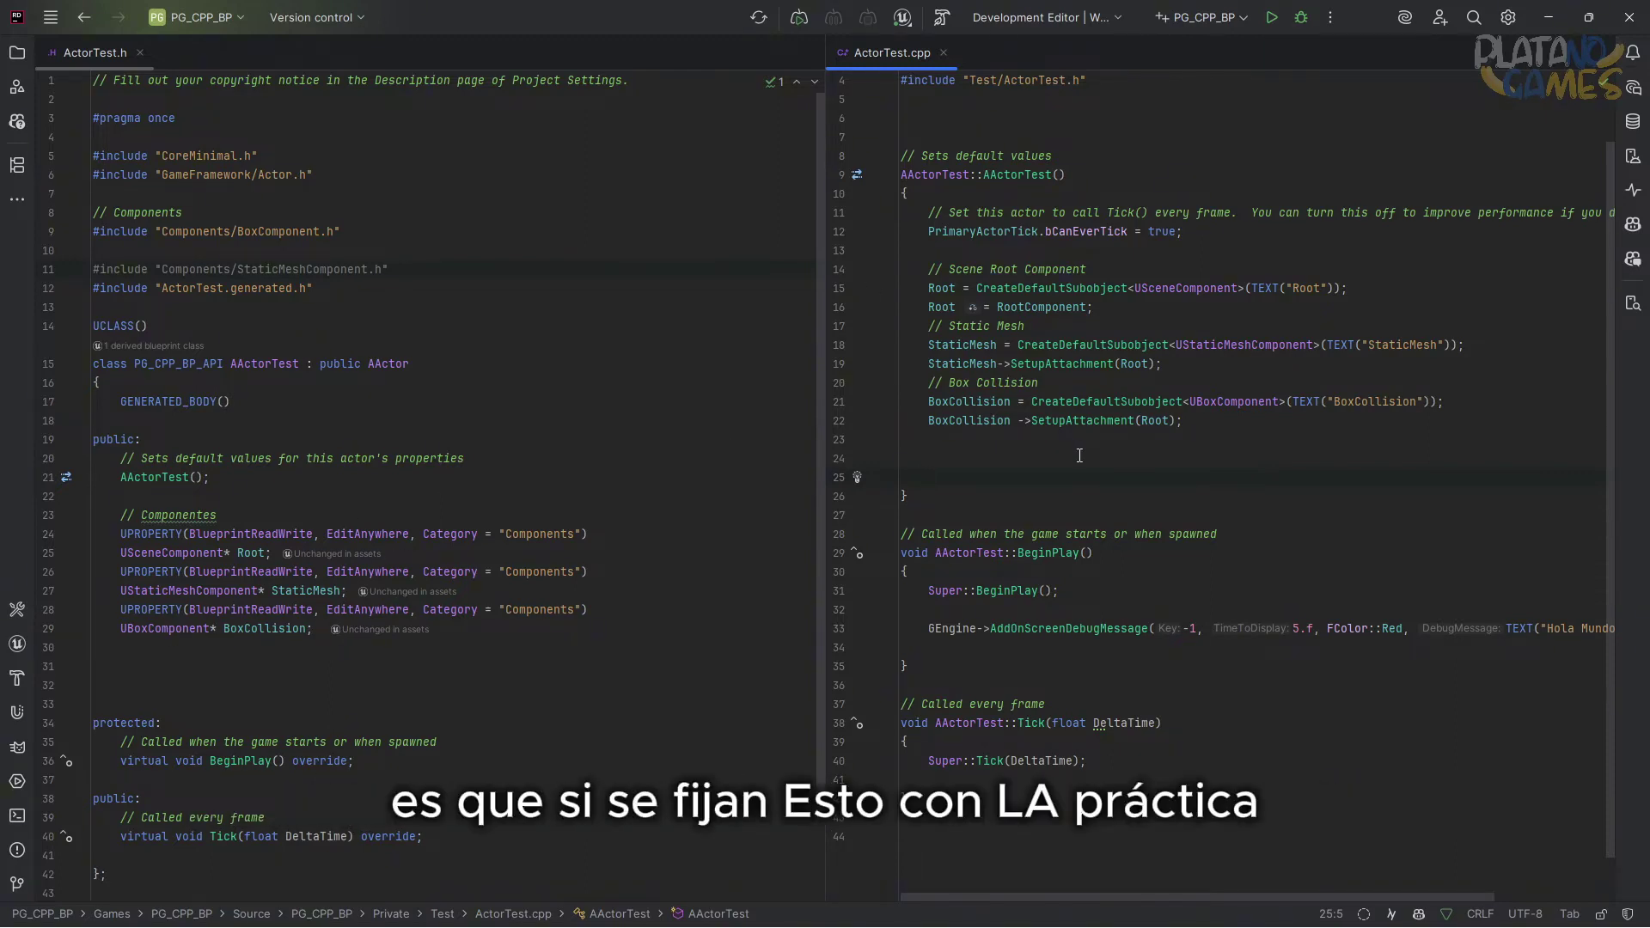
Review the BoxCollision errors in the Live Coding log and rebuild the project from the code editor
drag(824, 446, 698, 464)
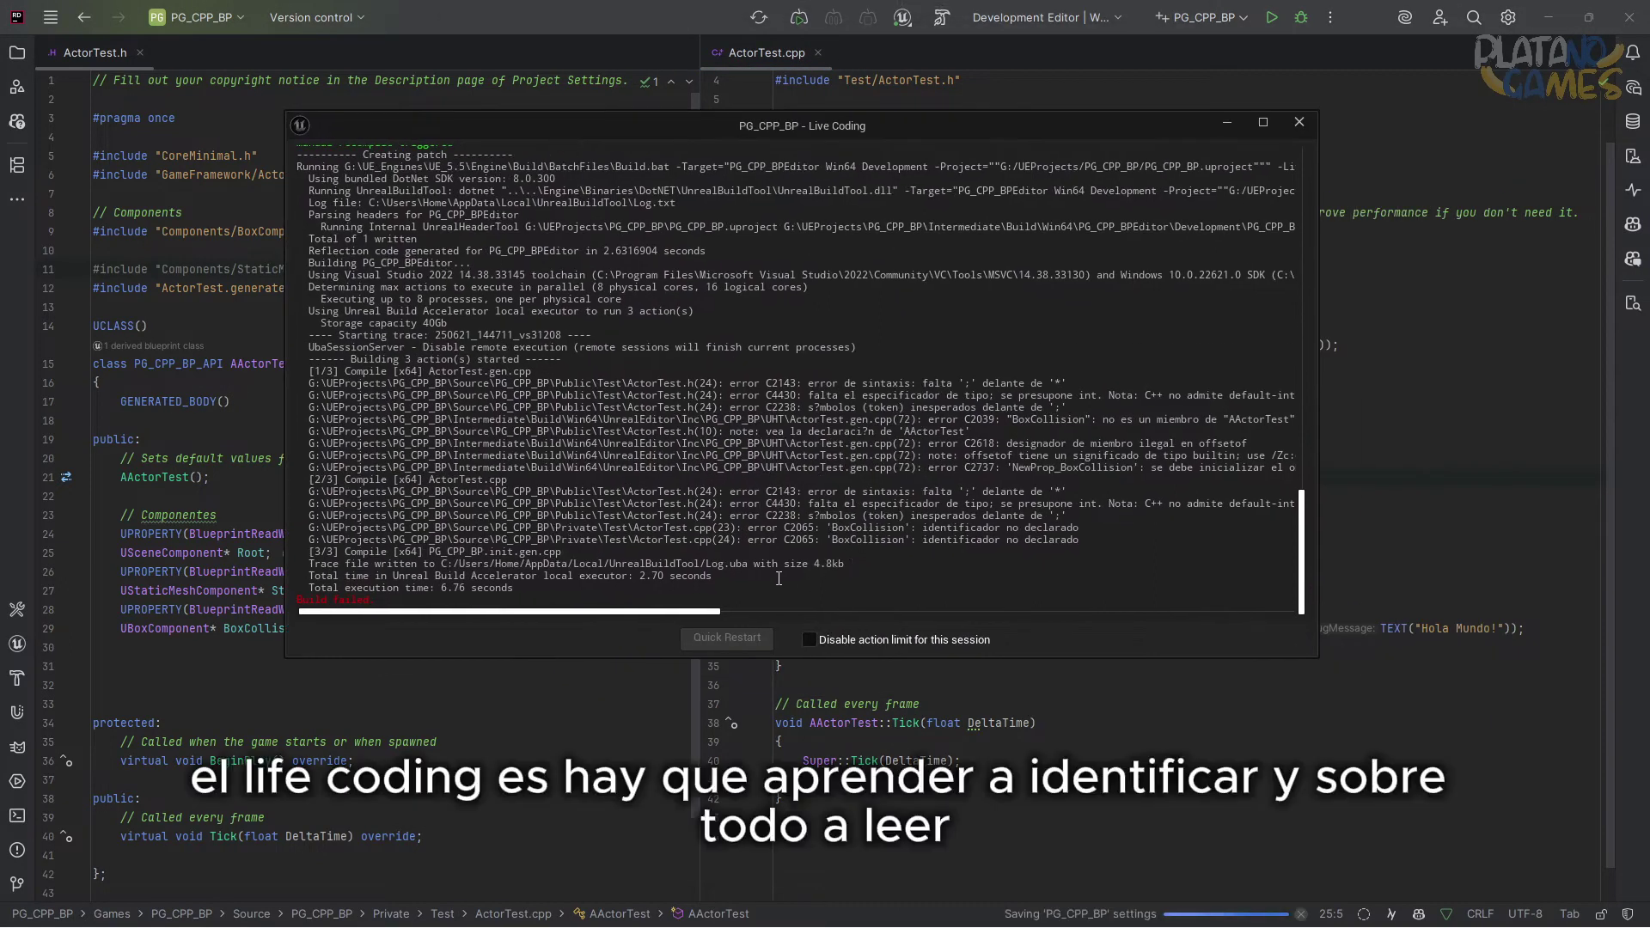
drag(779, 579, 310, 369)
click(581, 604)
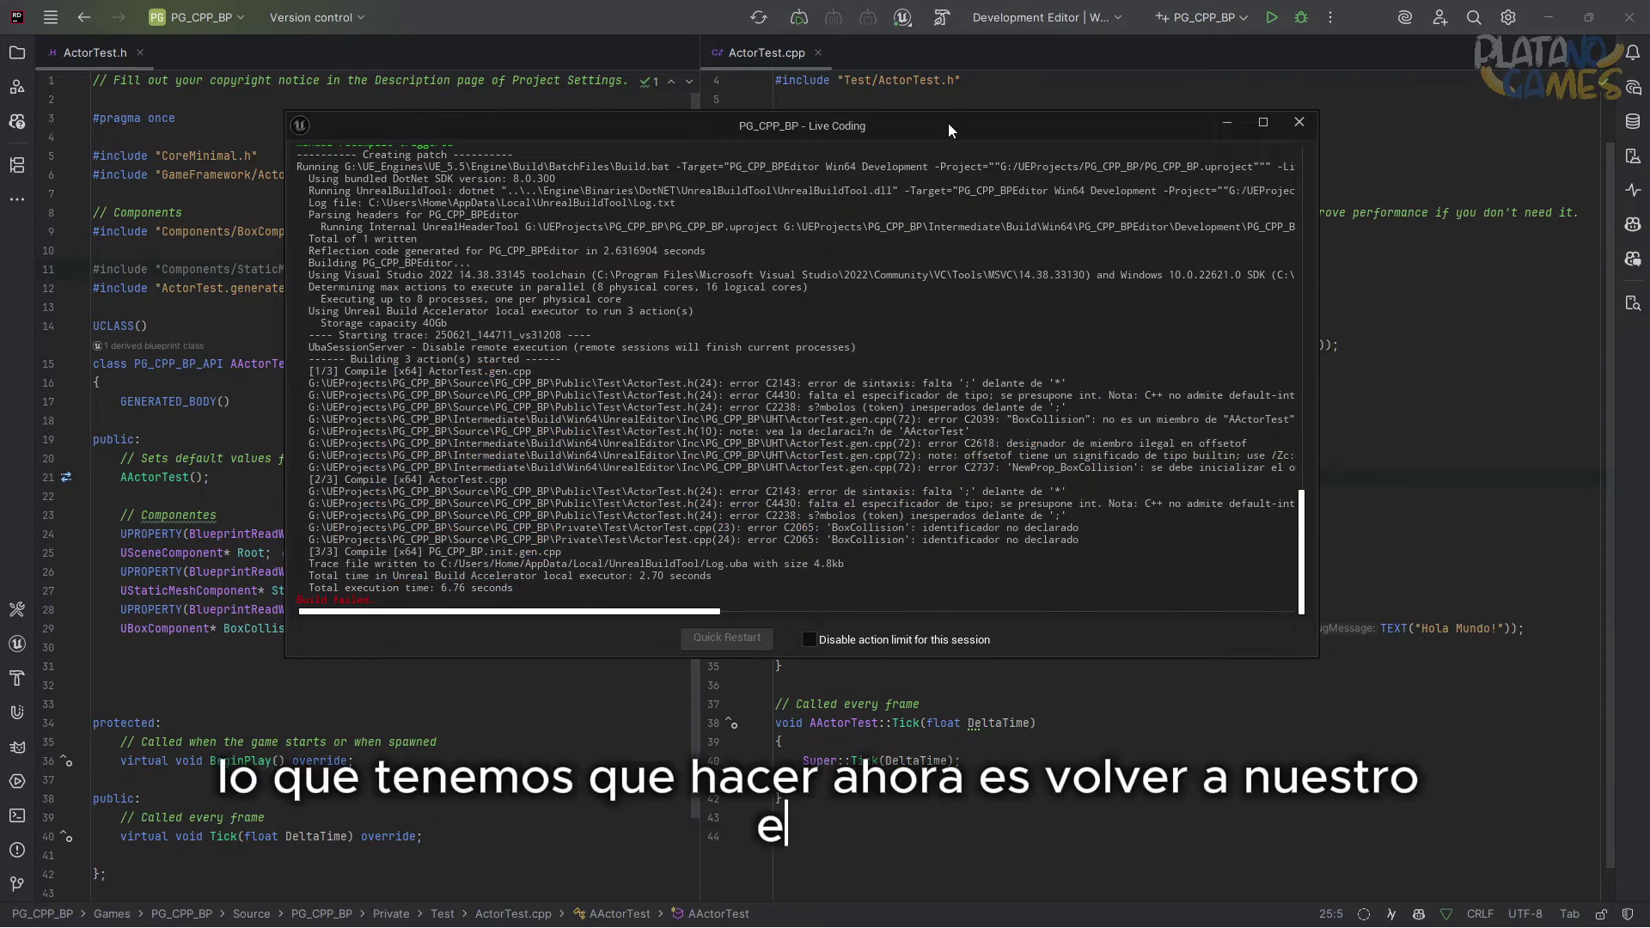
click(997, 819)
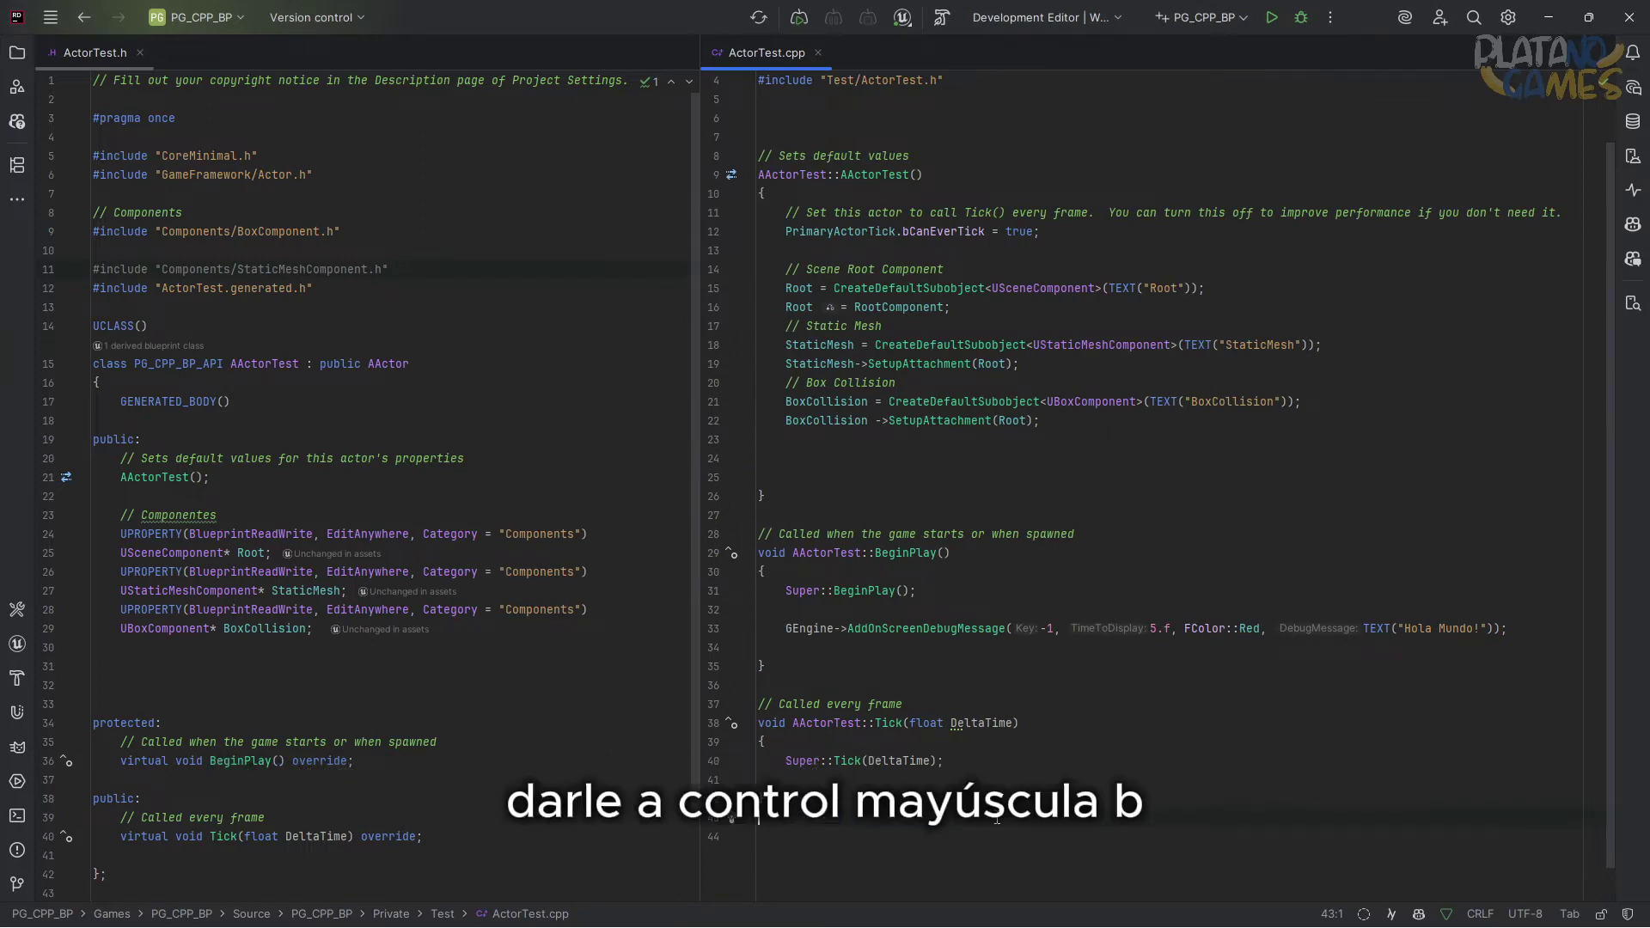
key(ctrl+shift+b)
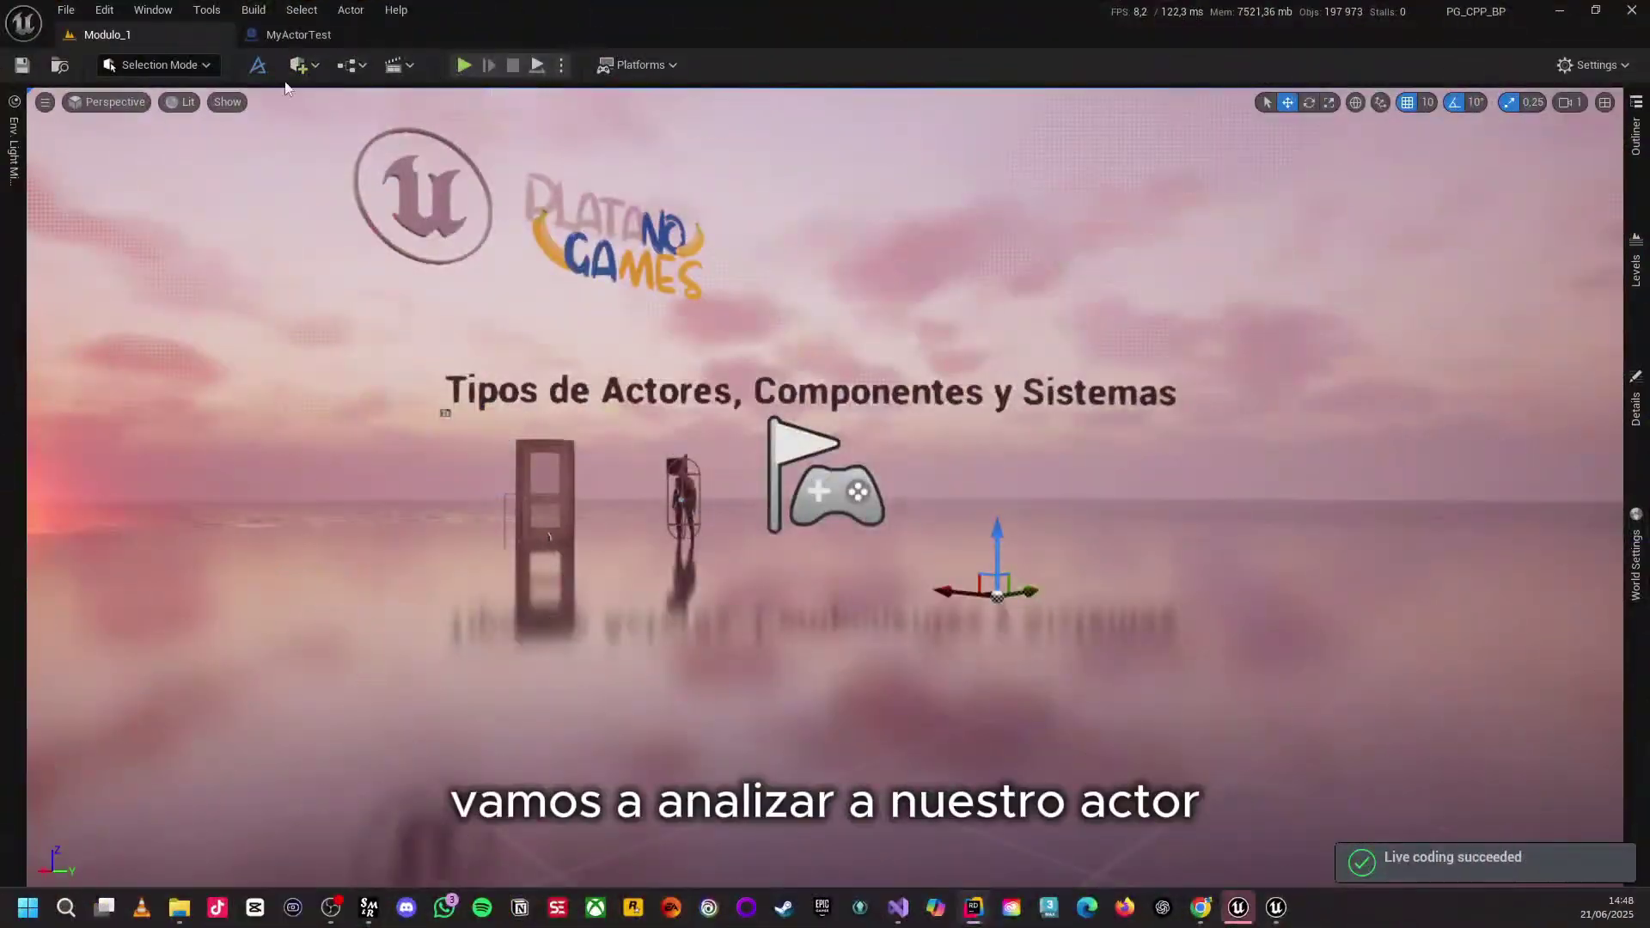
Switch to the MyActorTest blueprint in Unreal Editor and inspect its Static Mesh, DefaultSceneRoot and Box Collision components in the viewport
click(349, 43)
click(365, 97)
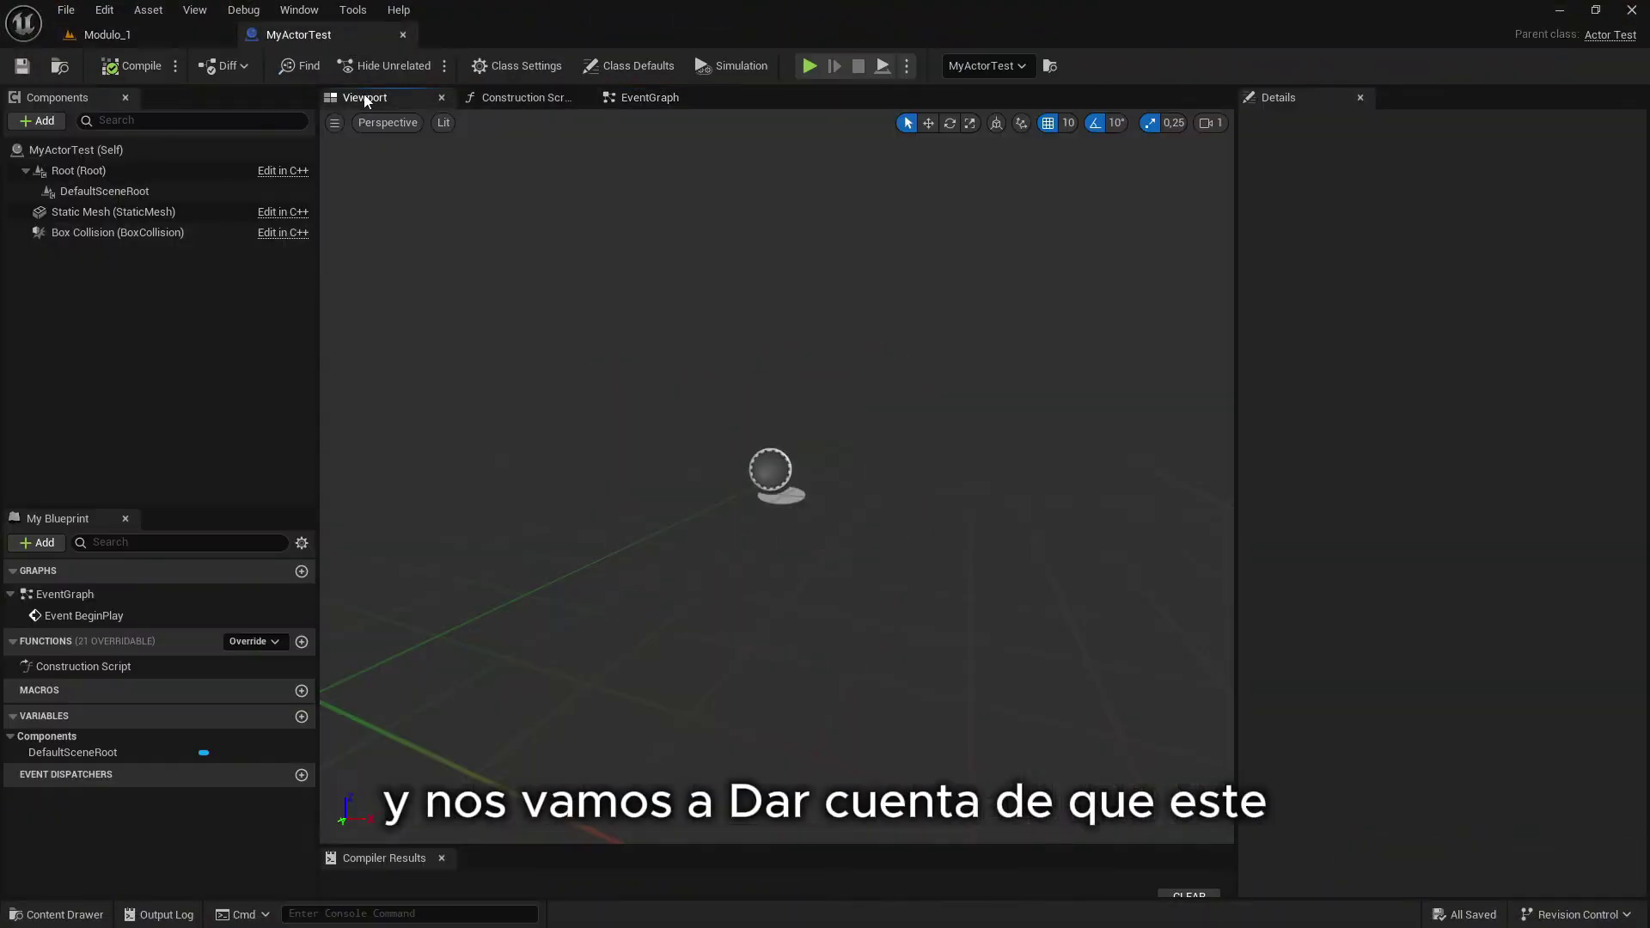
mouse_move(621, 680)
right_down()
mouse_move(774, 688)
mouse_move(604, 667)
right_up()
click(138, 212)
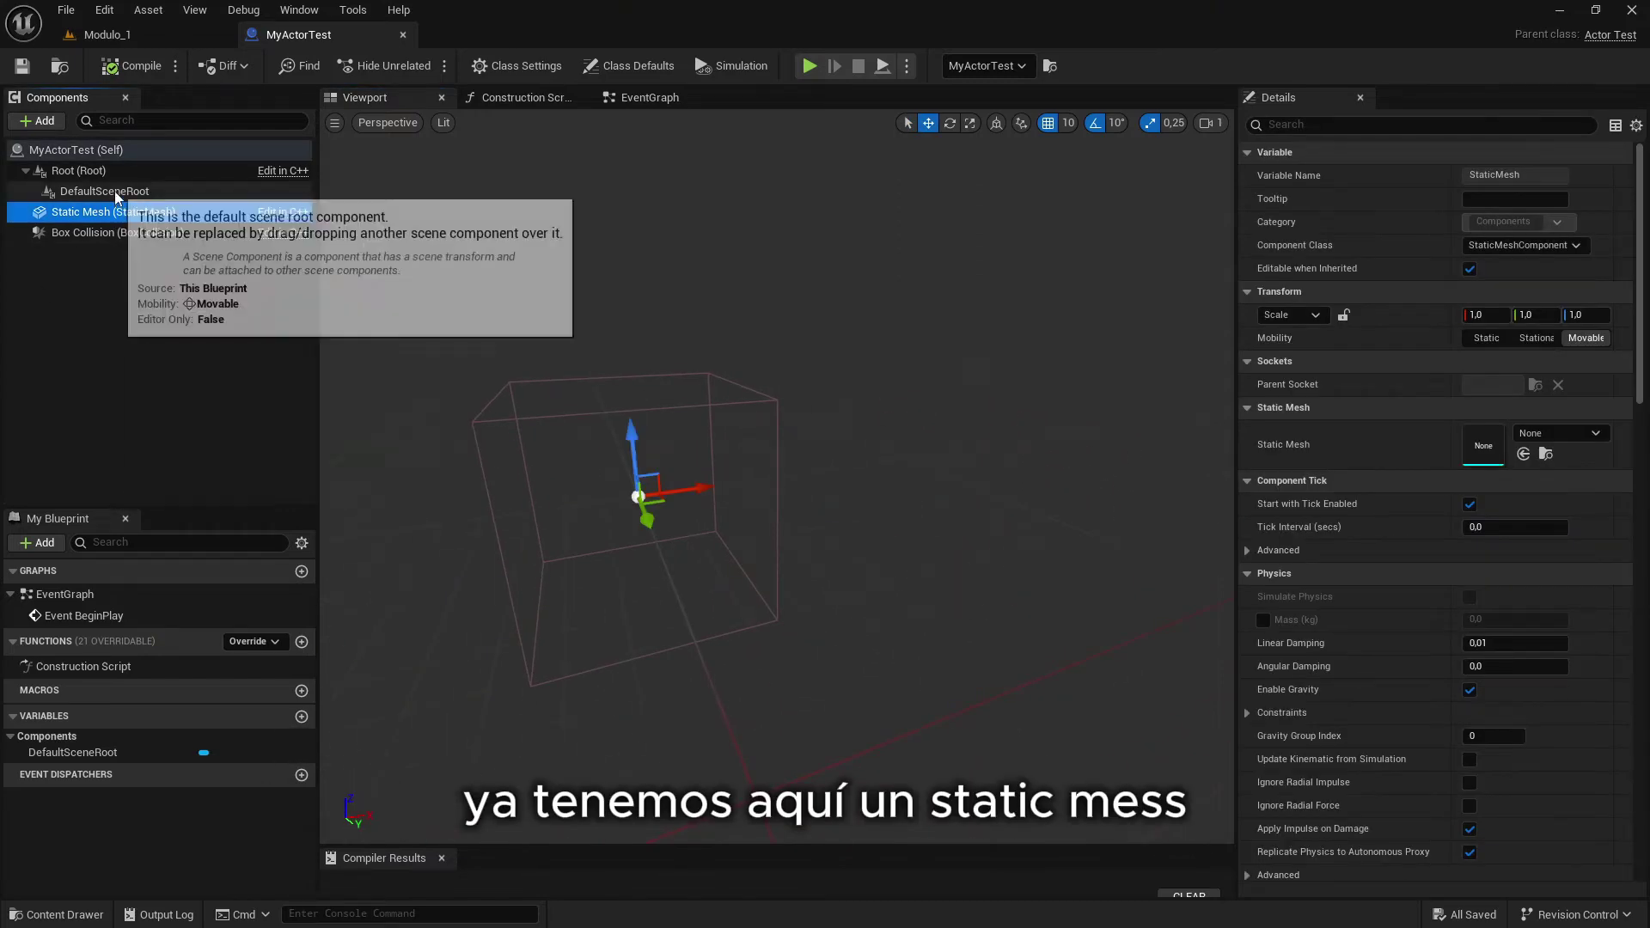
click(115, 191)
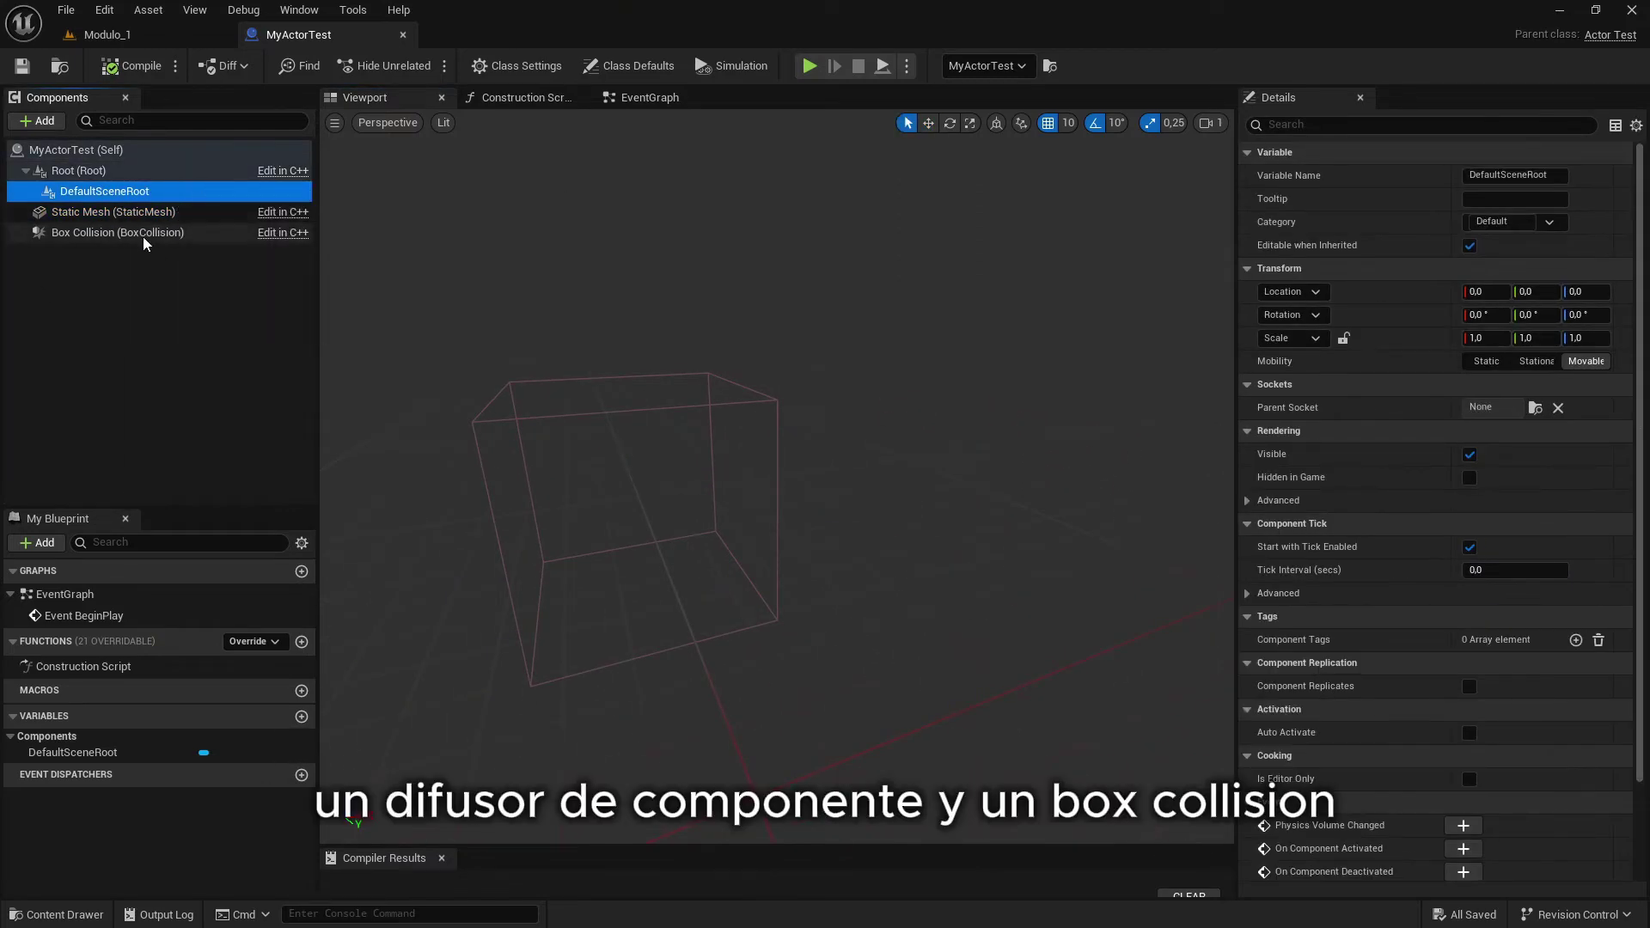
click(142, 233)
key(f)
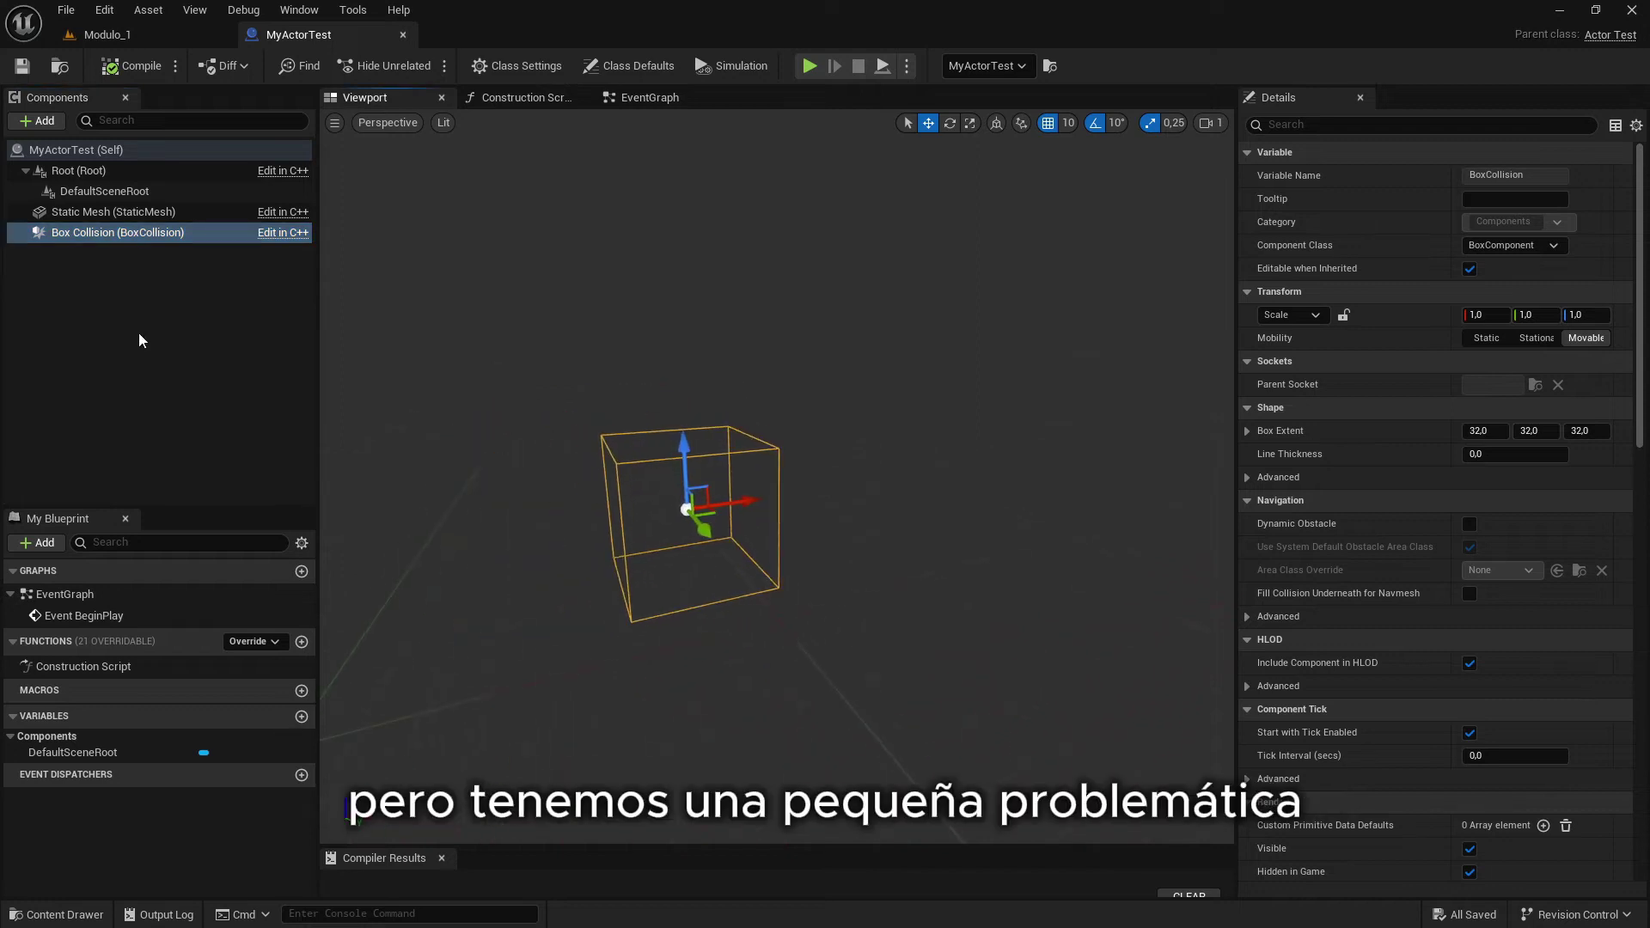
Examine how Root, DefaultSceneRoot, Static Mesh and Box Collision are arranged in MyActorTest's component hierarchy
click(92, 172)
click(113, 215)
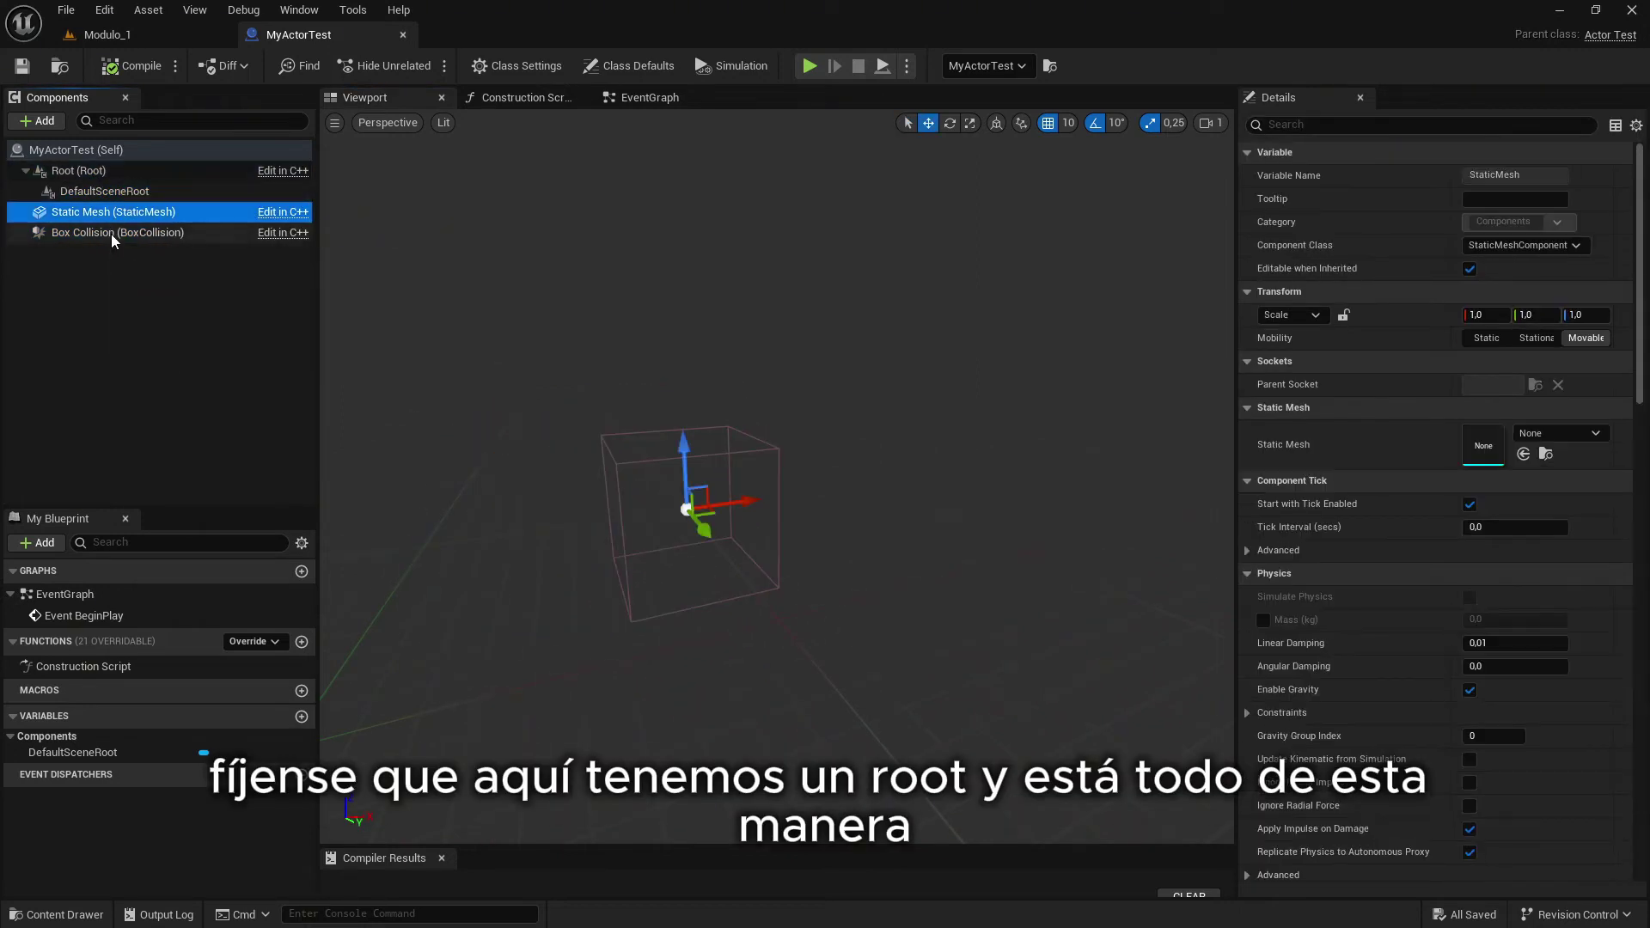
click(110, 234)
click(116, 213)
click(121, 236)
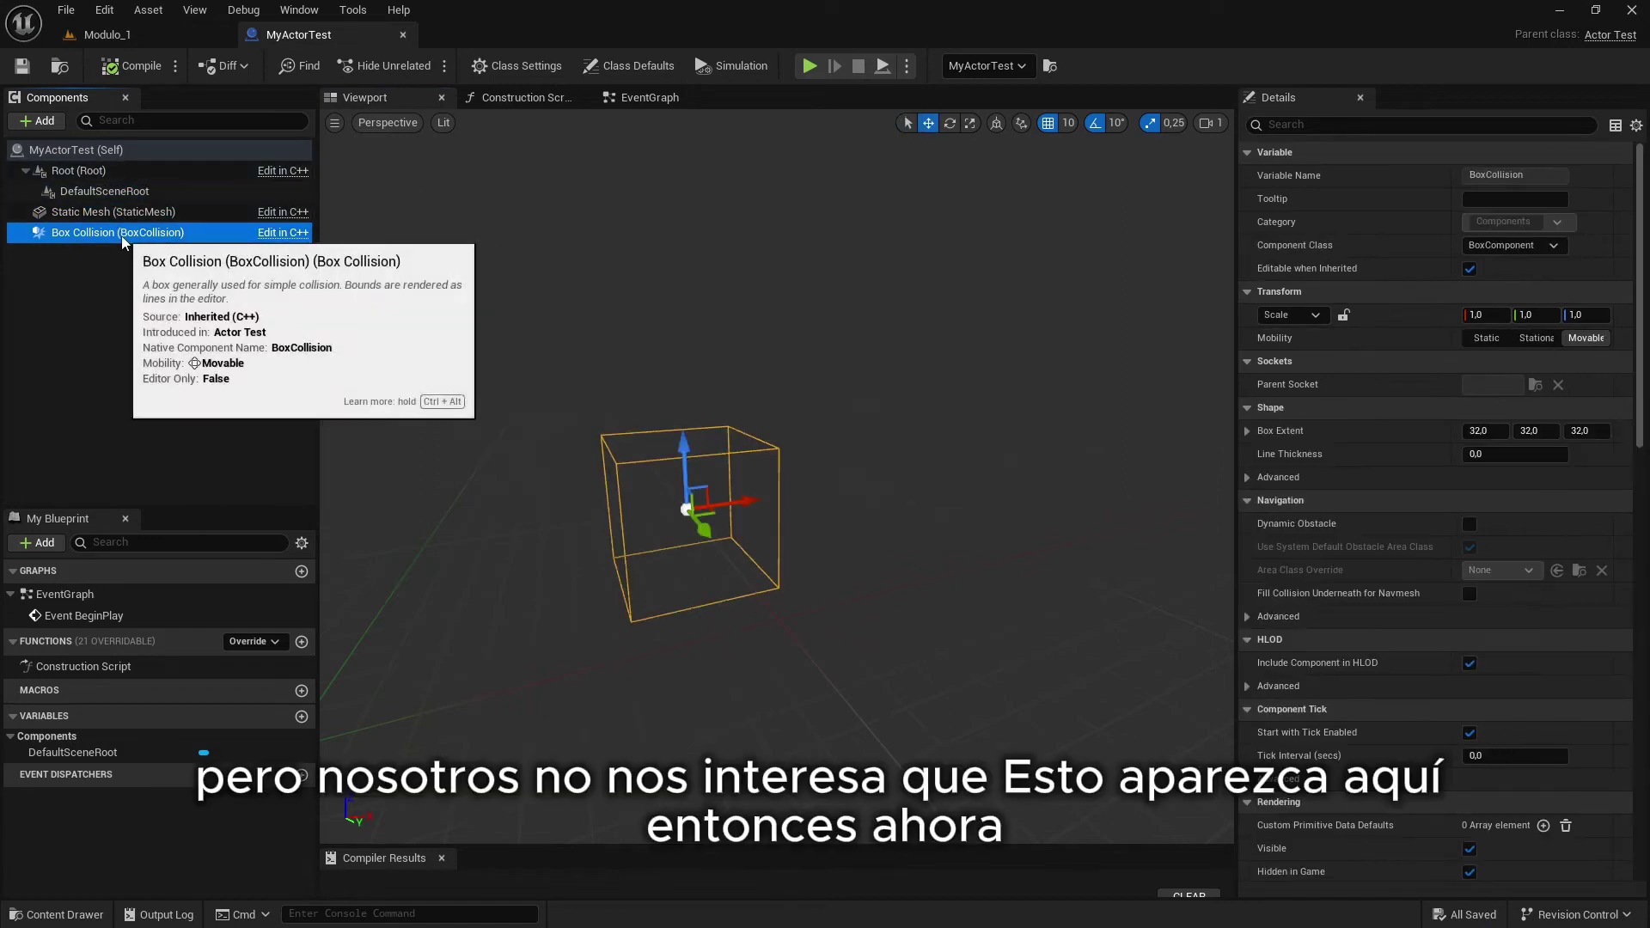
click(91, 192)
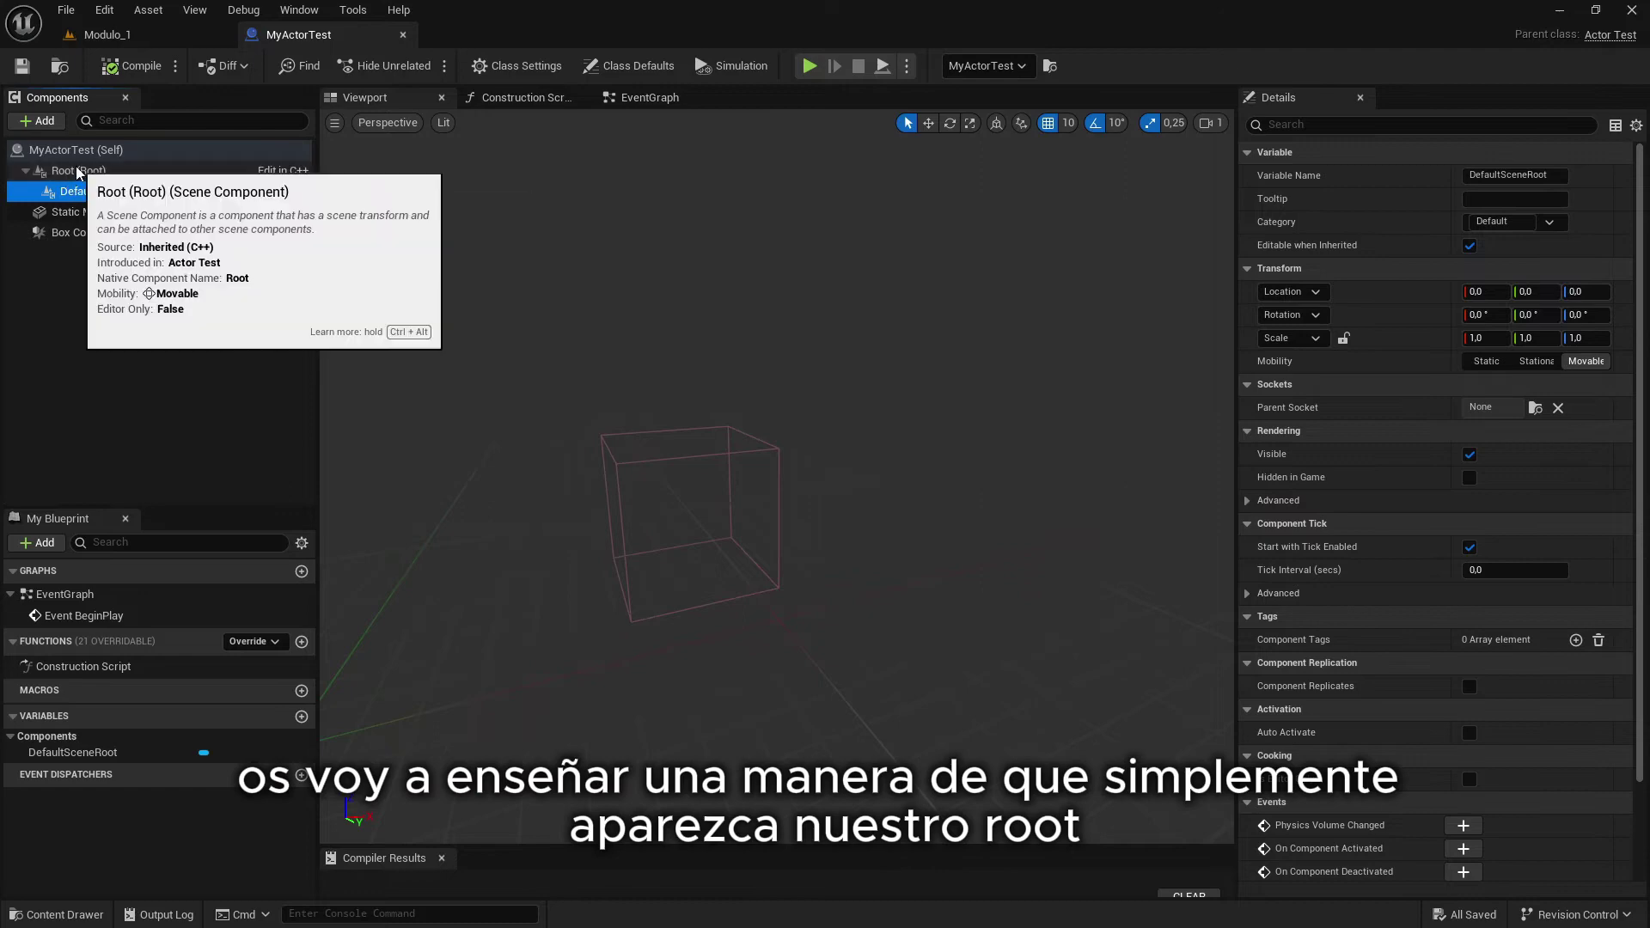
click(110, 212)
click(111, 234)
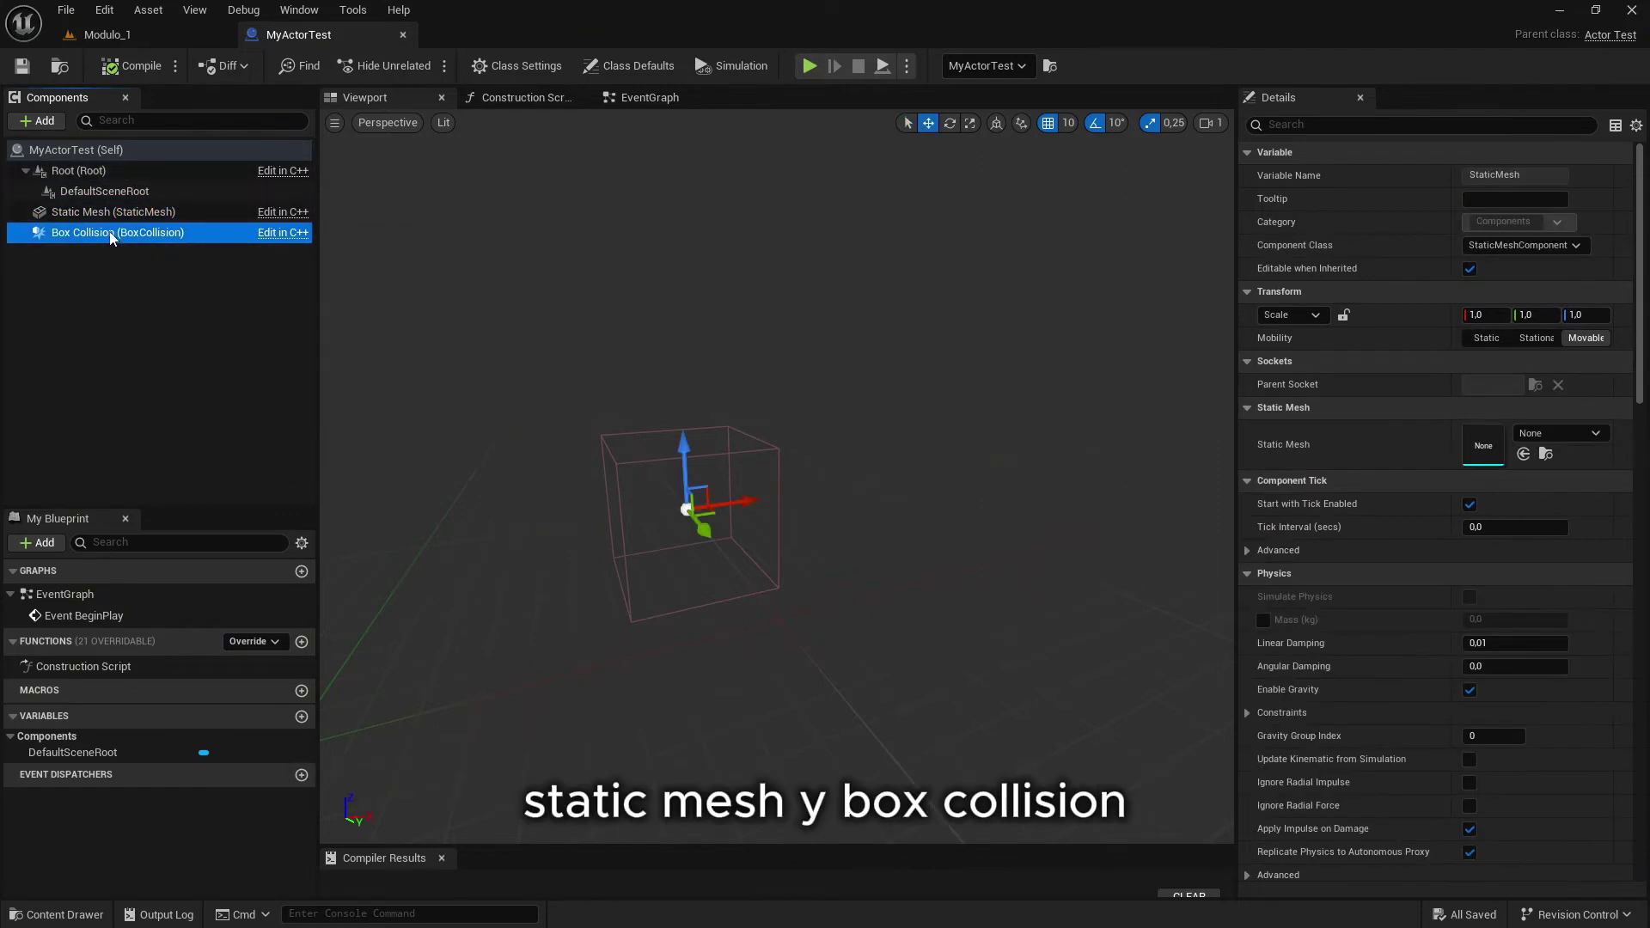
click(110, 212)
click(110, 190)
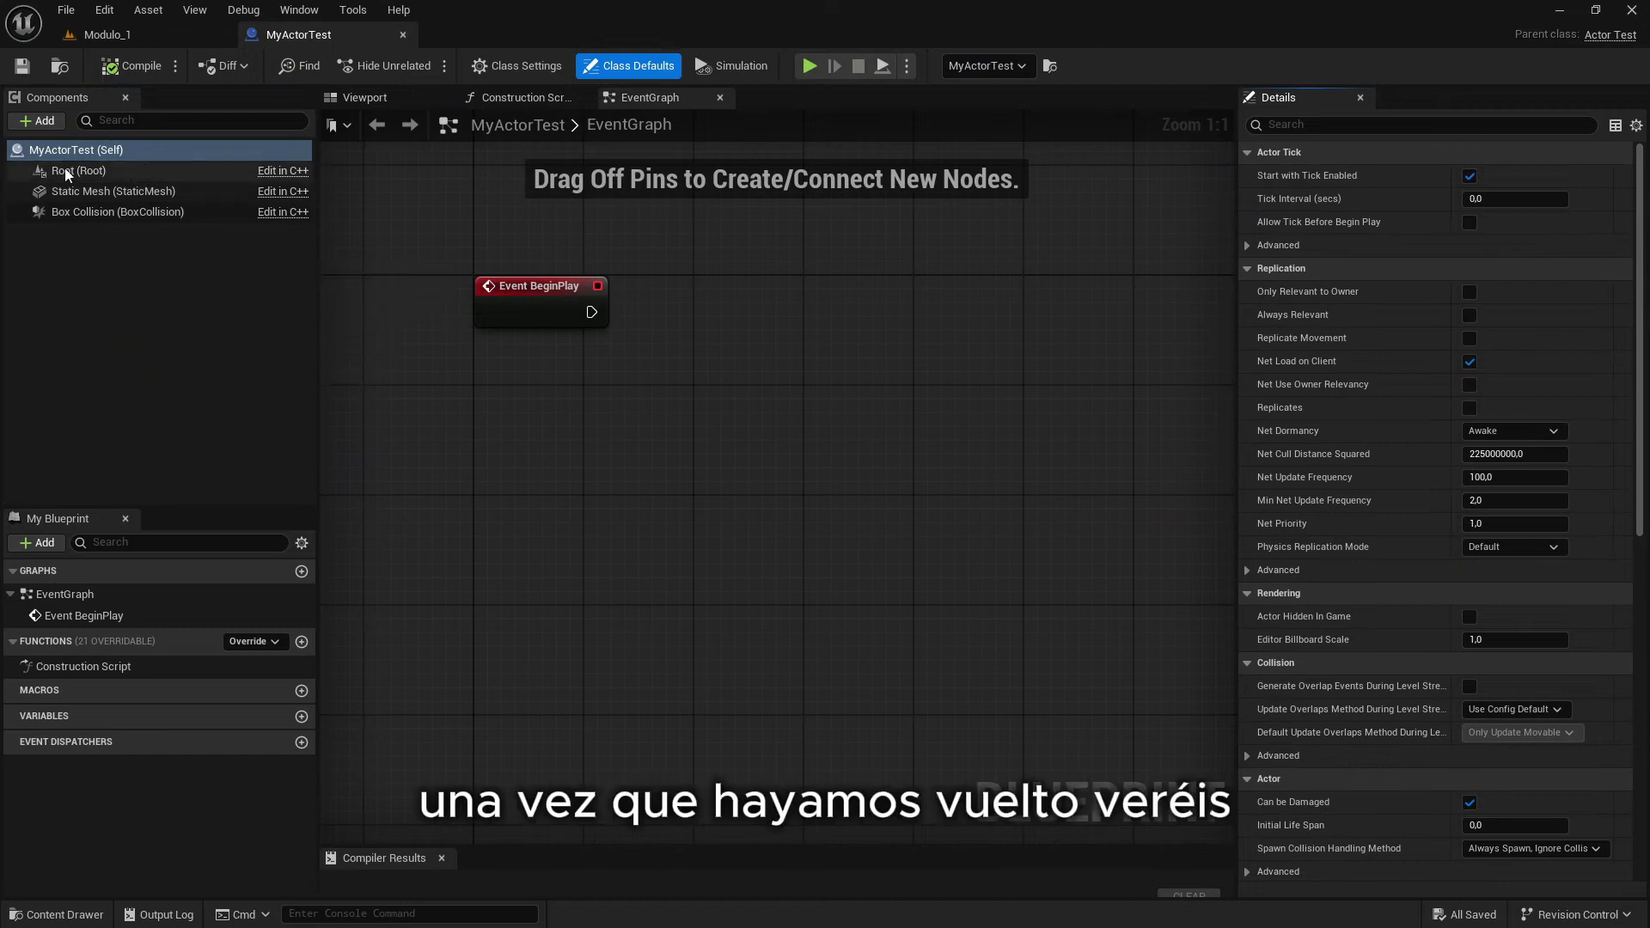
click(78, 191)
click(96, 213)
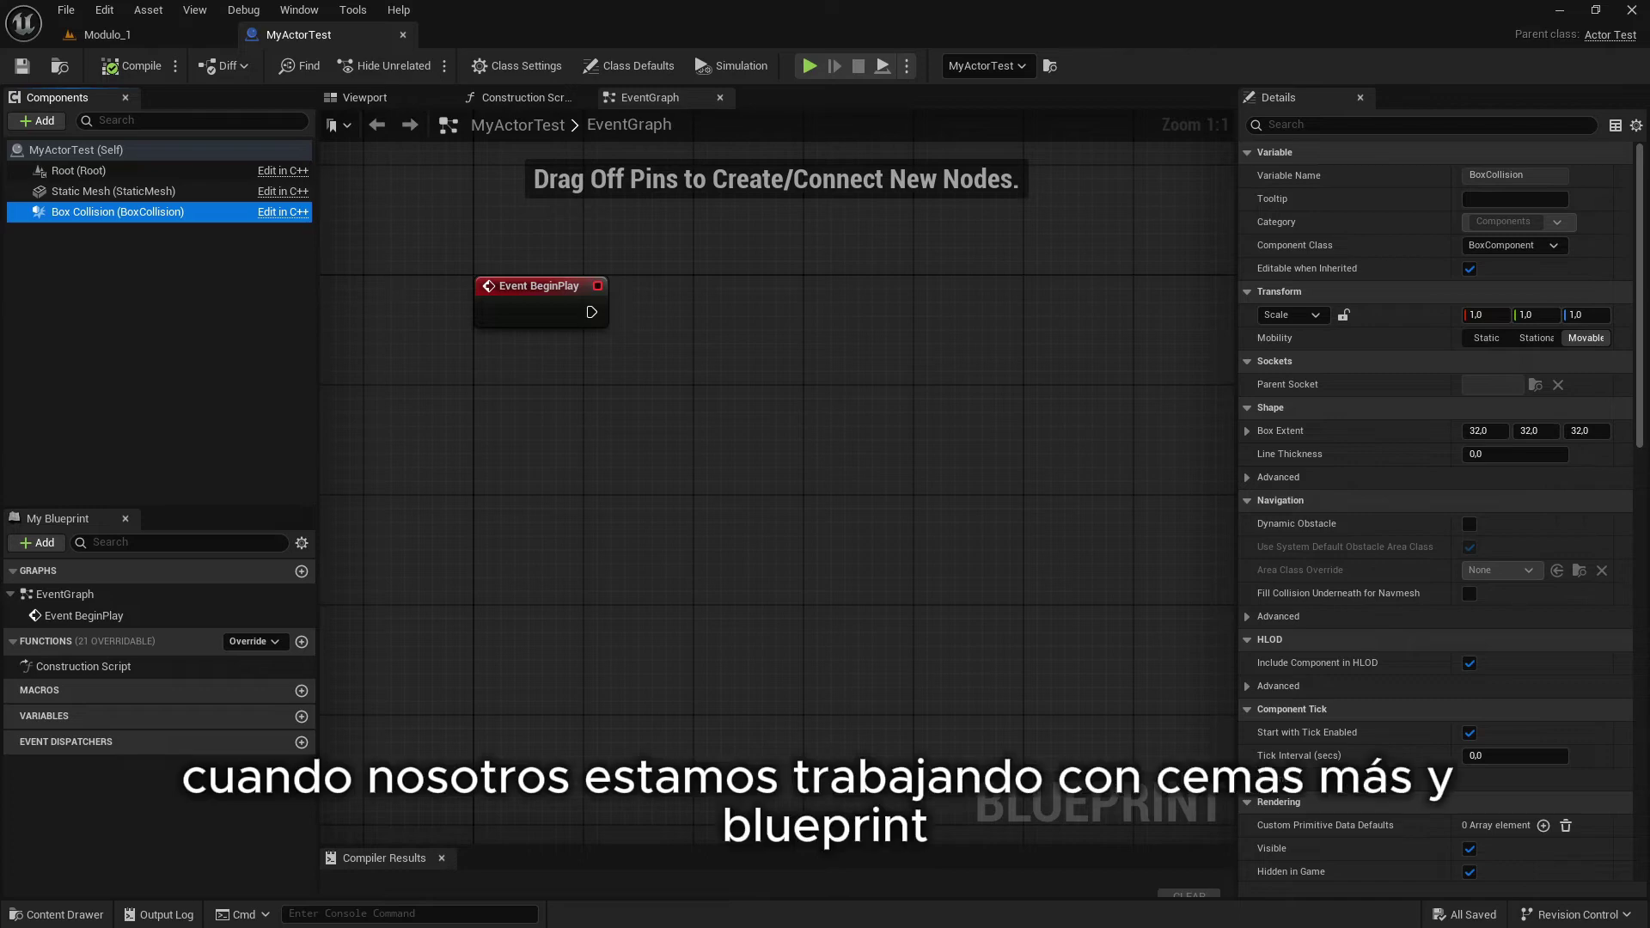
Close the MyActorTest blueprint, reopen it from the Curso folder, and refresh its compiled information
click(403, 34)
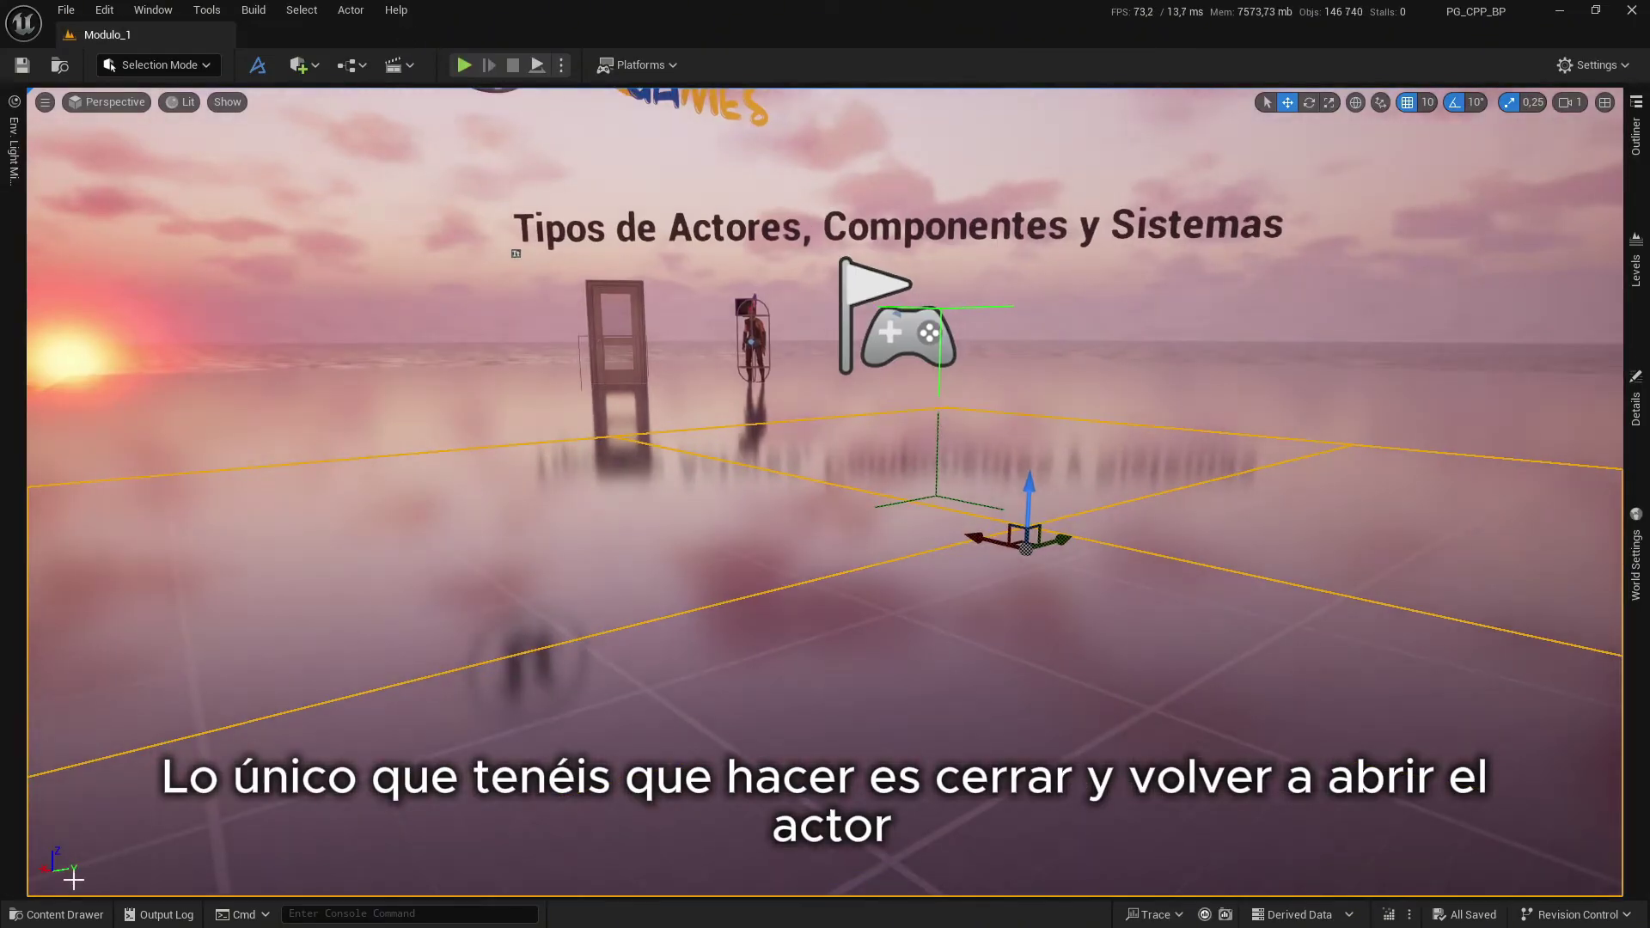
click(57, 915)
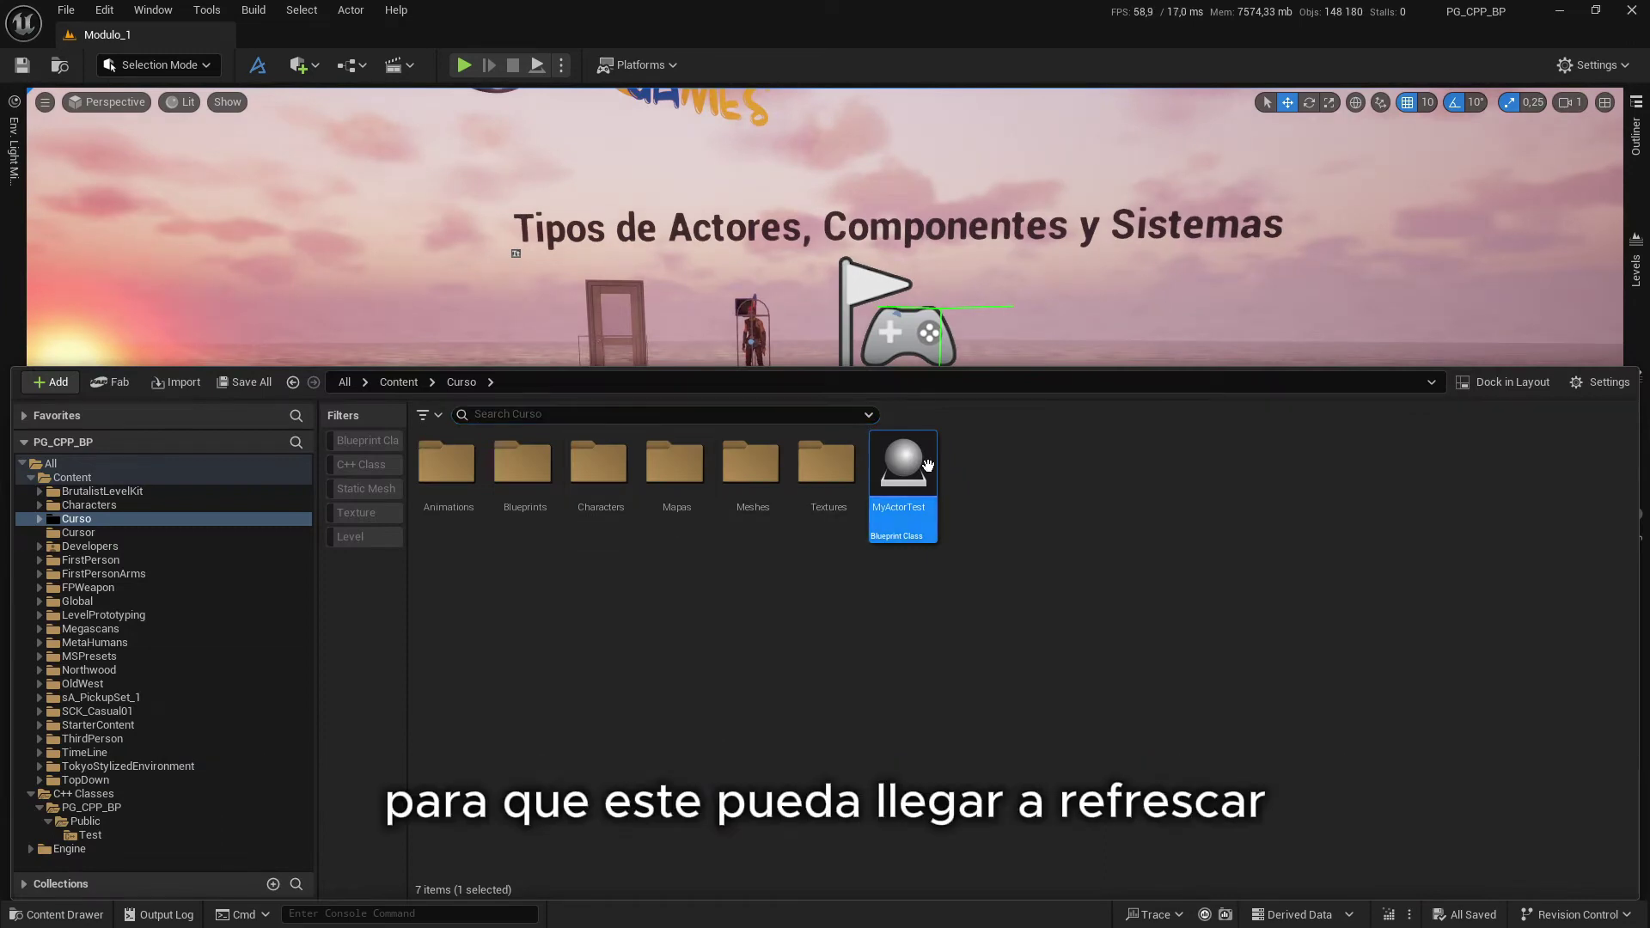
double_click(904, 481)
click(67, 10)
click(106, 222)
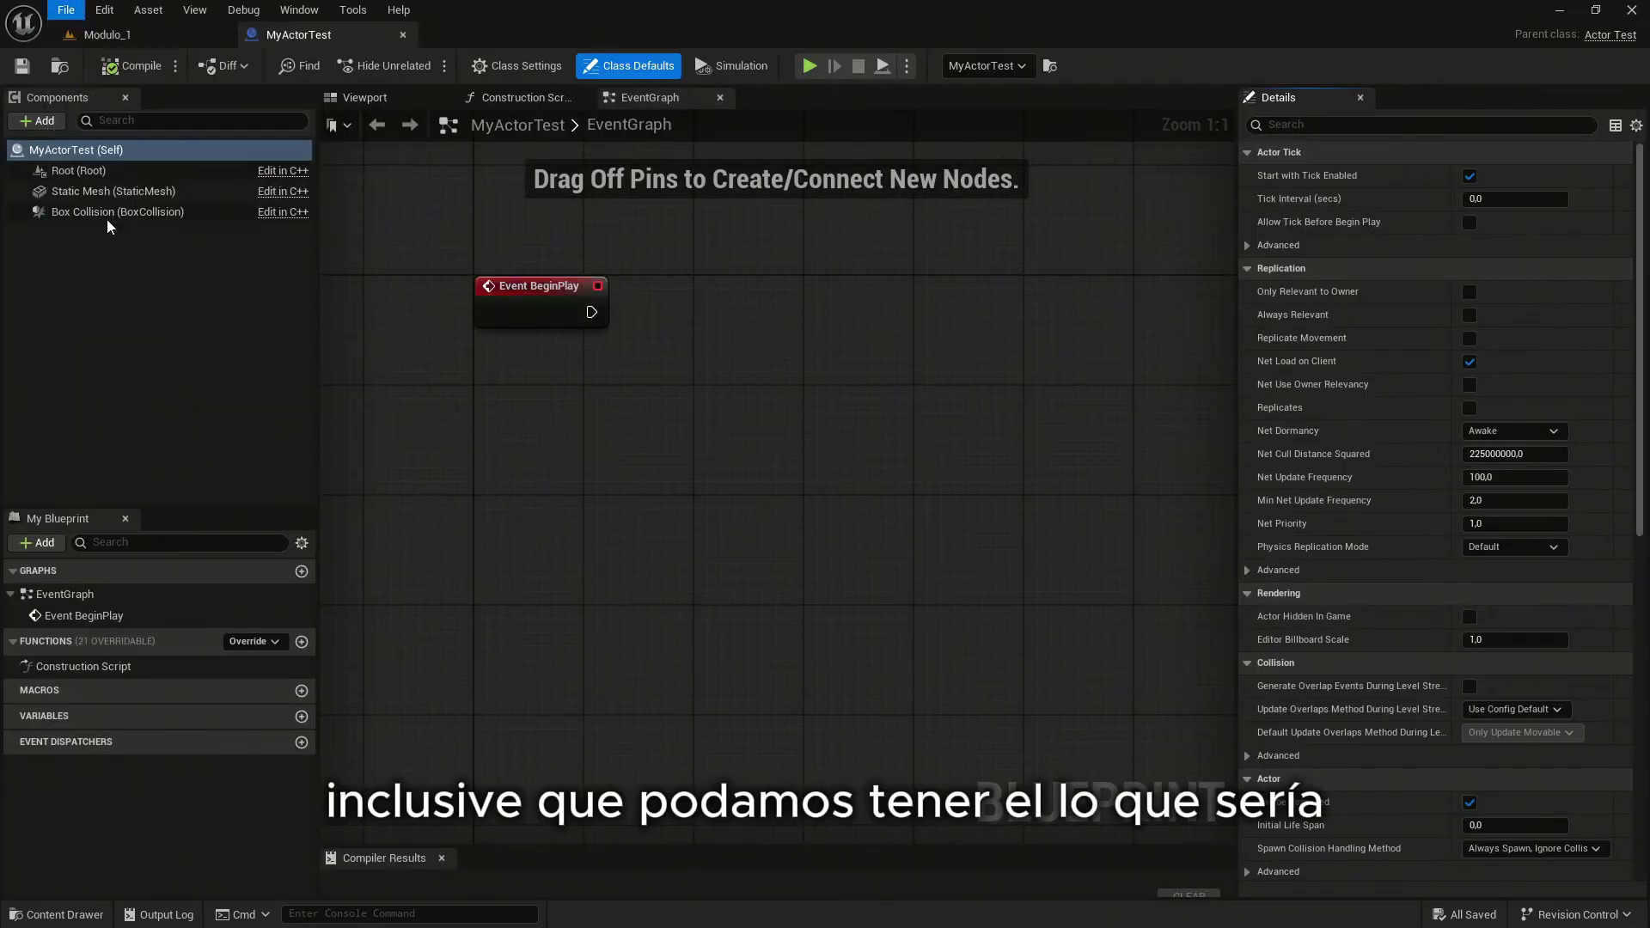
click(66, 9)
click(111, 242)
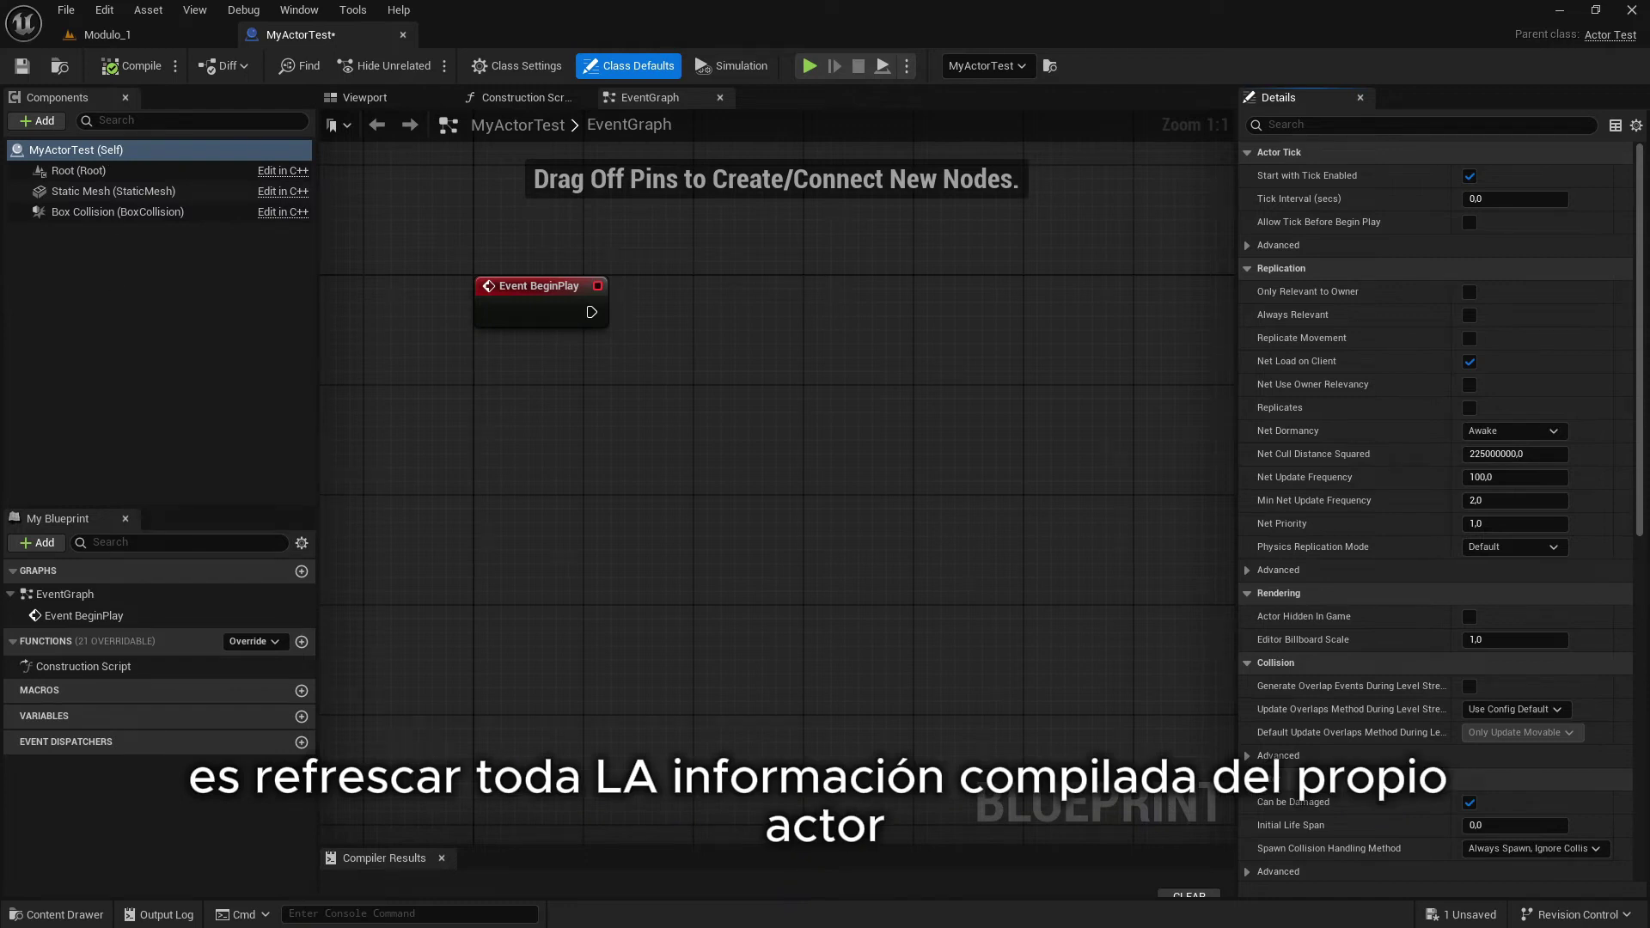
Check the refreshed Root, Static Mesh and Box Collision components of MyActorTest in the blueprint viewport
click(101, 169)
click(177, 192)
click(169, 213)
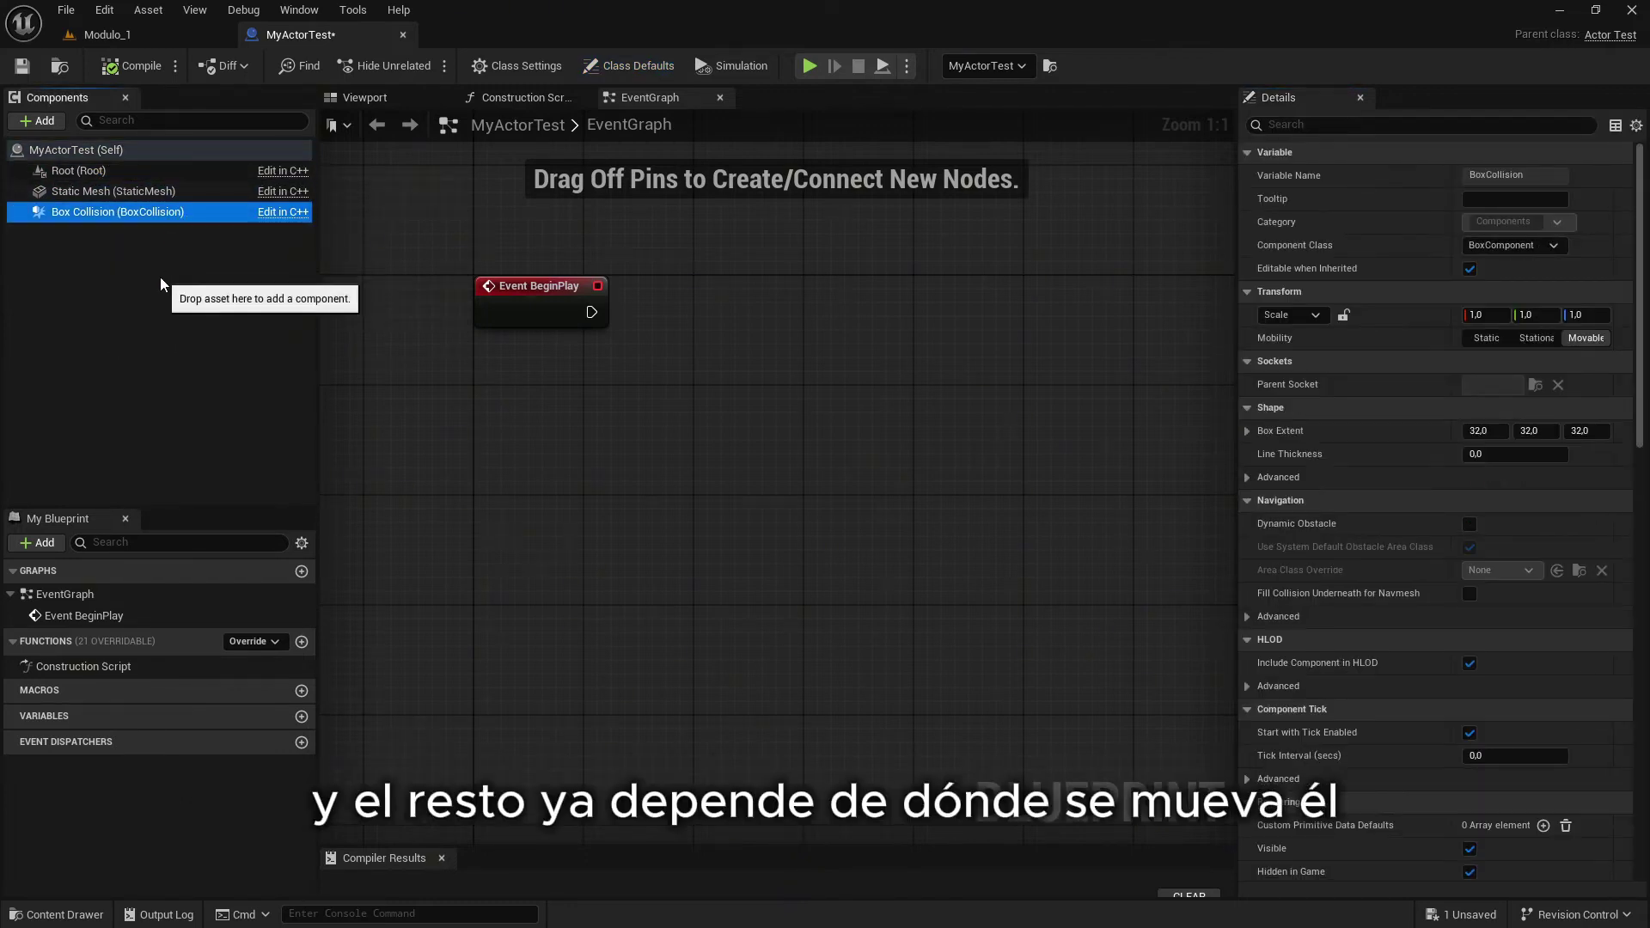
click(104, 175)
click(370, 97)
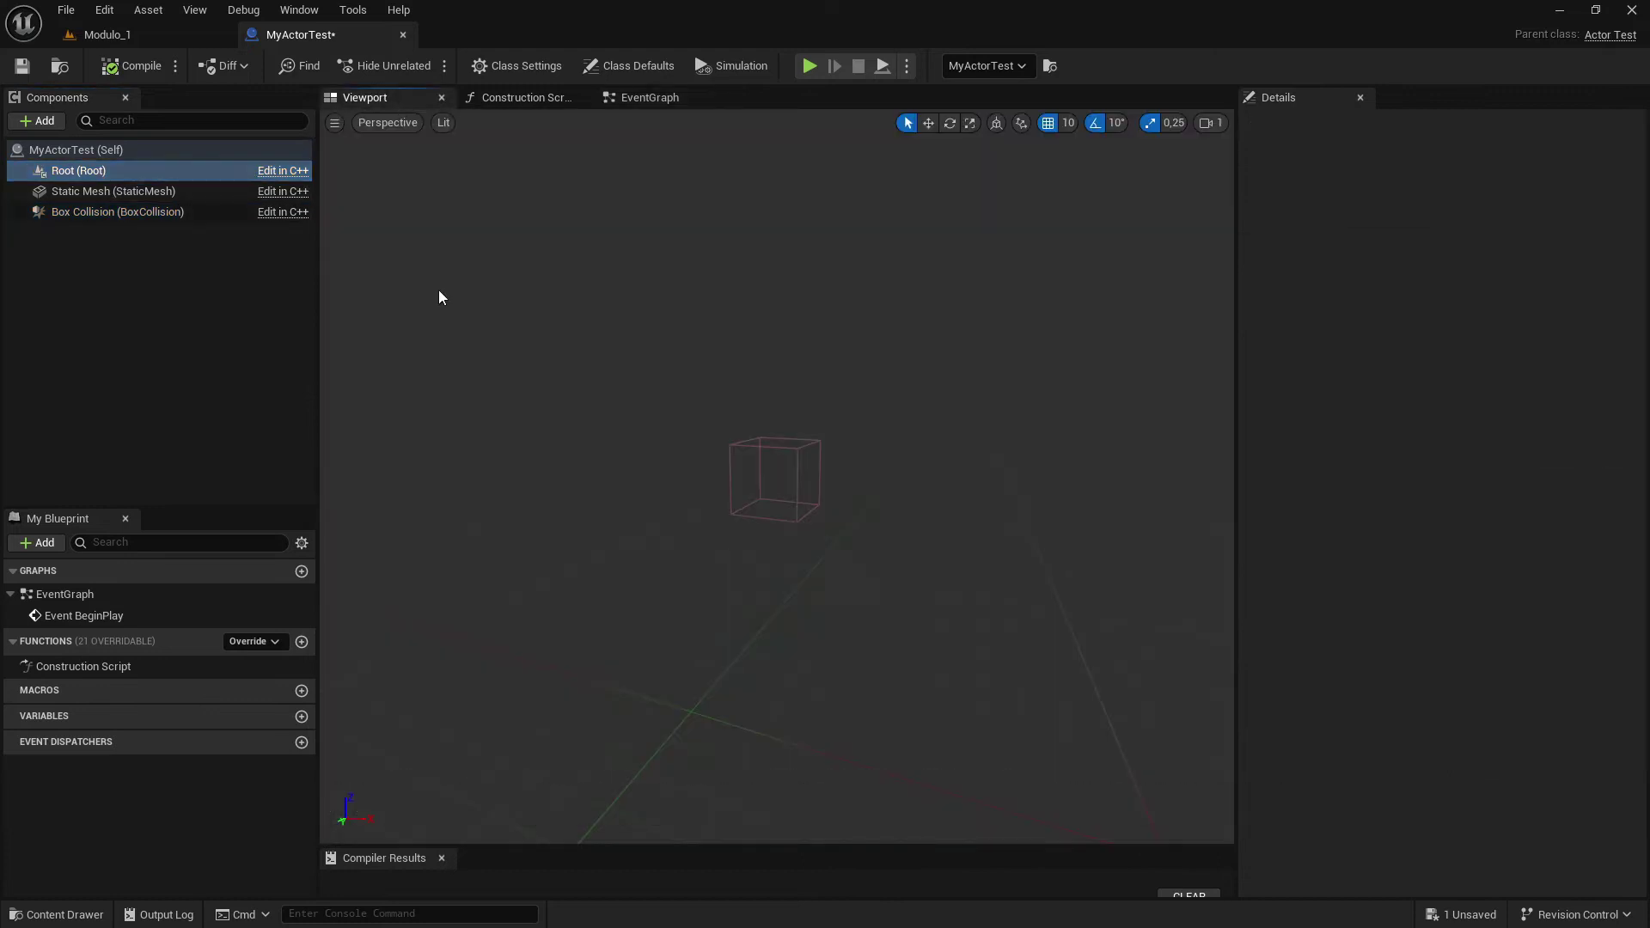
click(74, 194)
click(94, 153)
click(120, 174)
mouse_move(724, 445)
right_down()
mouse_move(710, 455)
mouse_move(731, 455)
right_up()
Assign the american_football_4k mesh to MyActorTest's Static Mesh component
click(129, 191)
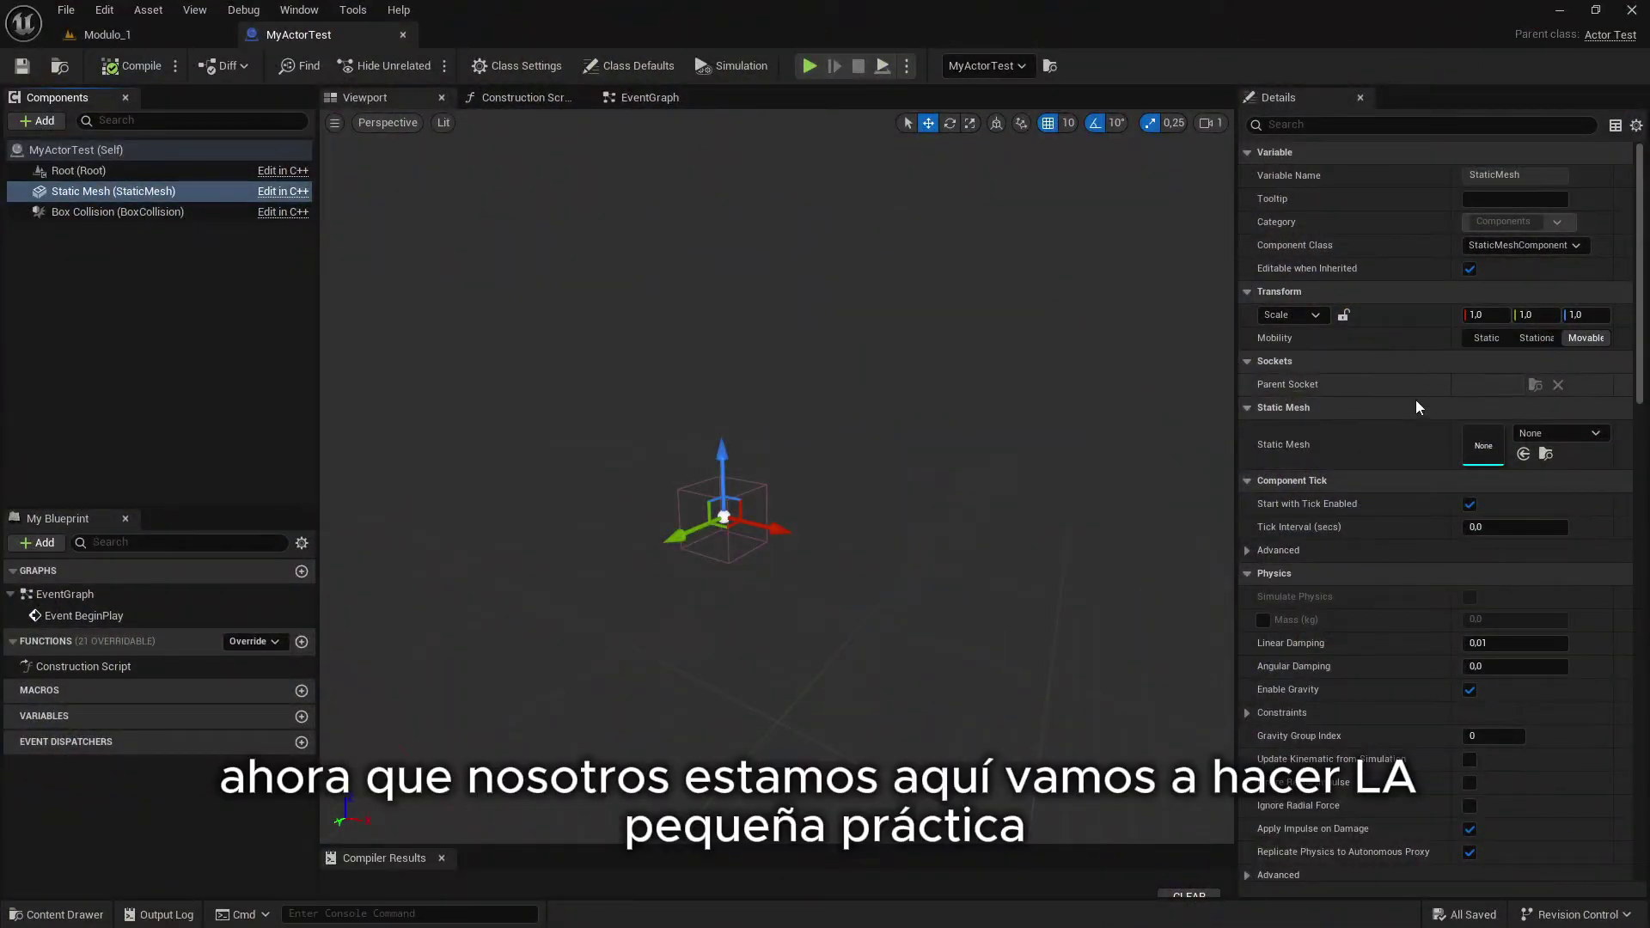
click(1561, 433)
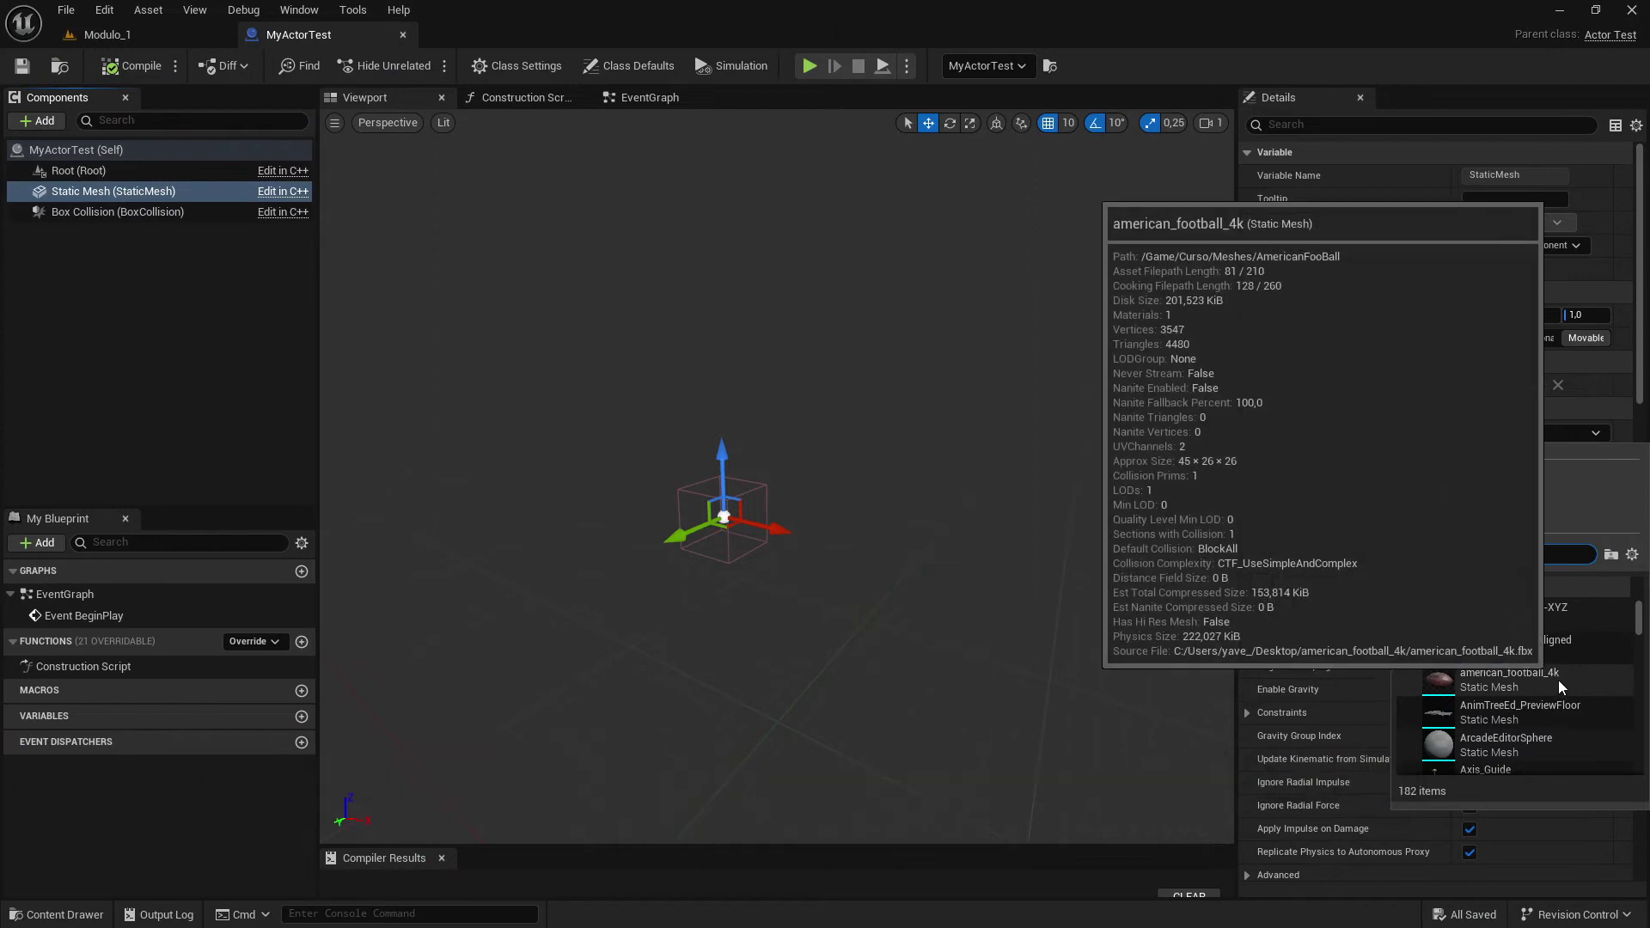
scroll(1596, 619, down, 1)
scroll(1573, 712, down, 3)
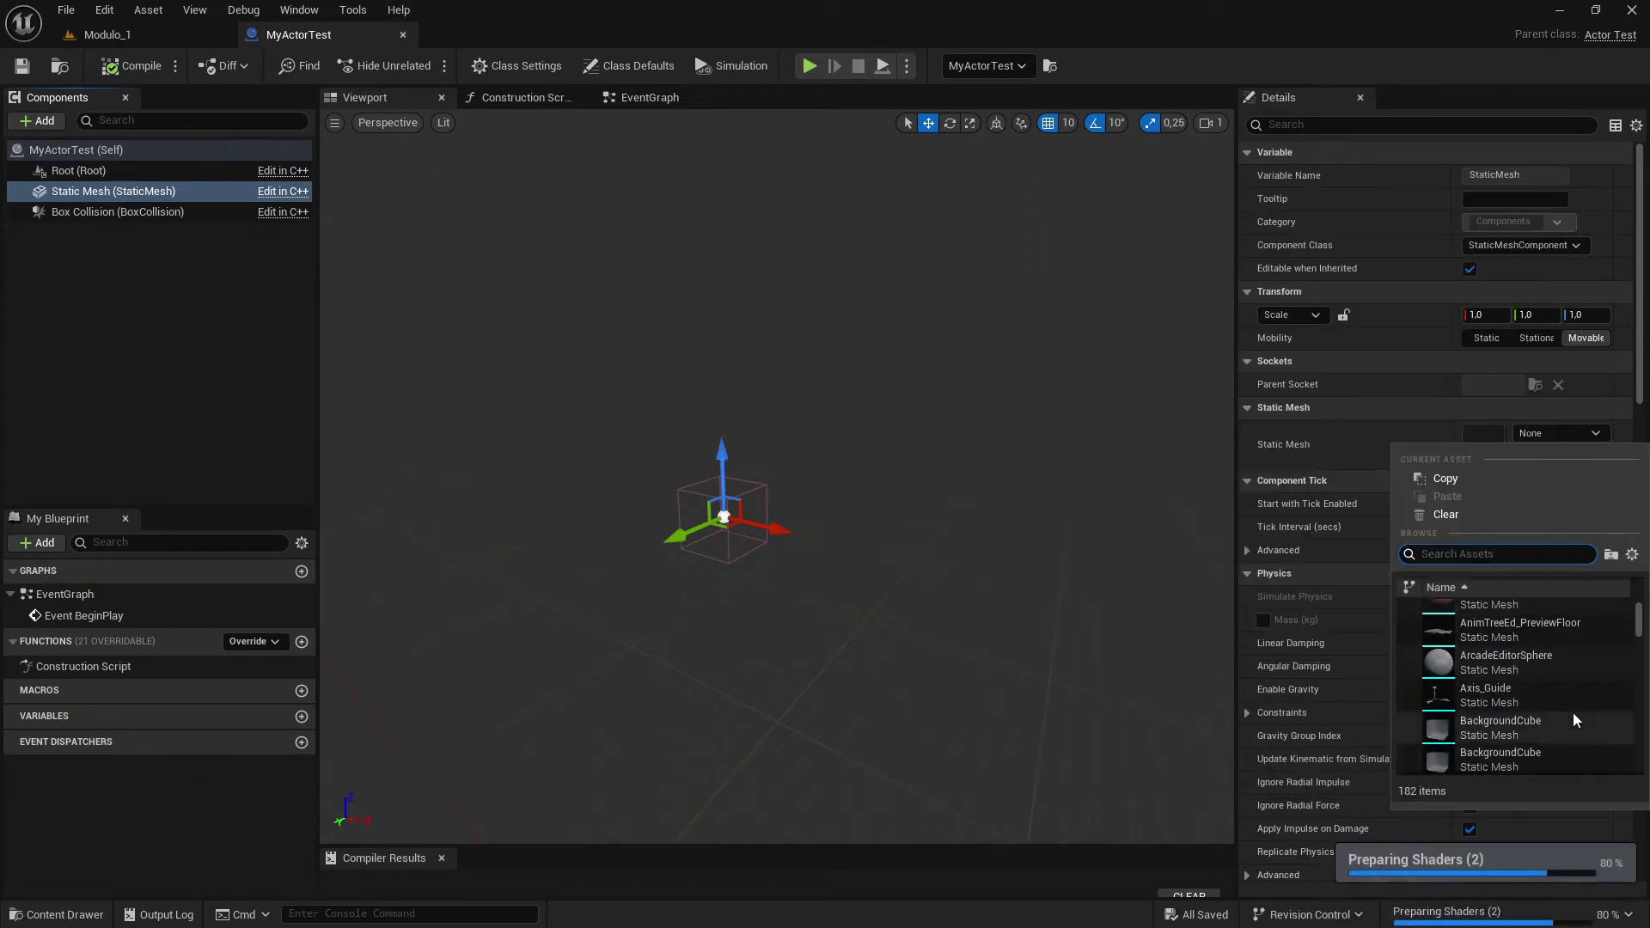
scroll(1574, 683, up, 3)
scroll(1575, 678, up, 1)
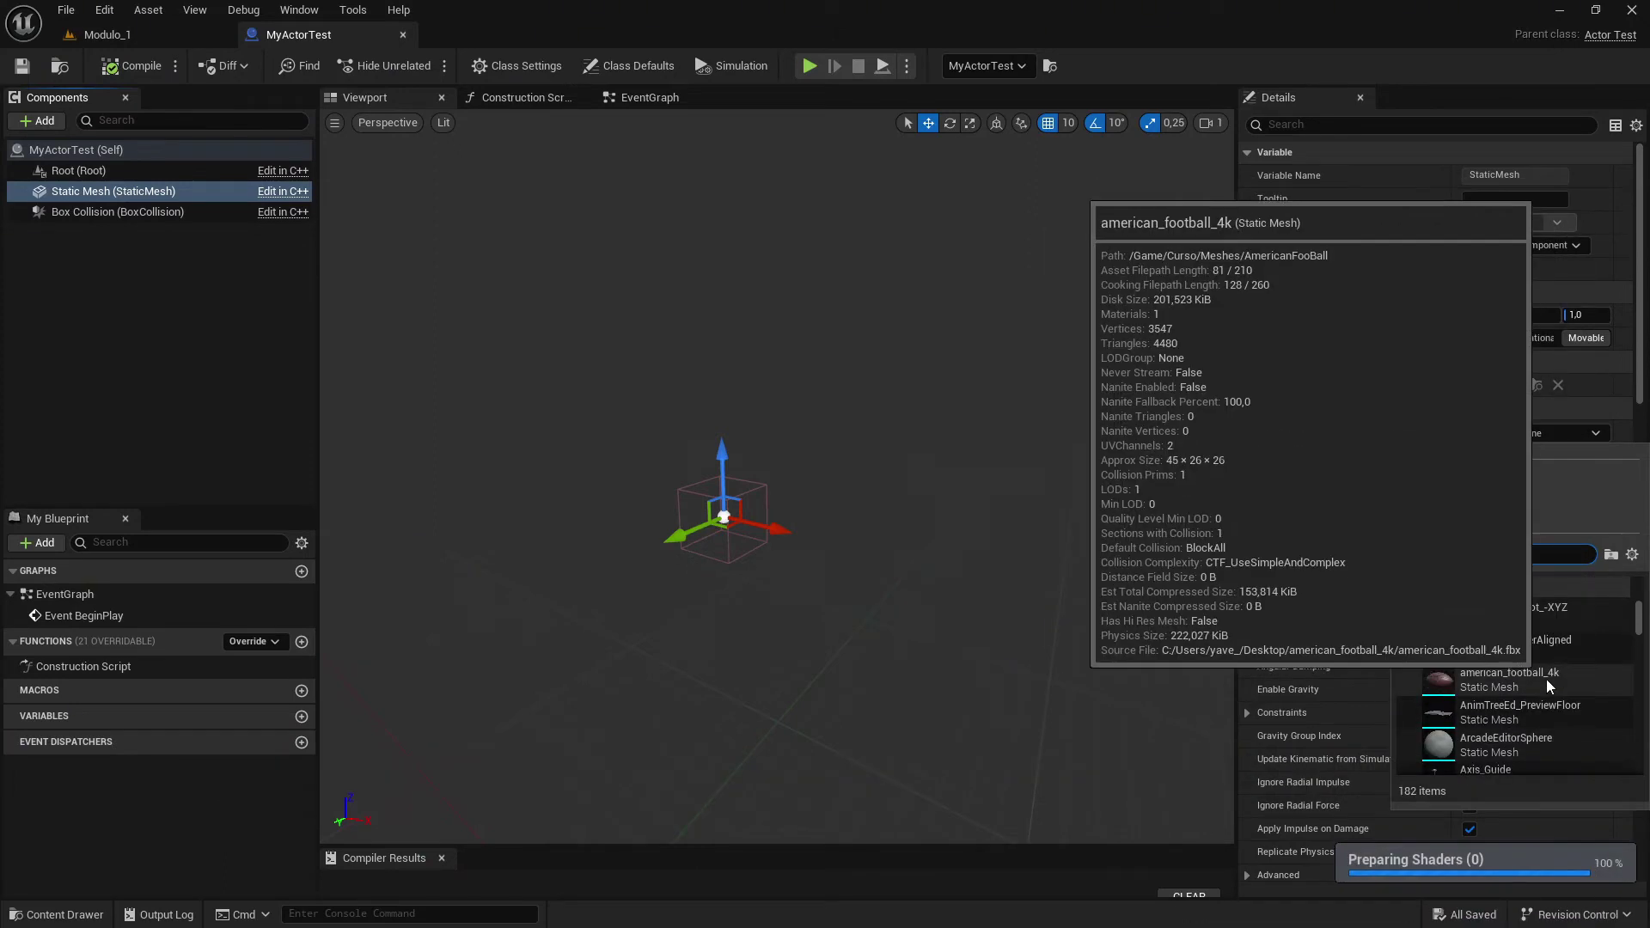
click(1547, 679)
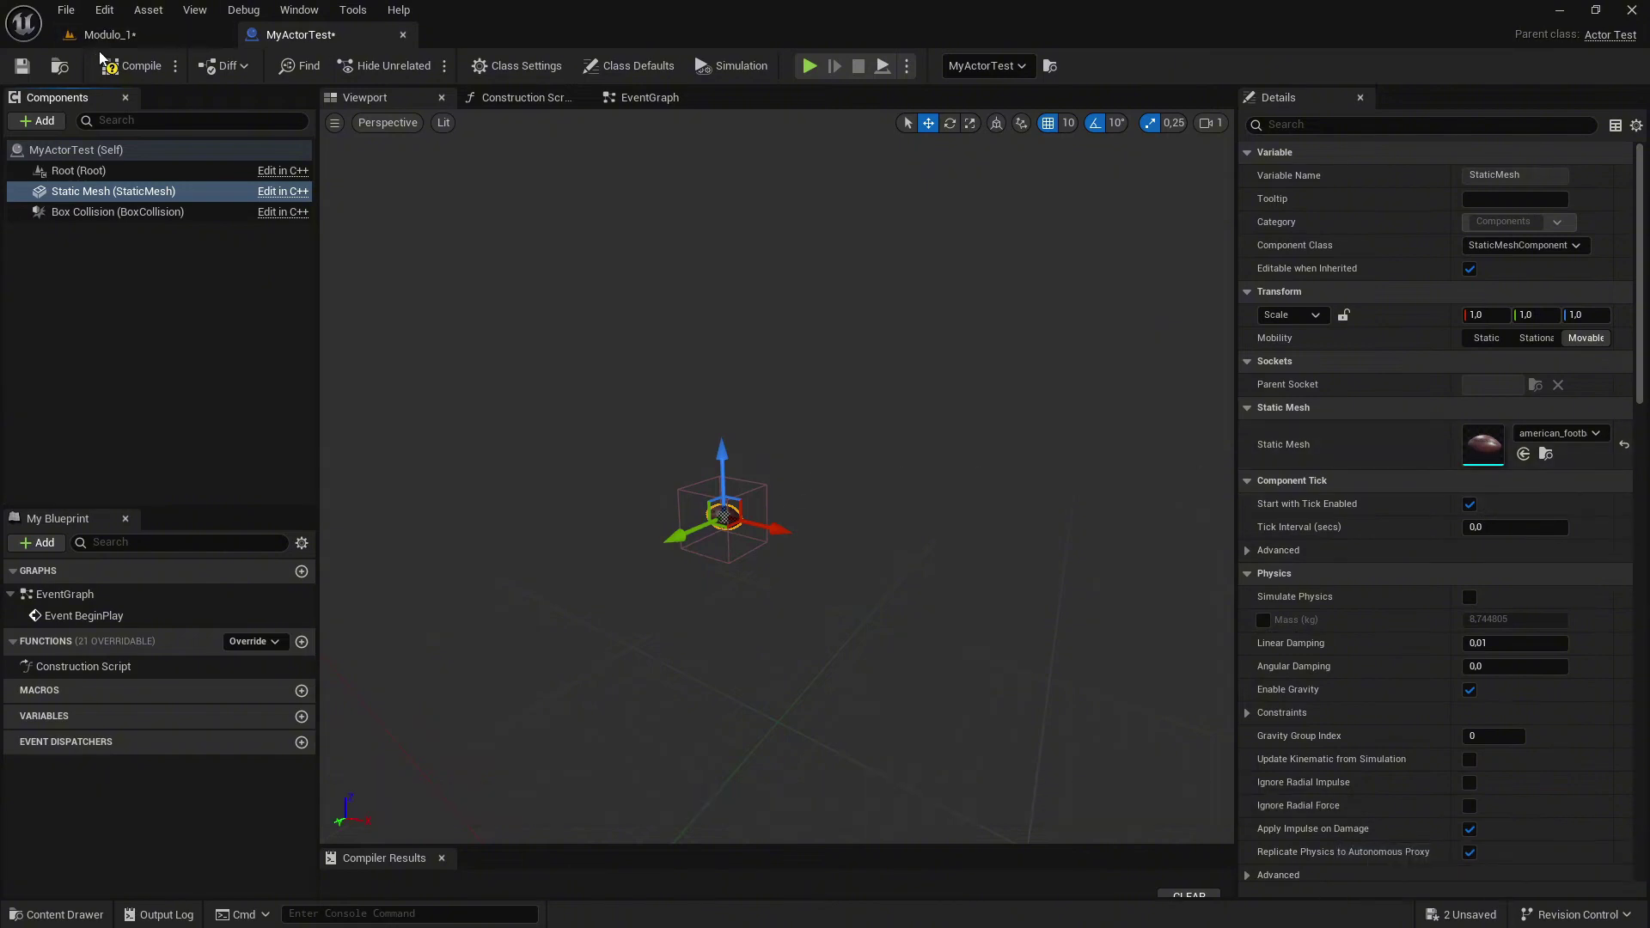
Compile and save the MyActorTest blueprint, and save the Modulo_1 level
click(134, 66)
click(22, 66)
click(122, 35)
click(22, 66)
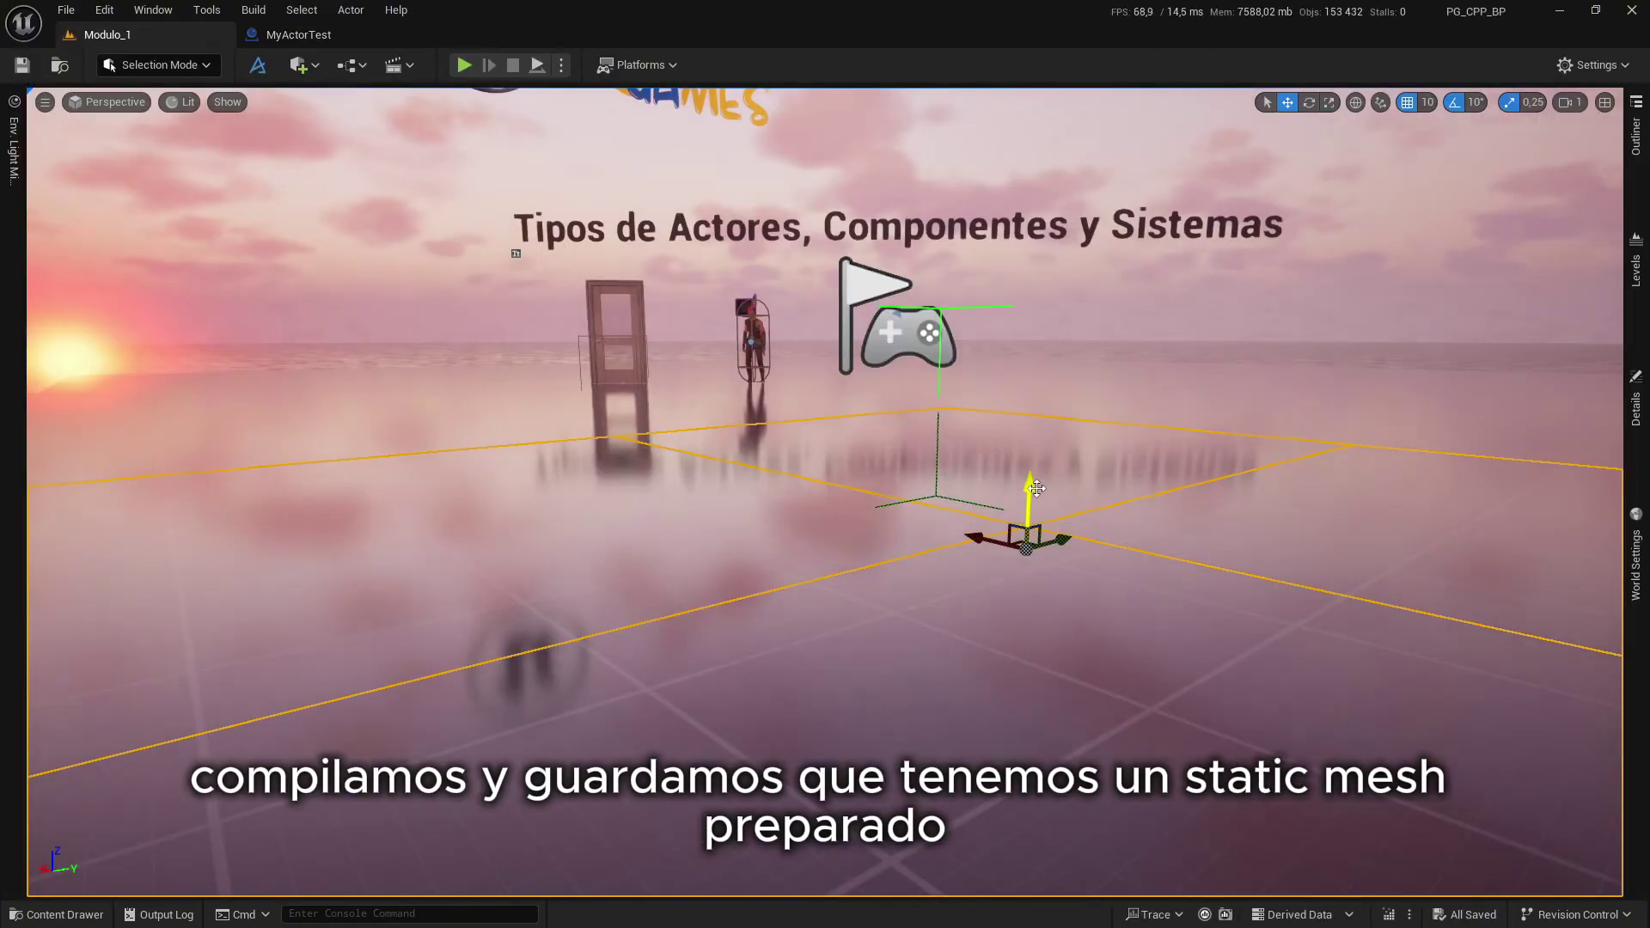
Undo the accidental move of the floor cubes and focus the view on the existing MyActorTest actor in the level
drag(1029, 495, 1014, 348)
key(ctrl+z)
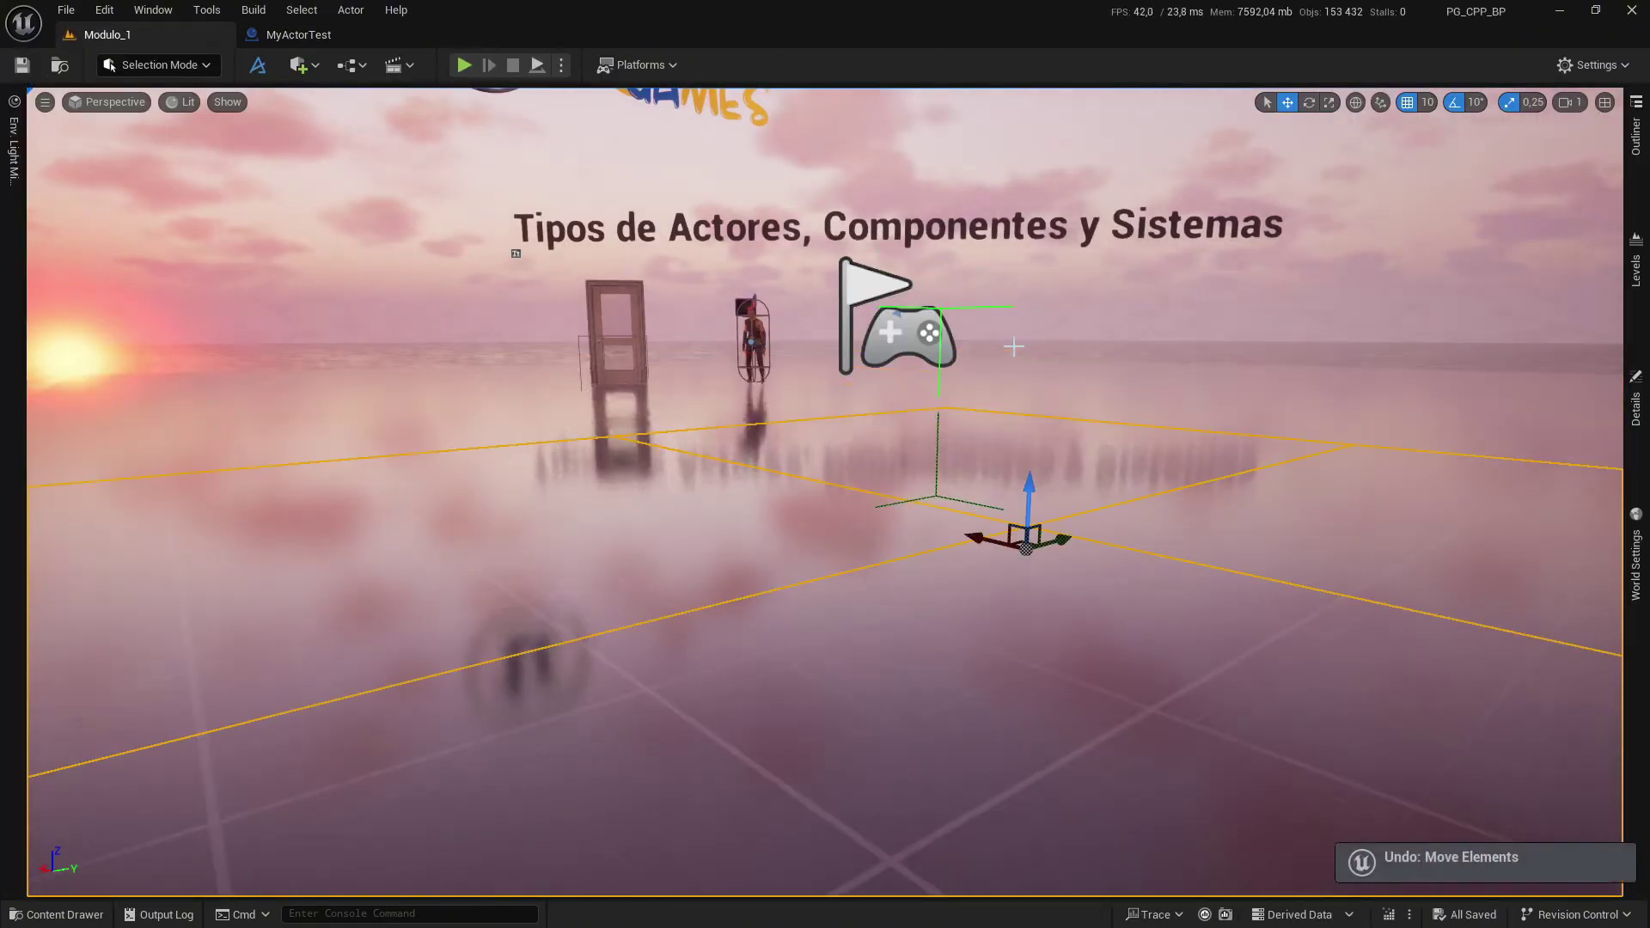
click(1636, 166)
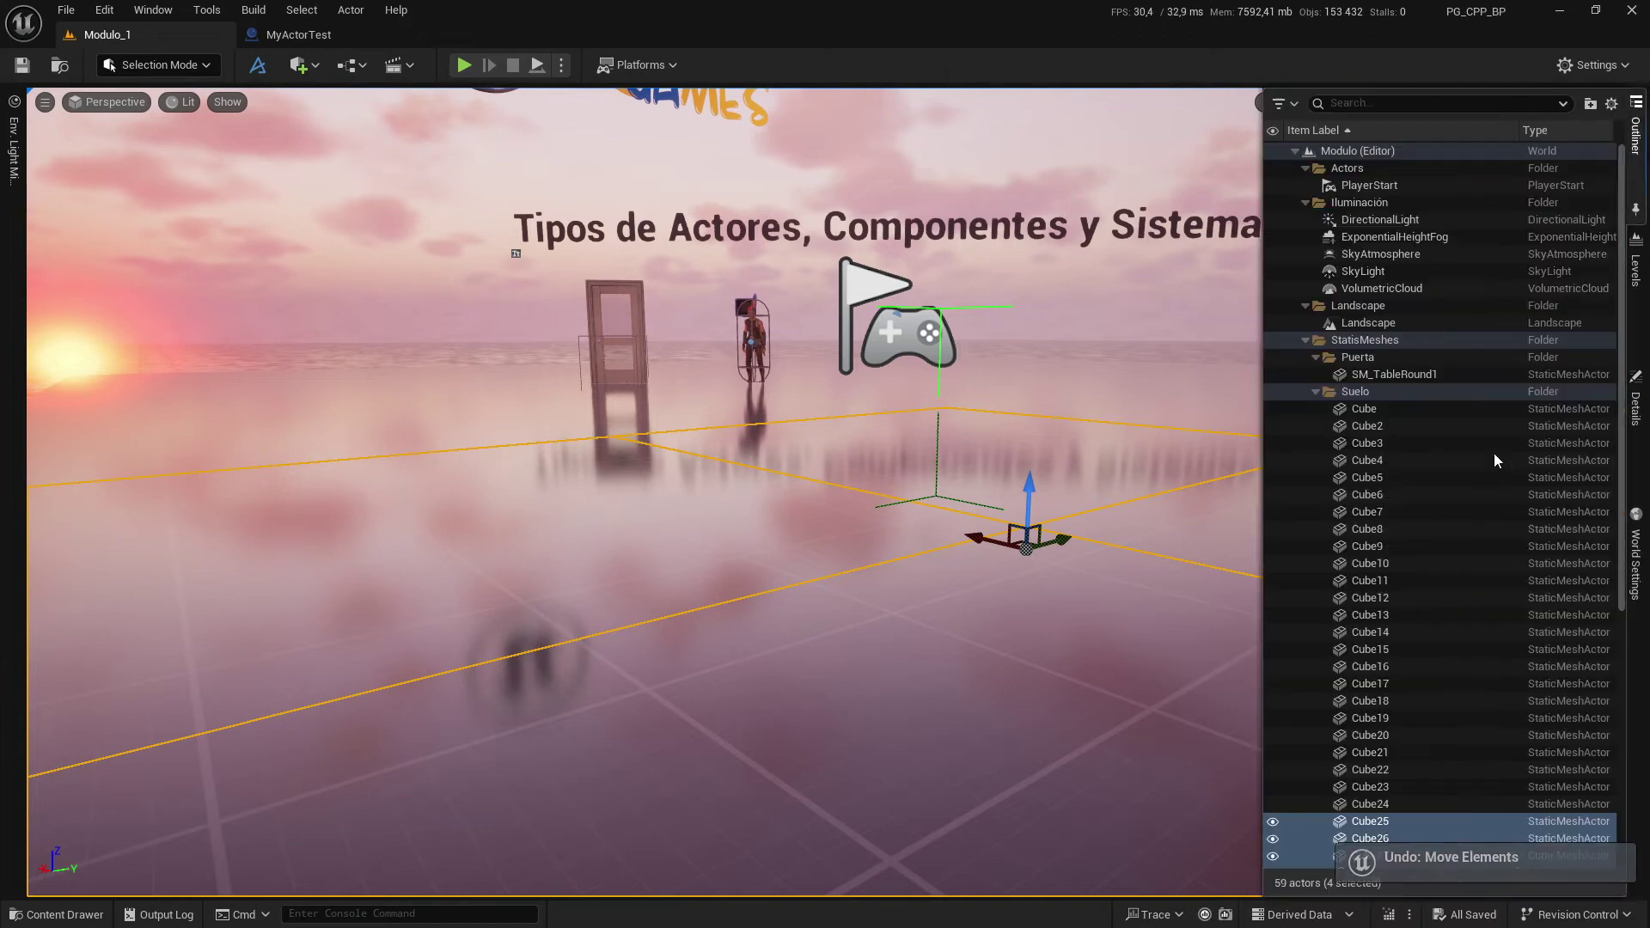
click(1316, 392)
click(1314, 358)
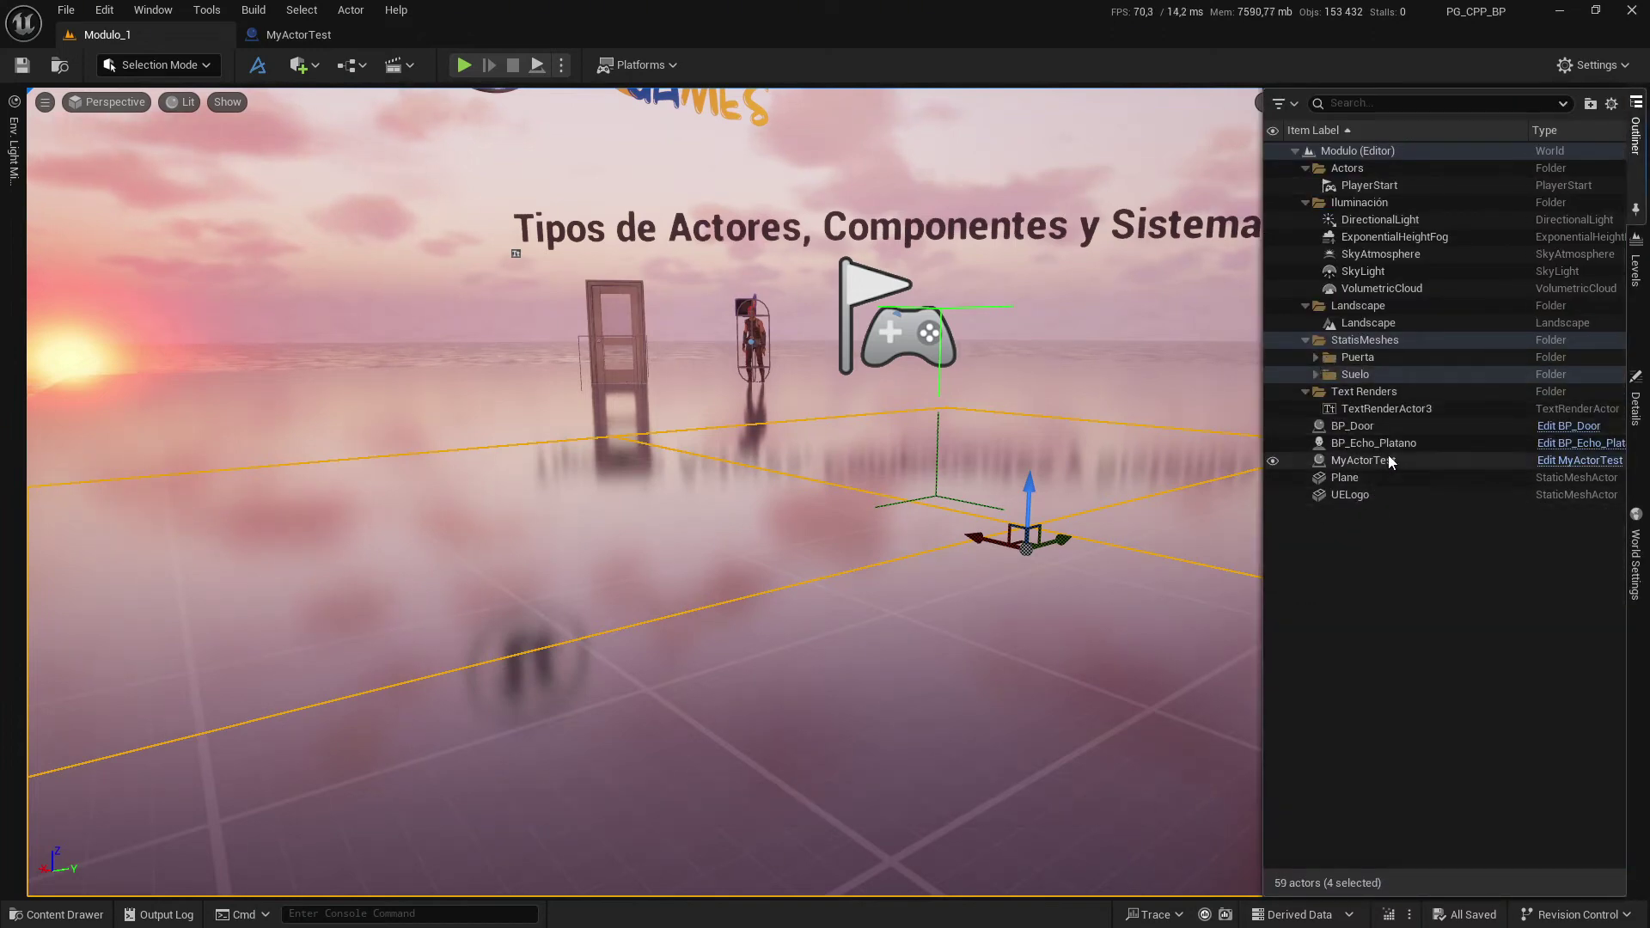
double_click(1389, 461)
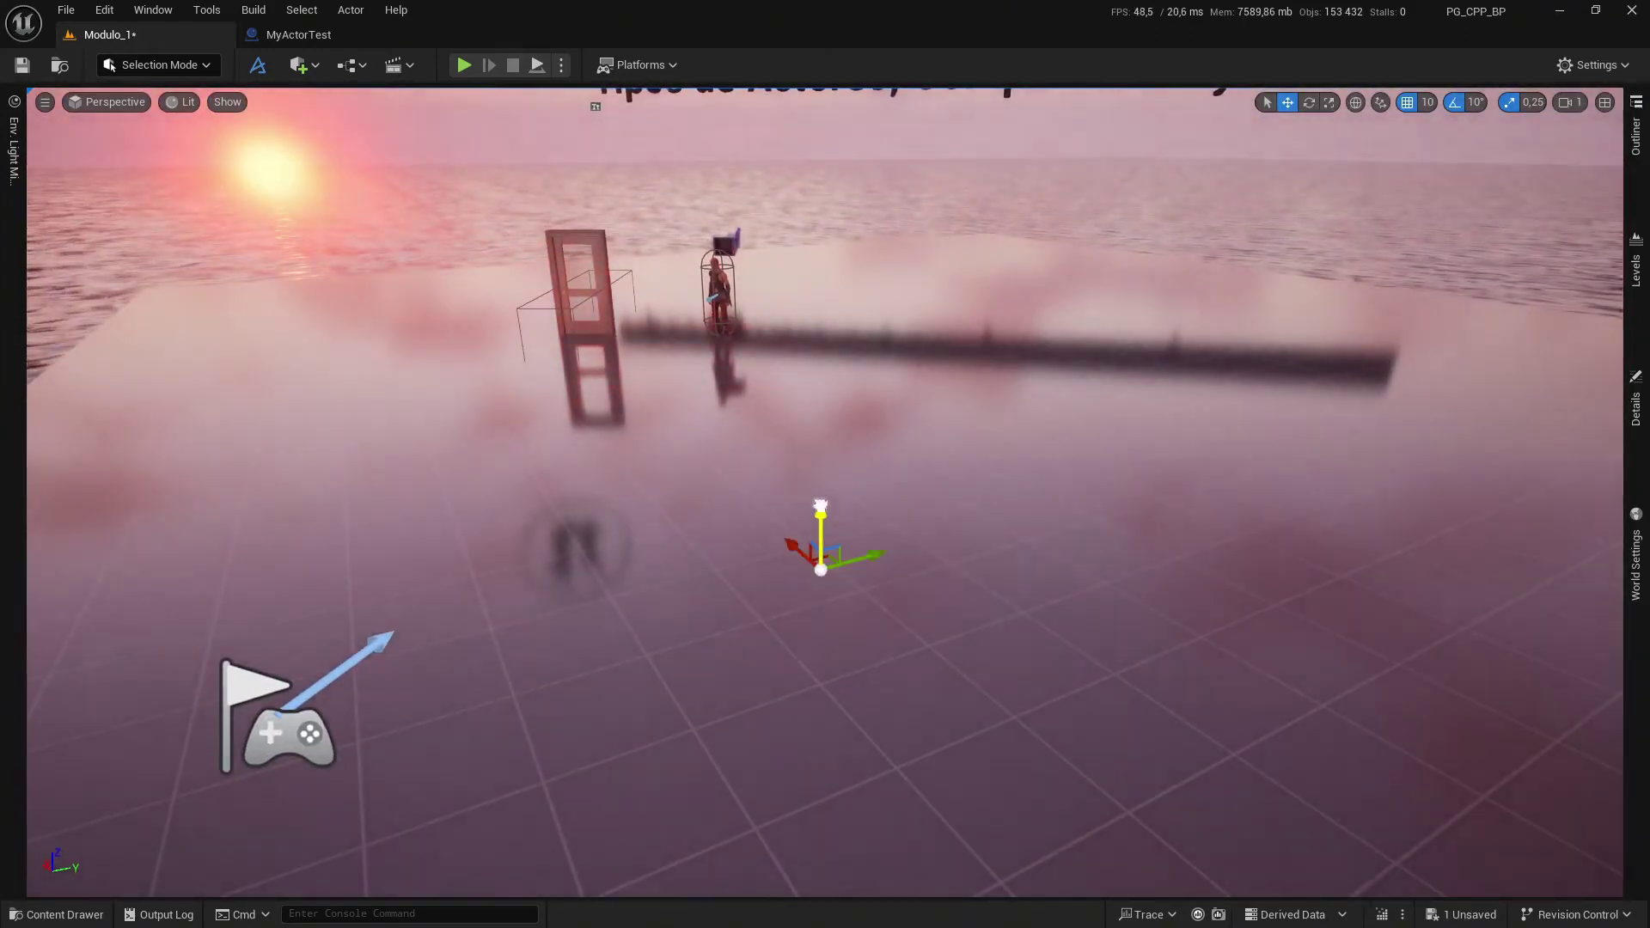
Place the MyActorTest blueprint from the Curso folder into the Modulo_1 level
key(ctrl+space)
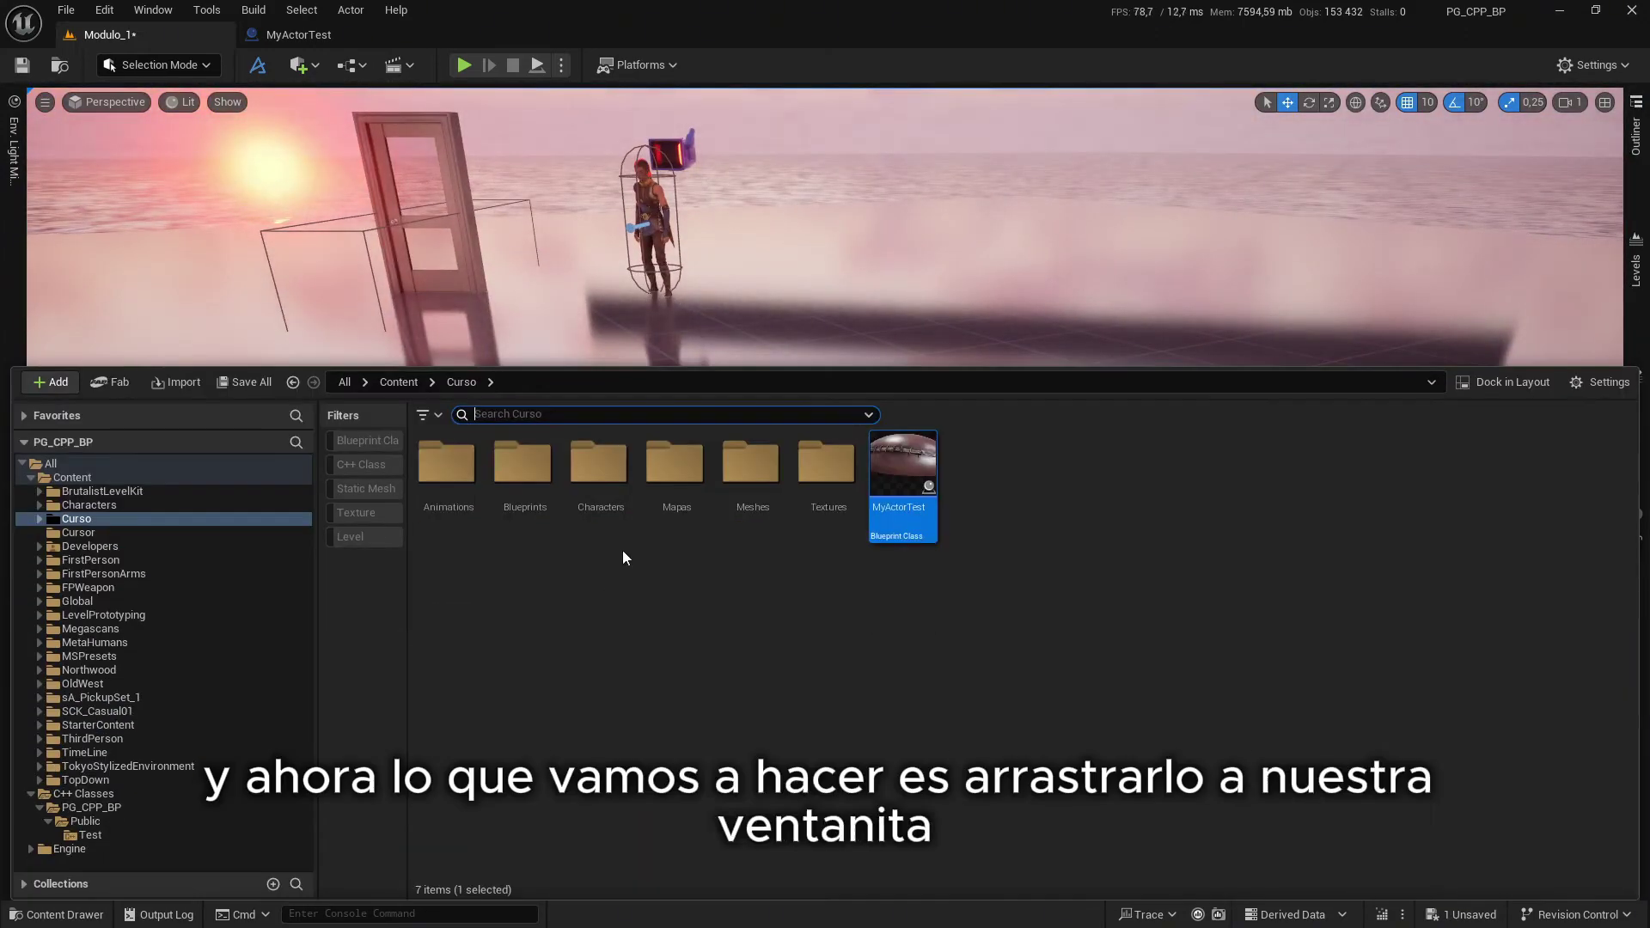
drag(924, 472, 722, 585)
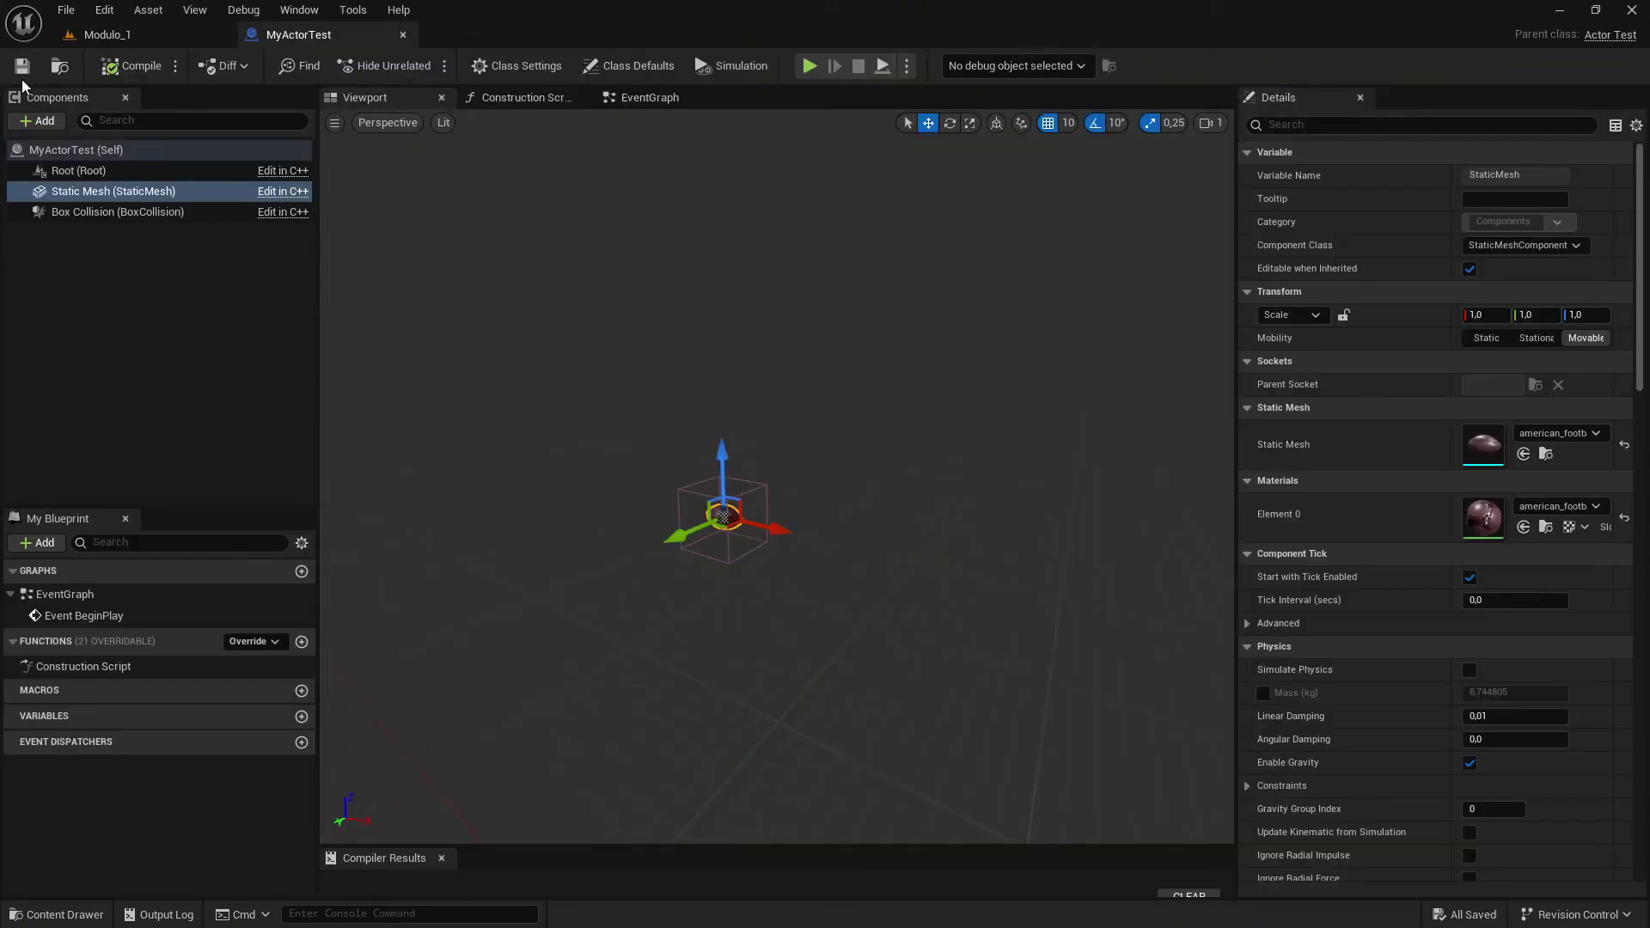
Delete the MyActorTest actor from the Modulo_1 level and place a new one from the Curso folder
click(101, 35)
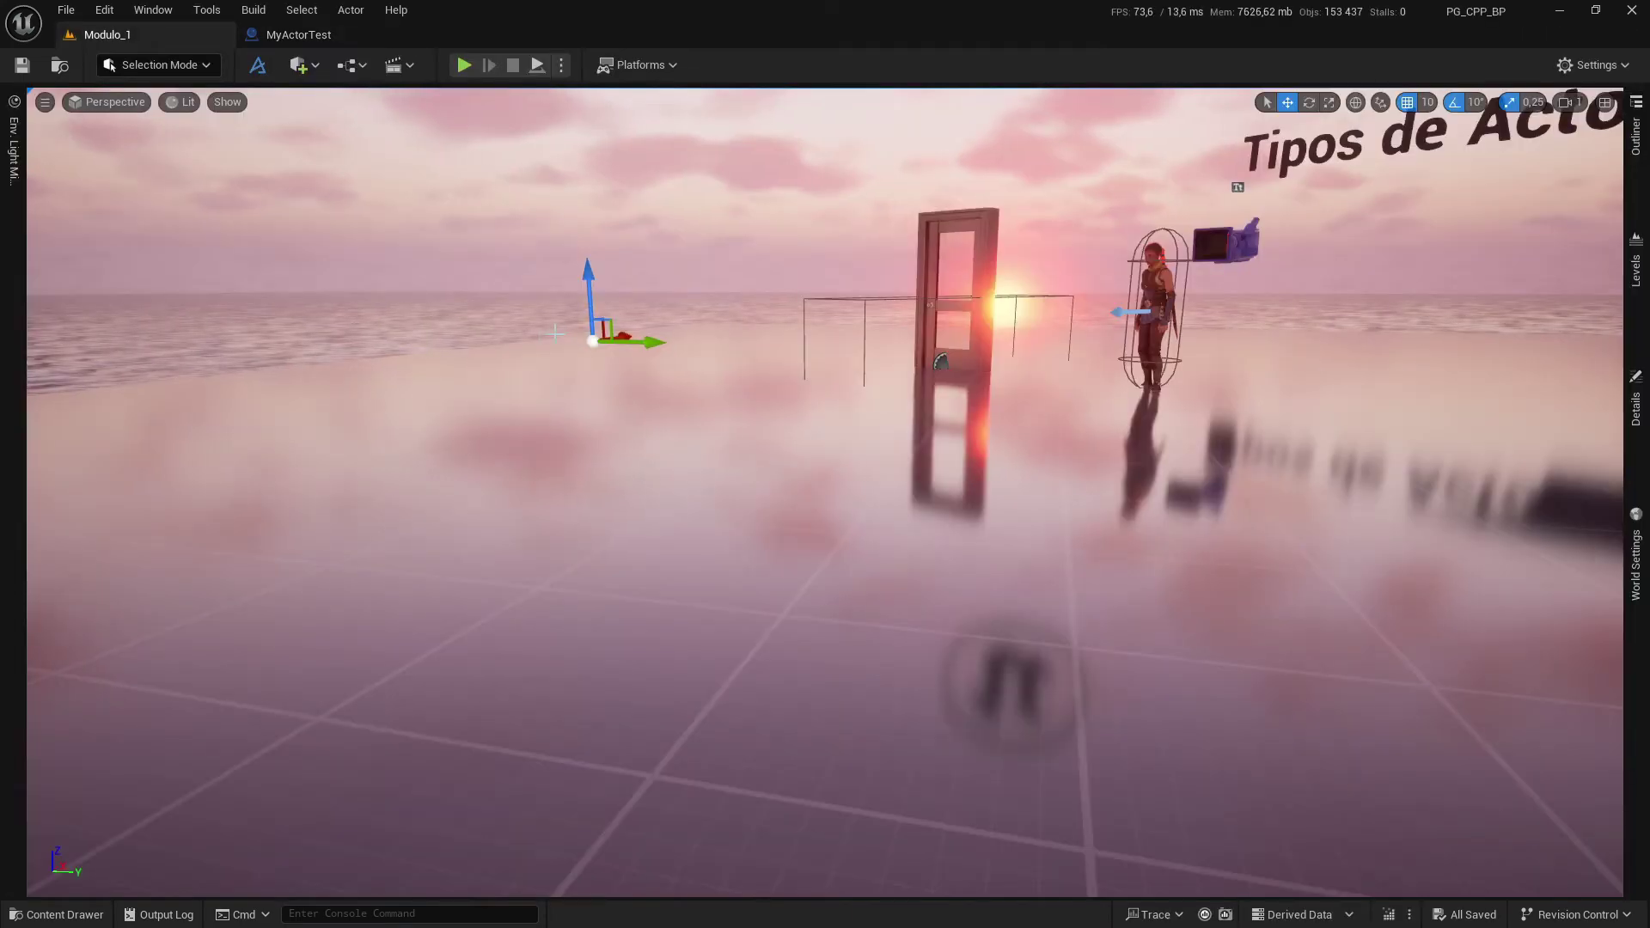
right_drag(594, 444, 774, 494)
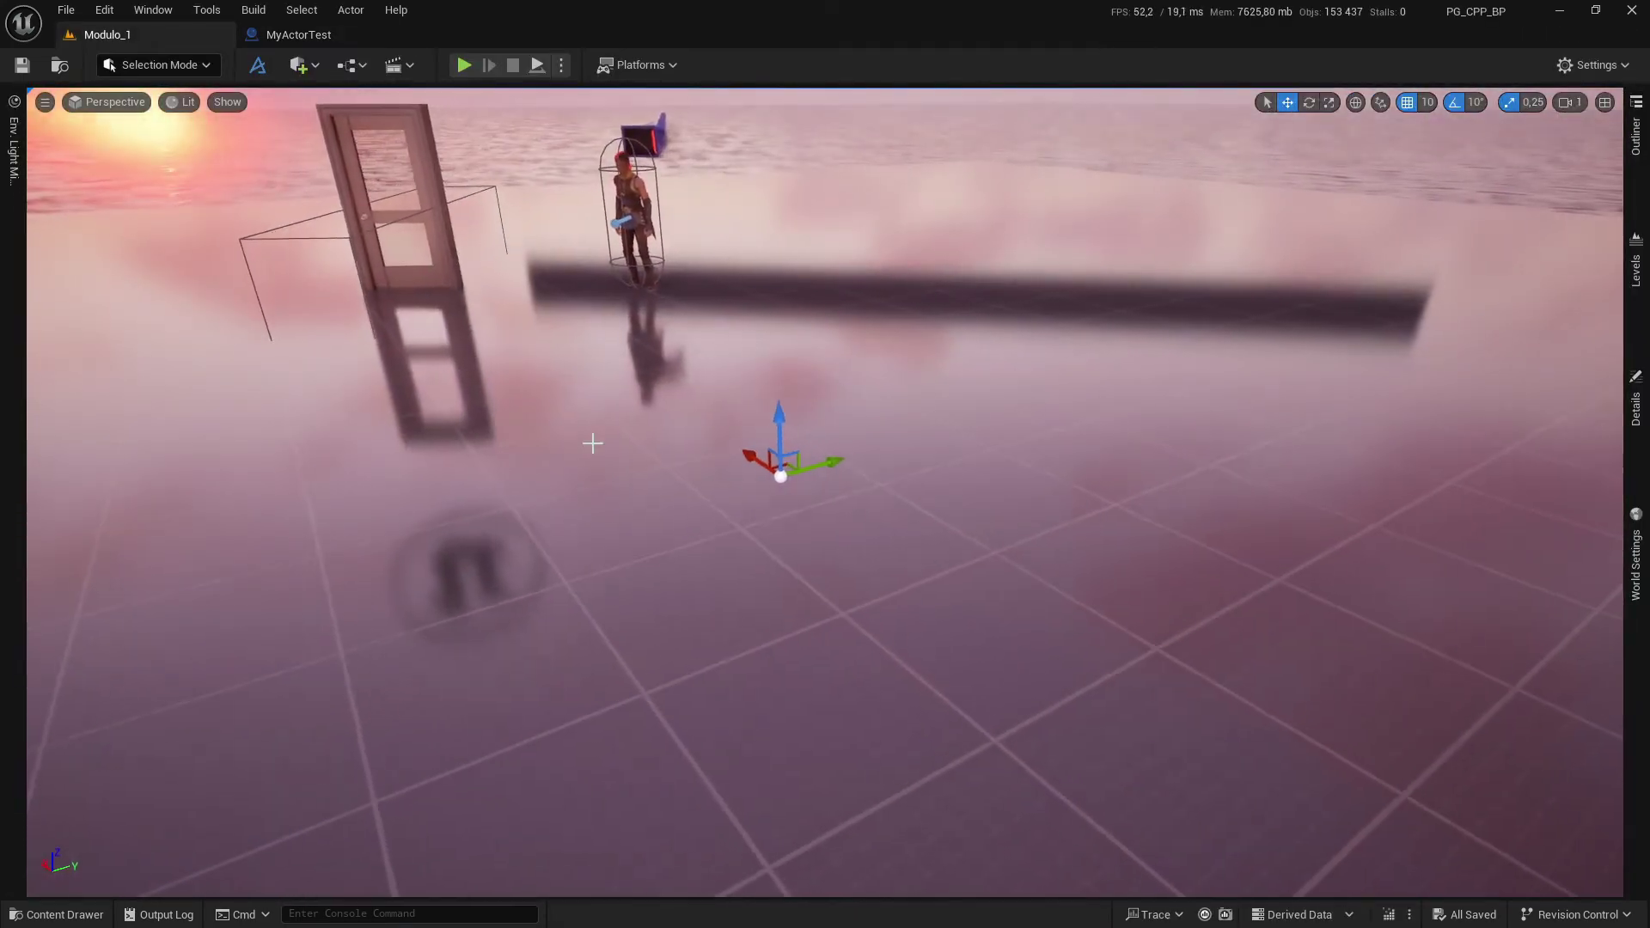
key(Delete)
key(ctrl+space)
right_click(929, 483)
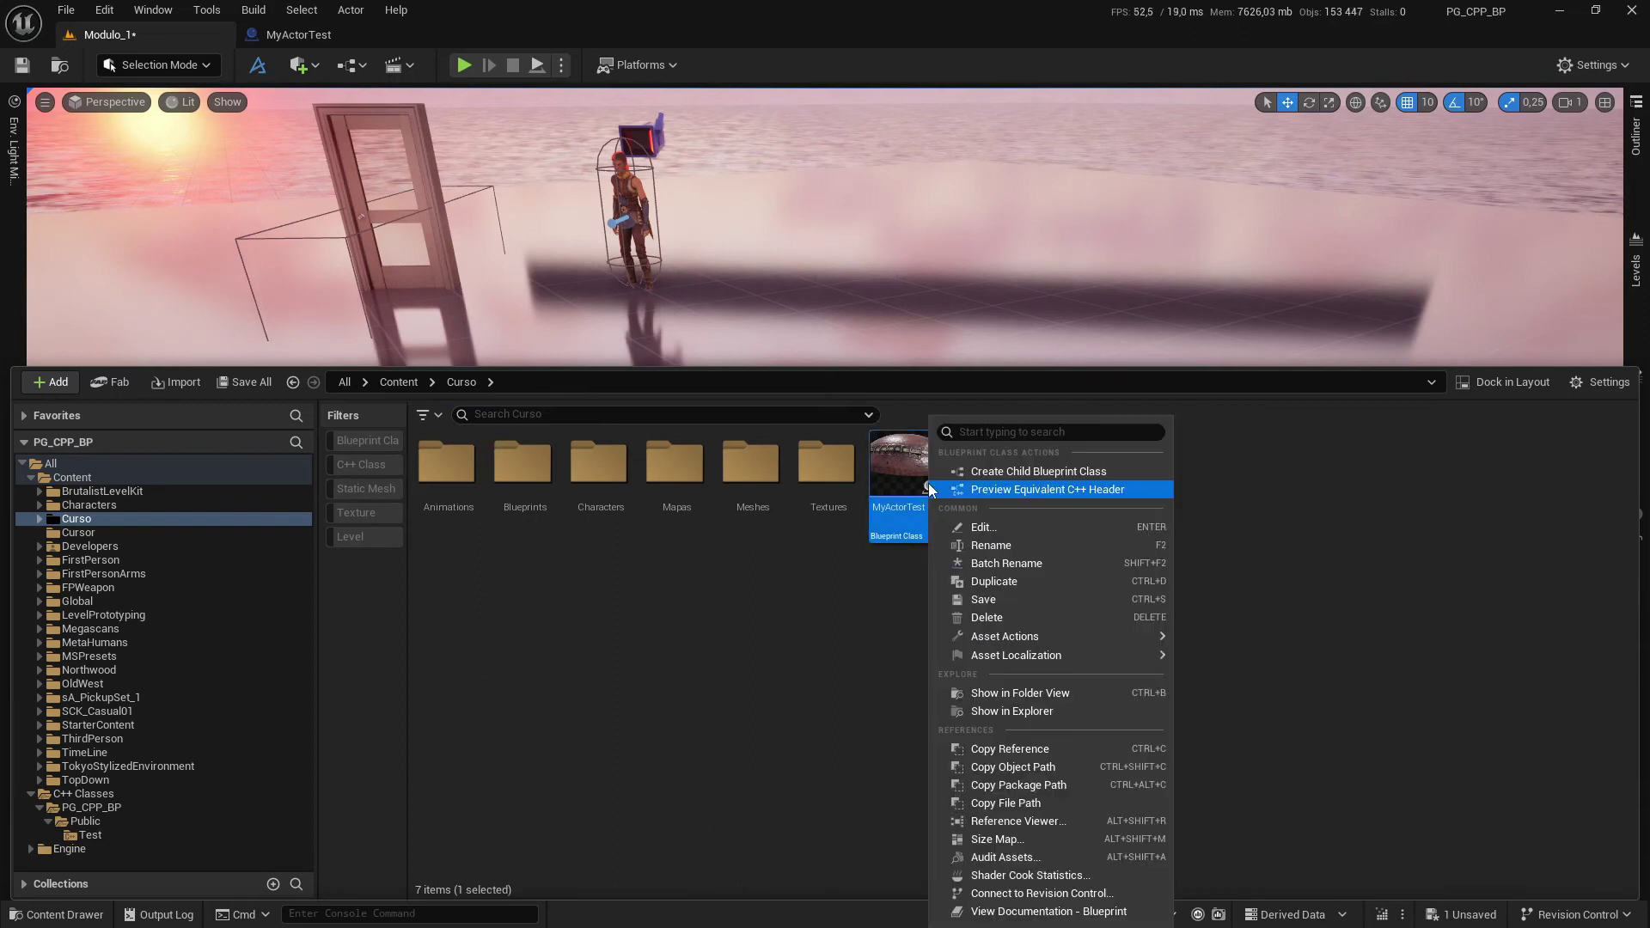
click(985, 616)
drag(908, 488, 821, 578)
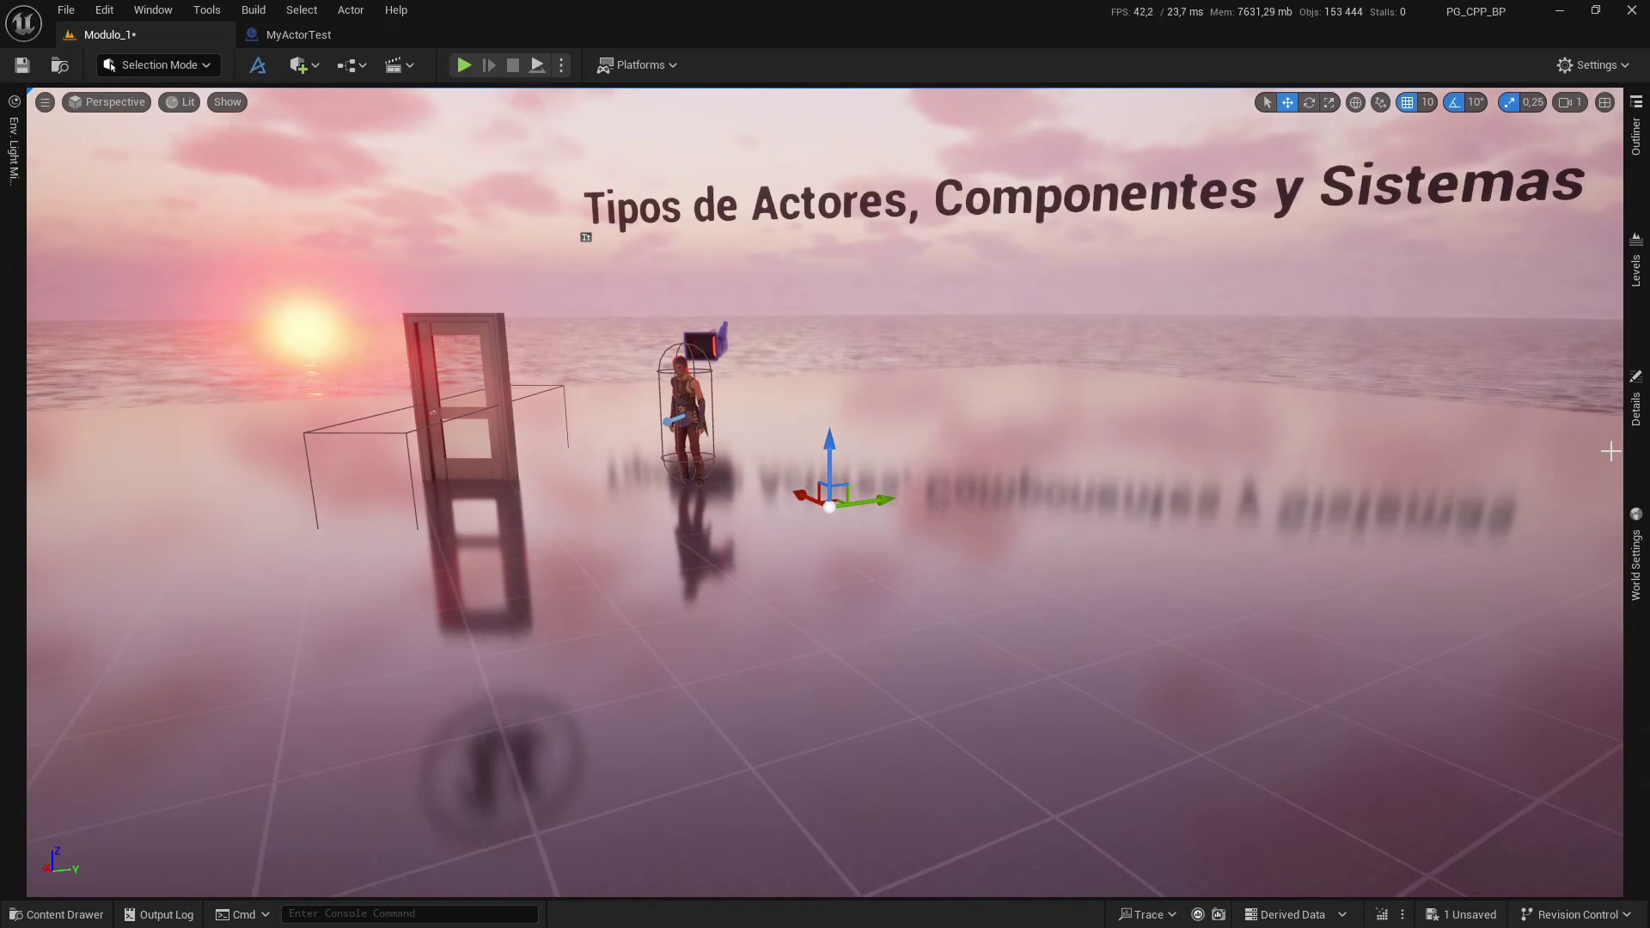
Select the placed actor's Static Mesh component and open the american_football_4k mesh from the AmericanFooBall folder, docked among the editor tabs
click(1636, 399)
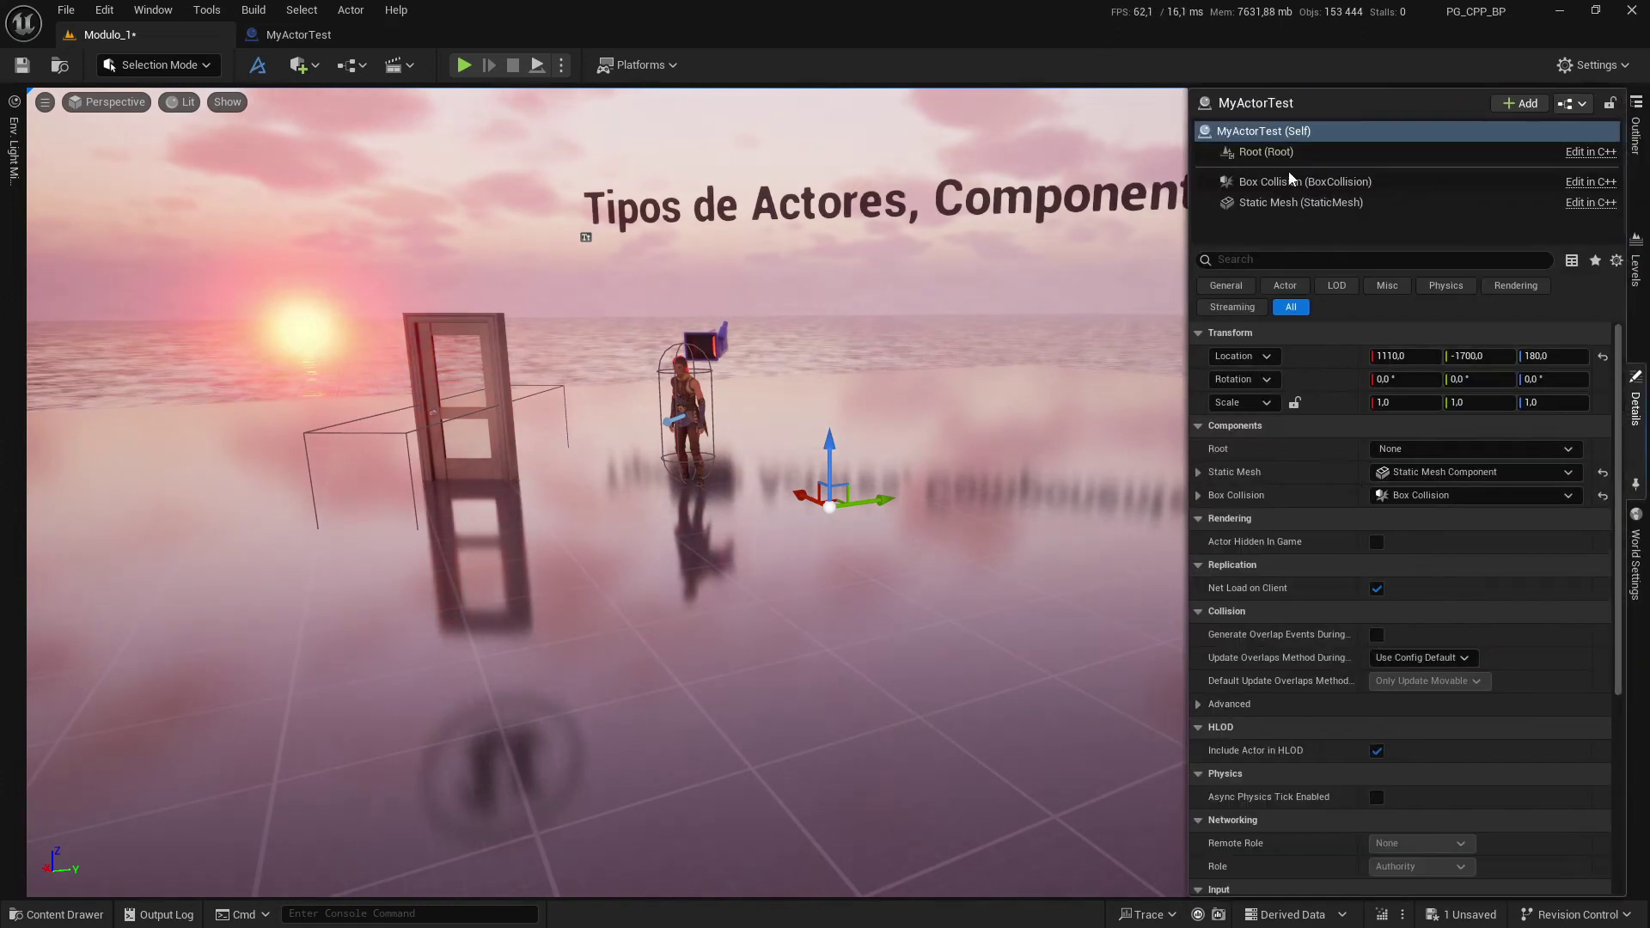
click(1294, 202)
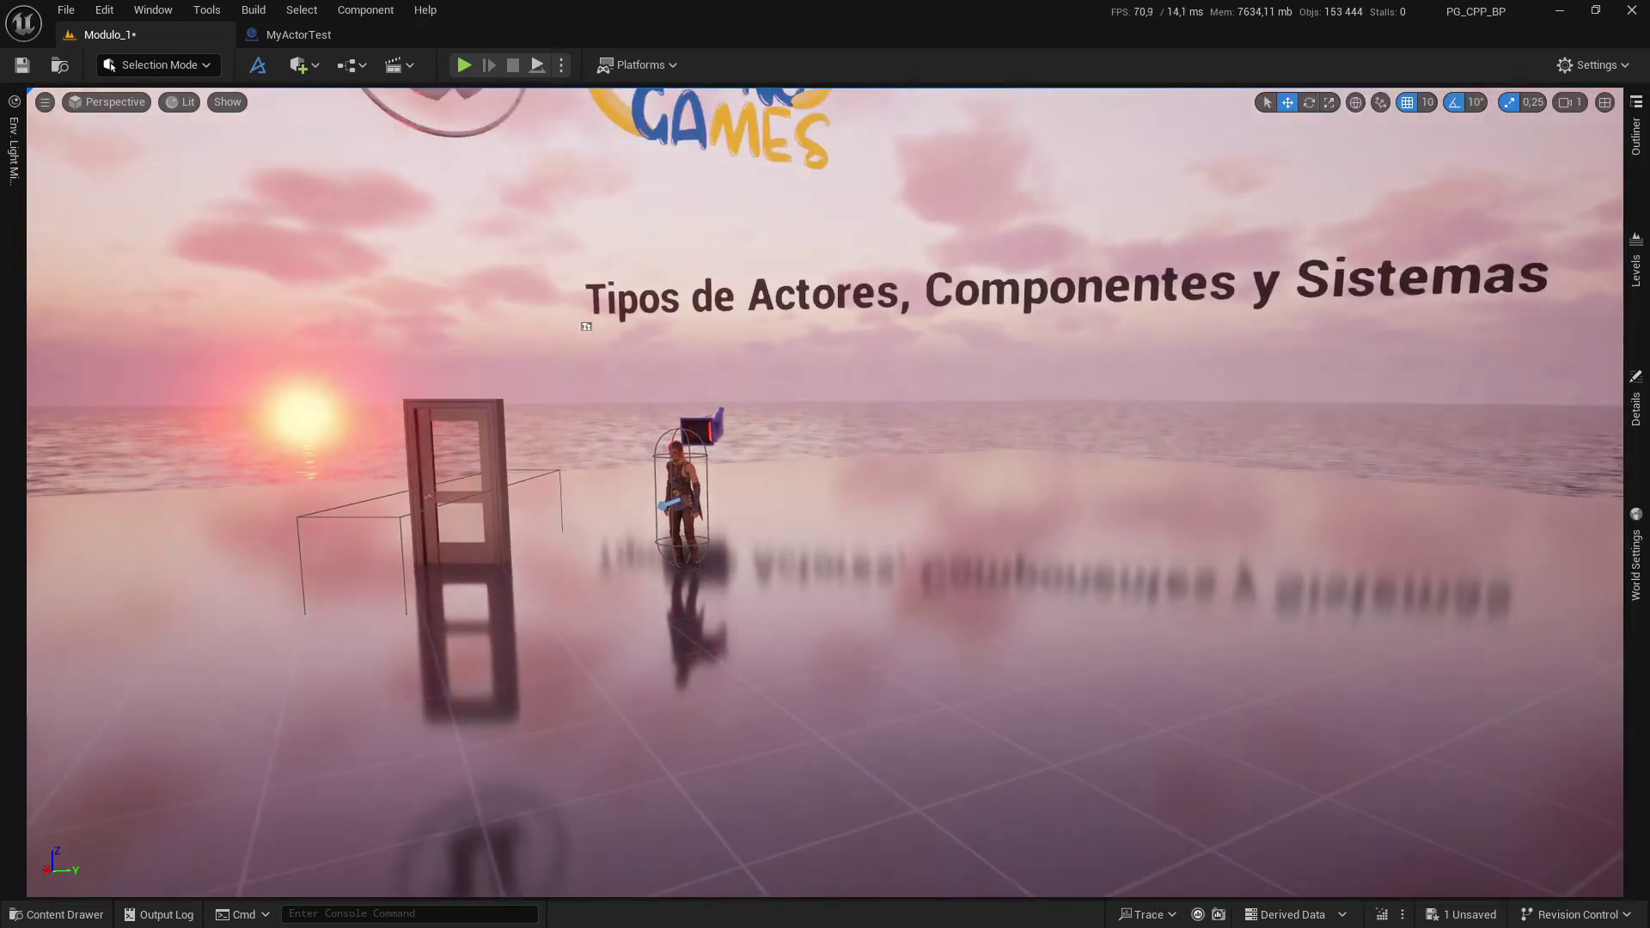
key(ctrl+space)
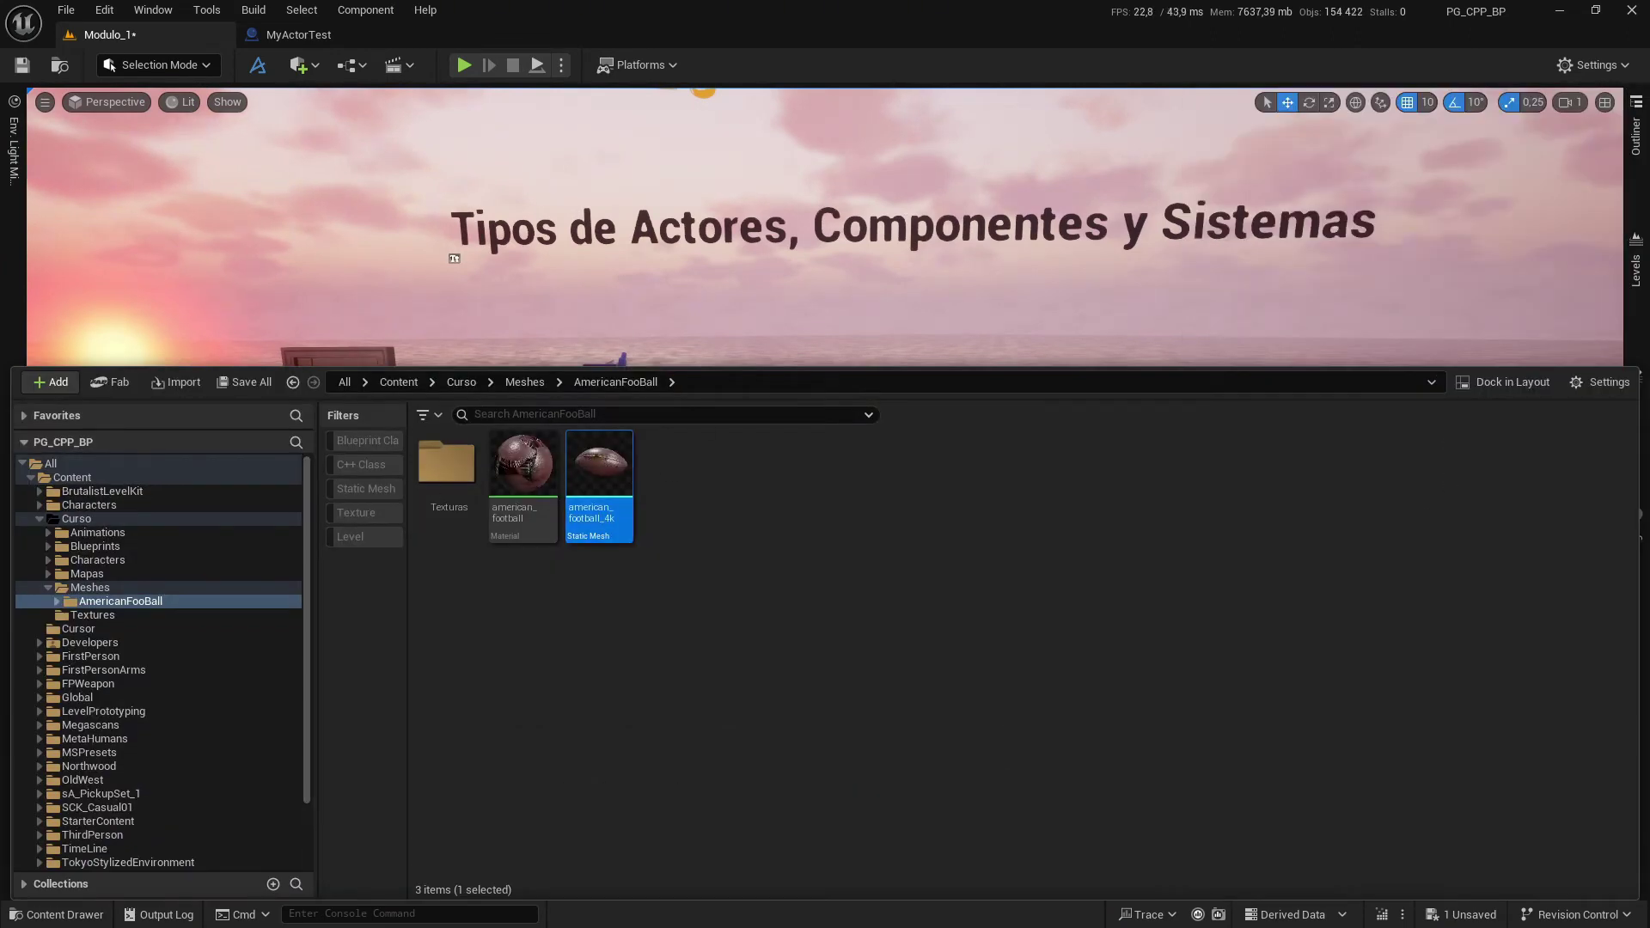
drag(599, 481, 671, 348)
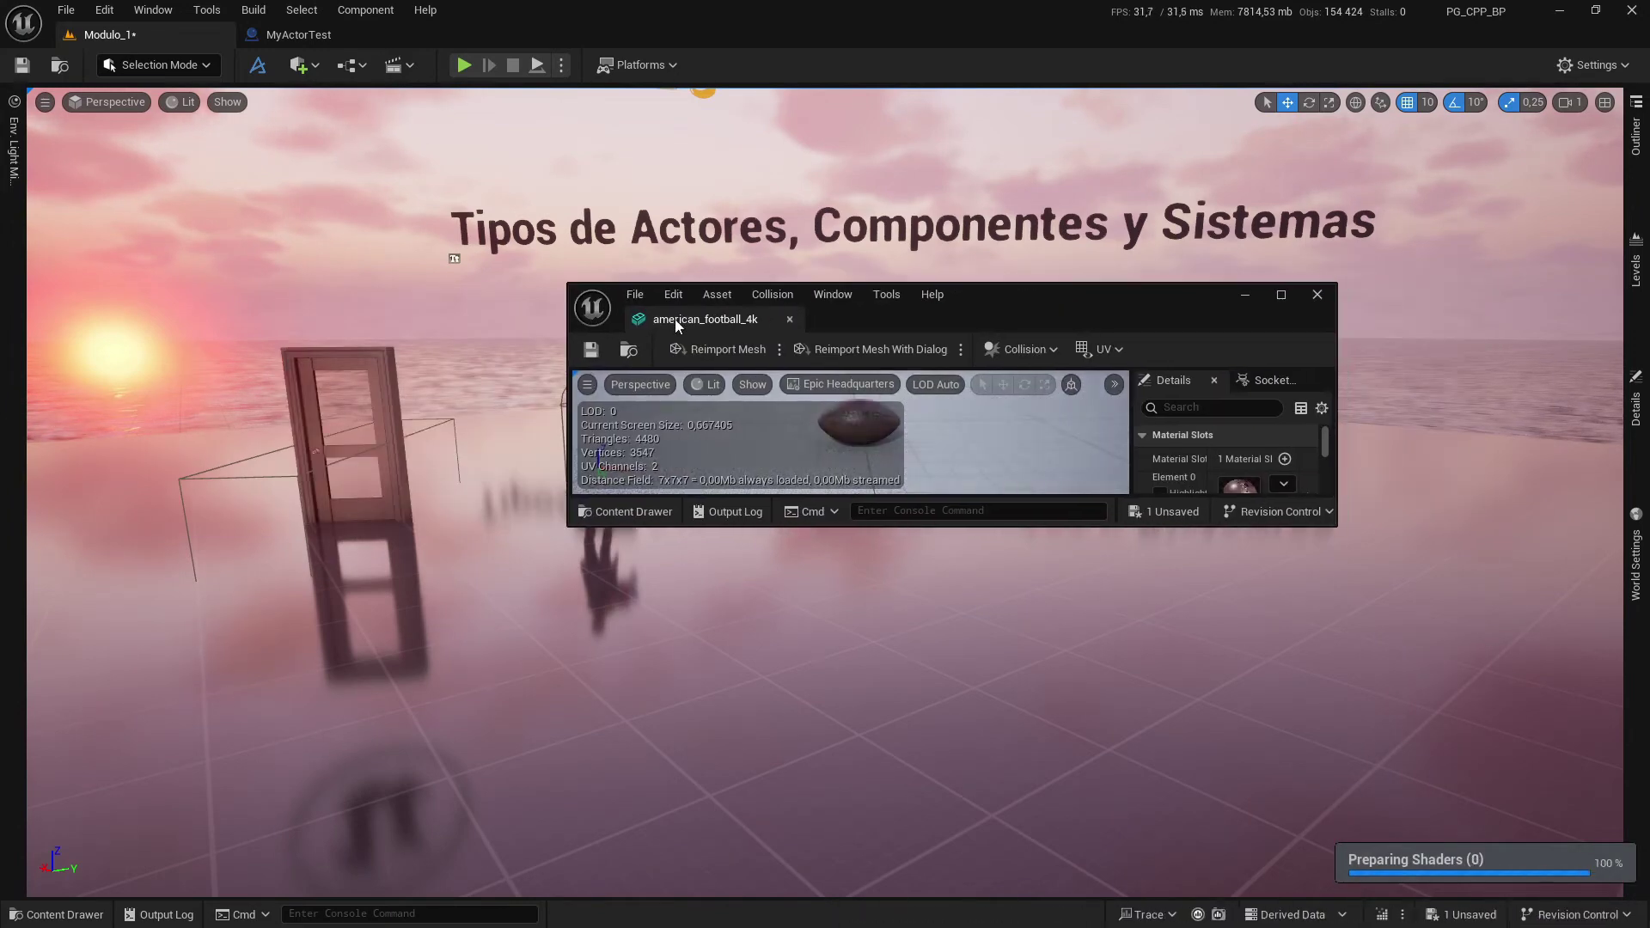
drag(674, 318, 467, 32)
Save the MyActorTest blueprint and the Modulo_1 level
click(298, 34)
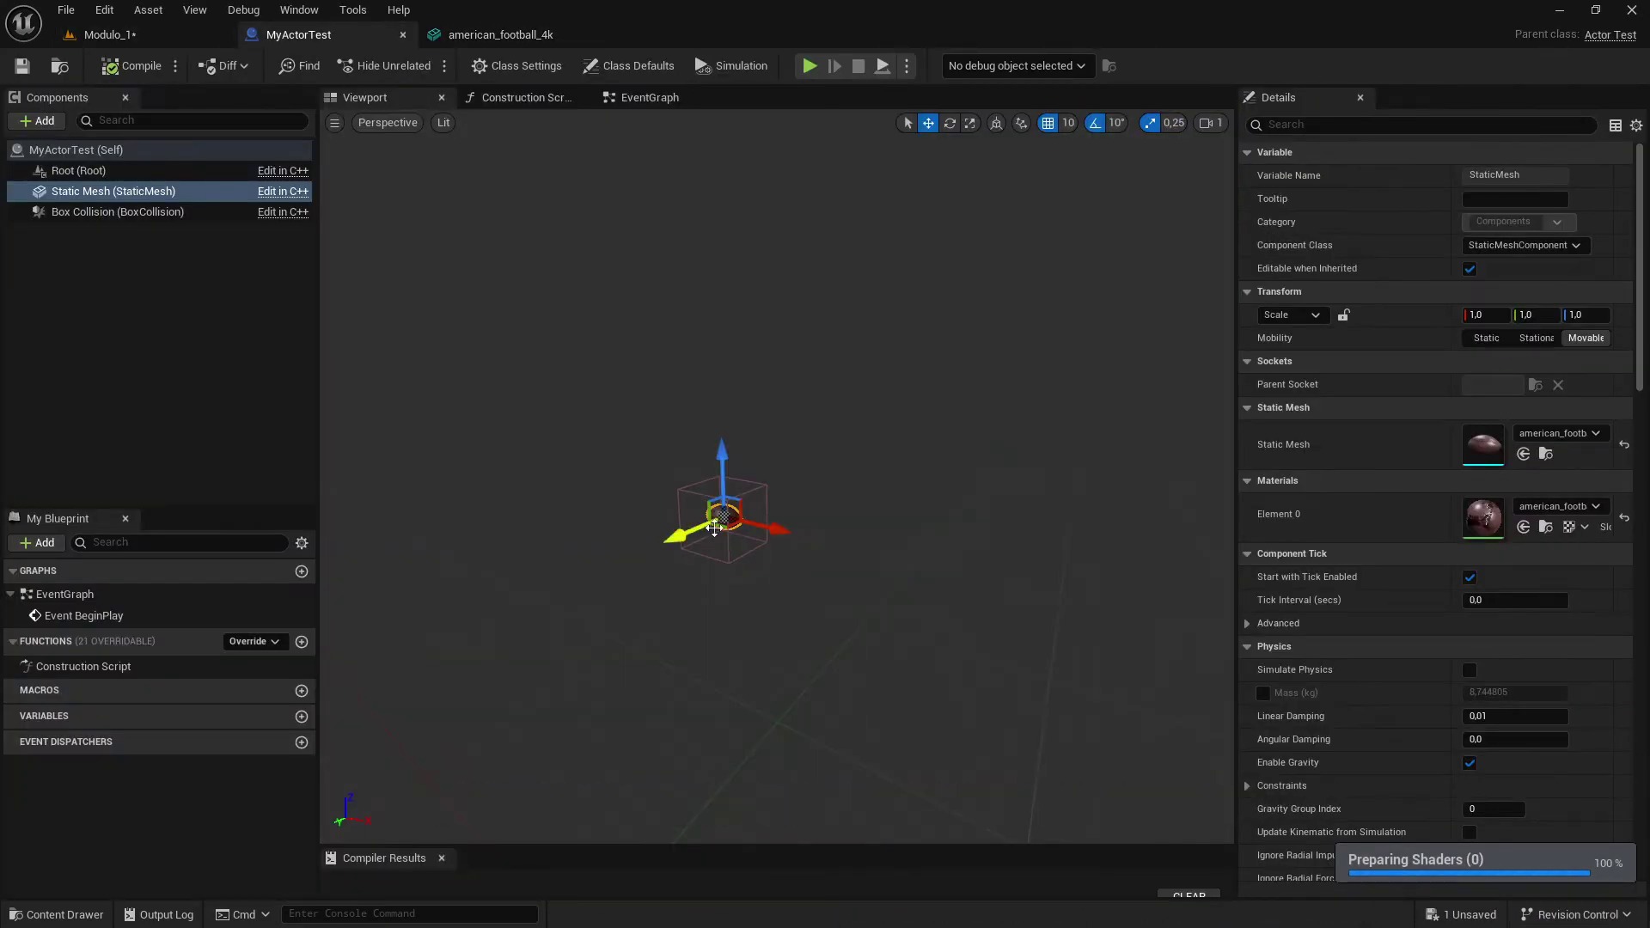
right_drag(778, 477, 817, 477)
key(s)
click(26, 65)
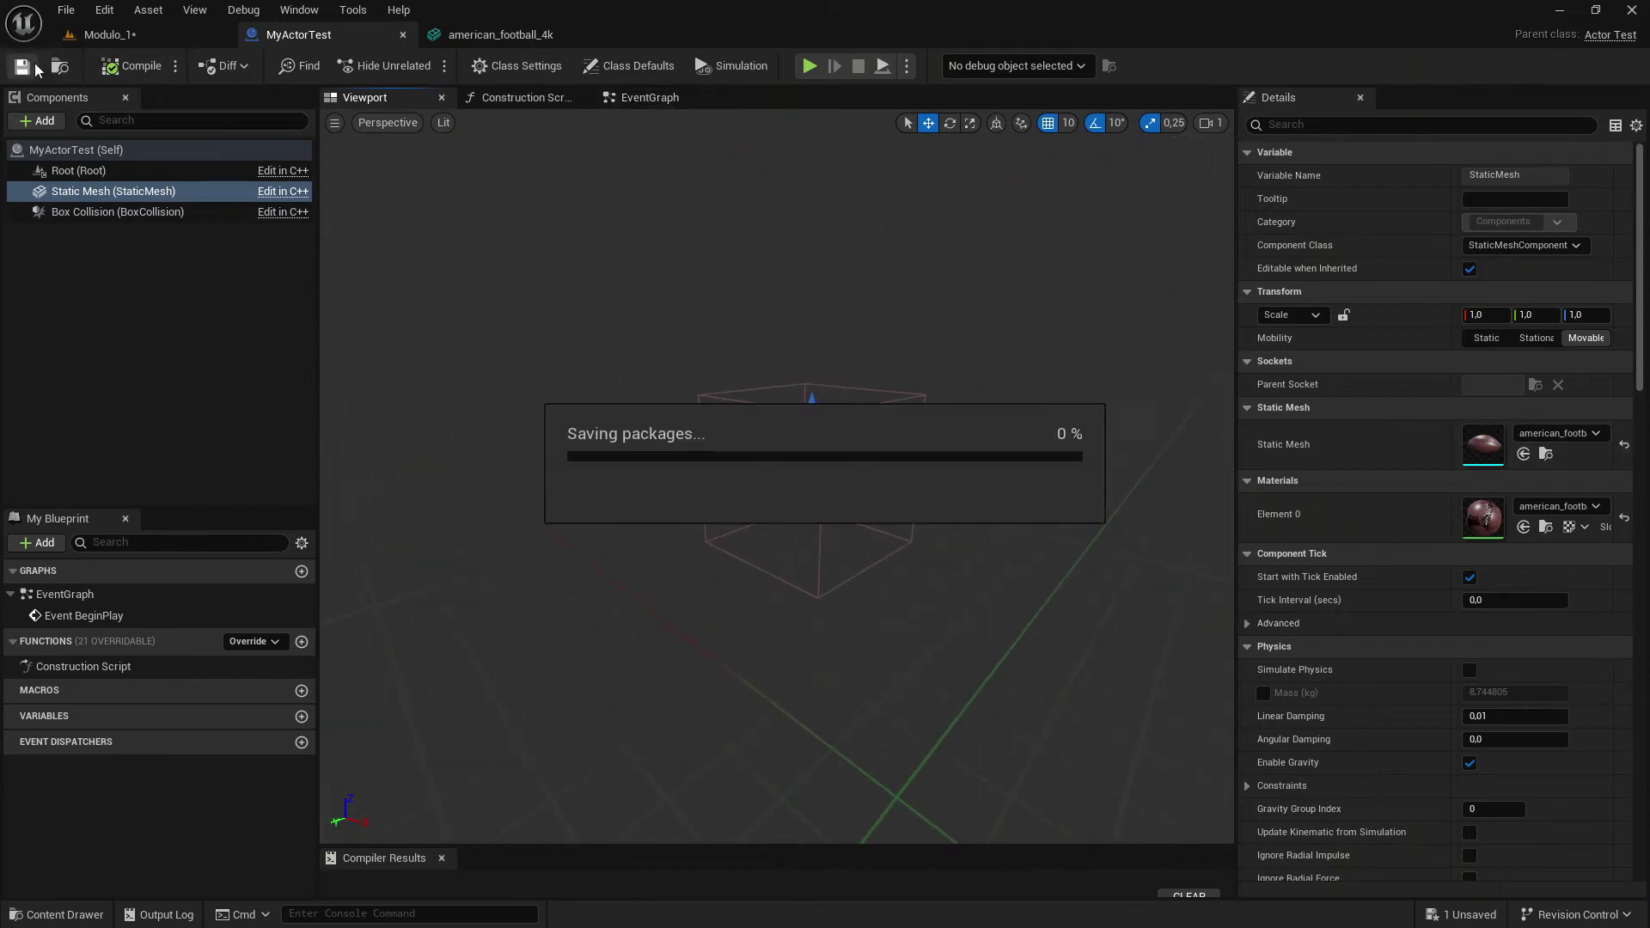
click(66, 10)
click(90, 242)
click(67, 9)
click(98, 213)
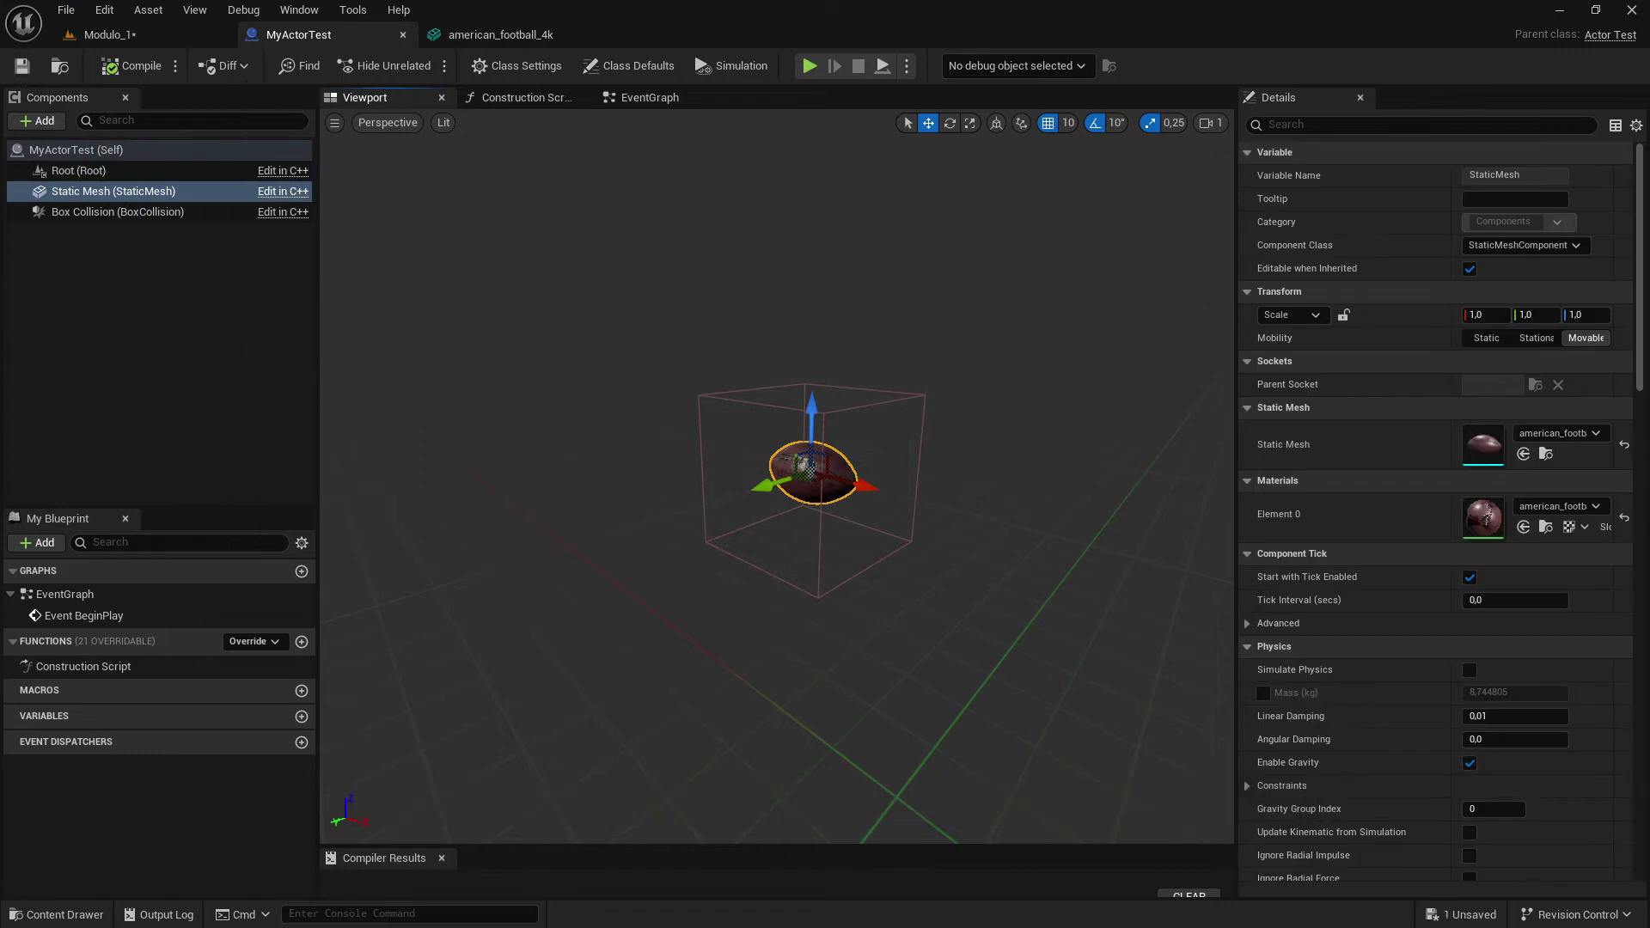
click(163, 43)
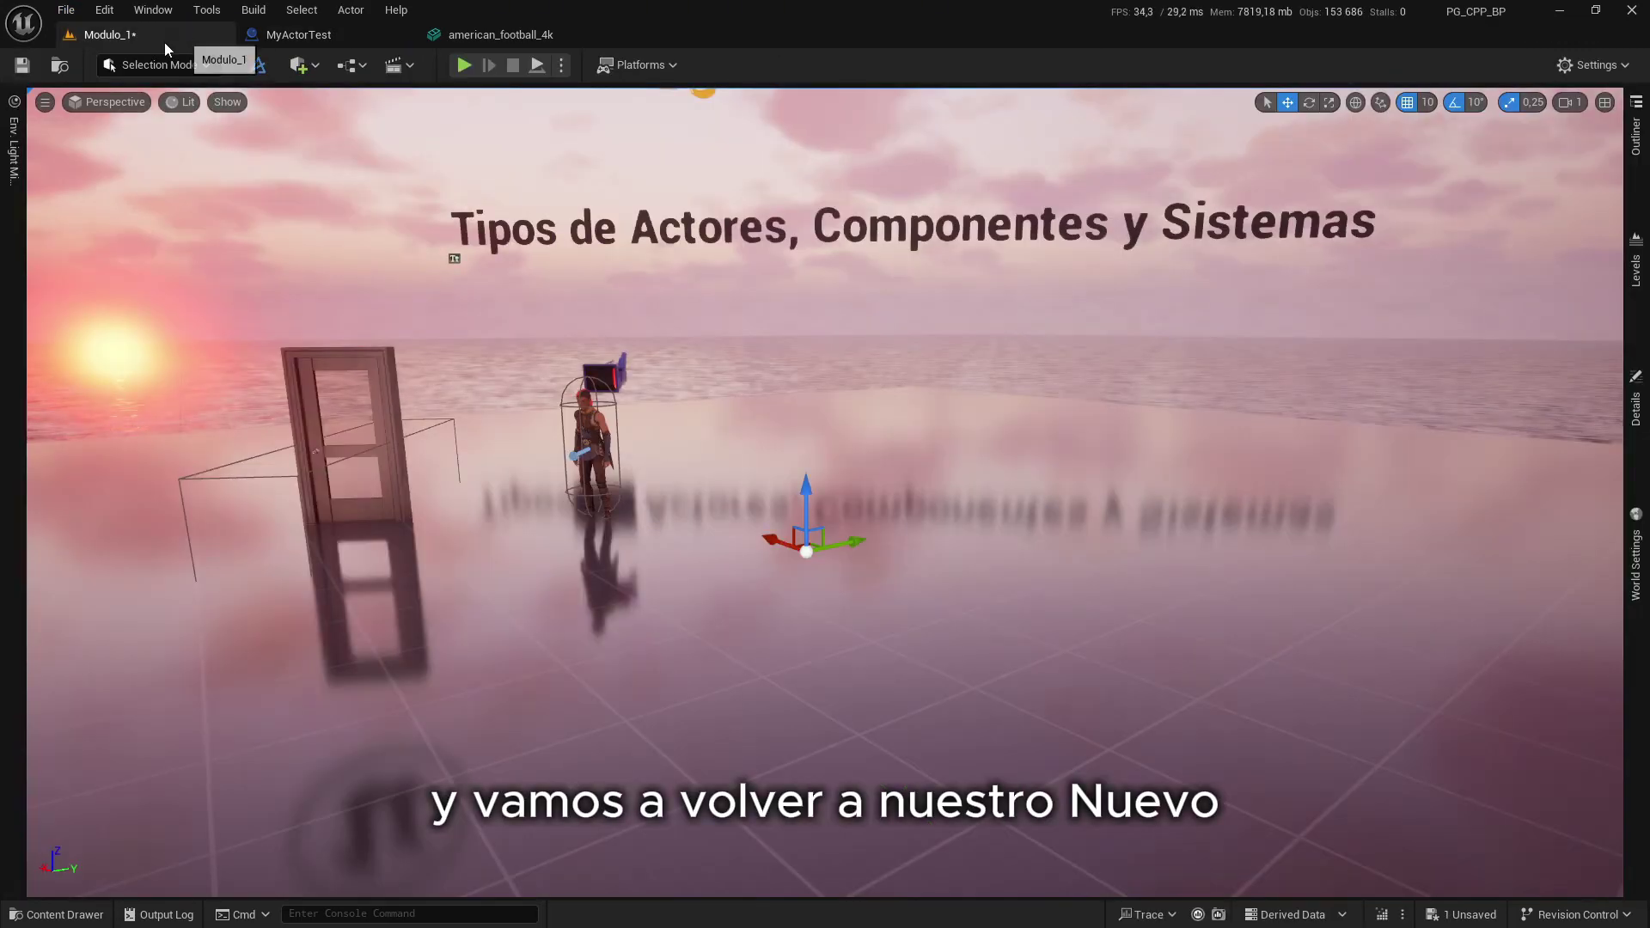
click(22, 66)
Raise the MyActorTest actor in the level and examine where its football mesh and collision box are located
drag(805, 492, 793, 436)
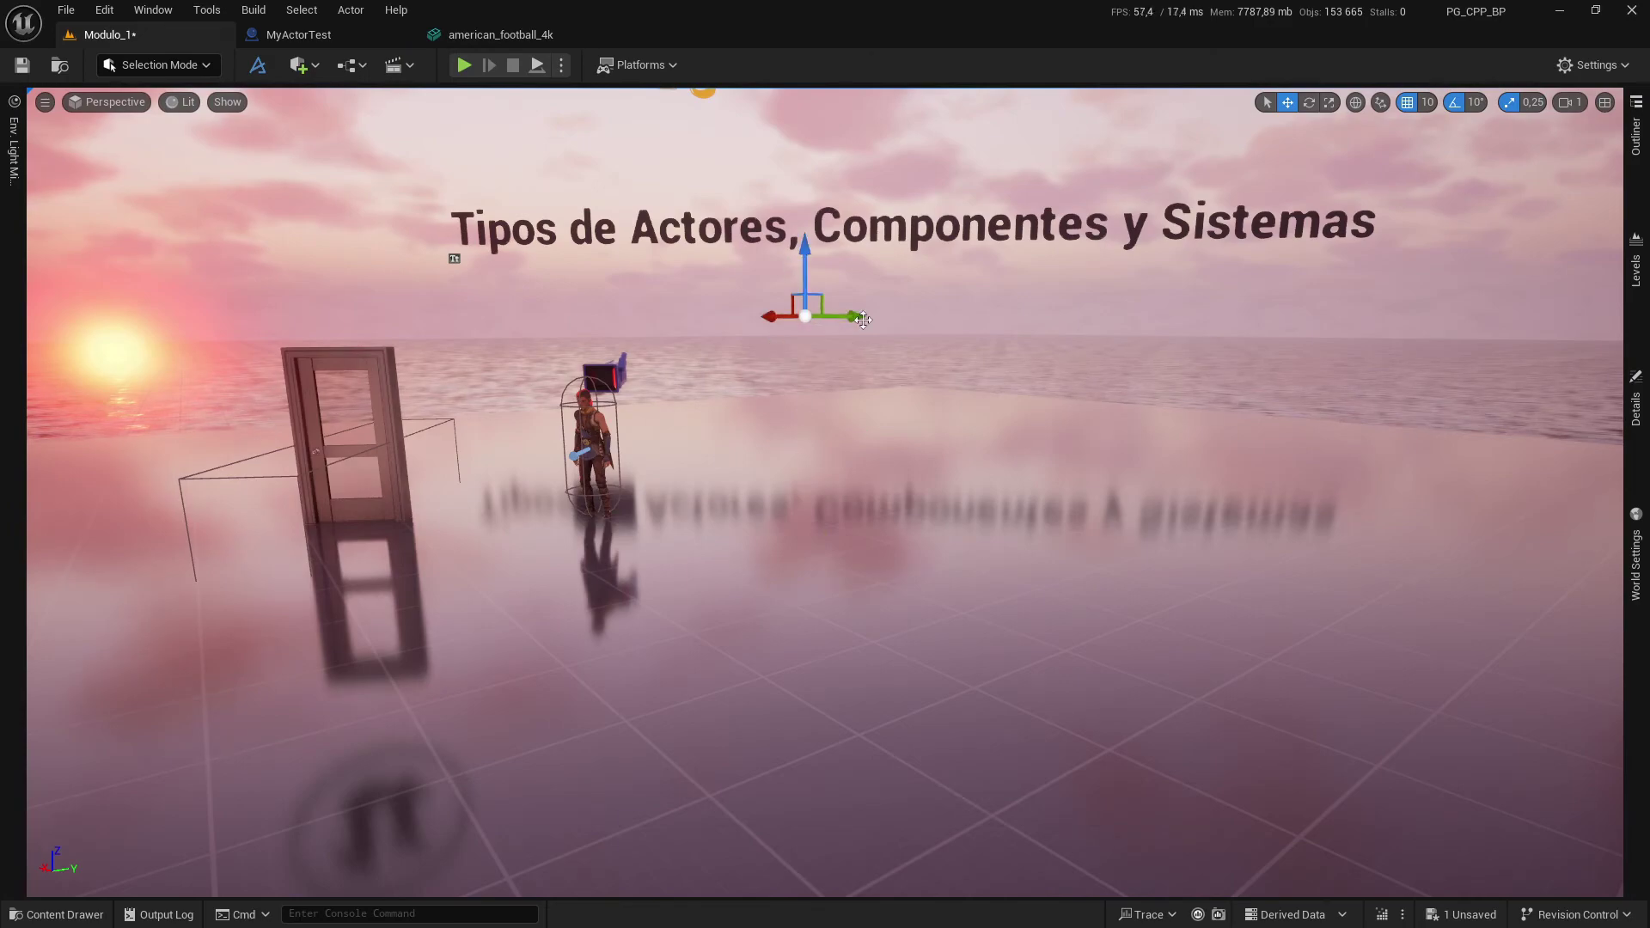
right_drag(805, 430, 666, 458)
key(s)
scroll(805, 429, up, 3)
right_drag(651, 543, 1078, 521)
click(893, 623)
key(a)
right_drag(893, 623, 1083, 612)
click(1026, 480)
key(w)
right_drag(1026, 480, 1130, 518)
key(s)
key(a)
key(d)
right_drag(540, 484, 673, 334)
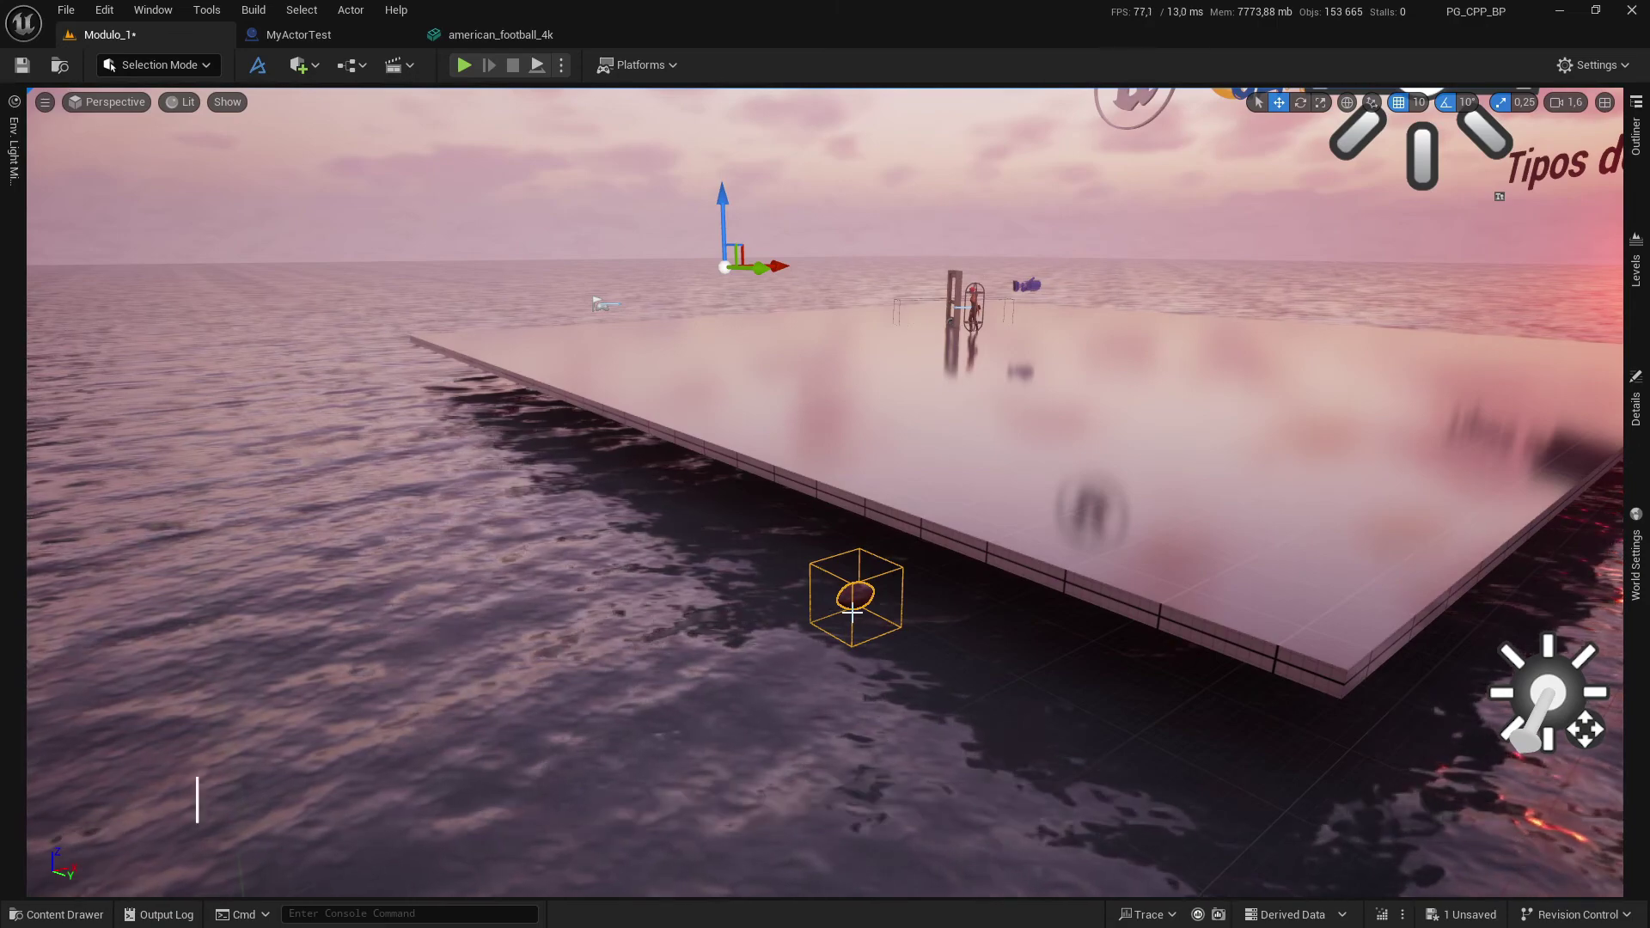
key(s)
right_drag(853, 607, 1118, 649)
key(w)
key(a)
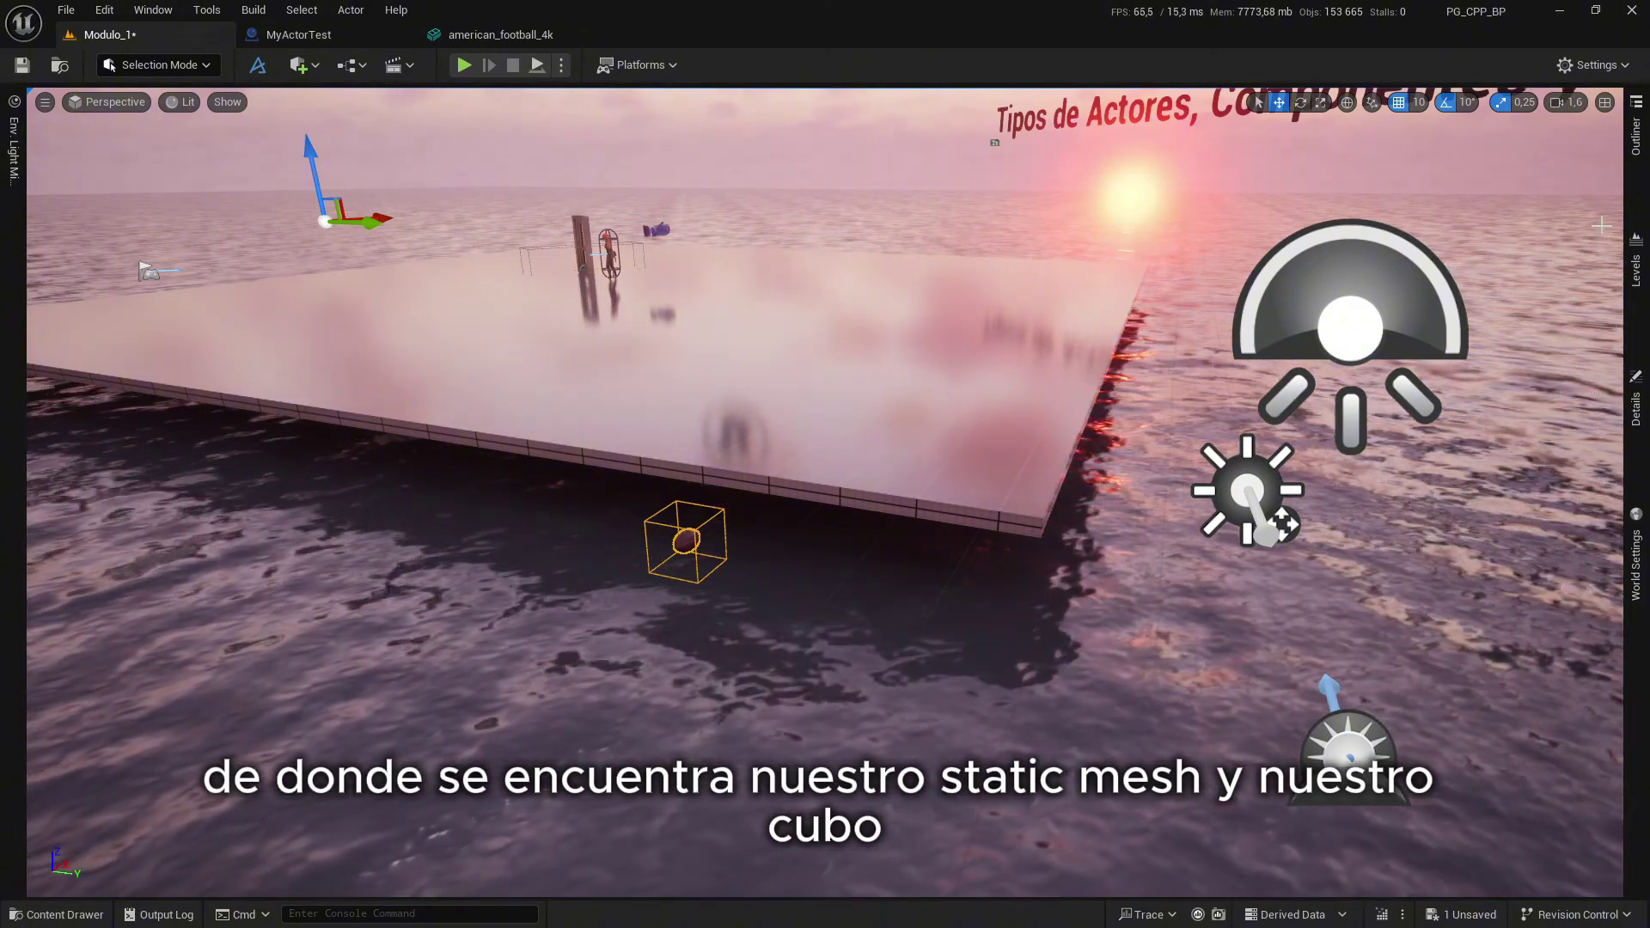
Inspect the actor's transform and try moving the actor around the level together with its football mesh and collision box
click(1633, 297)
click(1637, 443)
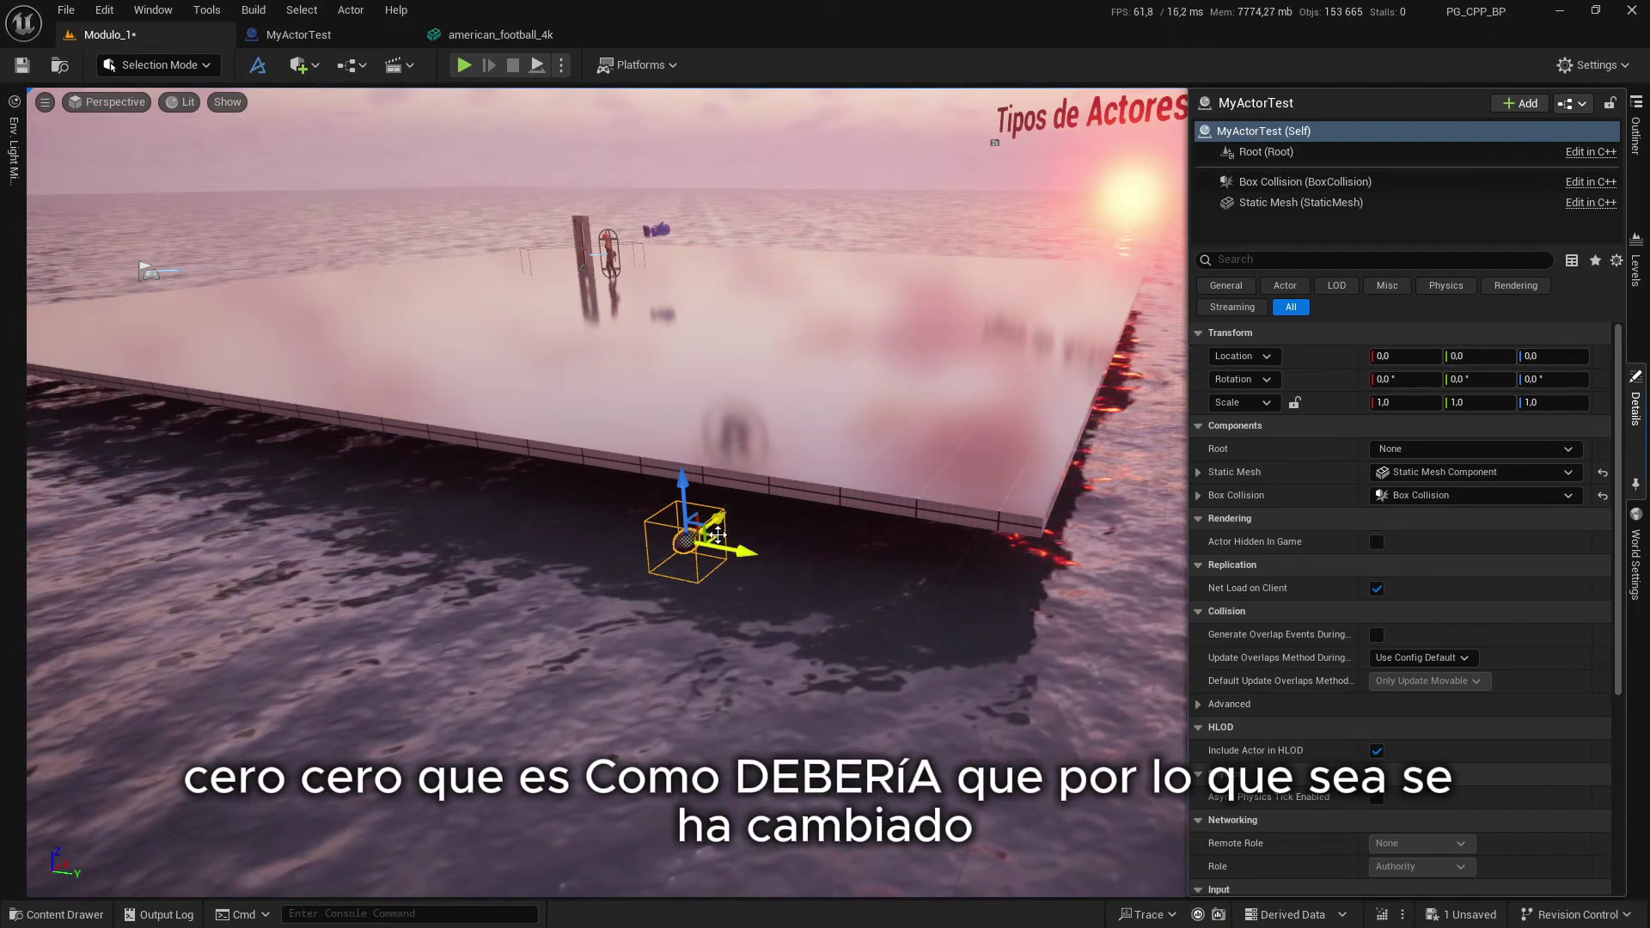
drag(718, 534, 664, 395)
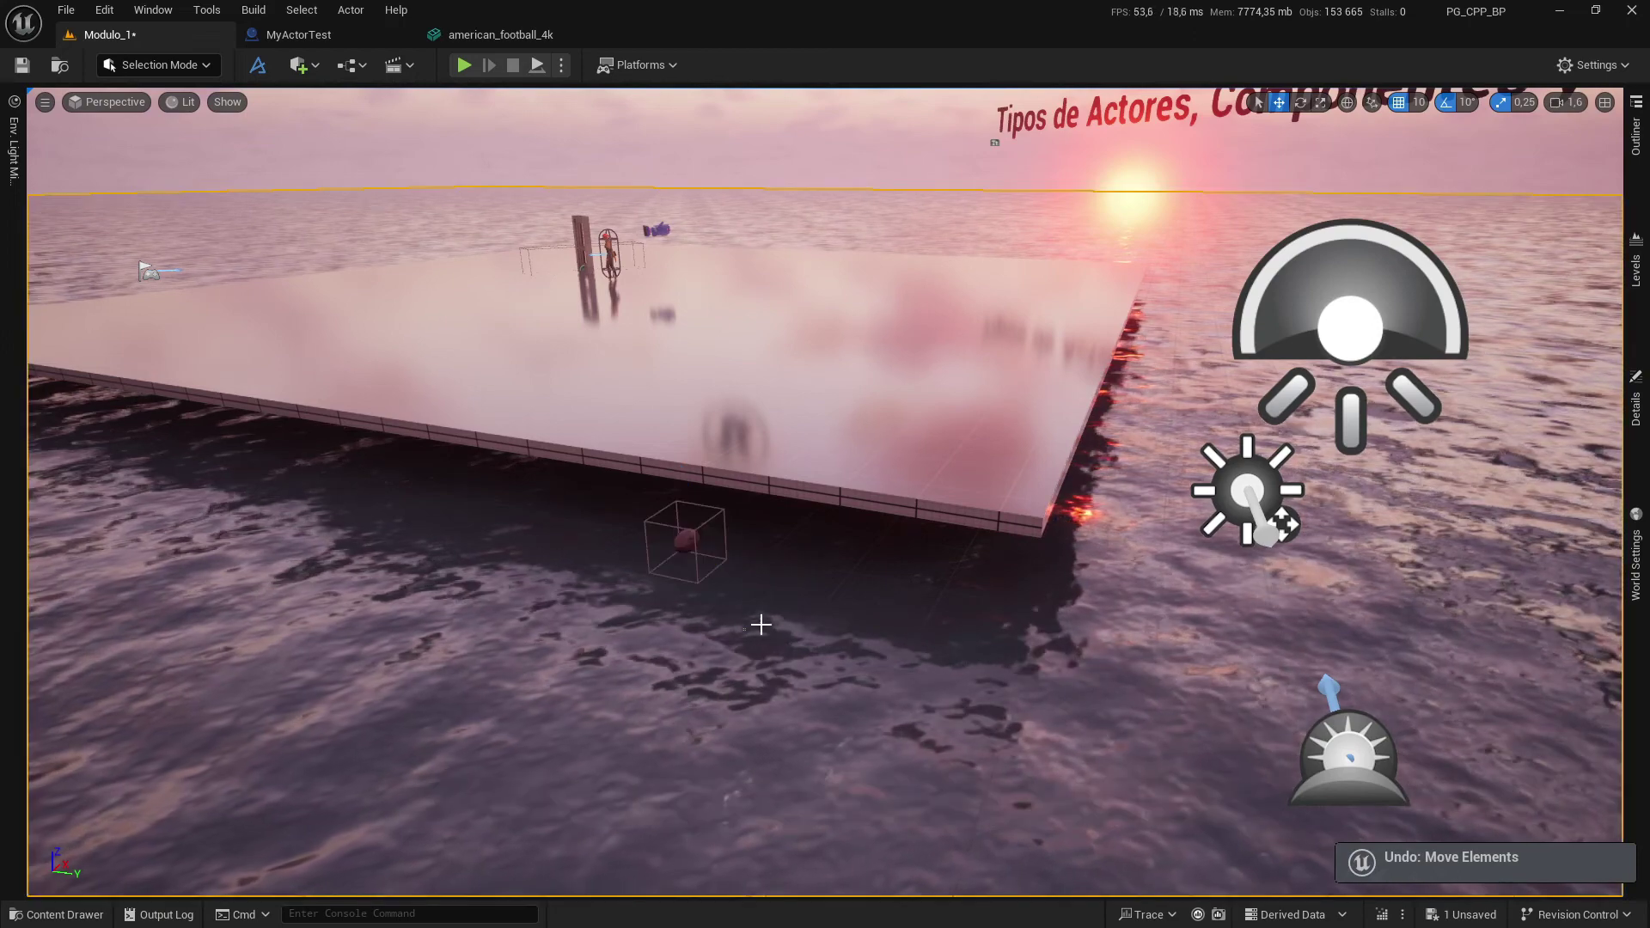
middle_drag(718, 537, 511, 641)
middle_drag(970, 608, 471, 389)
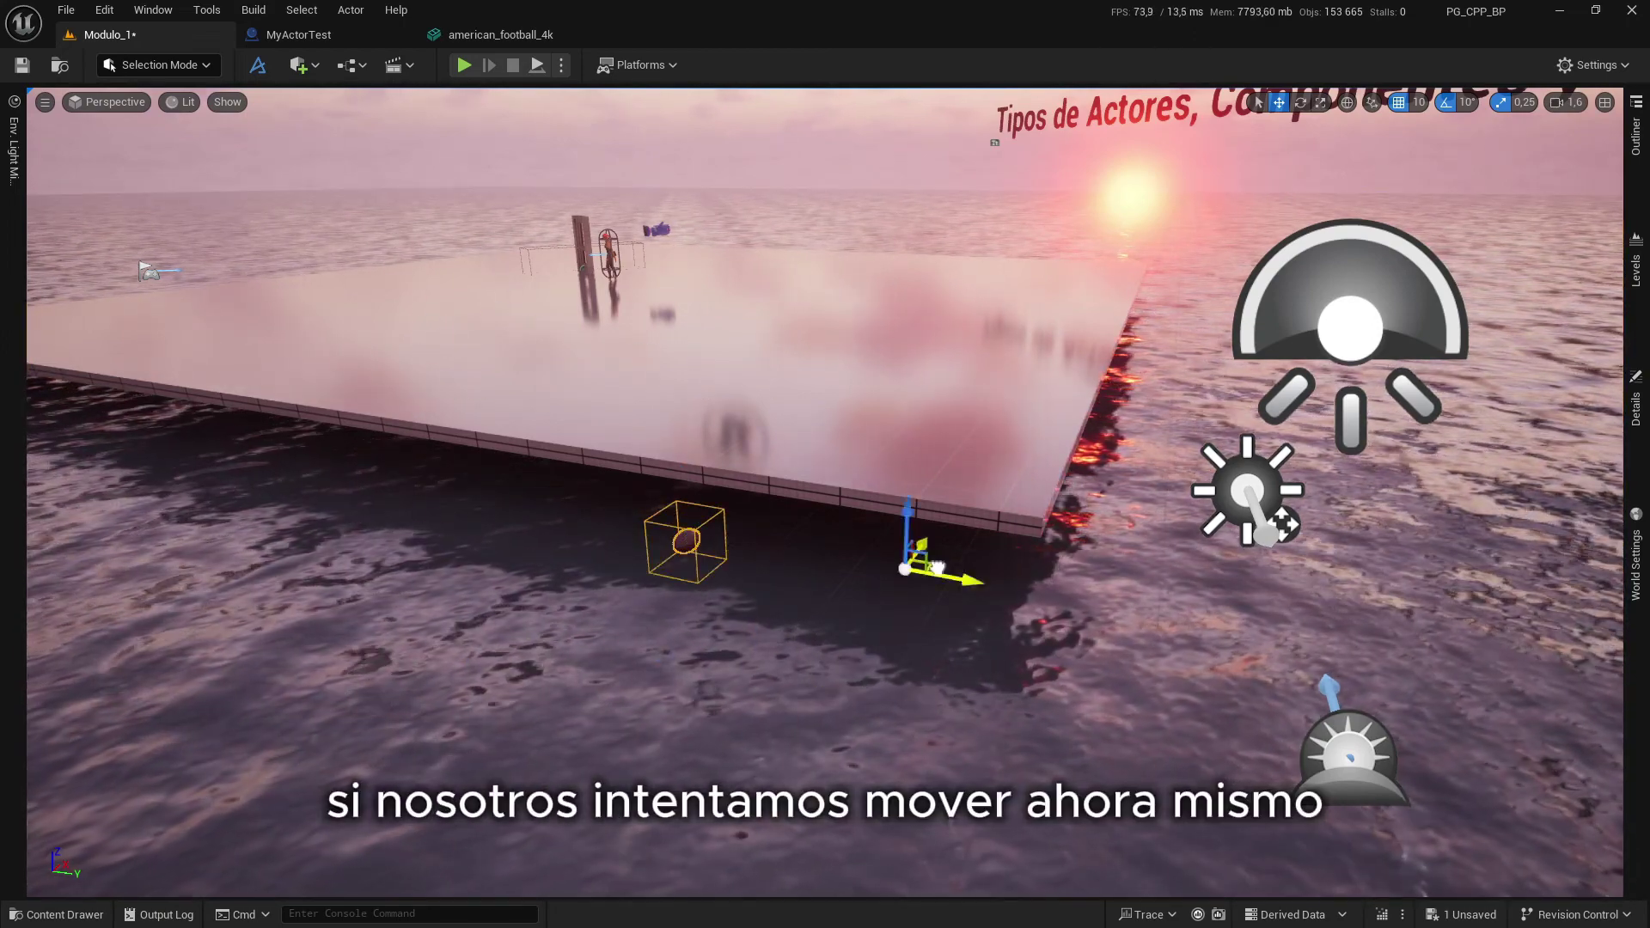
middle_drag(937, 567, 191, 660)
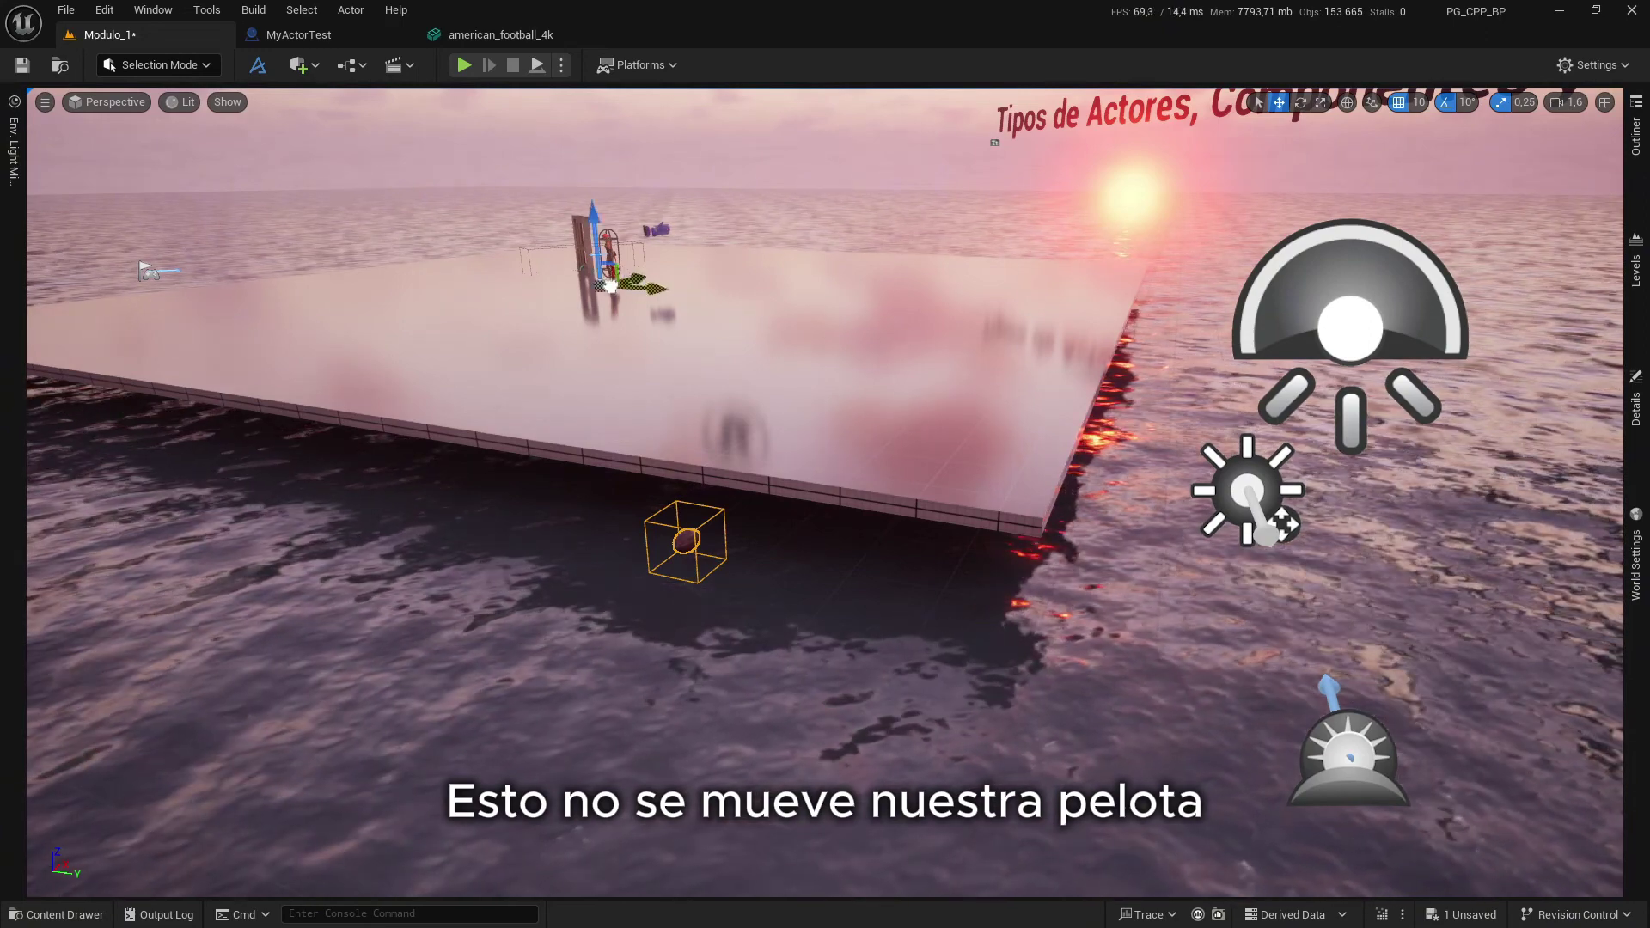
middle_drag(608, 629, 566, 422)
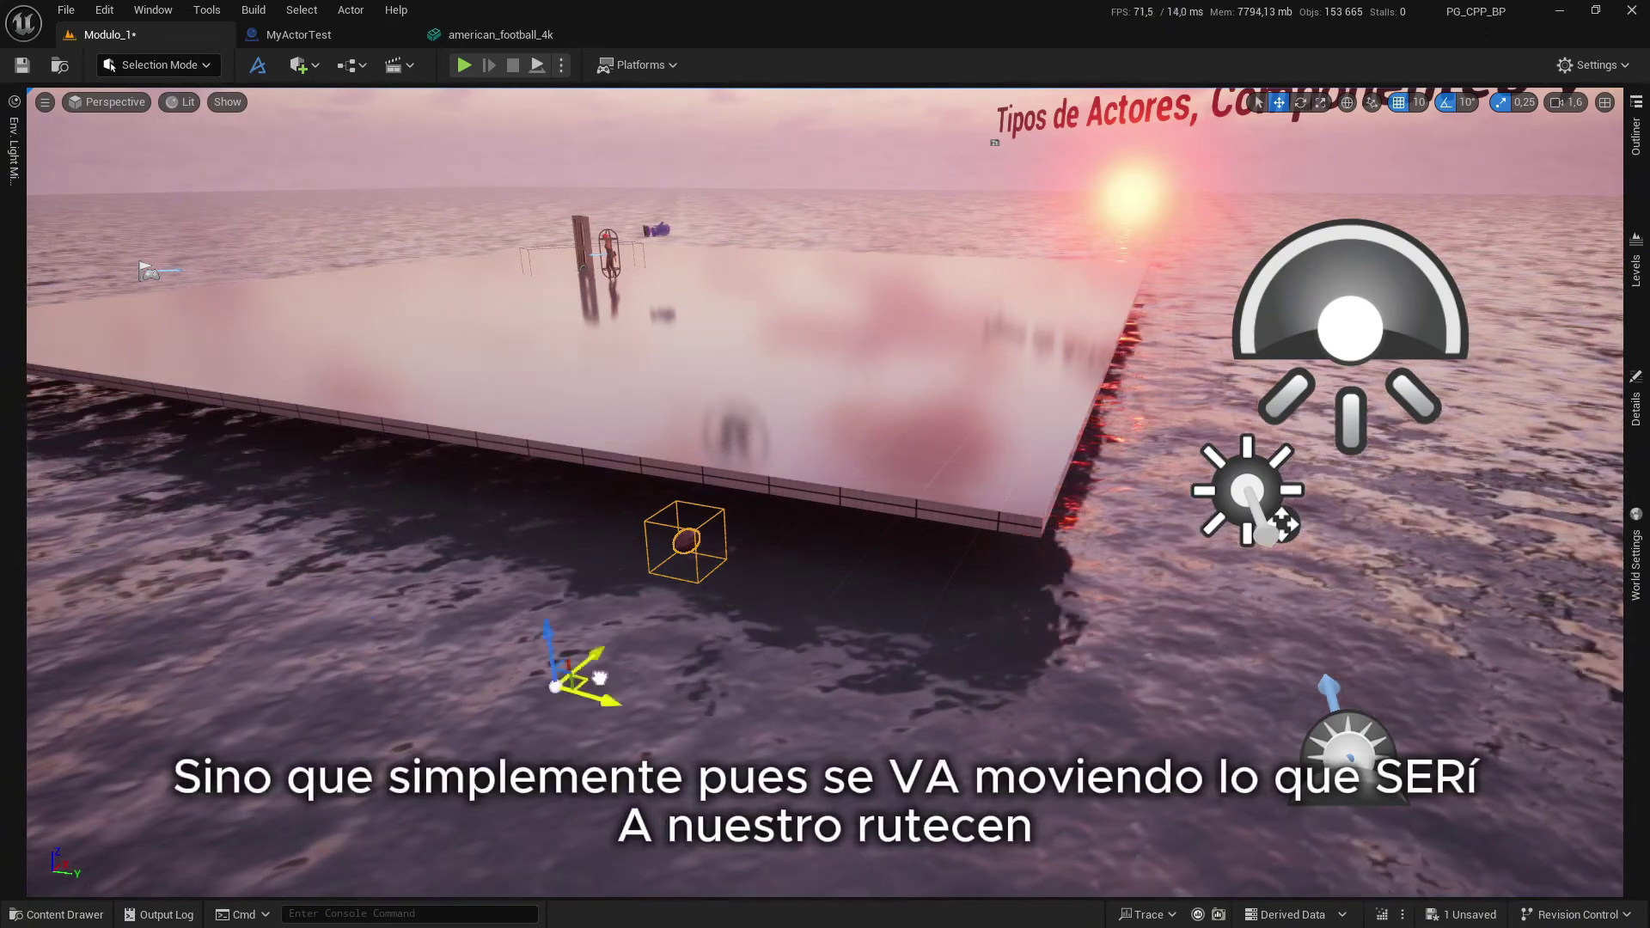
middle_drag(393, 268, 360, 556)
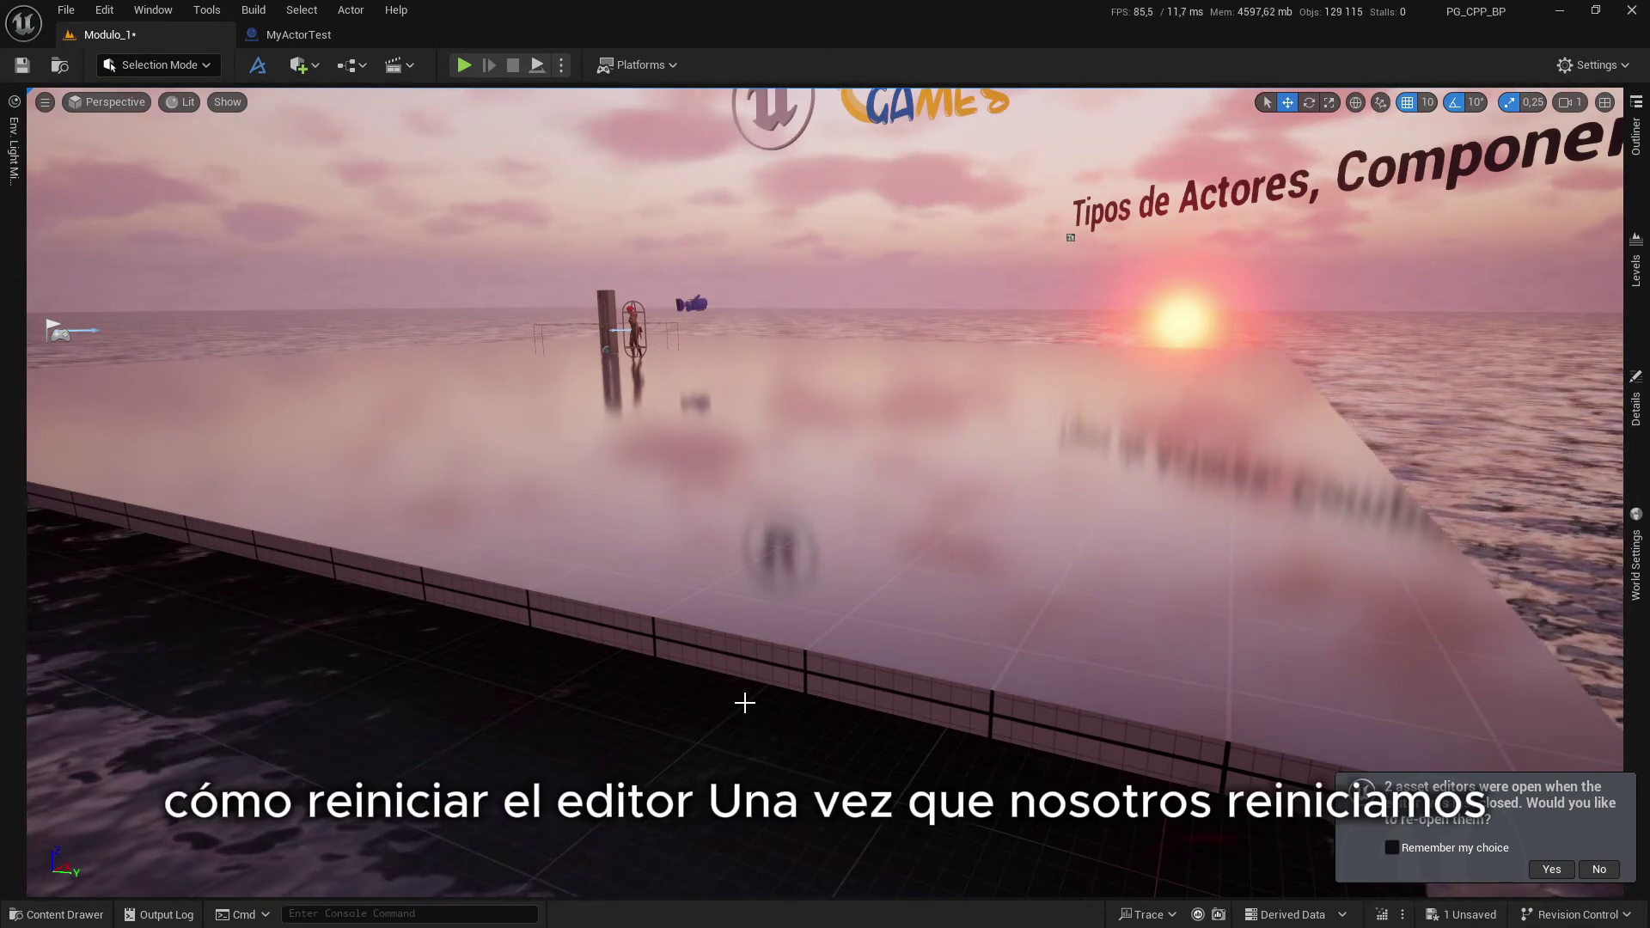
Save the Modulo_1 level and examine the component hierarchy of the MyActorTest blueprint
click(24, 67)
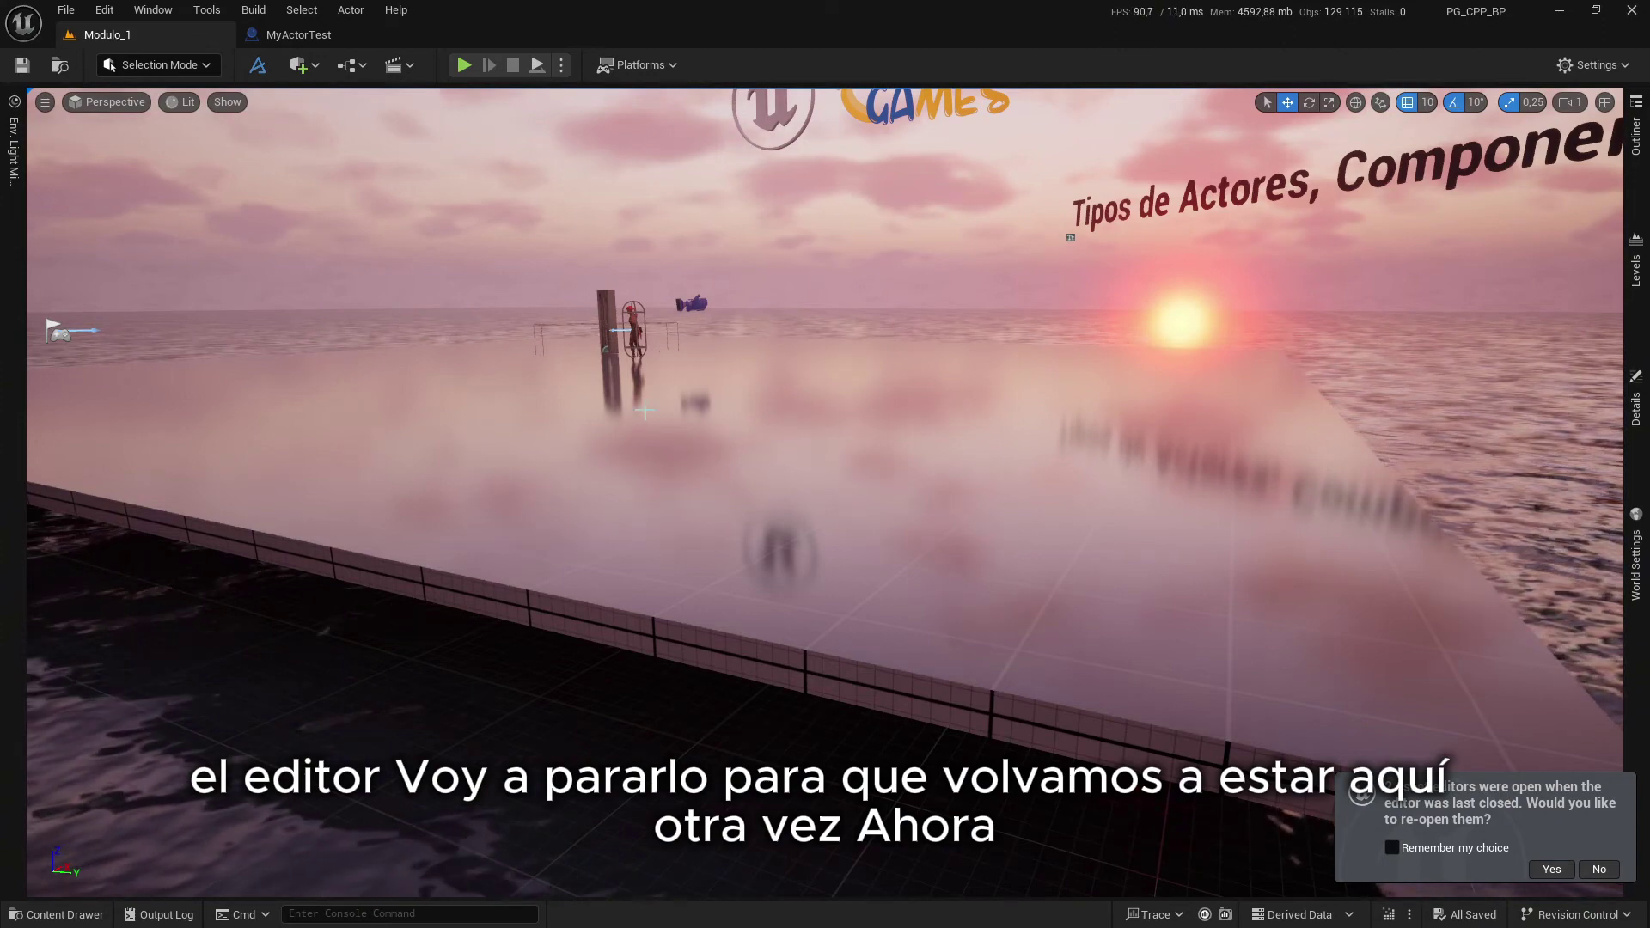
right_drag(645, 411, 774, 432)
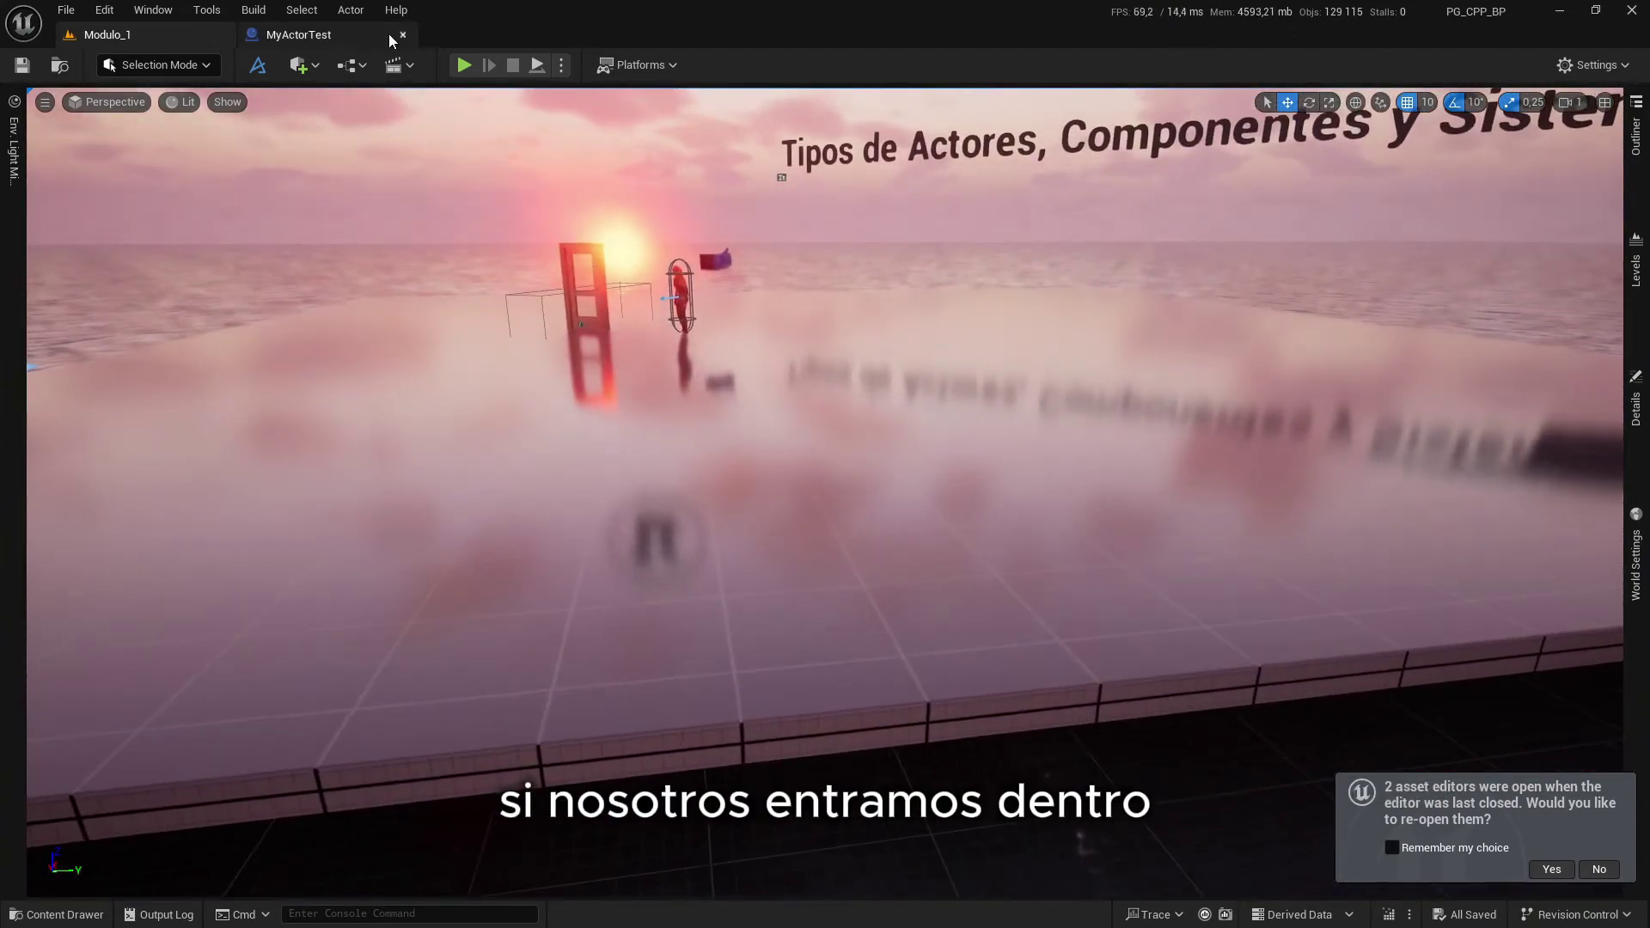
click(388, 34)
click(92, 213)
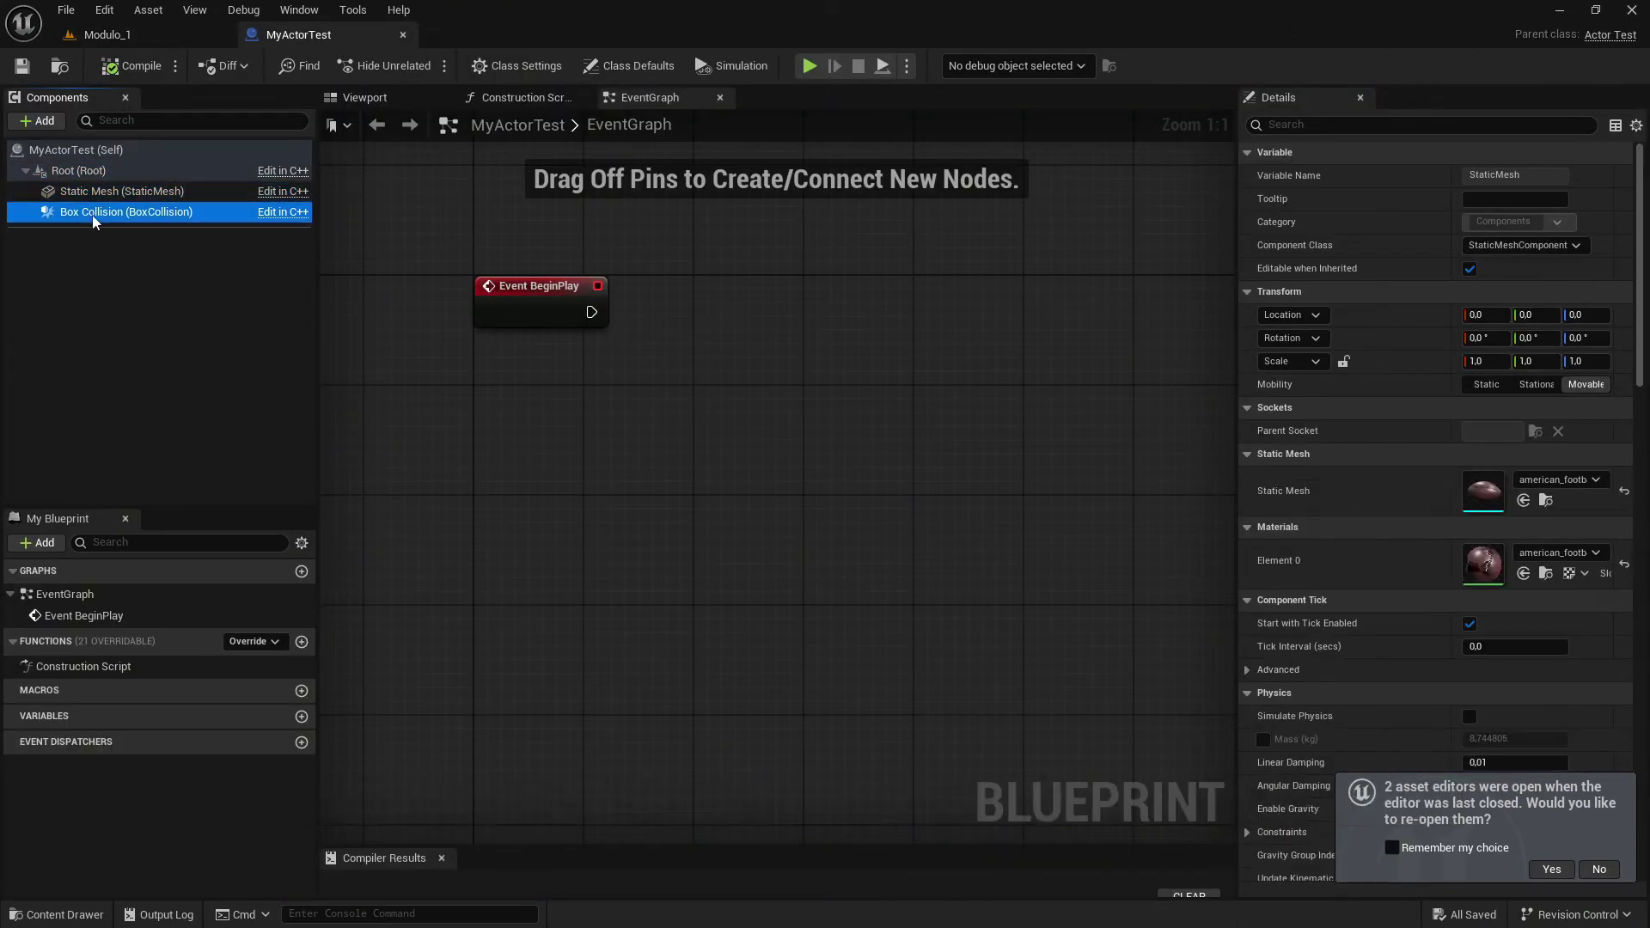
click(125, 172)
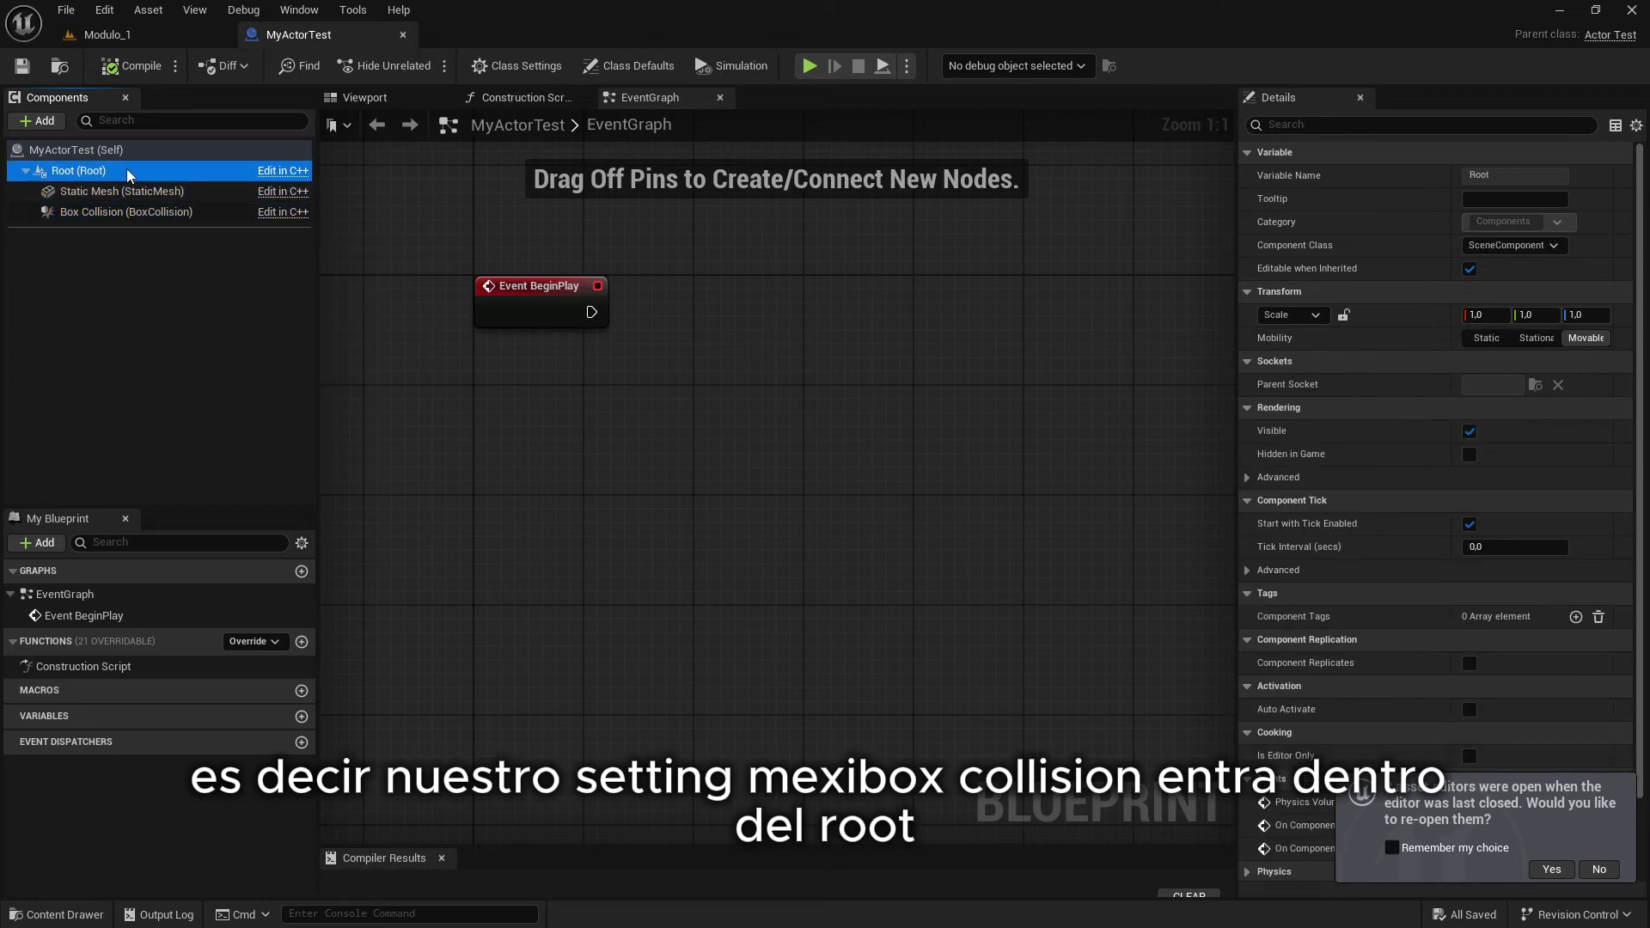
click(383, 99)
Place the MyActorTest blueprint into the Modulo_1 level and bring it into close view
click(108, 36)
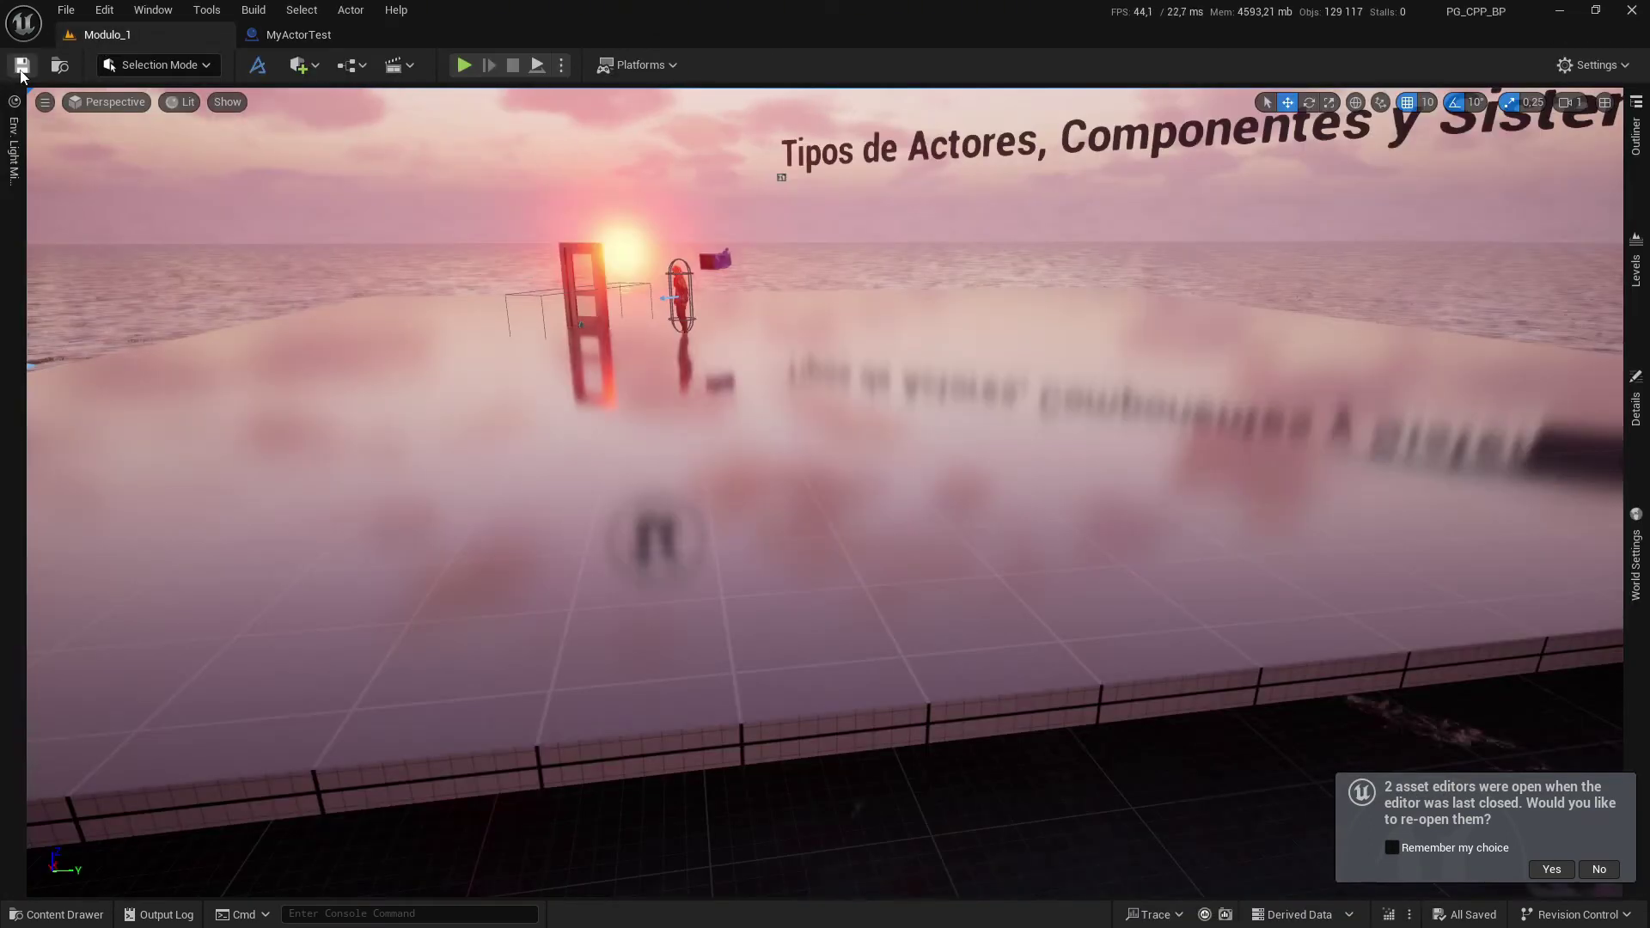
click(23, 67)
key(ctrl+space)
drag(884, 481, 737, 474)
right_drag(736, 474, 481, 499)
key(w)
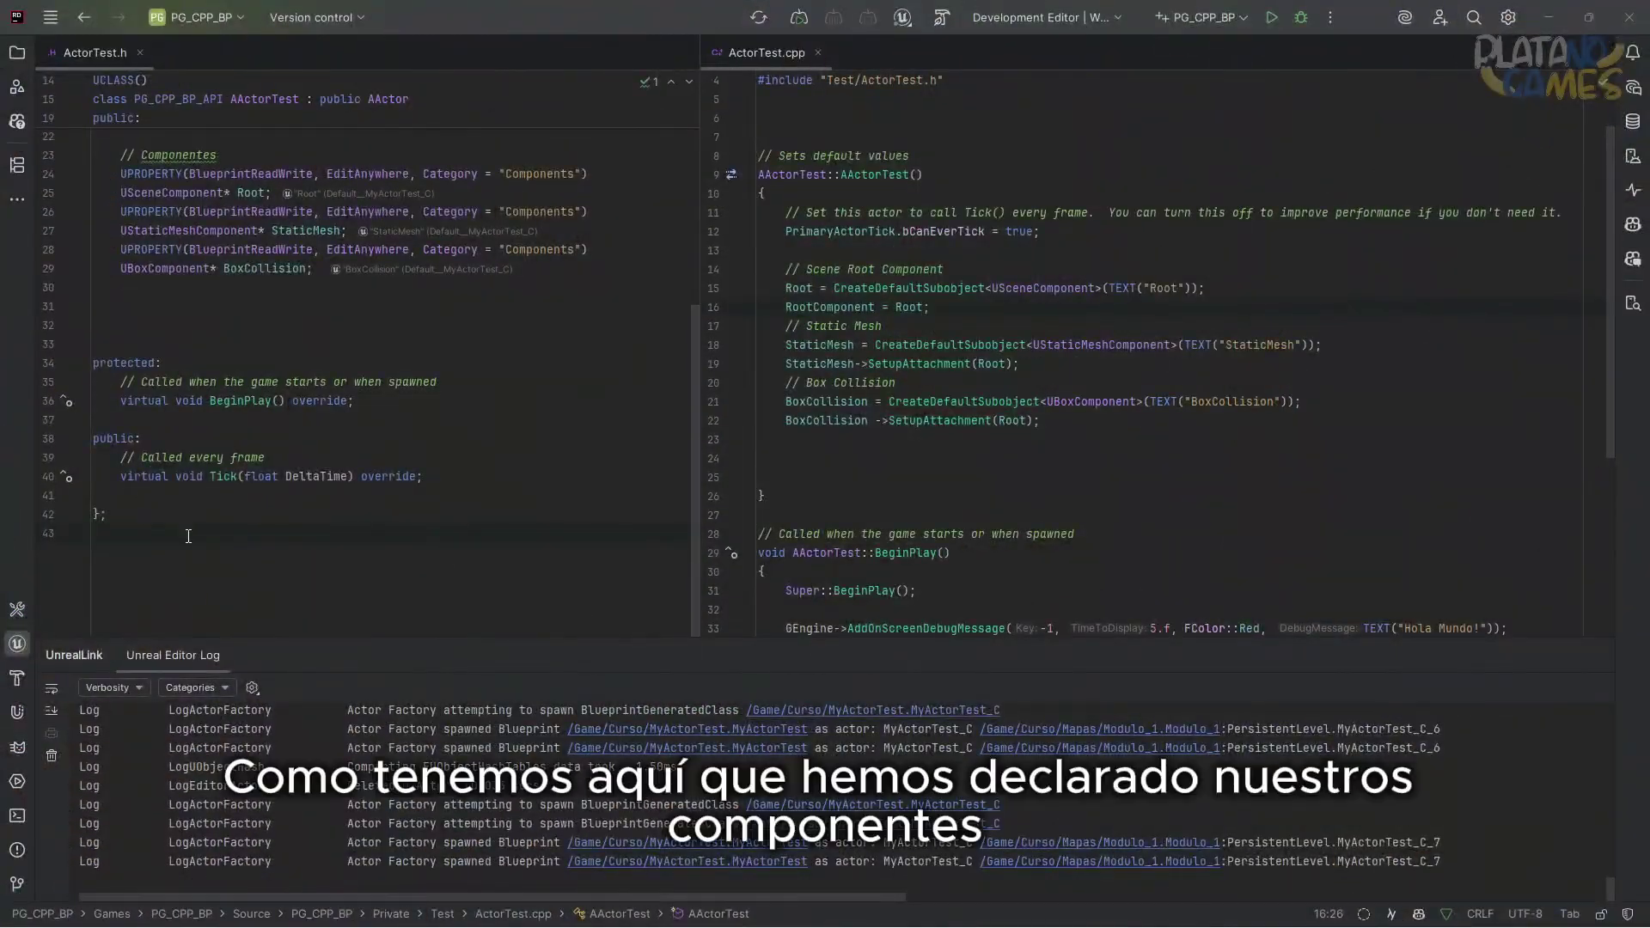
Switch to Rider, review the component code in ActorTest.h and ActorTest.cpp, and hide the Unreal Editor log
scroll(261, 394, up, 5)
scroll(276, 456, down, 2)
click(17, 644)
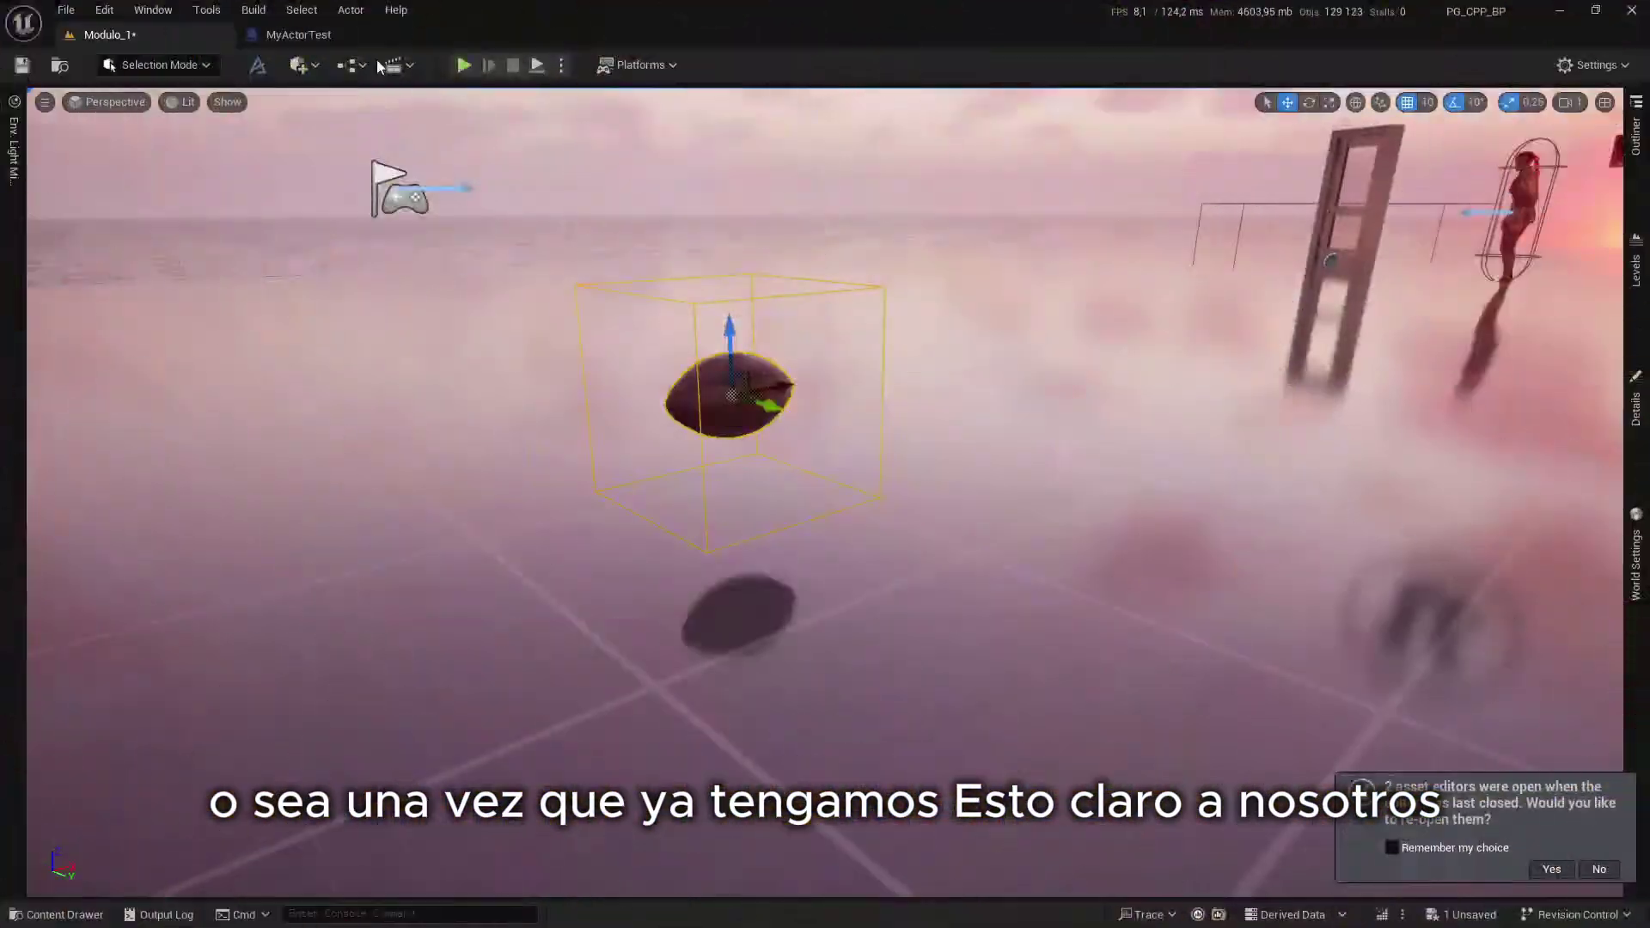
Save the Modulo_1 level and open the placed football actor's MyActorTest blueprint for editing
click(22, 66)
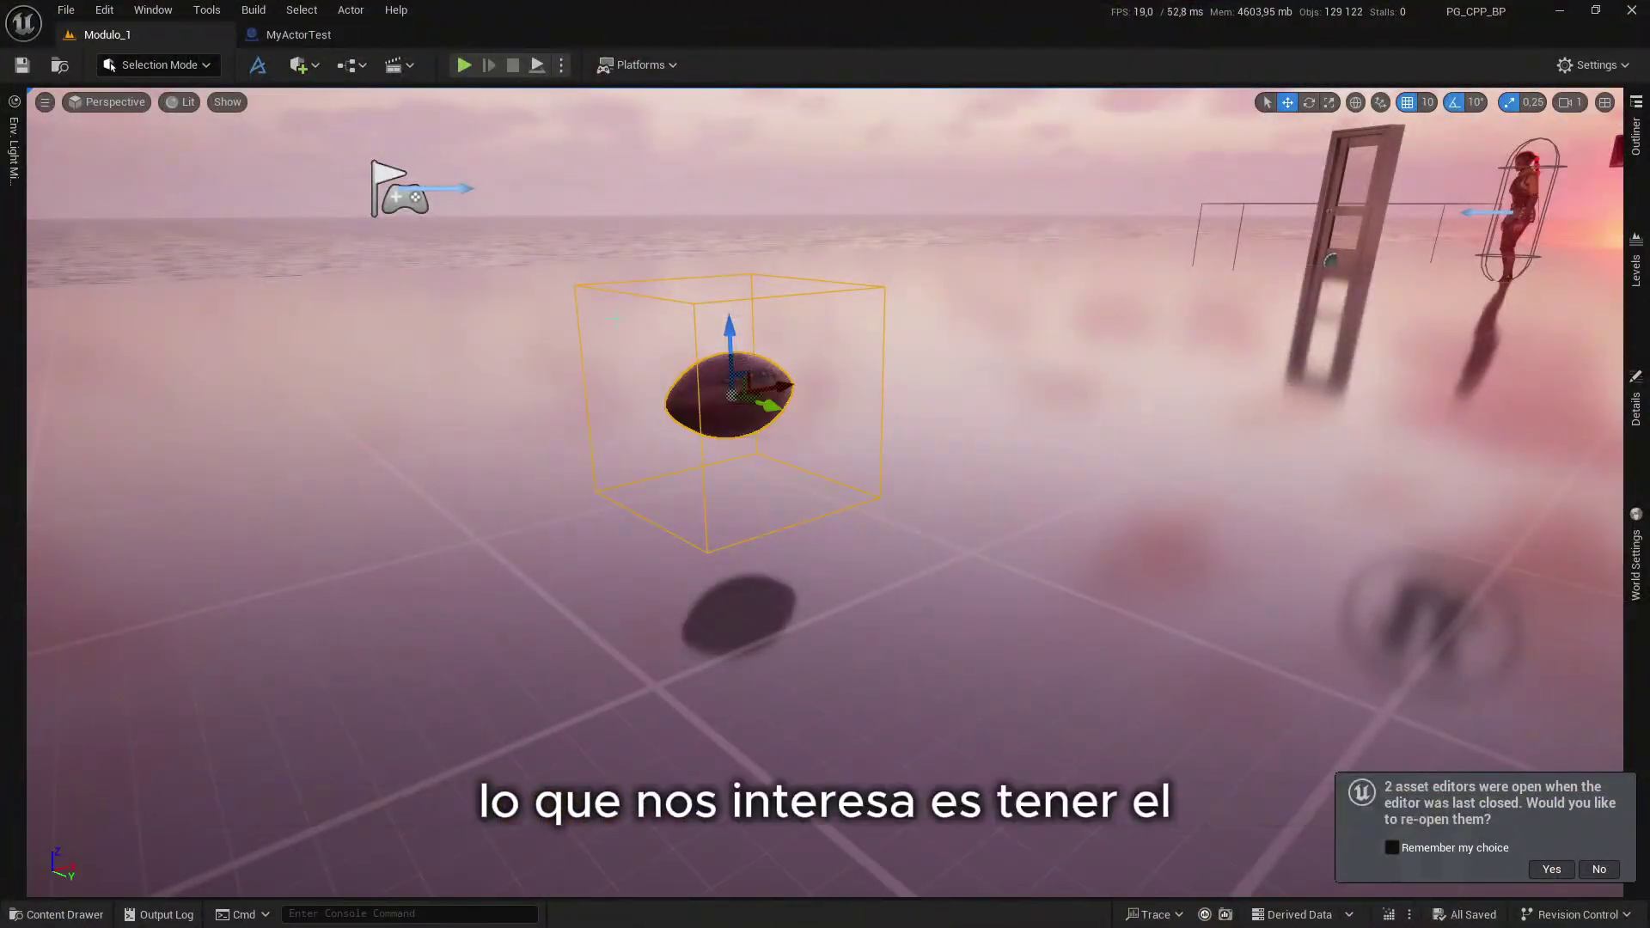
right_click(725, 402)
click(774, 440)
click(783, 477)
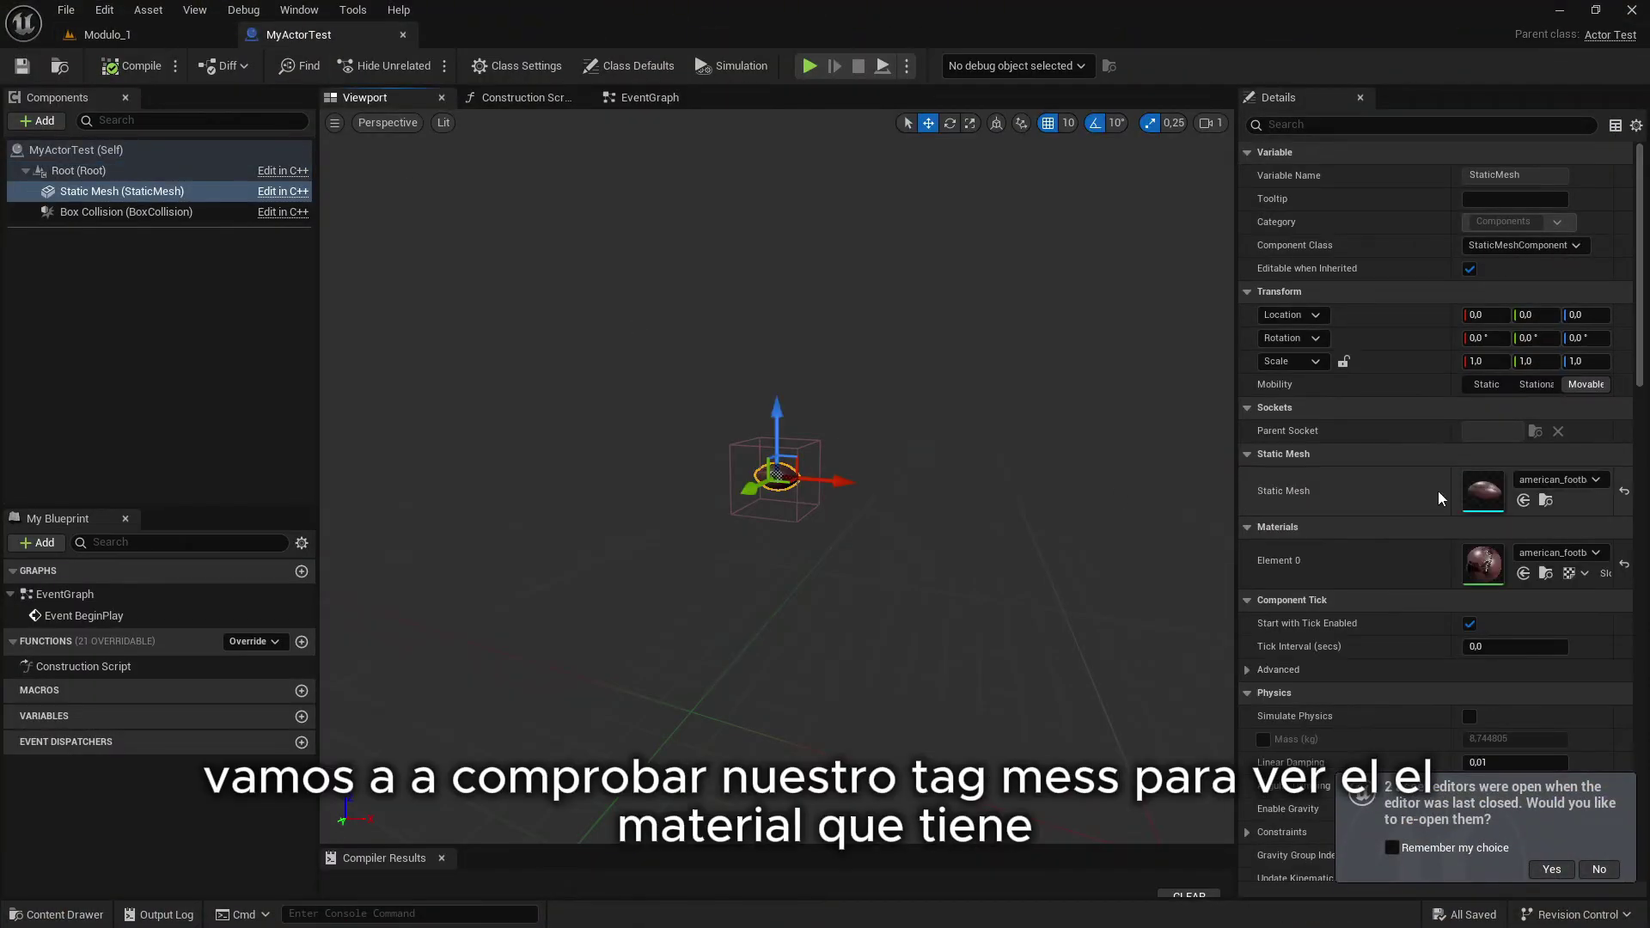
Locate the Static Mesh component's american_football material in the project content and create a material instance from it
click(1546, 574)
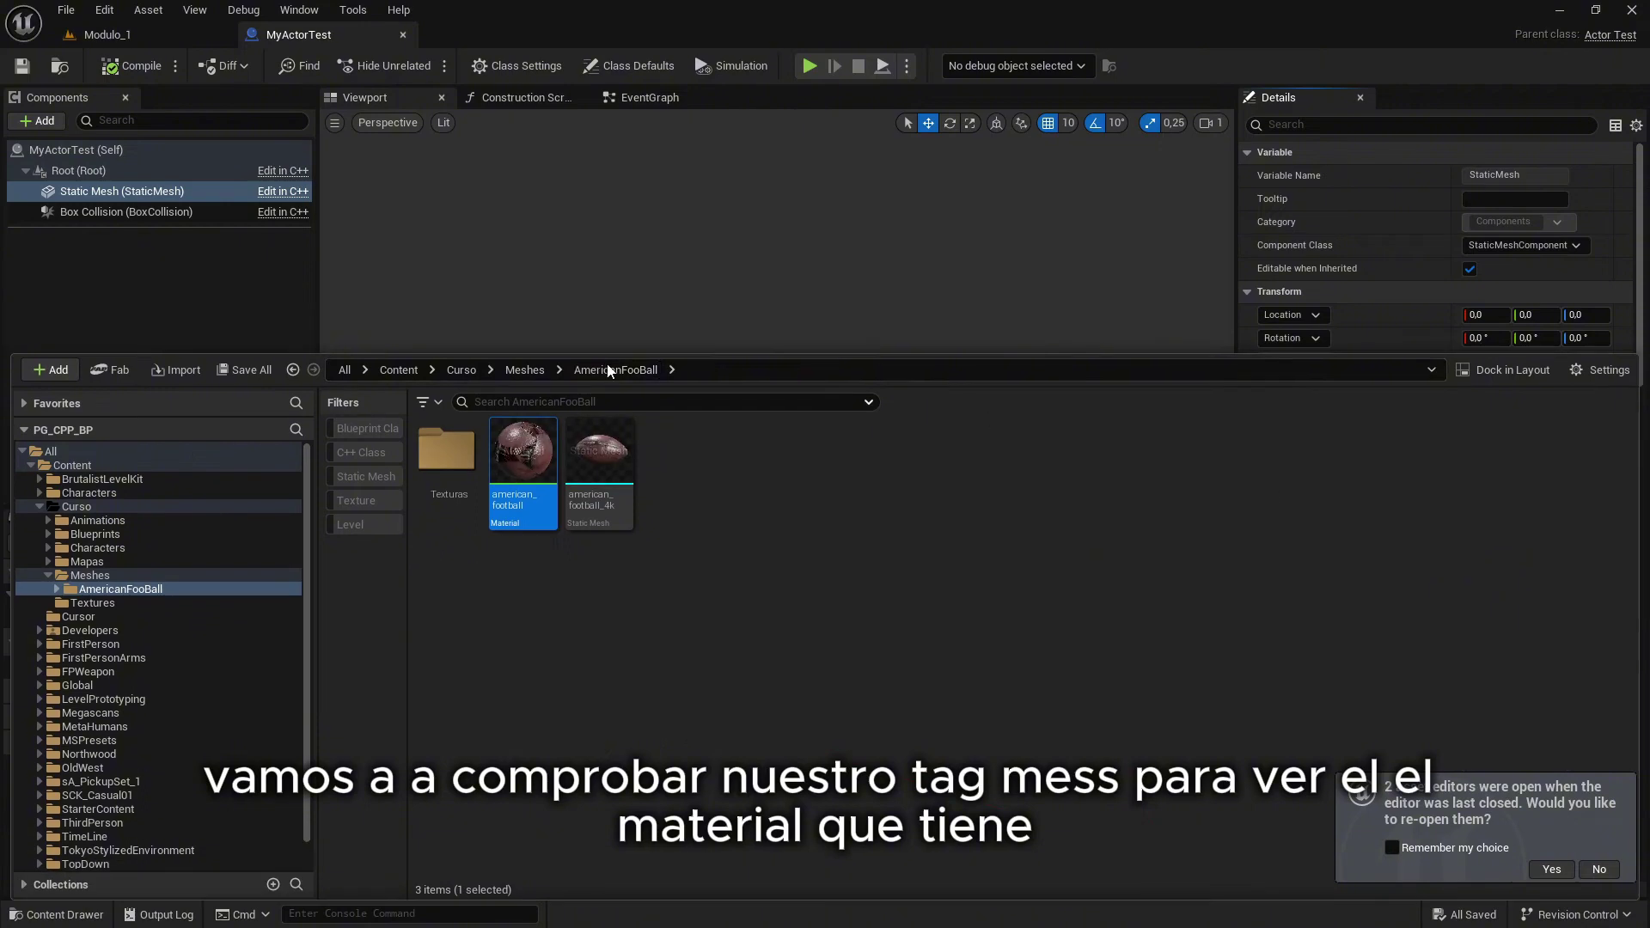
right_click(523, 460)
click(602, 469)
click(543, 513)
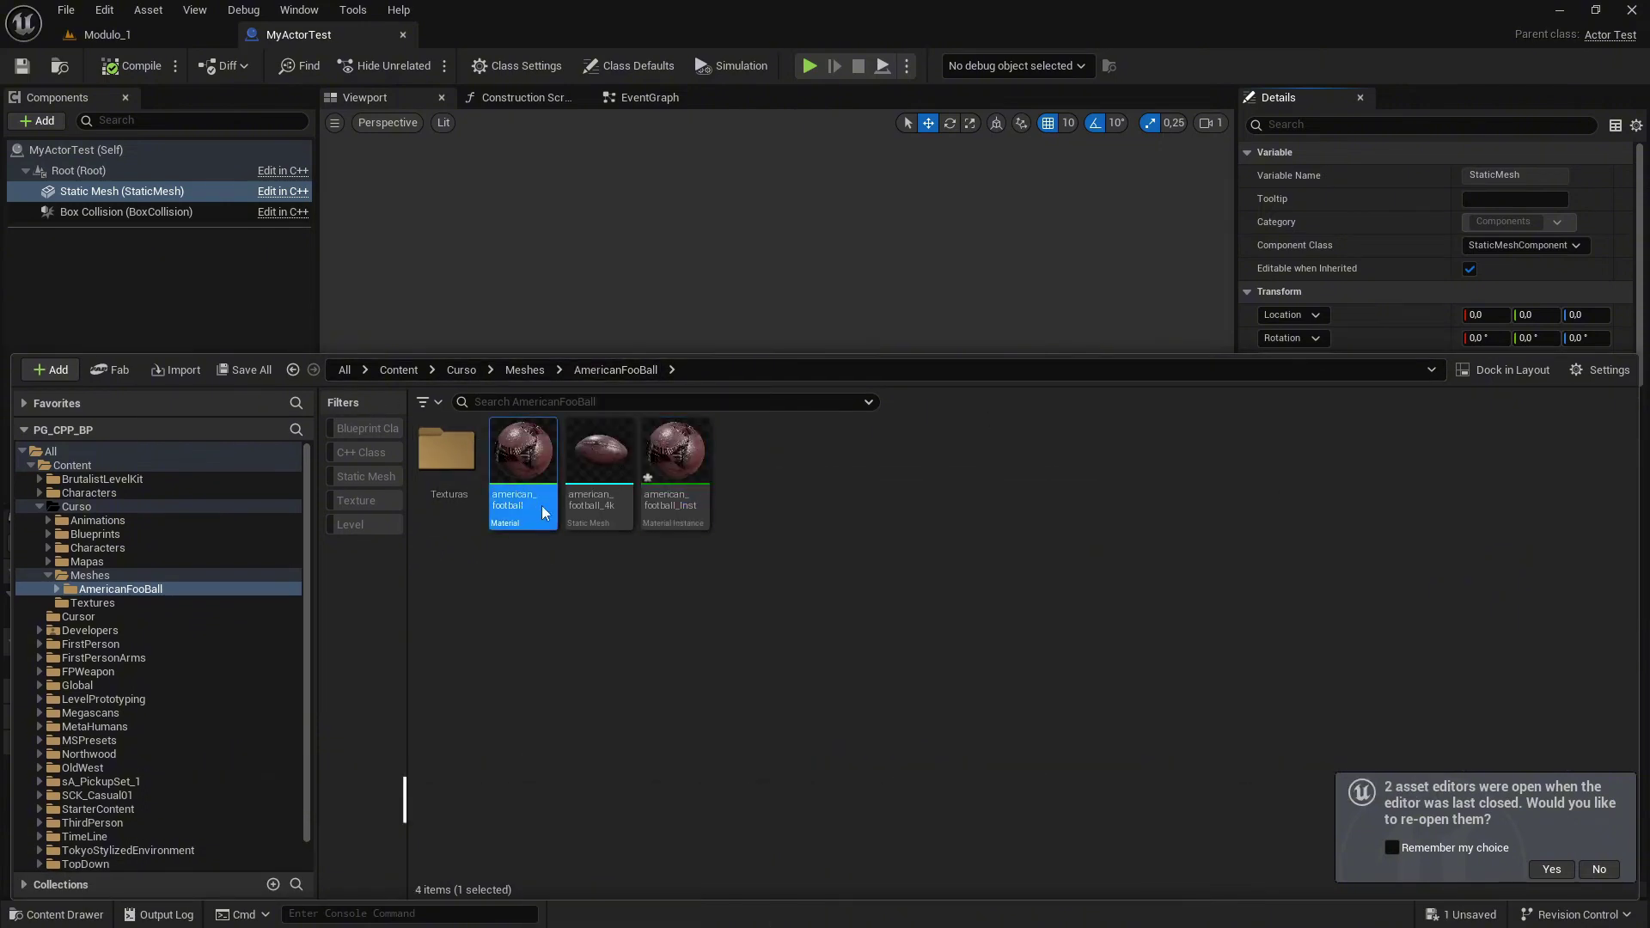
Open the american_football material in the material editor, docked beside MyActorTest, and bring its node graph into view
double_click(542, 513)
drag(653, 320, 558, 32)
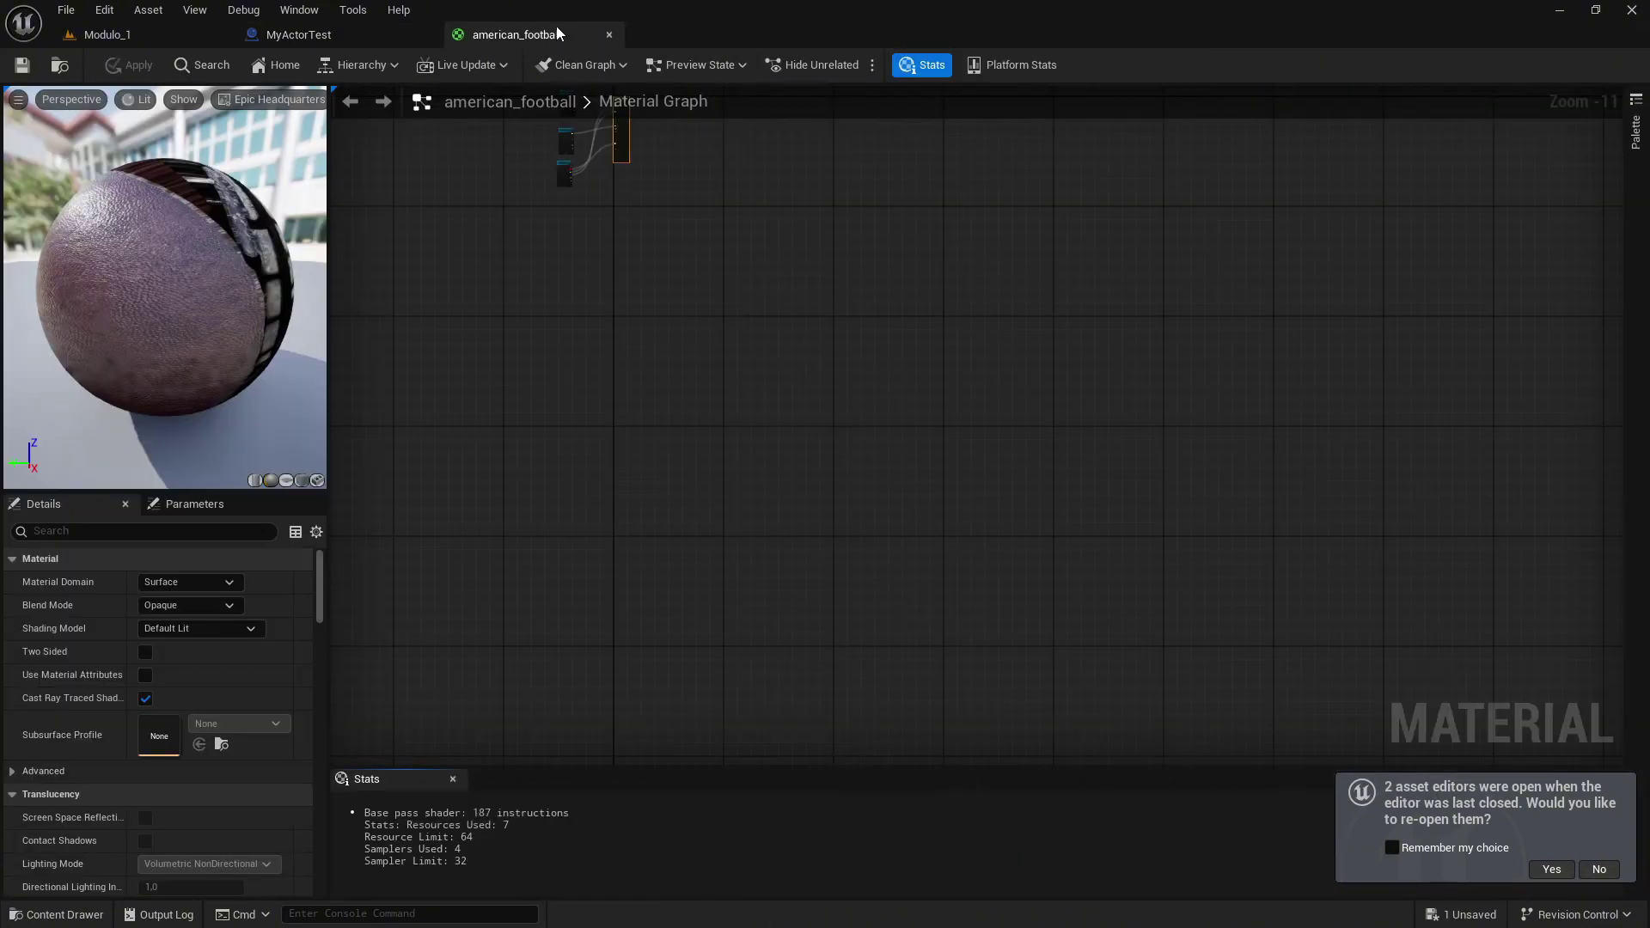
right_drag(658, 254, 792, 494)
scroll(721, 375, up, 11)
right_drag(750, 297, 931, 570)
Reposition the Texture Sample feeding Base Color and create a Multiply node taking its RGB output as input A
drag(800, 507, 414, 136)
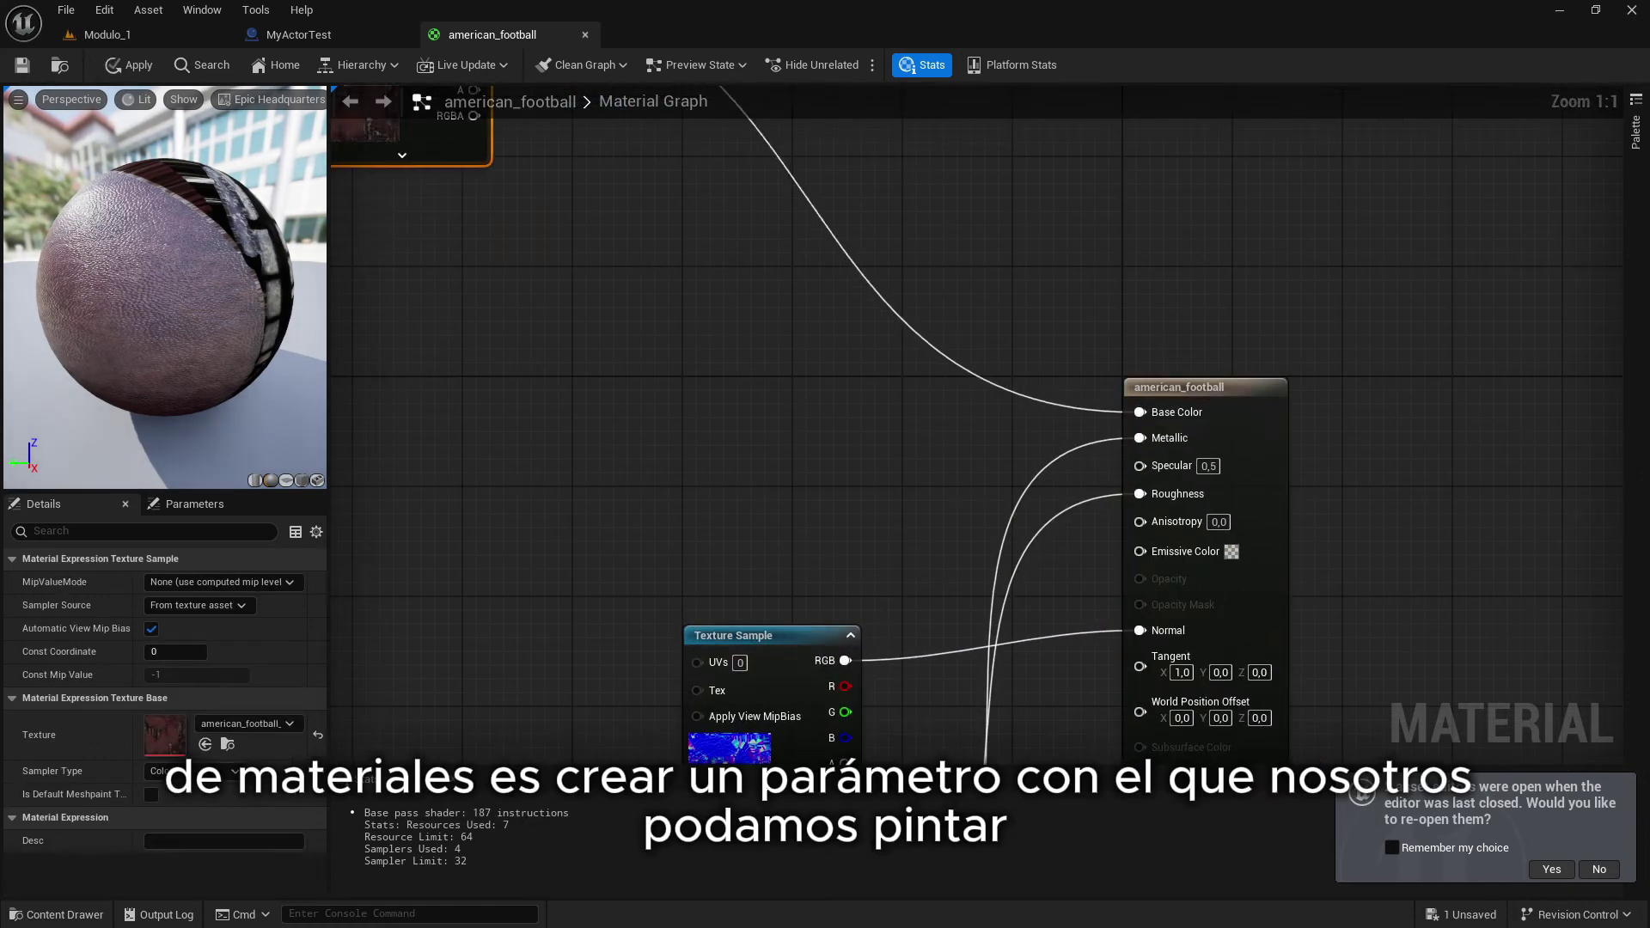
right_drag(456, 189, 666, 407)
drag(660, 212, 872, 374)
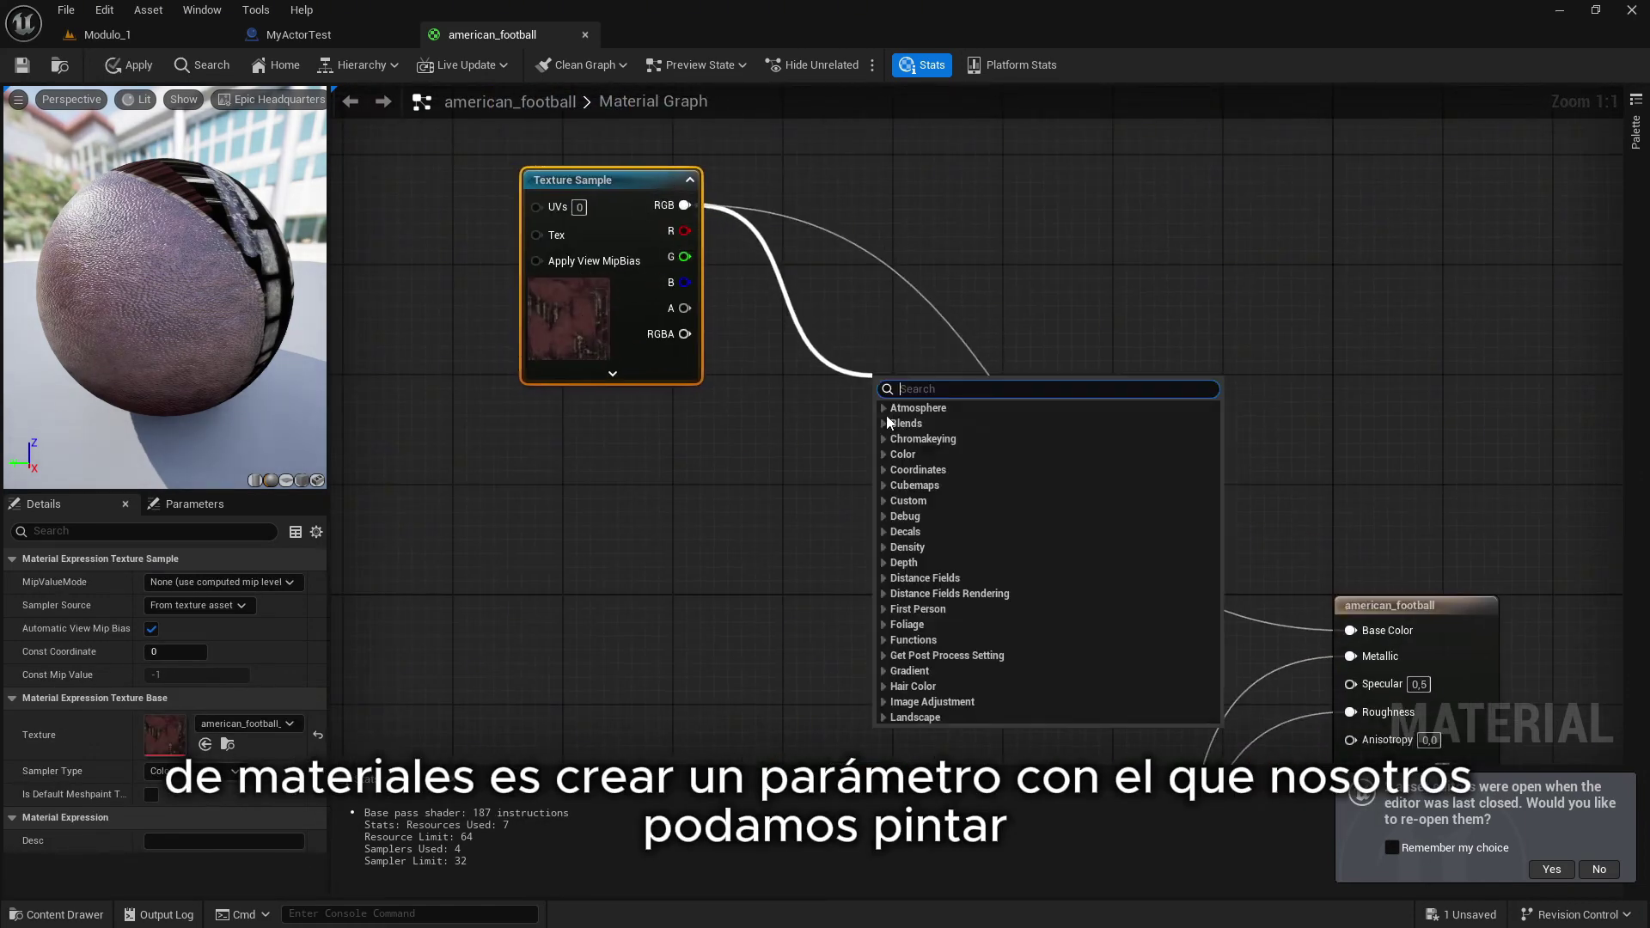
click(766, 446)
drag(685, 206, 880, 436)
text(*)
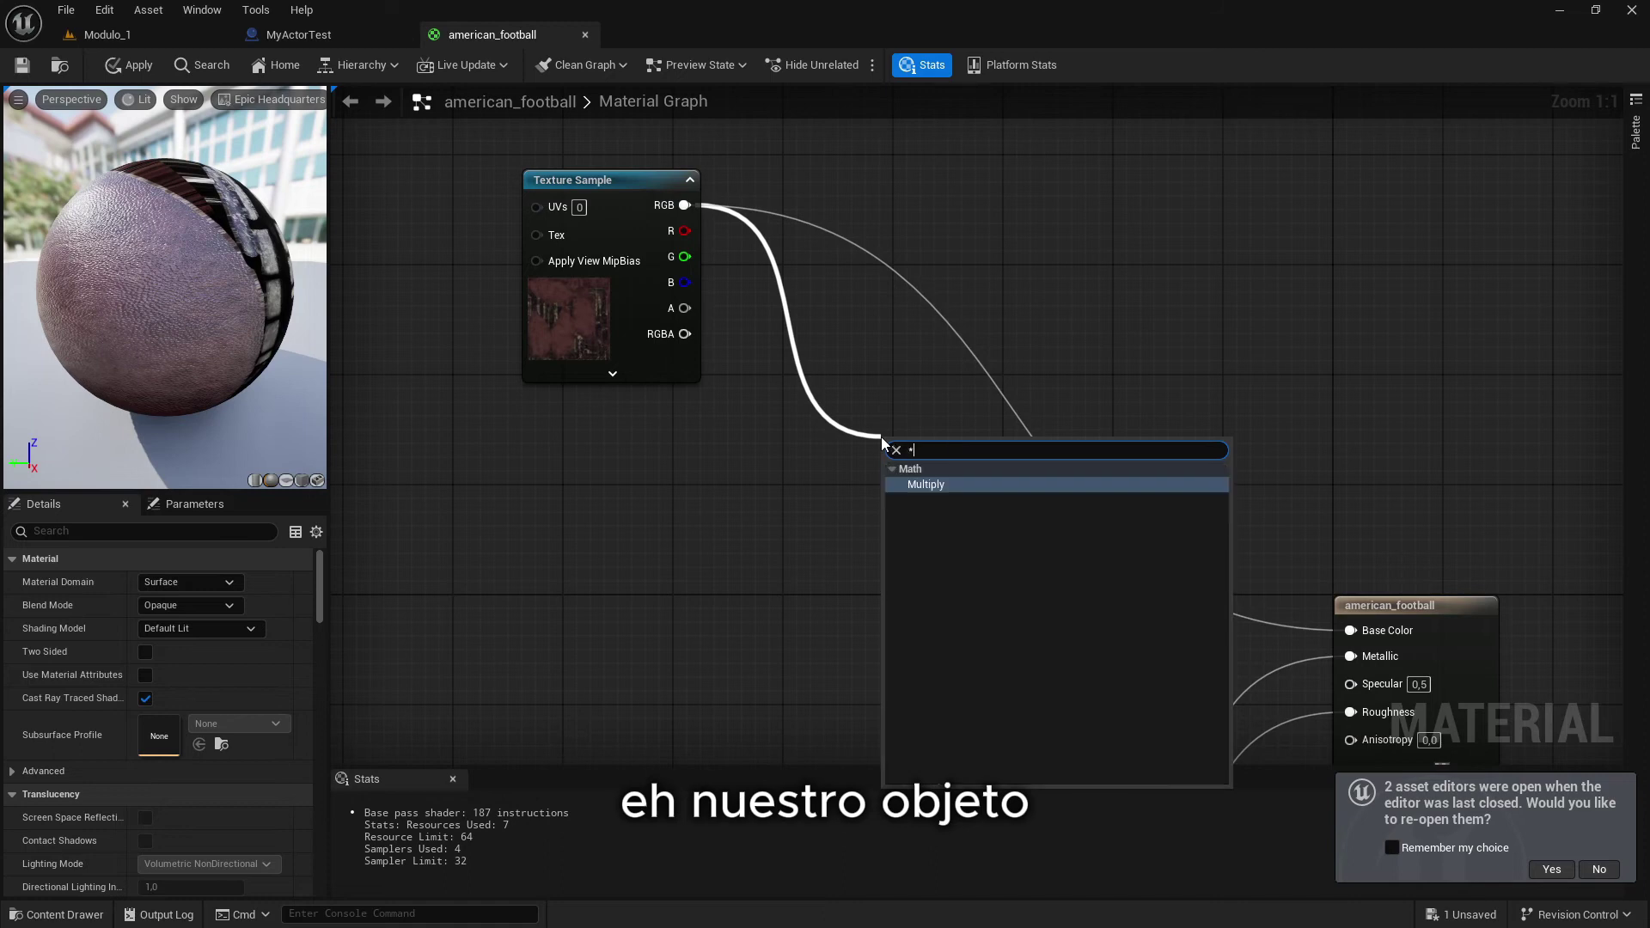
key(Return)
Add a Constant node, connect it to the Multiply node's B input, and convert it to a parameter named Color
key(1)
click(656, 490)
drag(741, 534, 894, 497)
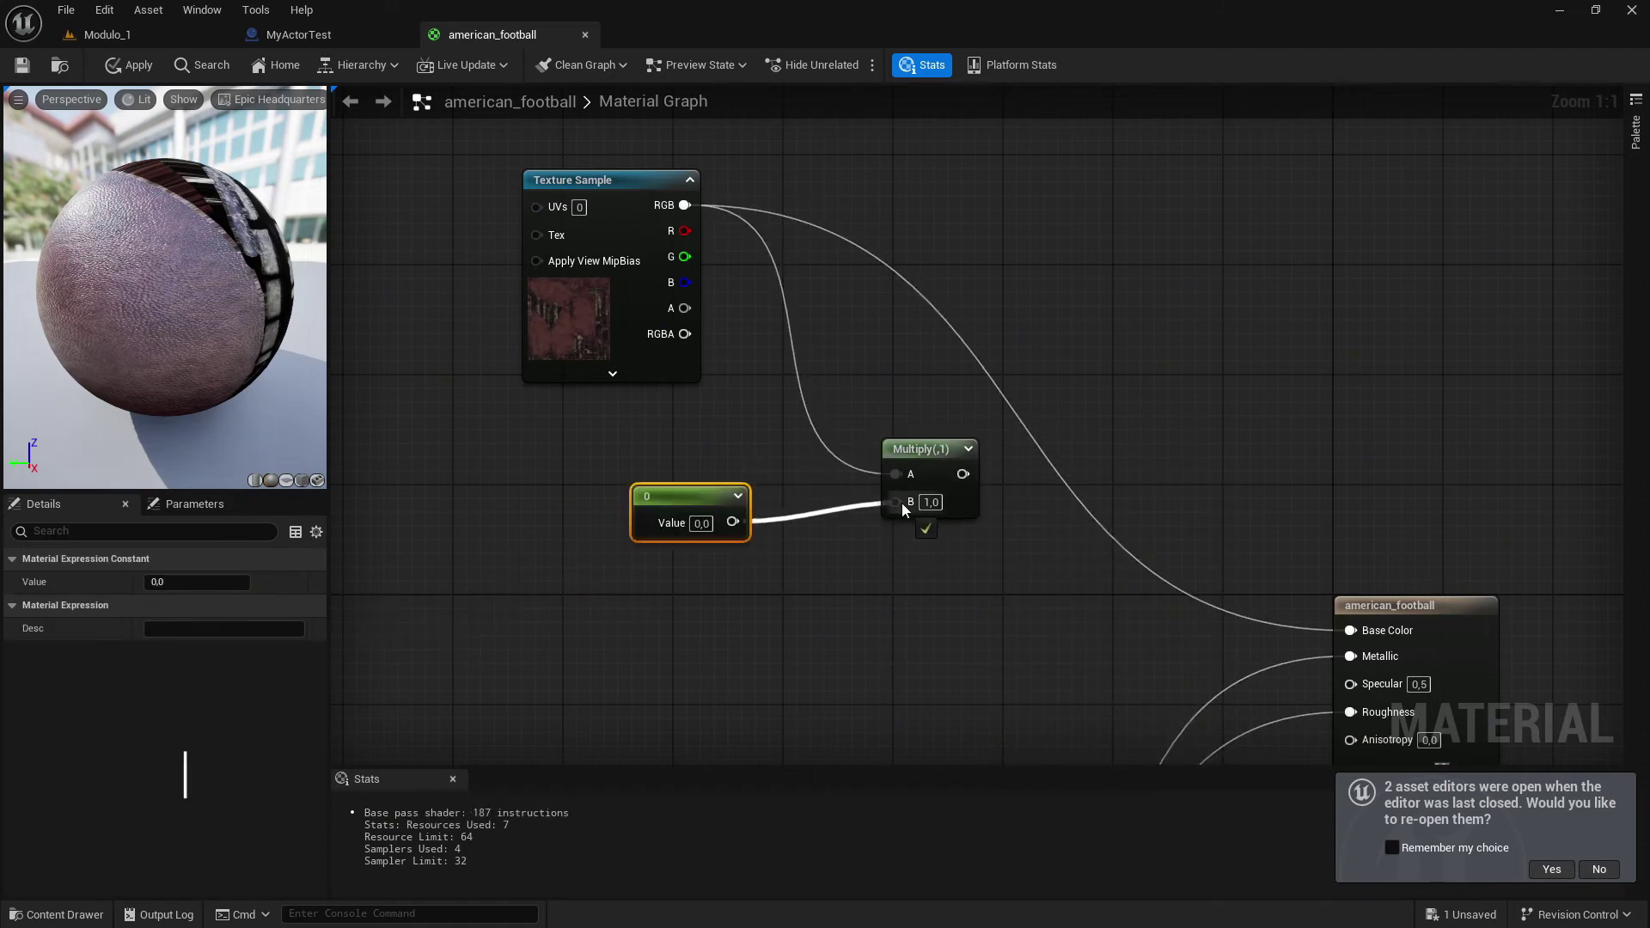
right_click(672, 508)
click(699, 544)
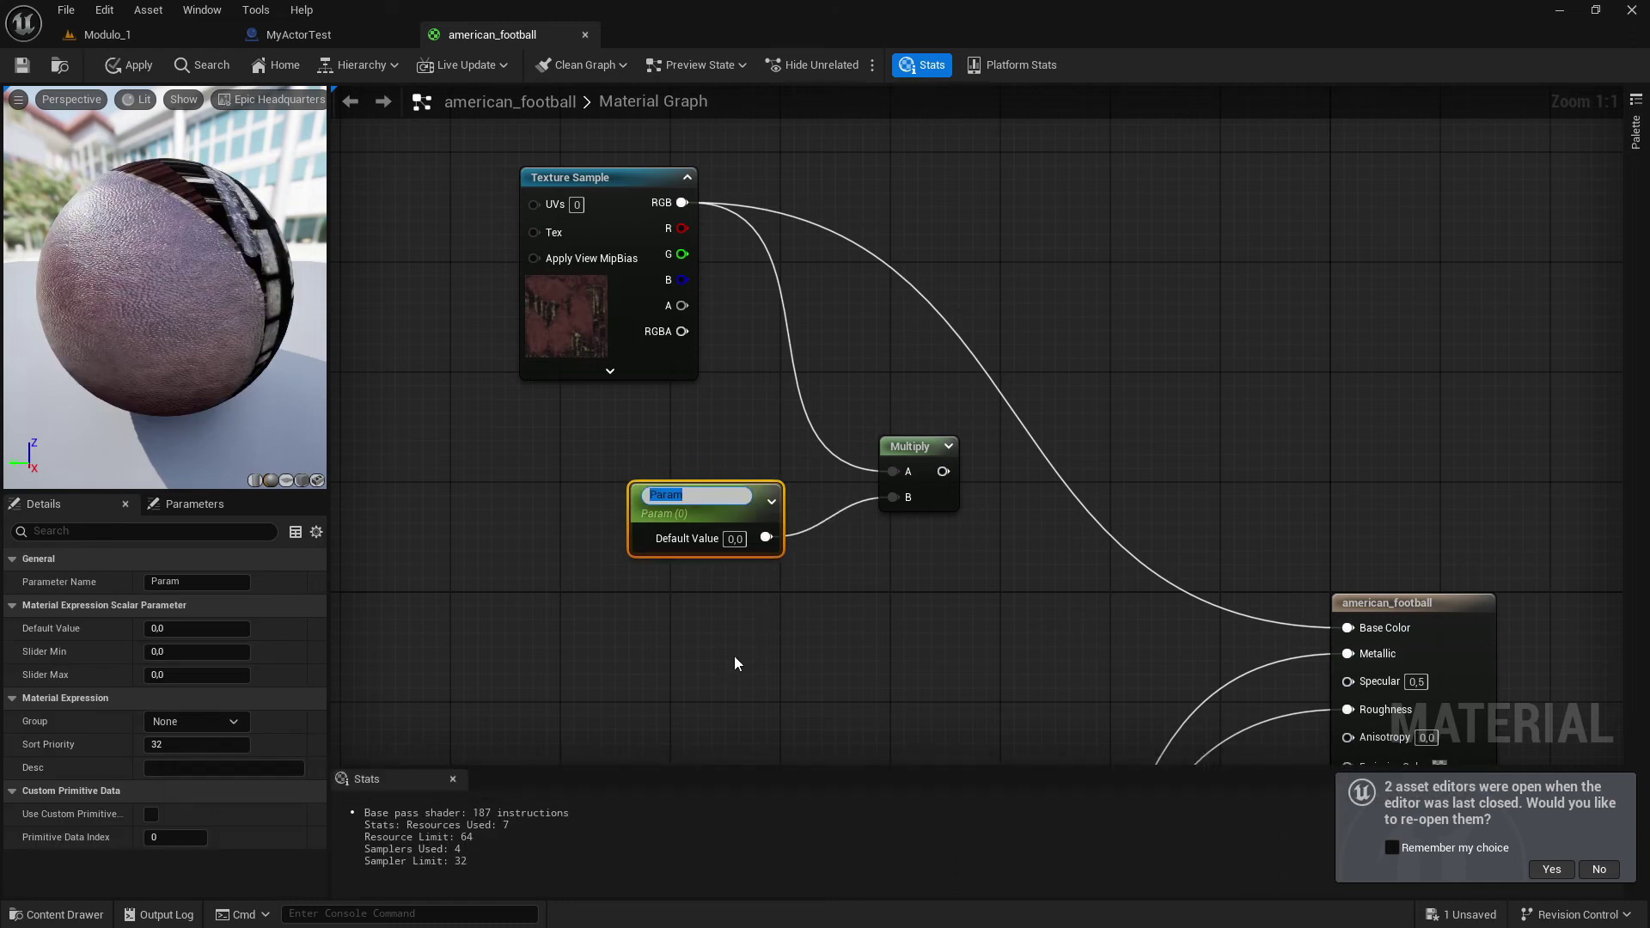
text(Color)
key(Return)
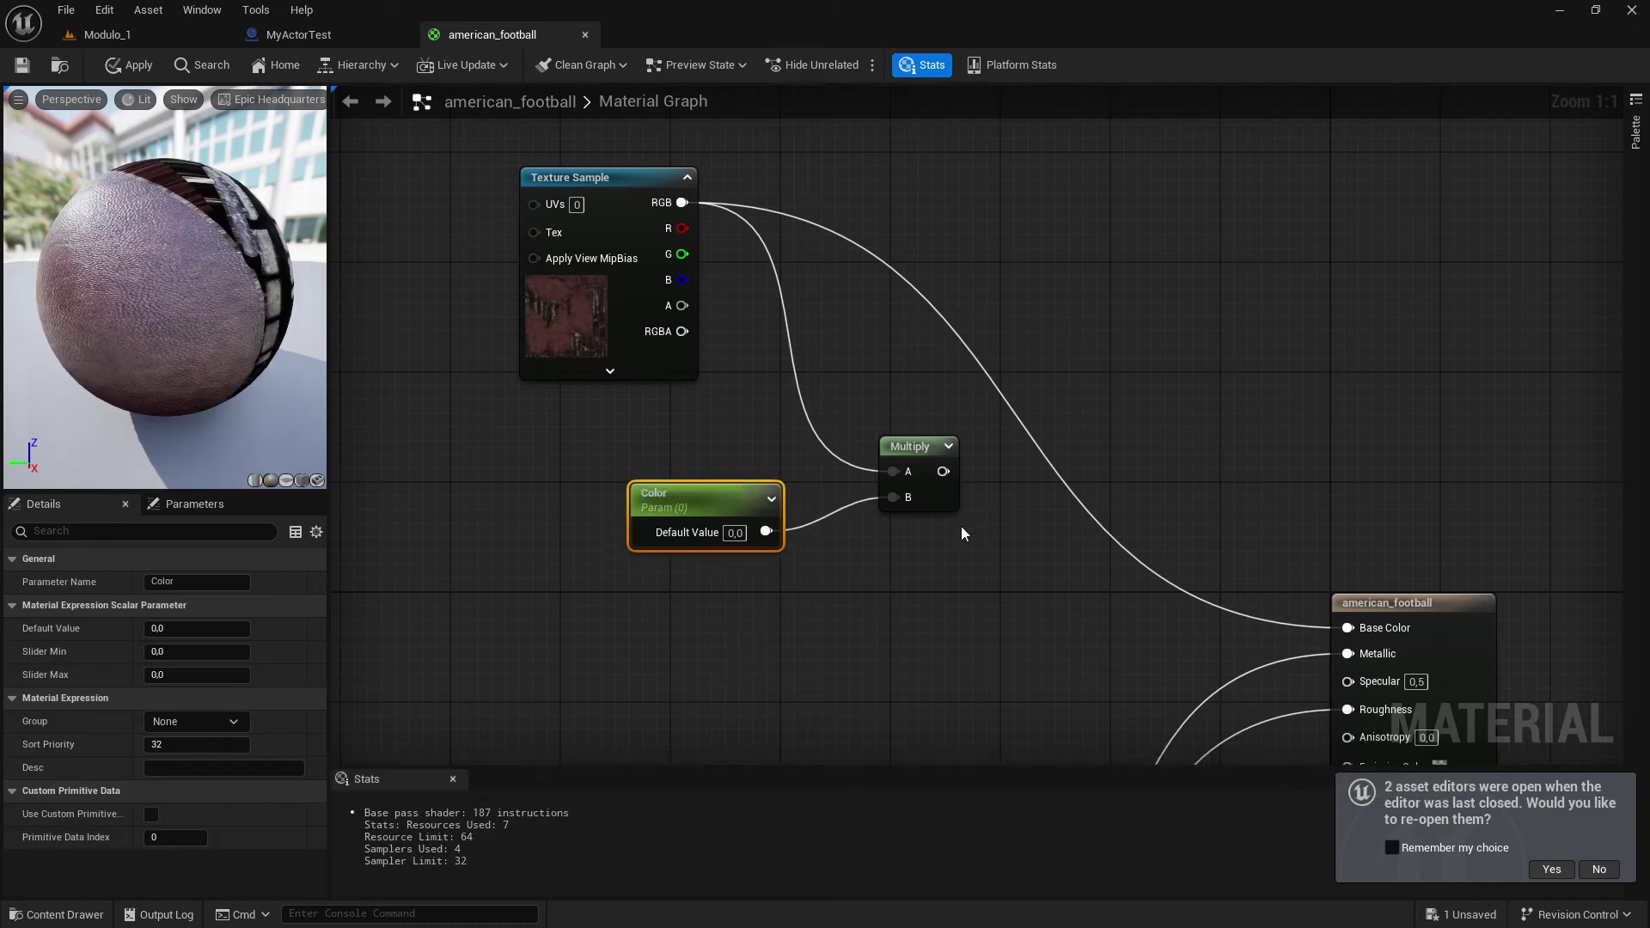
Connect the Multiply output to the american_football material's Base Color, then apply and save the material
right_drag(961, 528, 867, 367)
drag(849, 310, 1281, 469)
right_drag(673, 237, 827, 339)
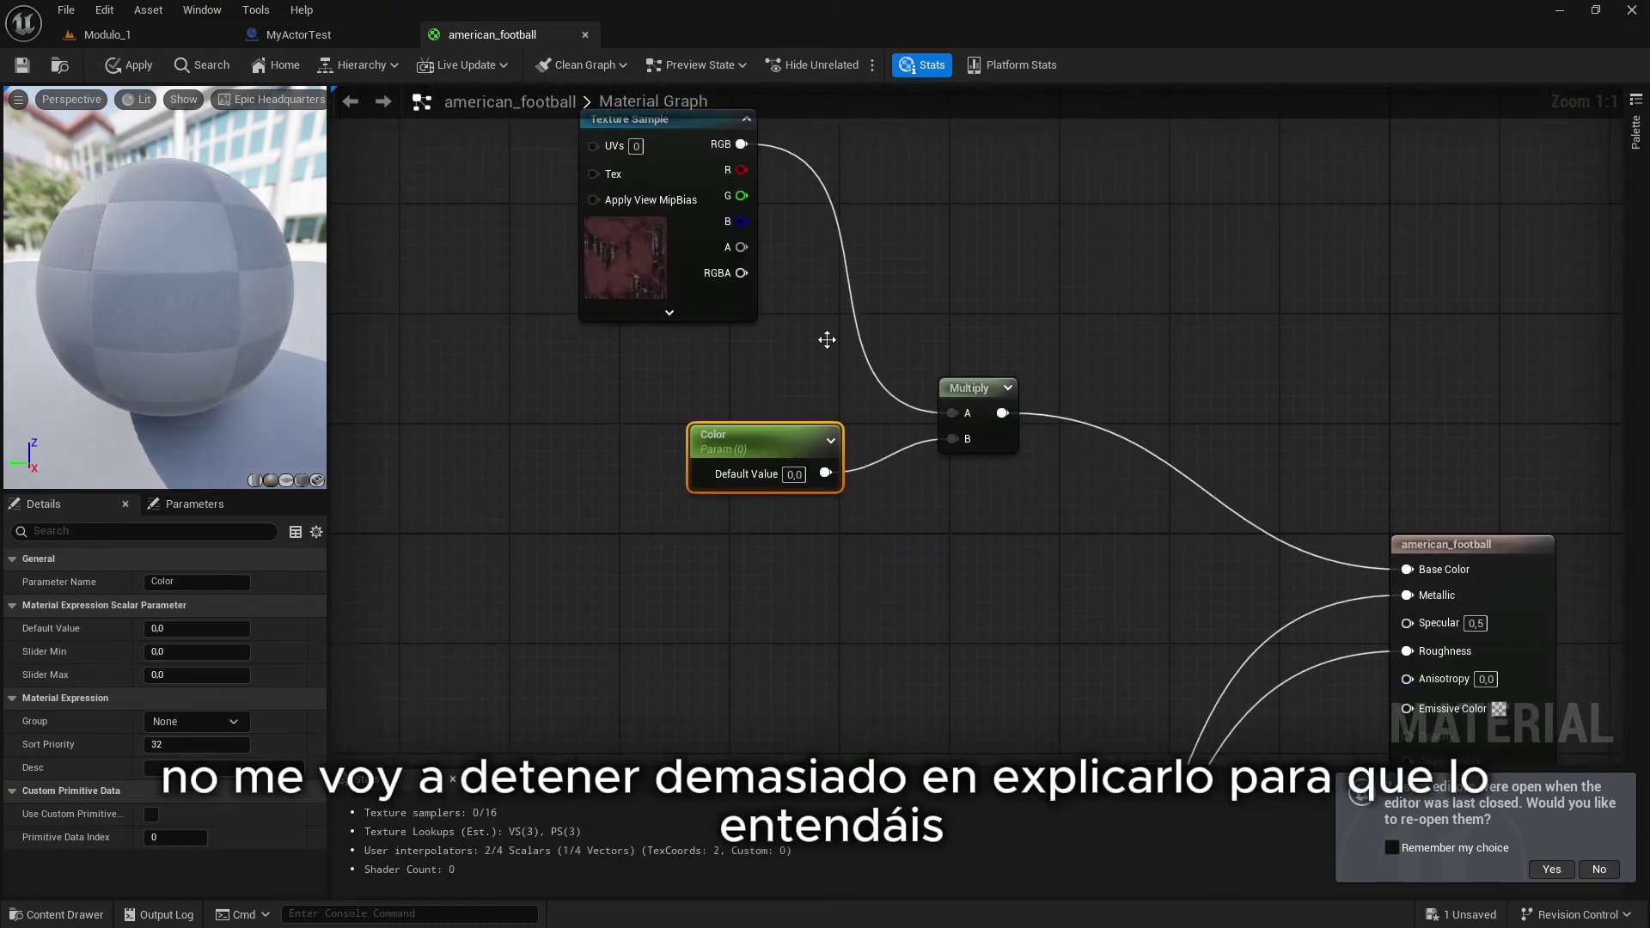
click(129, 65)
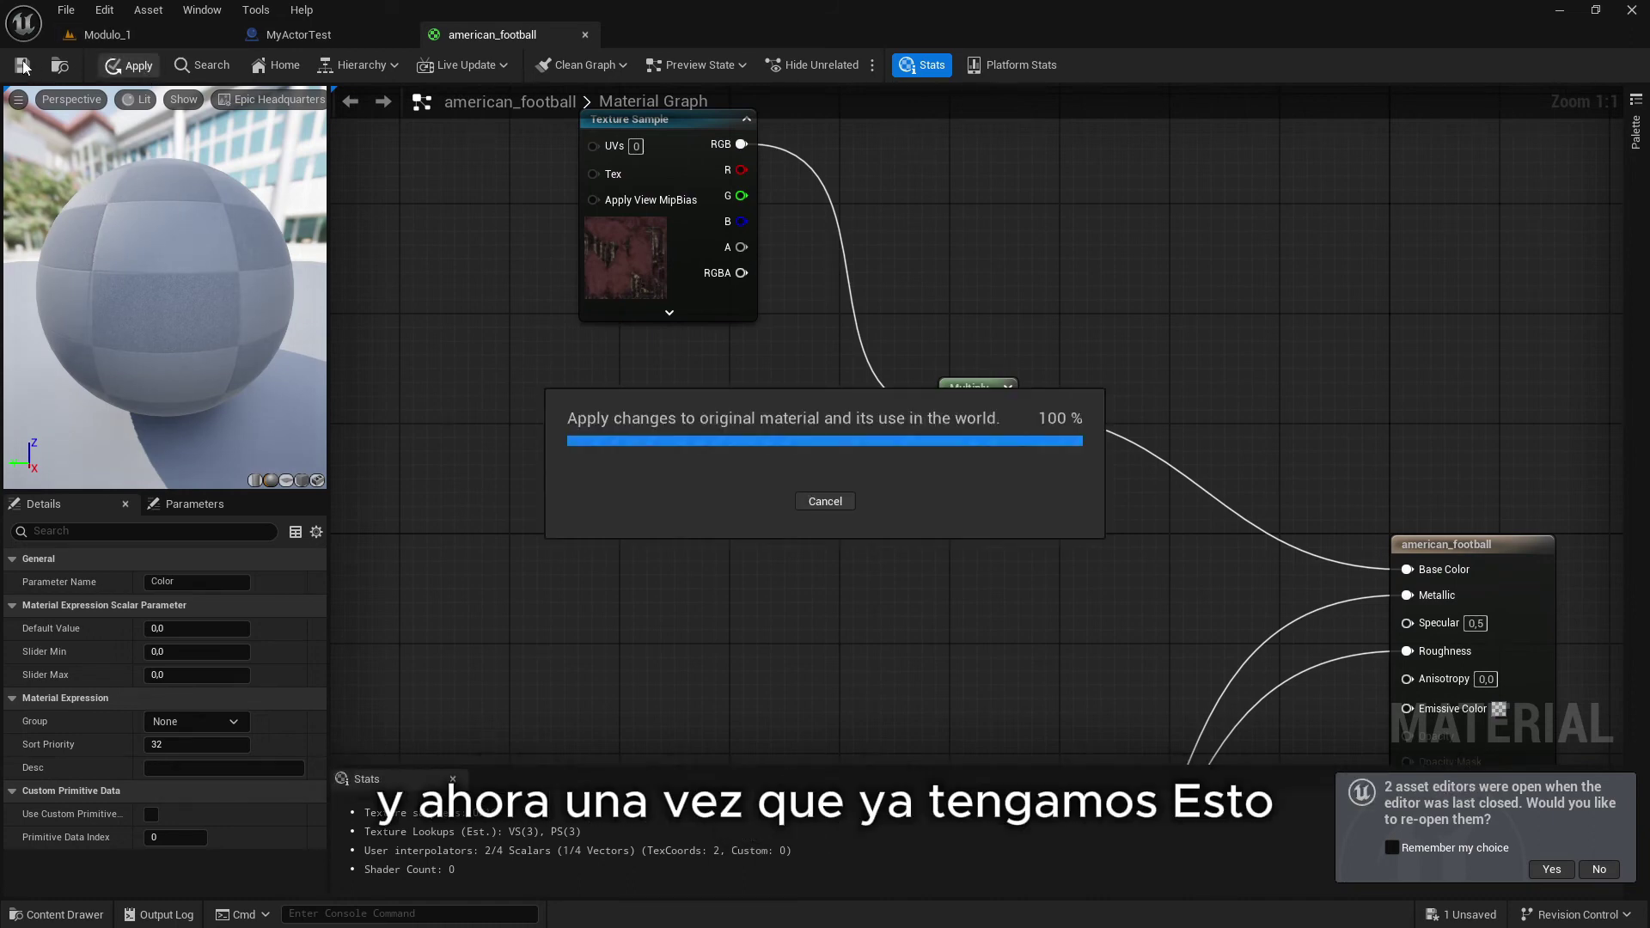
click(22, 66)
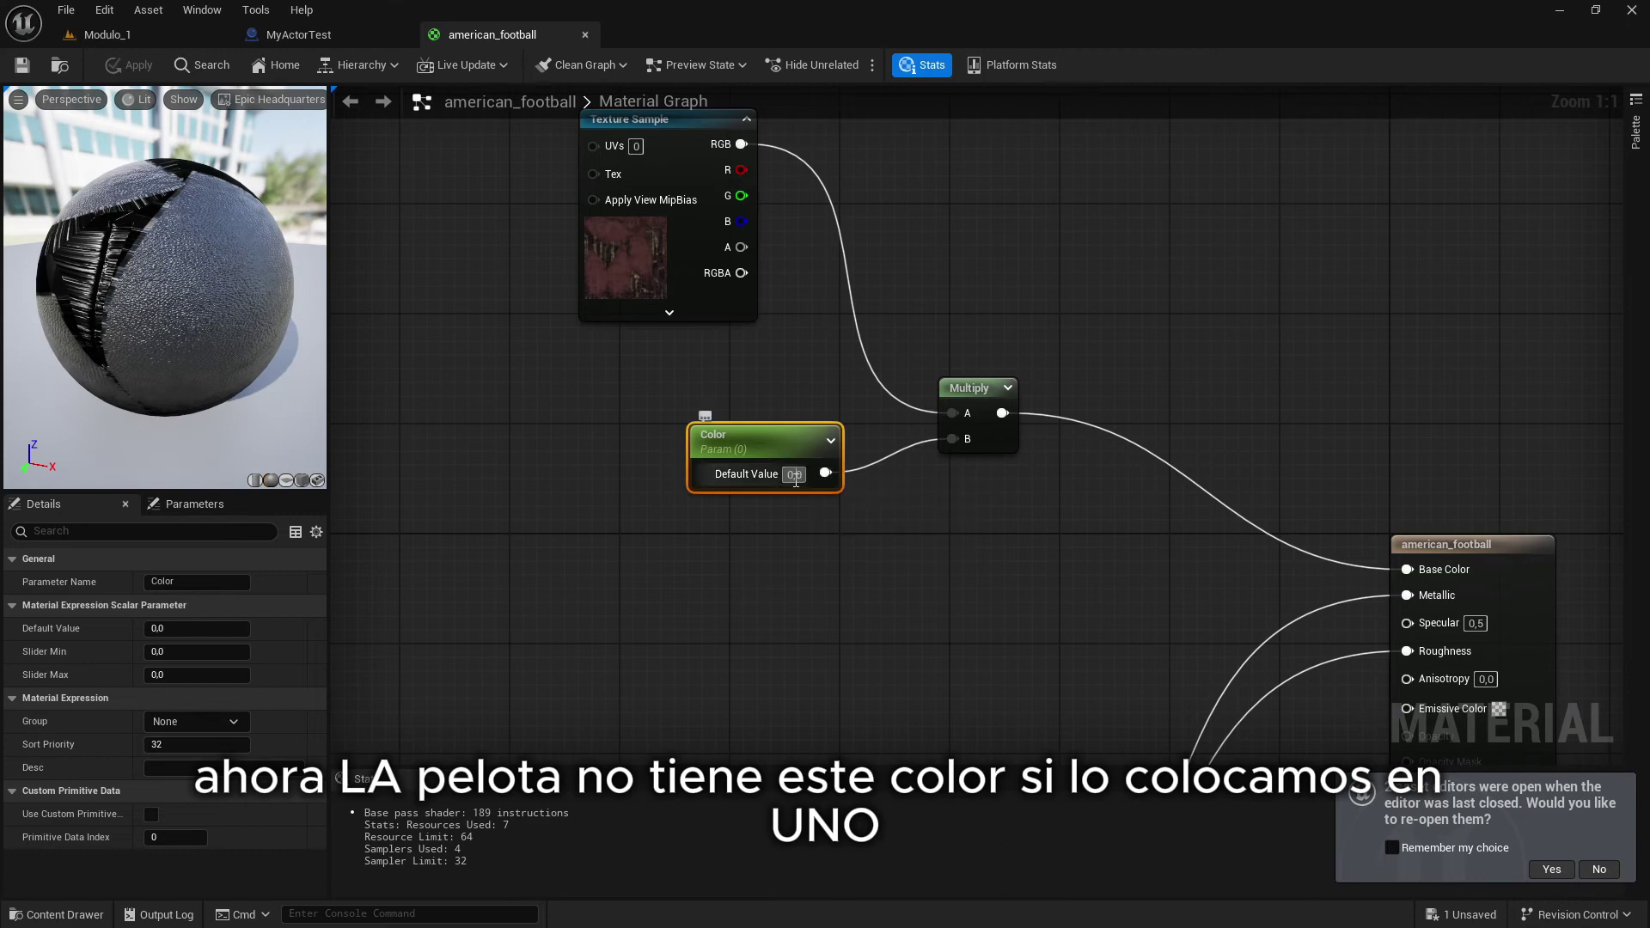
Set the Color parameter's default value to 1 and apply it wired directly into Base Color to inspect the result
text(1)
key(Return)
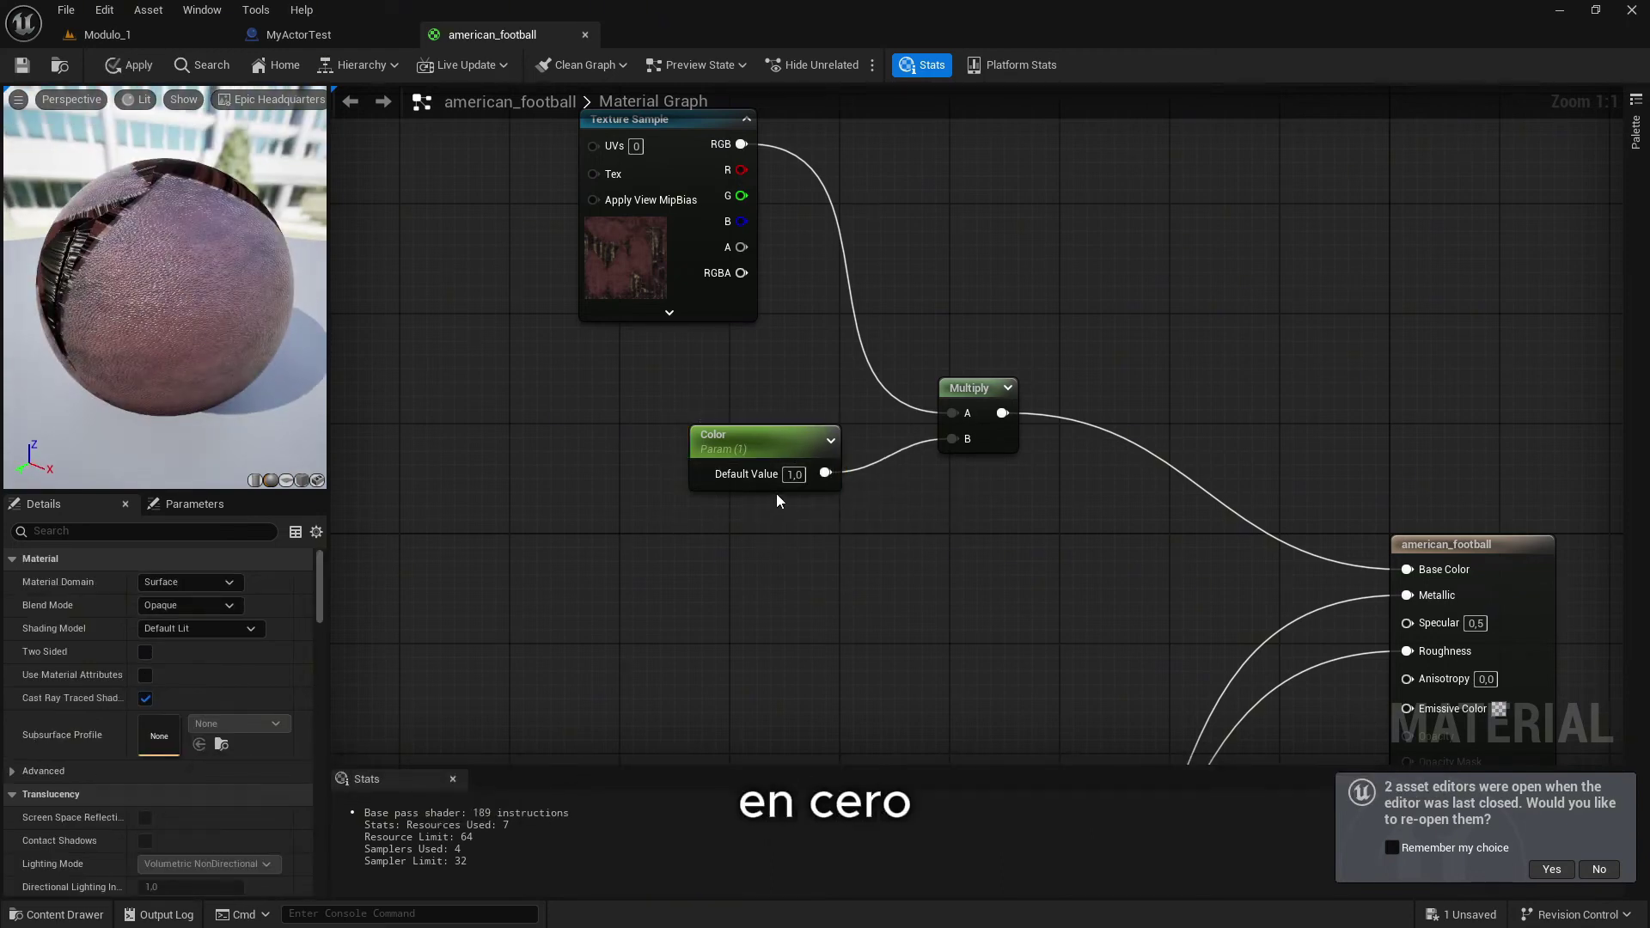
drag(808, 443, 1407, 569)
click(129, 66)
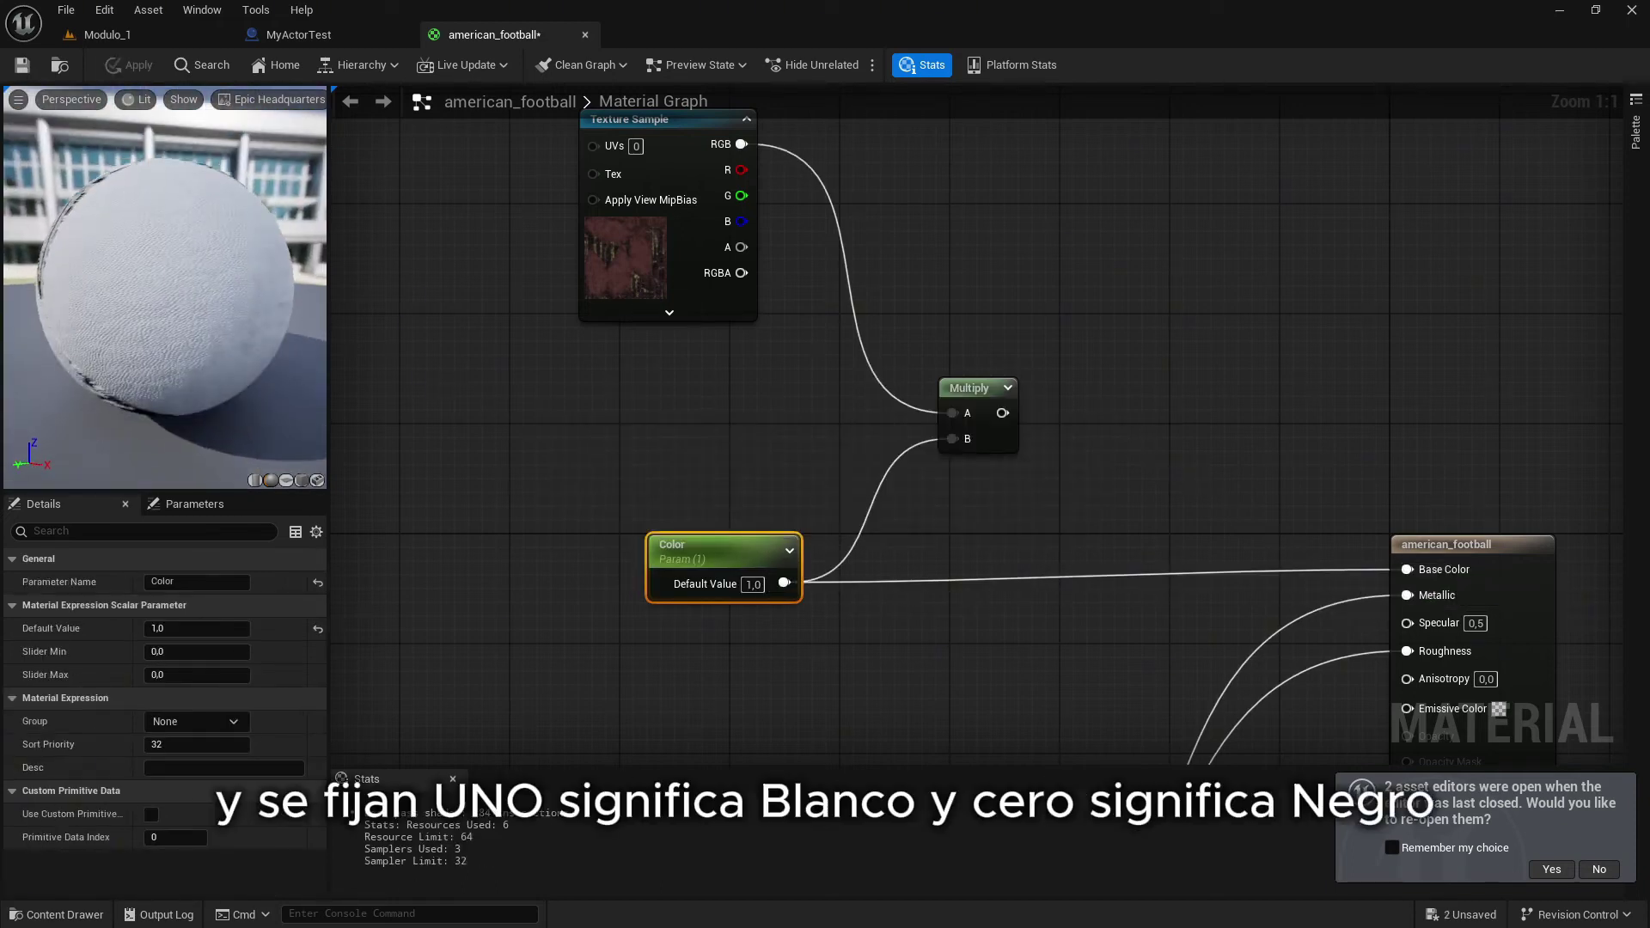
drag(166, 280, 229, 284)
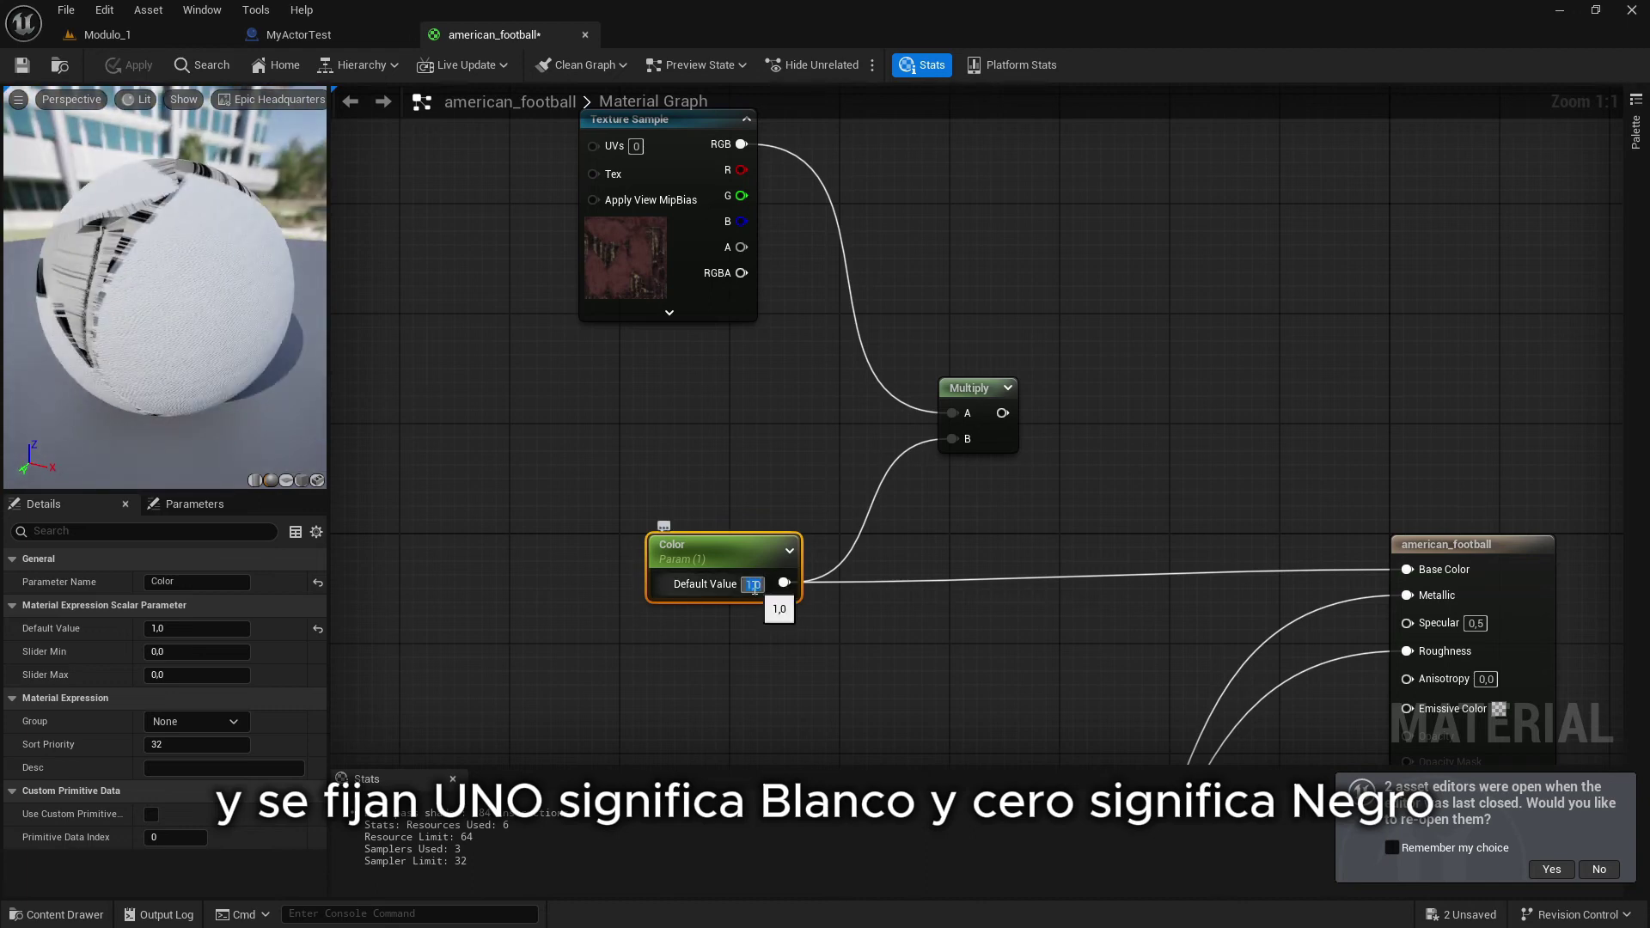
Set the Color parameter's default value to 0 and start previewing the Multiply node
click(753, 584)
text(0)
key(Return)
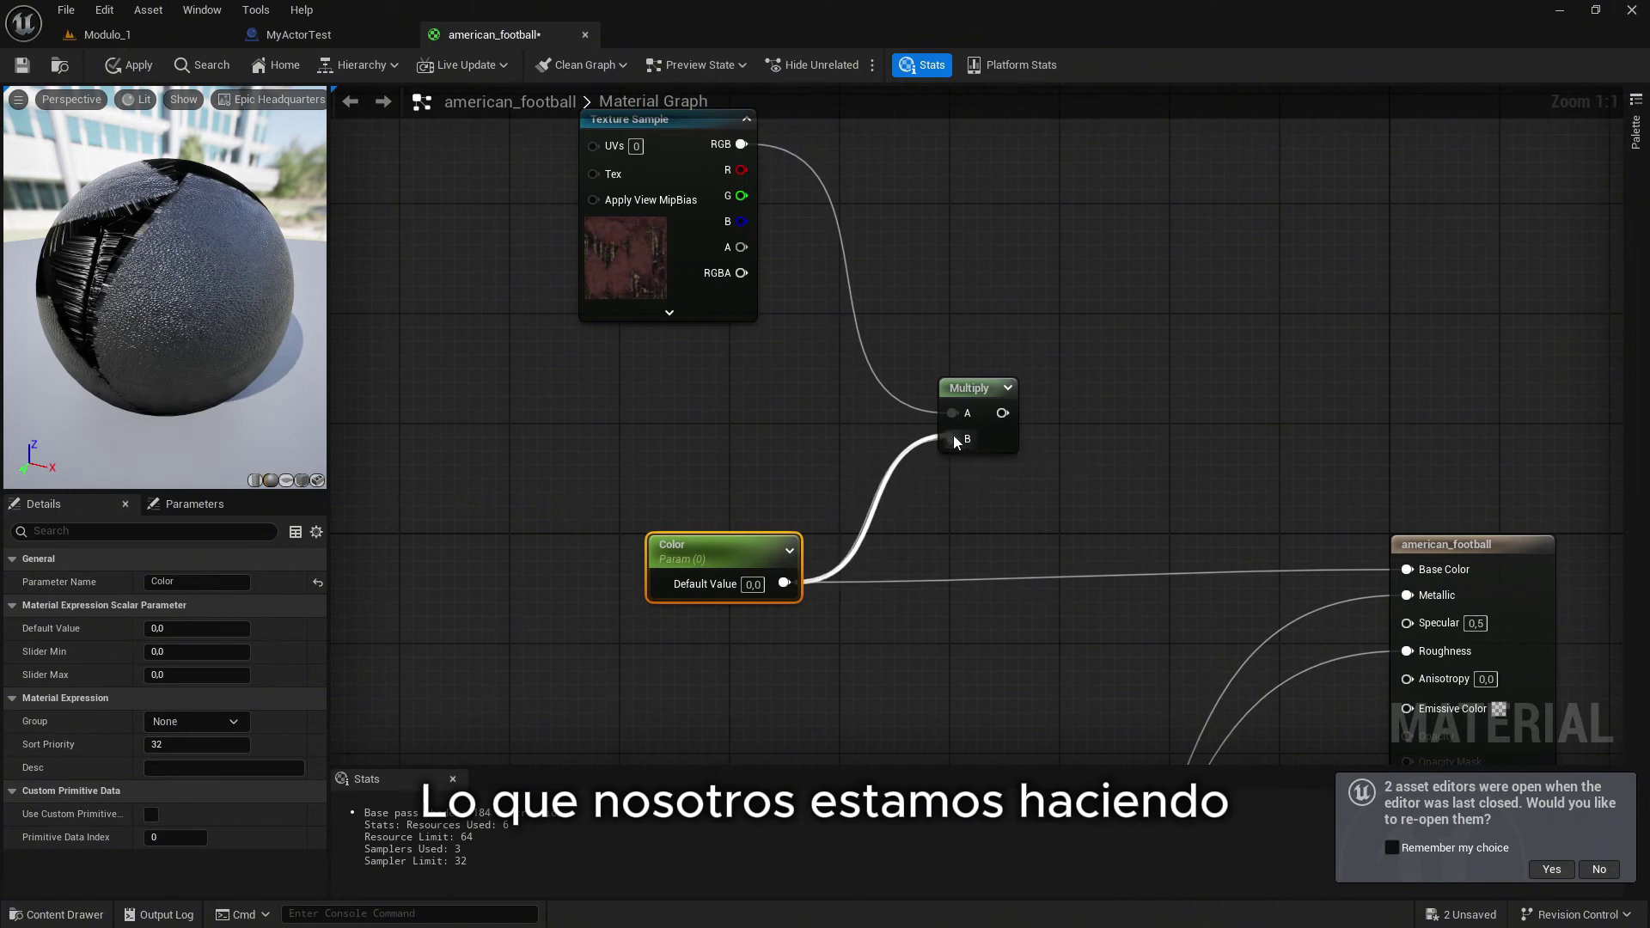
right_click(964, 401)
click(1039, 452)
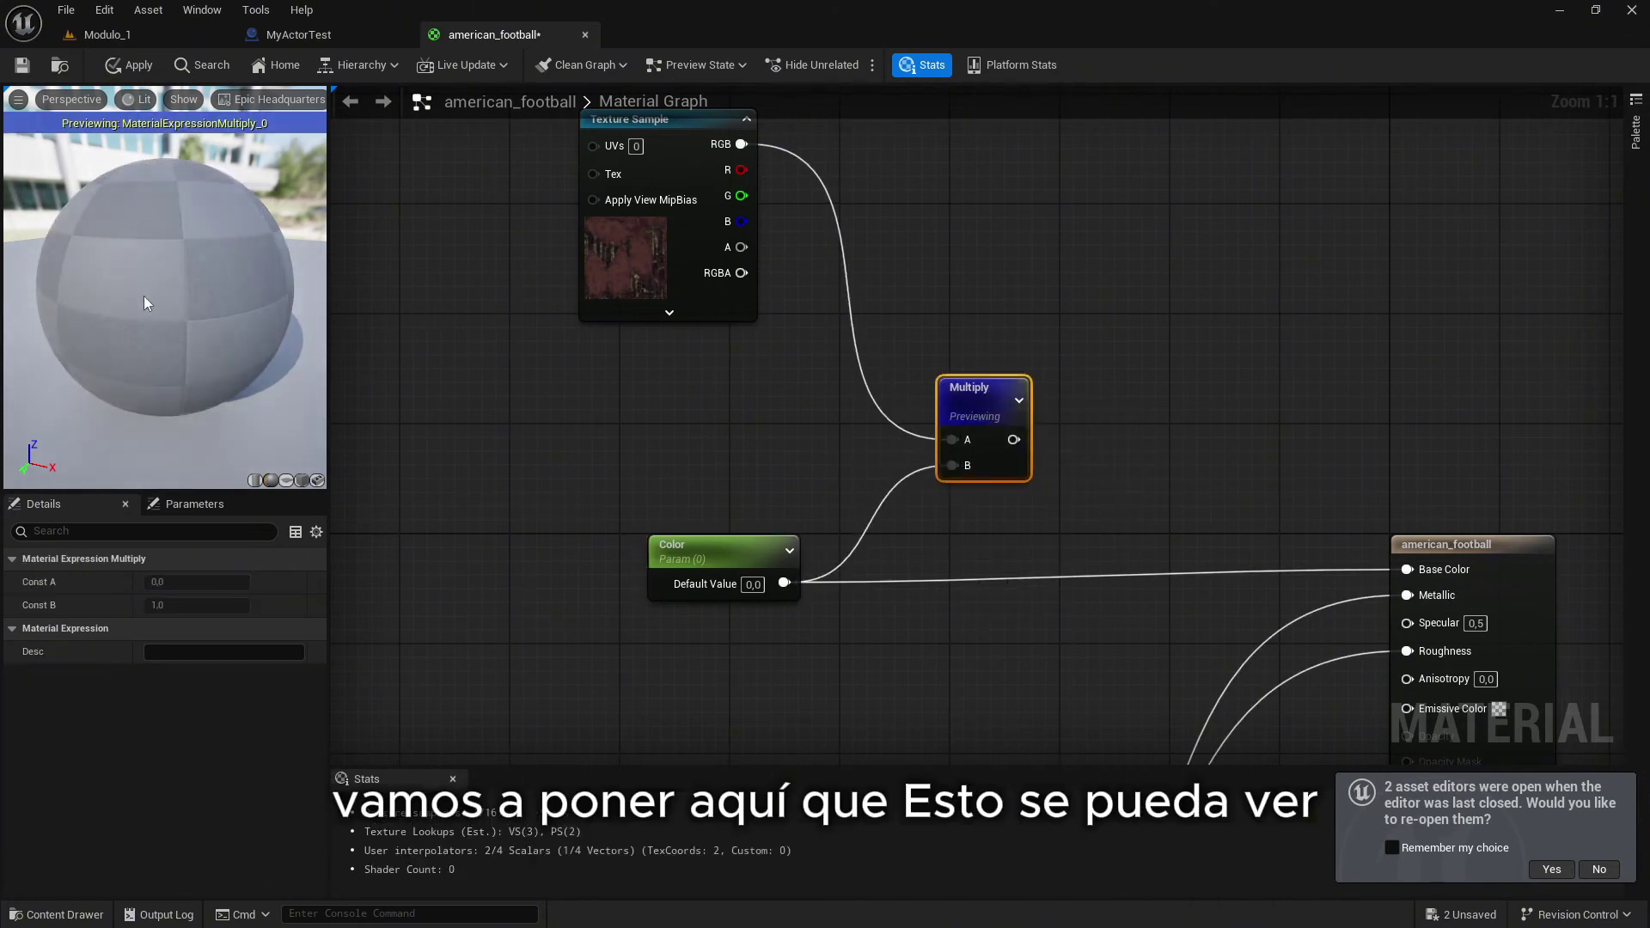
Set the Color parameter's default value back to 1 and inspect the Multiply result on the preview sphere
click(648, 287)
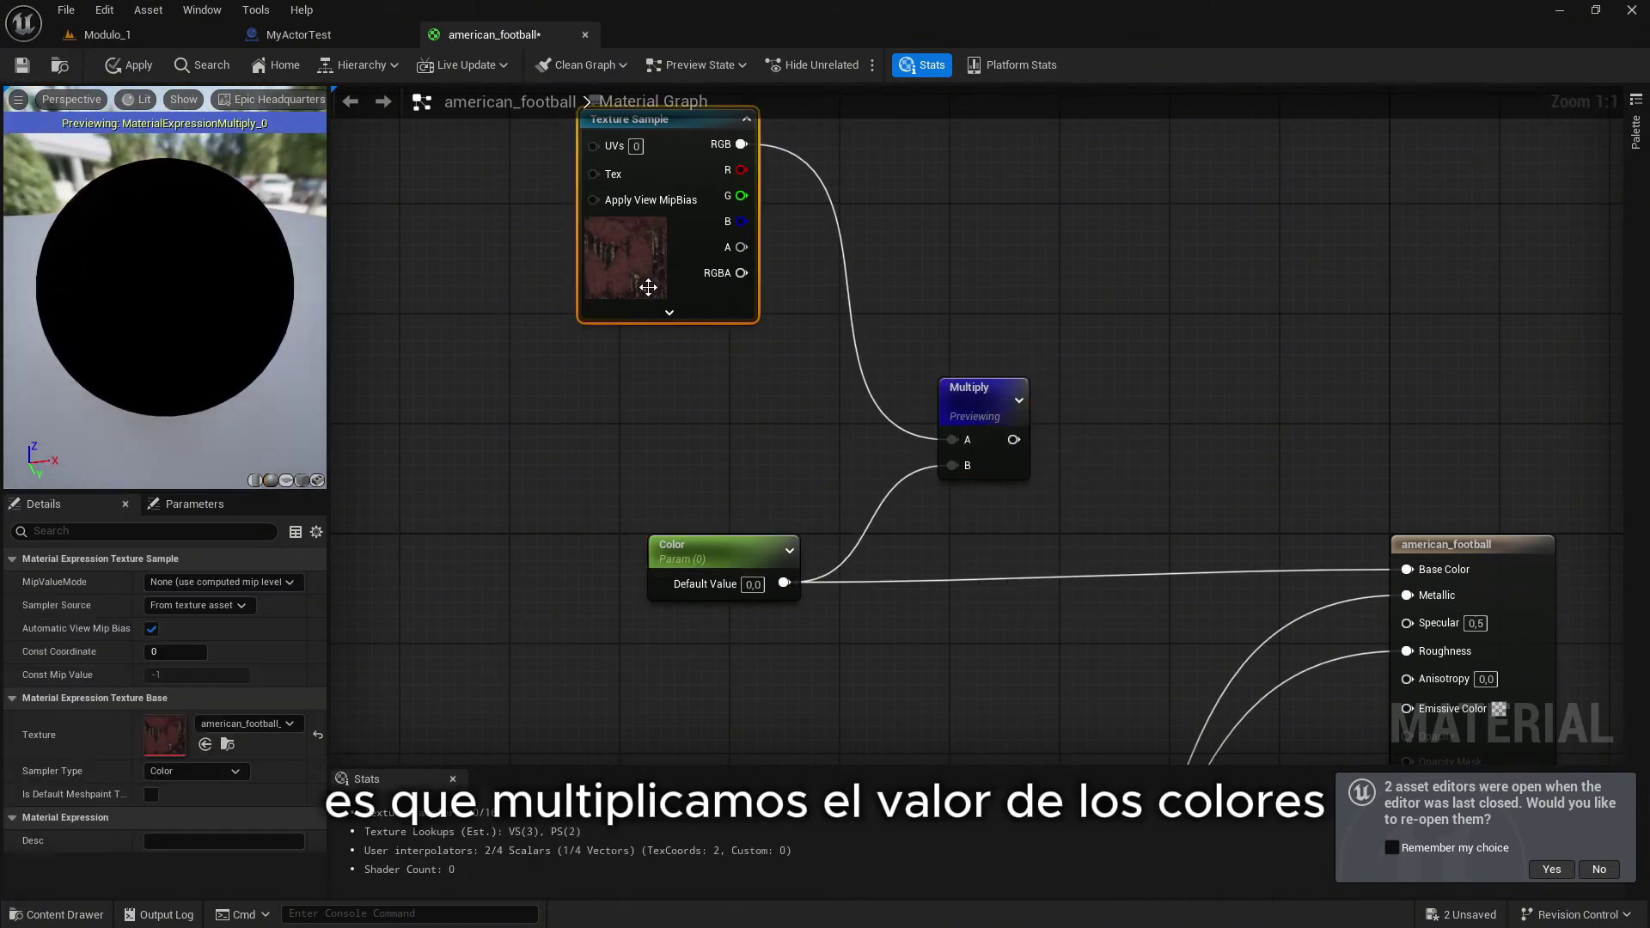
click(753, 585)
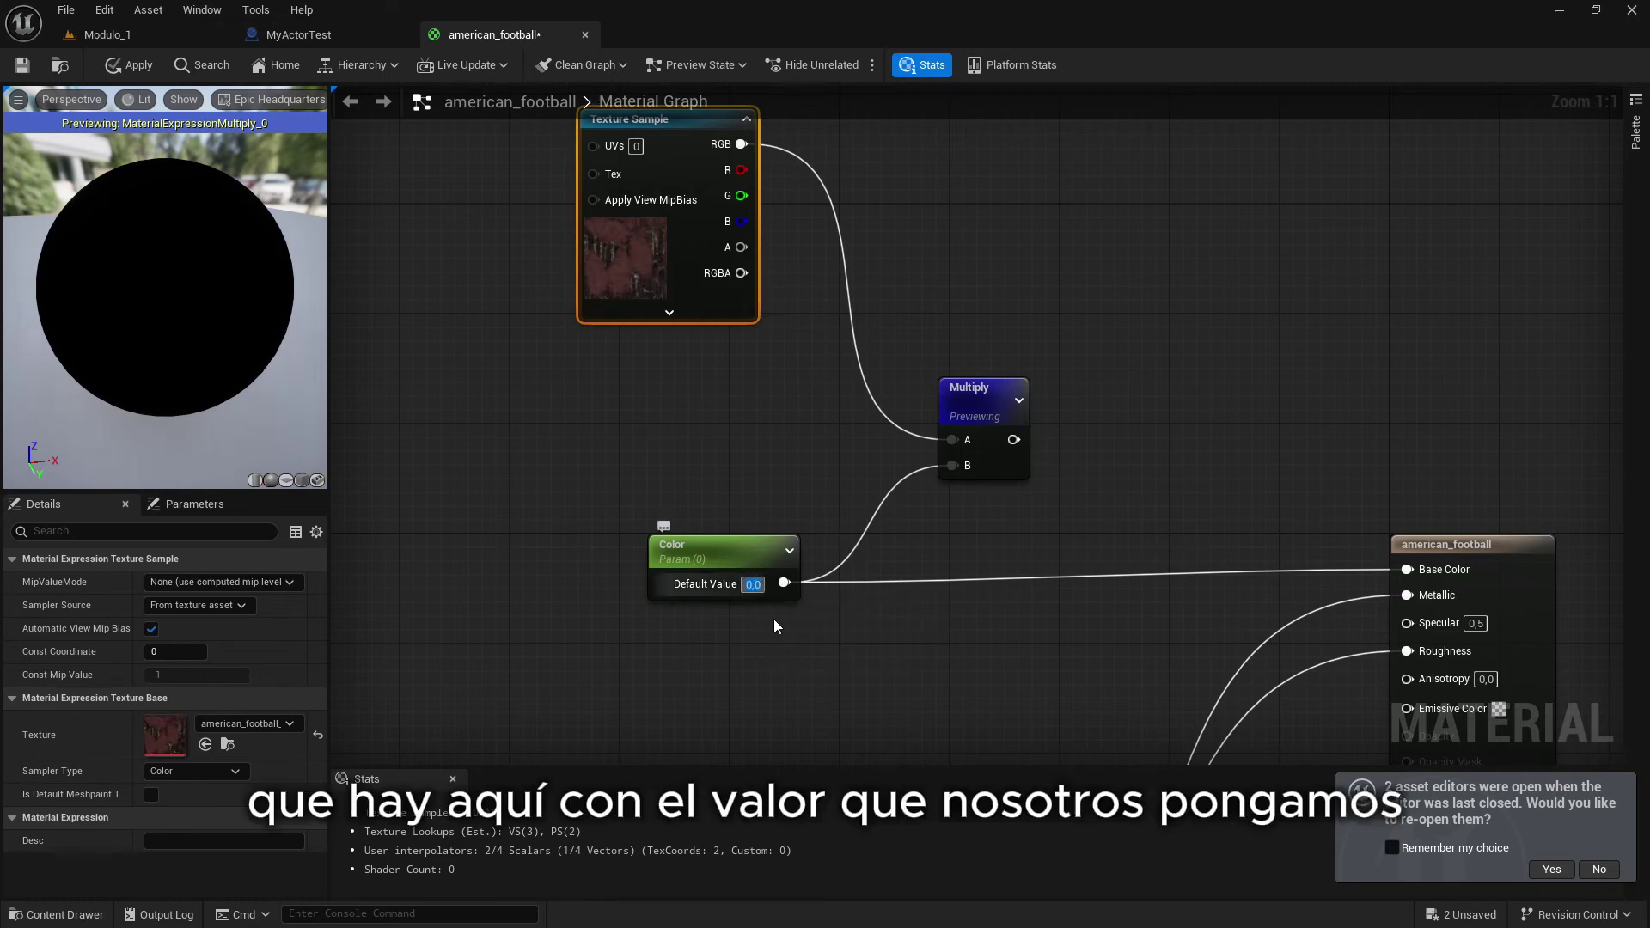
text(1)
click(882, 684)
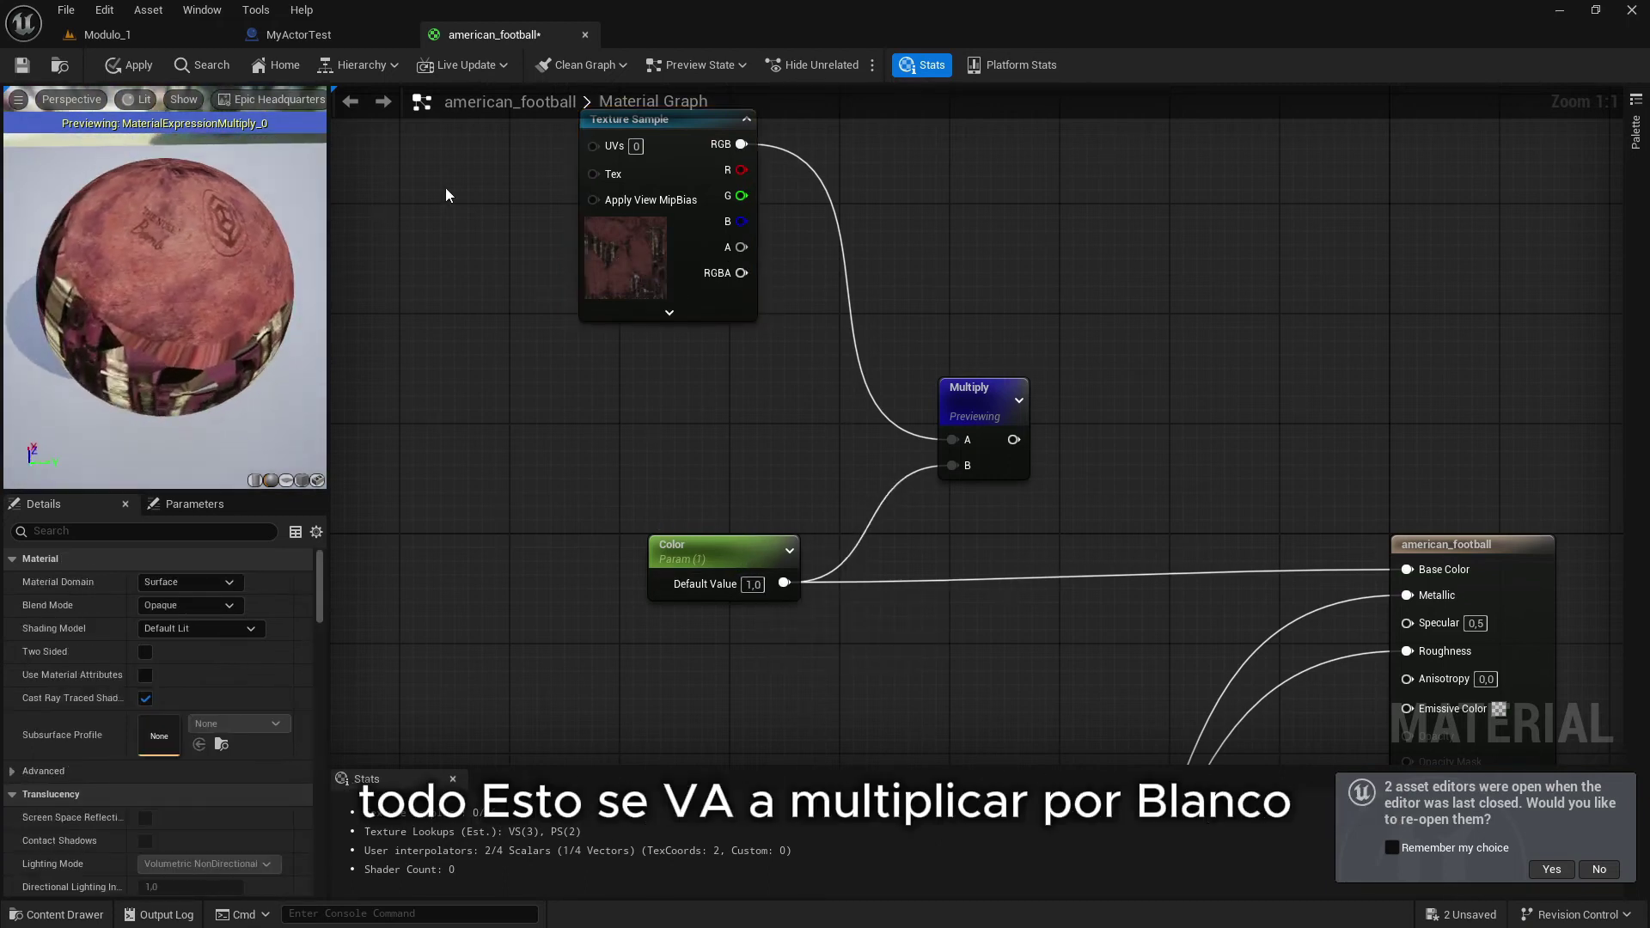
mouse_move(212, 246)
mouse_down()
mouse_move(197, 215)
mouse_move(241, 257)
mouse_move(211, 245)
mouse_up()
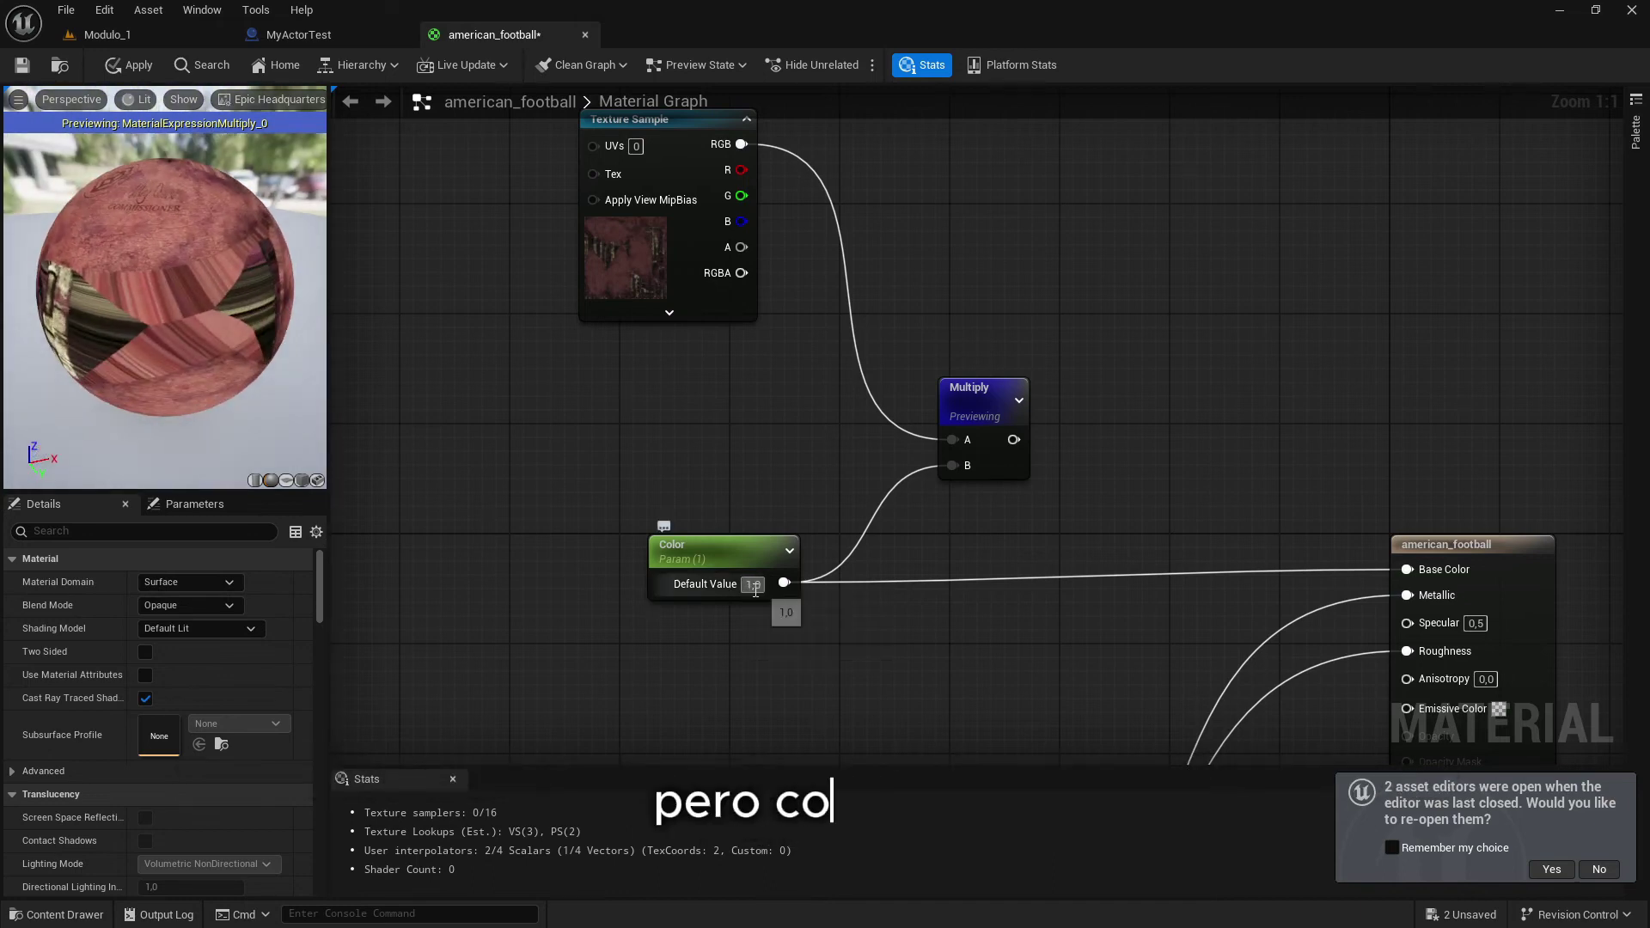
Lower the Color parameter to 0.312, apply the material, and examine the darkening on the preview sphere
click(212, 505)
drag(127, 577, 78, 576)
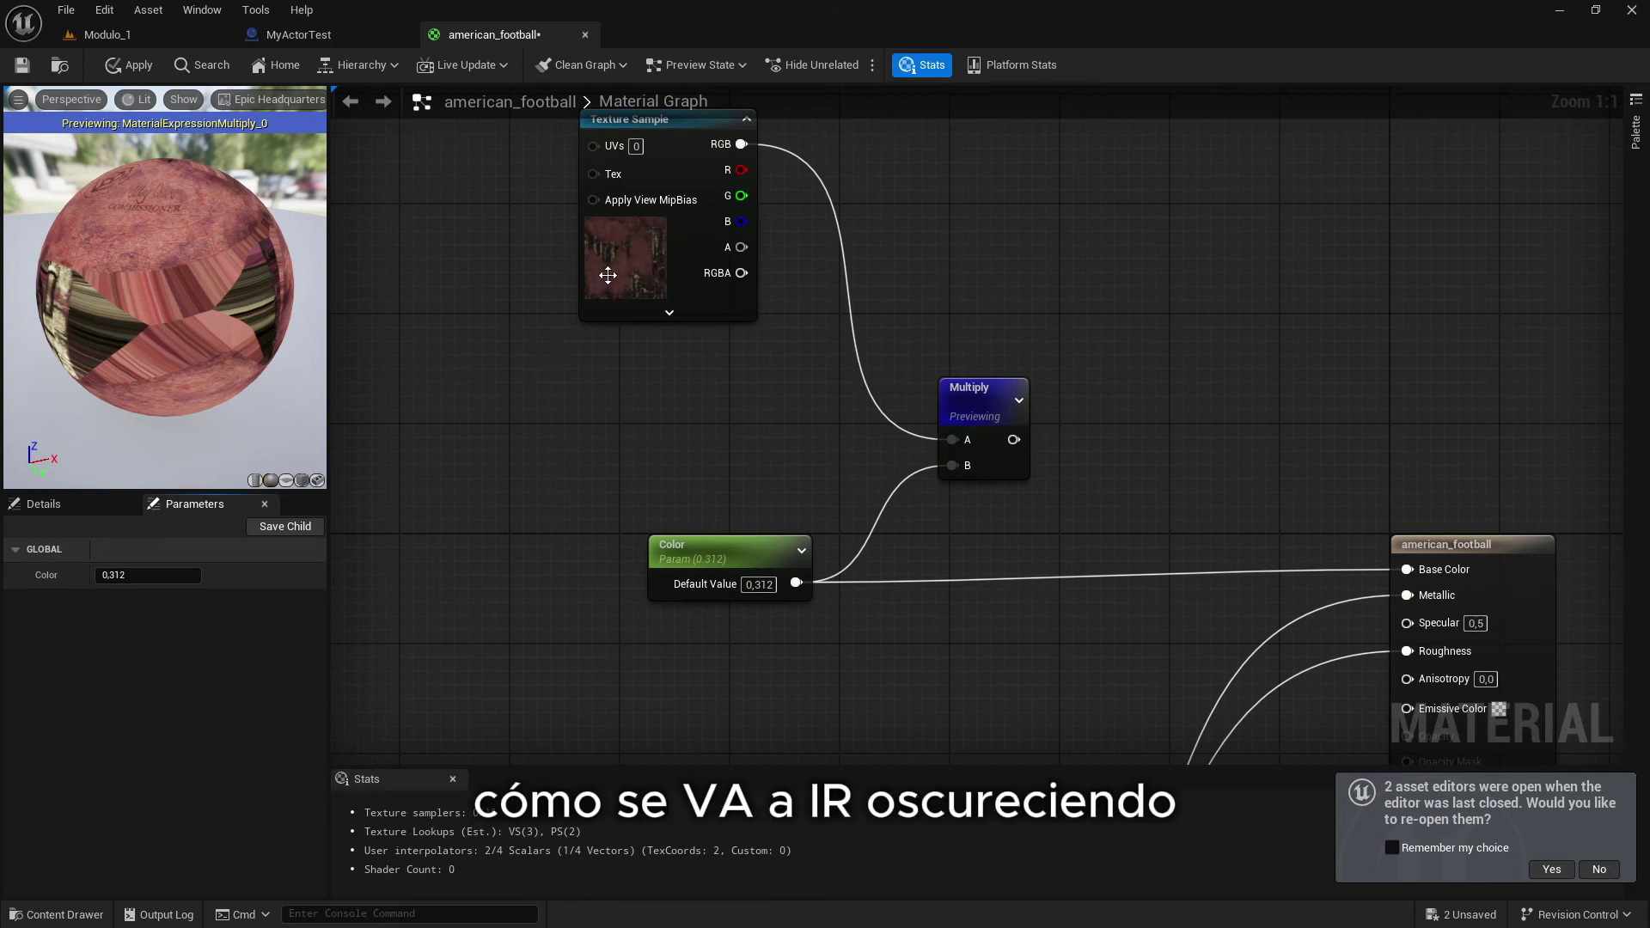
click(136, 67)
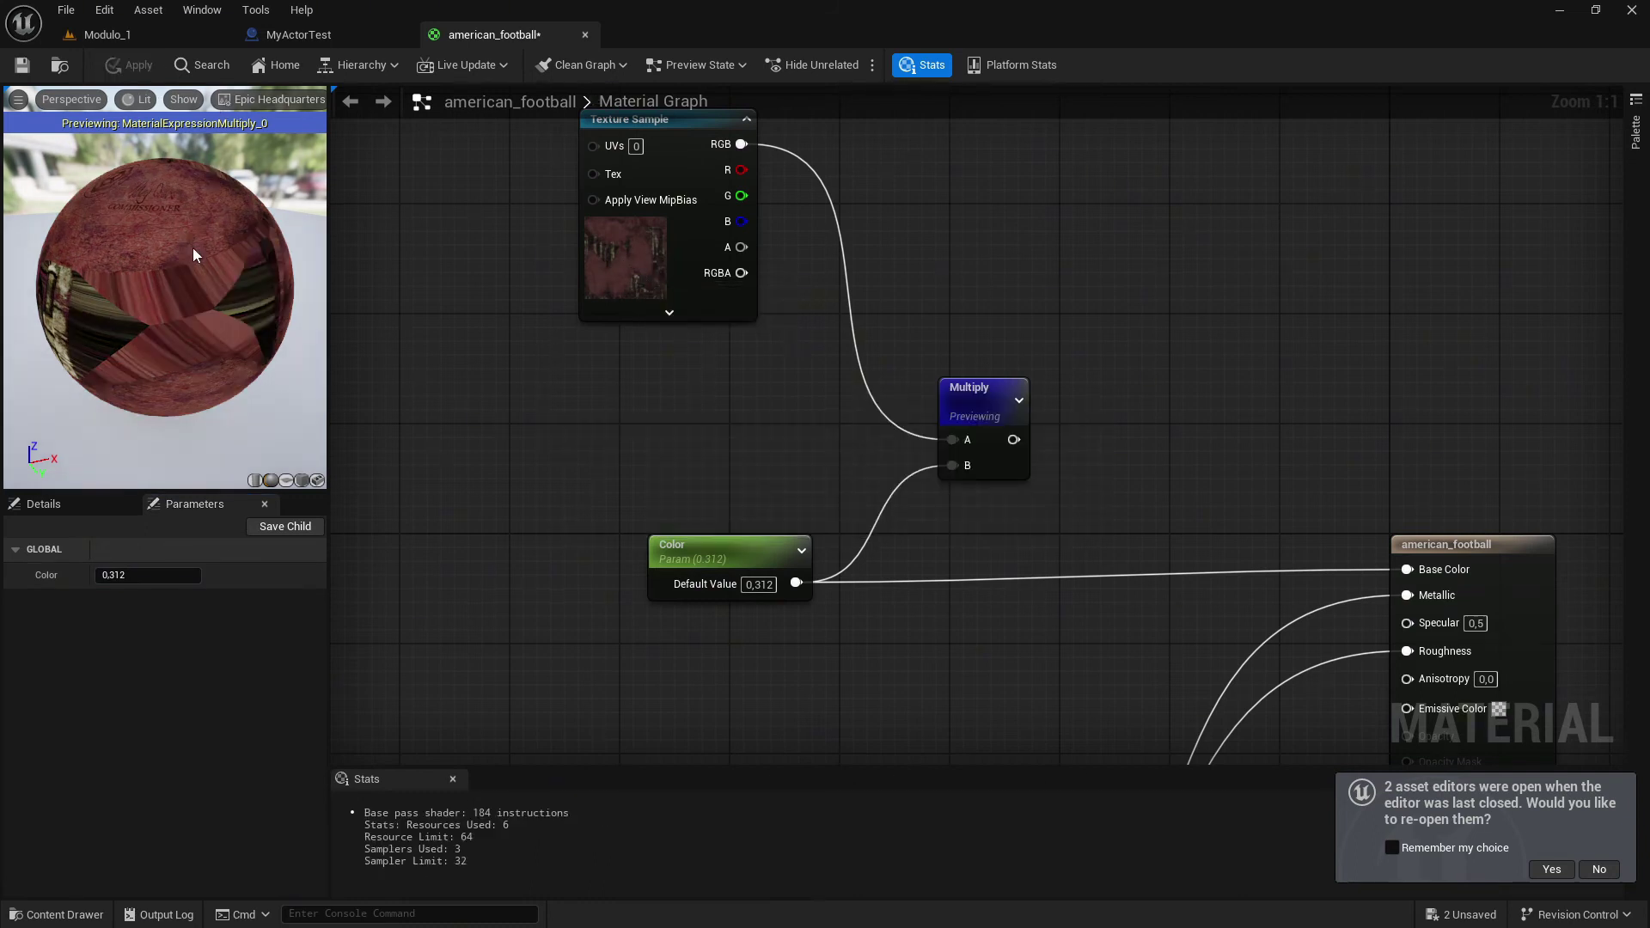
drag(193, 248, 258, 297)
drag(204, 211, 210, 180)
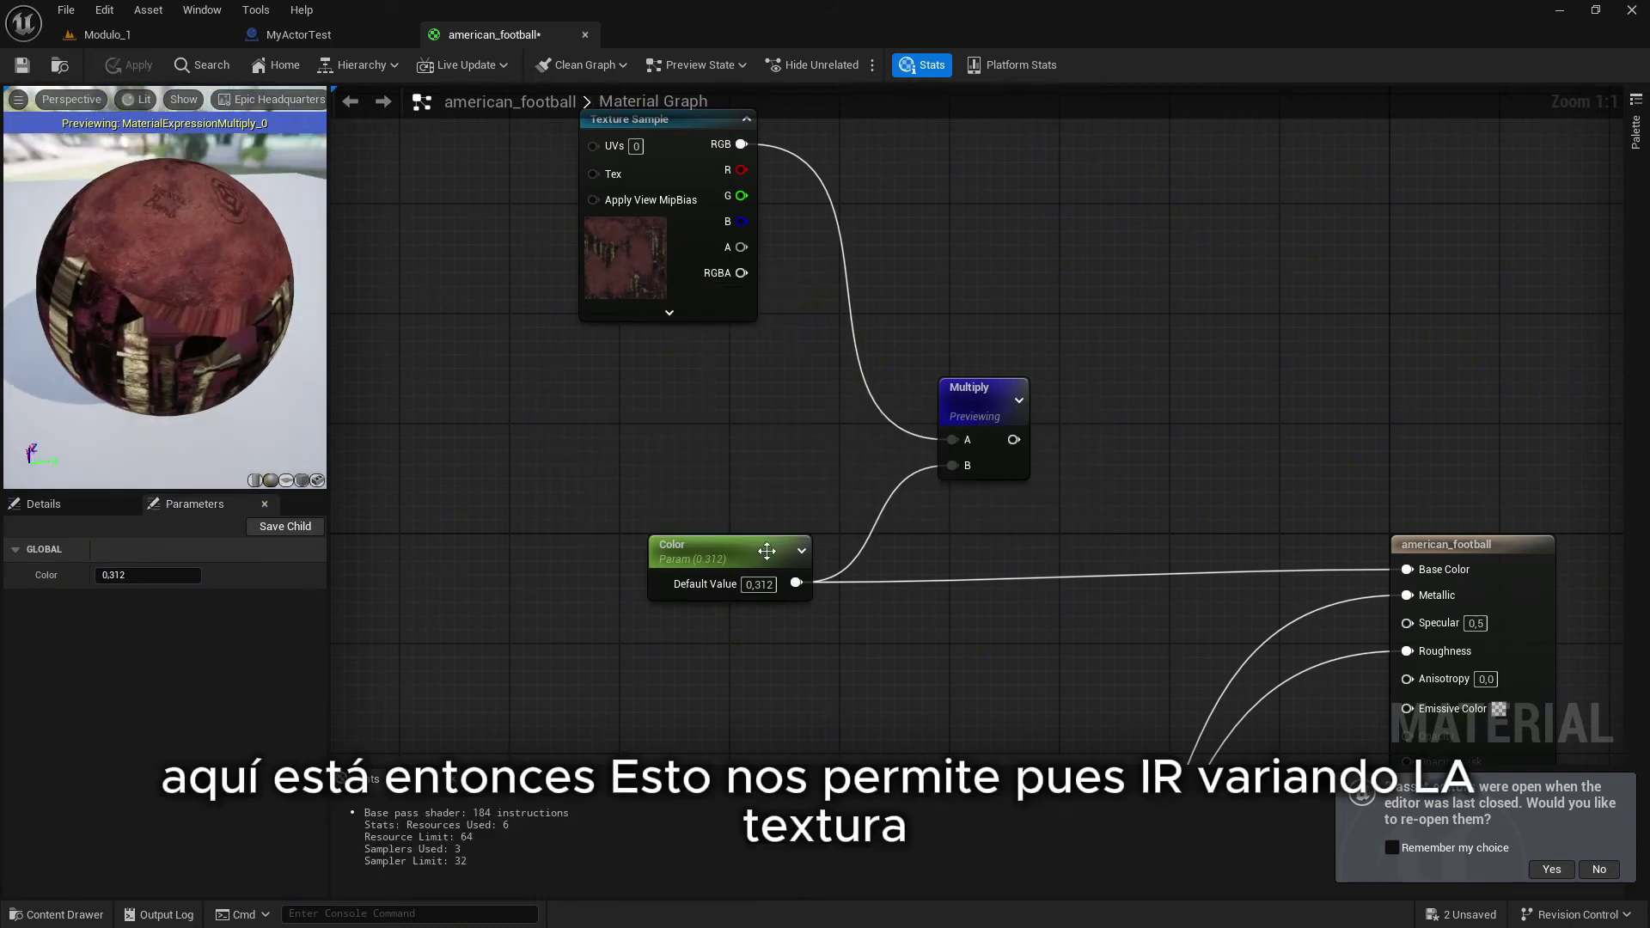
Reconnect Multiply to Base Color with the Color default value at 1, then apply and save the material
drag(1014, 439, 1408, 569)
drag(745, 561, 716, 547)
click(735, 574)
text(1)
click(735, 663)
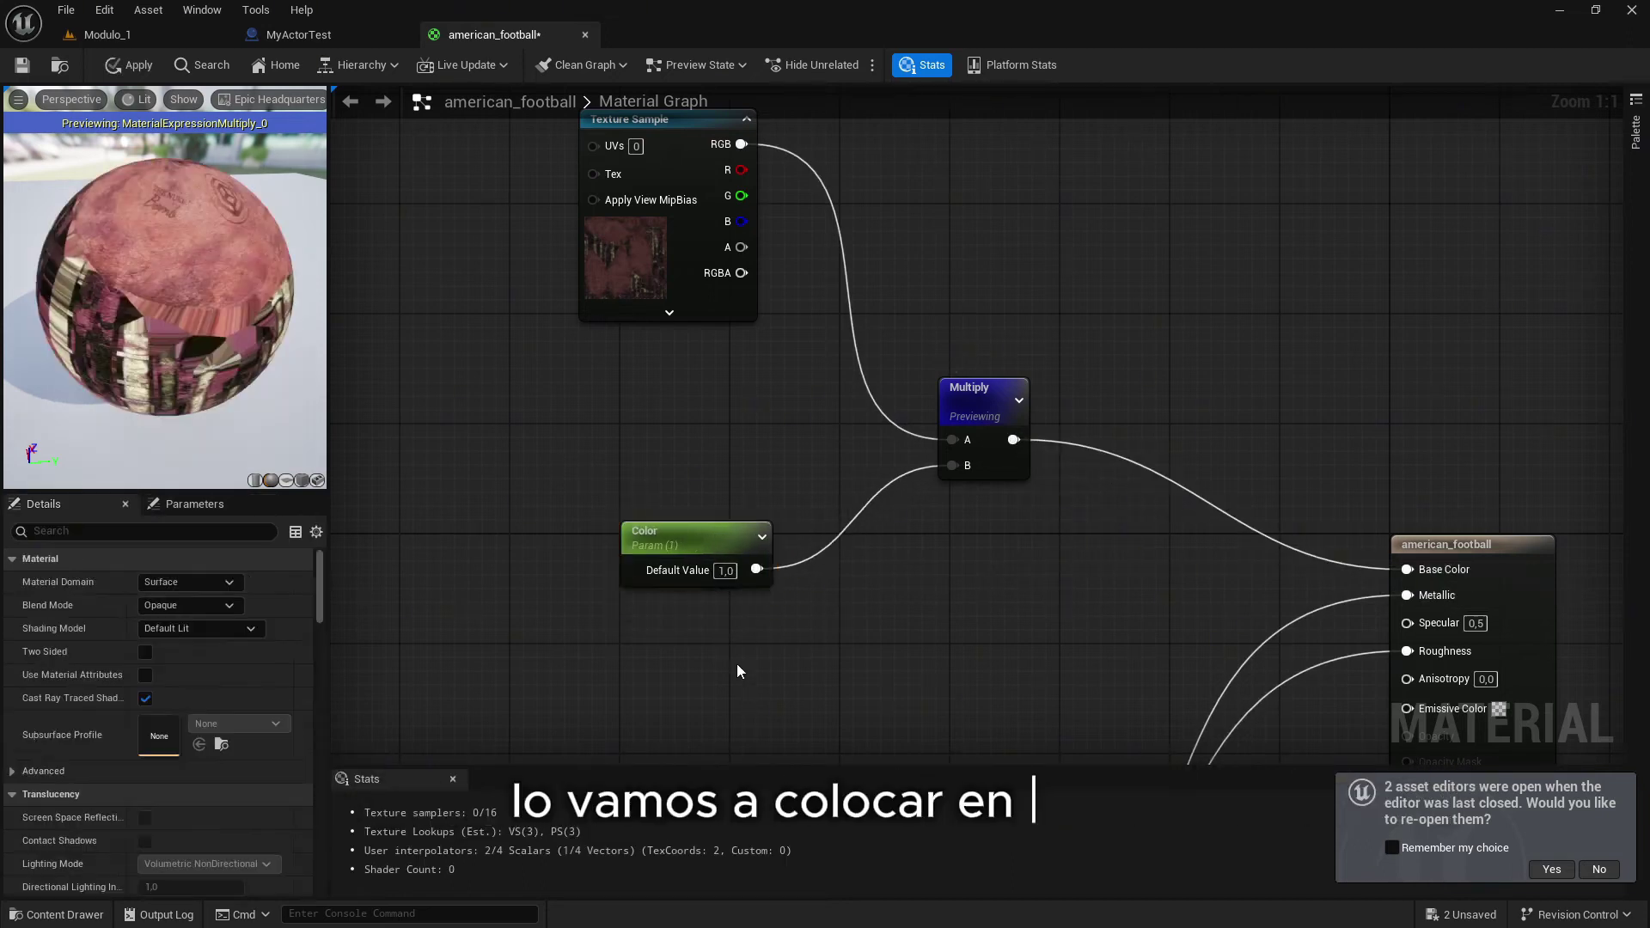
click(128, 65)
click(18, 64)
Move the Texture Sample node closer to the Multiply node and reapply the material
right_drag(533, 448, 438, 414)
right_drag(530, 377, 650, 449)
drag(662, 315, 744, 426)
right_drag(540, 317, 538, 234)
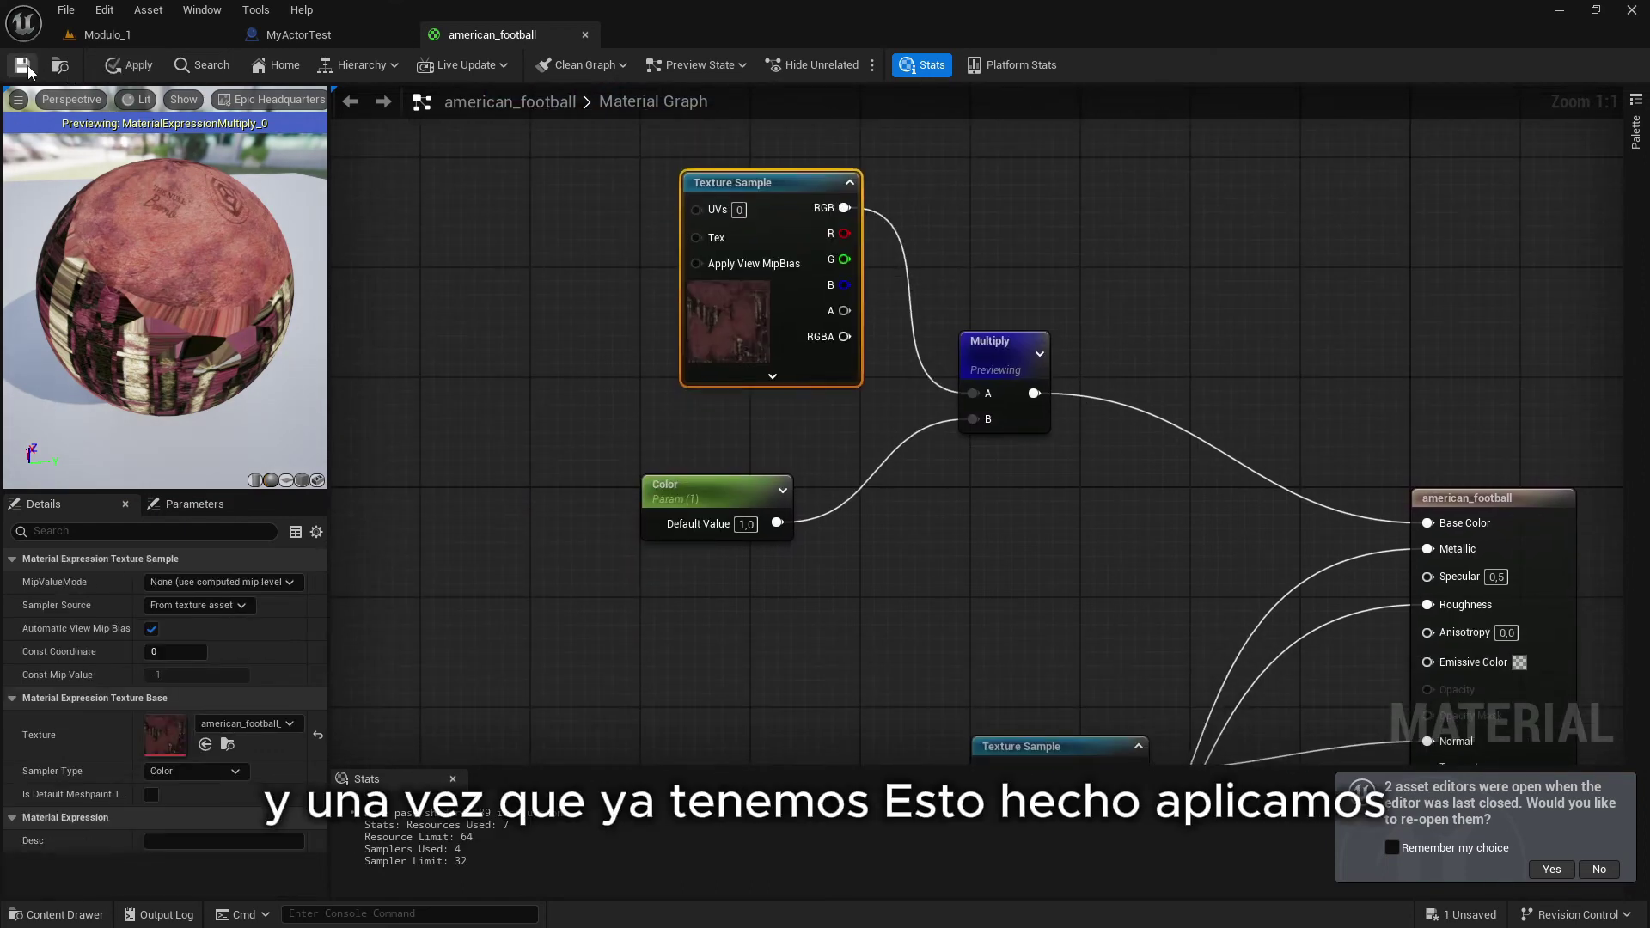
click(133, 65)
Save the american_football_Inst material instance in the AmericanFooBall folder and open it for editing
key(ctrl+space)
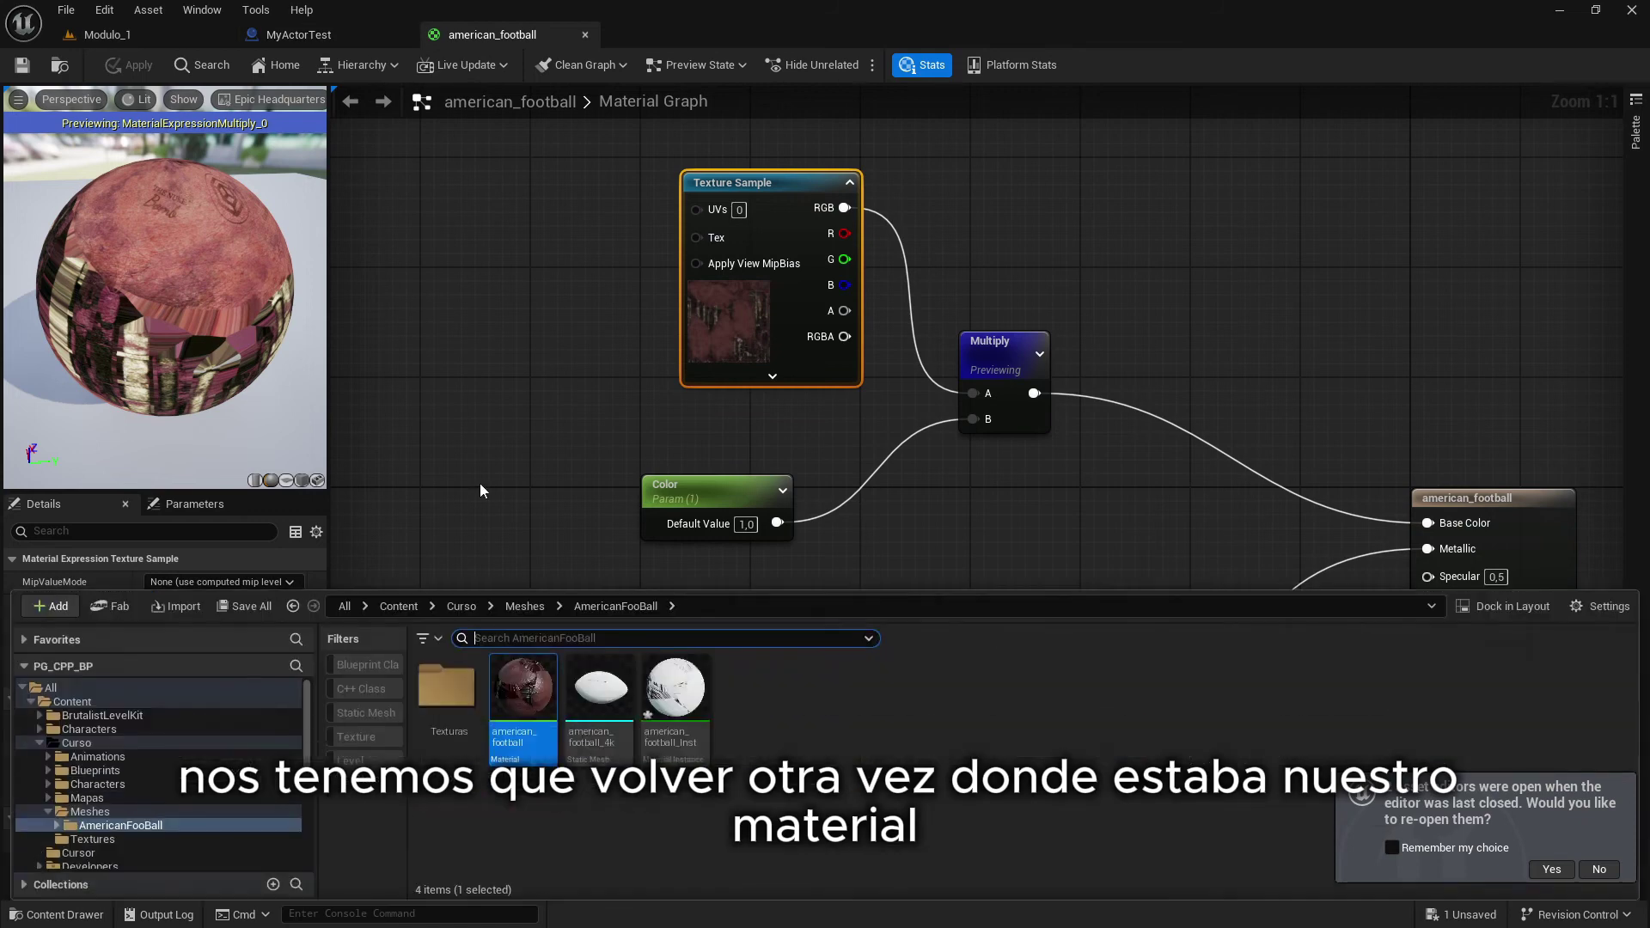
right_click(523, 703)
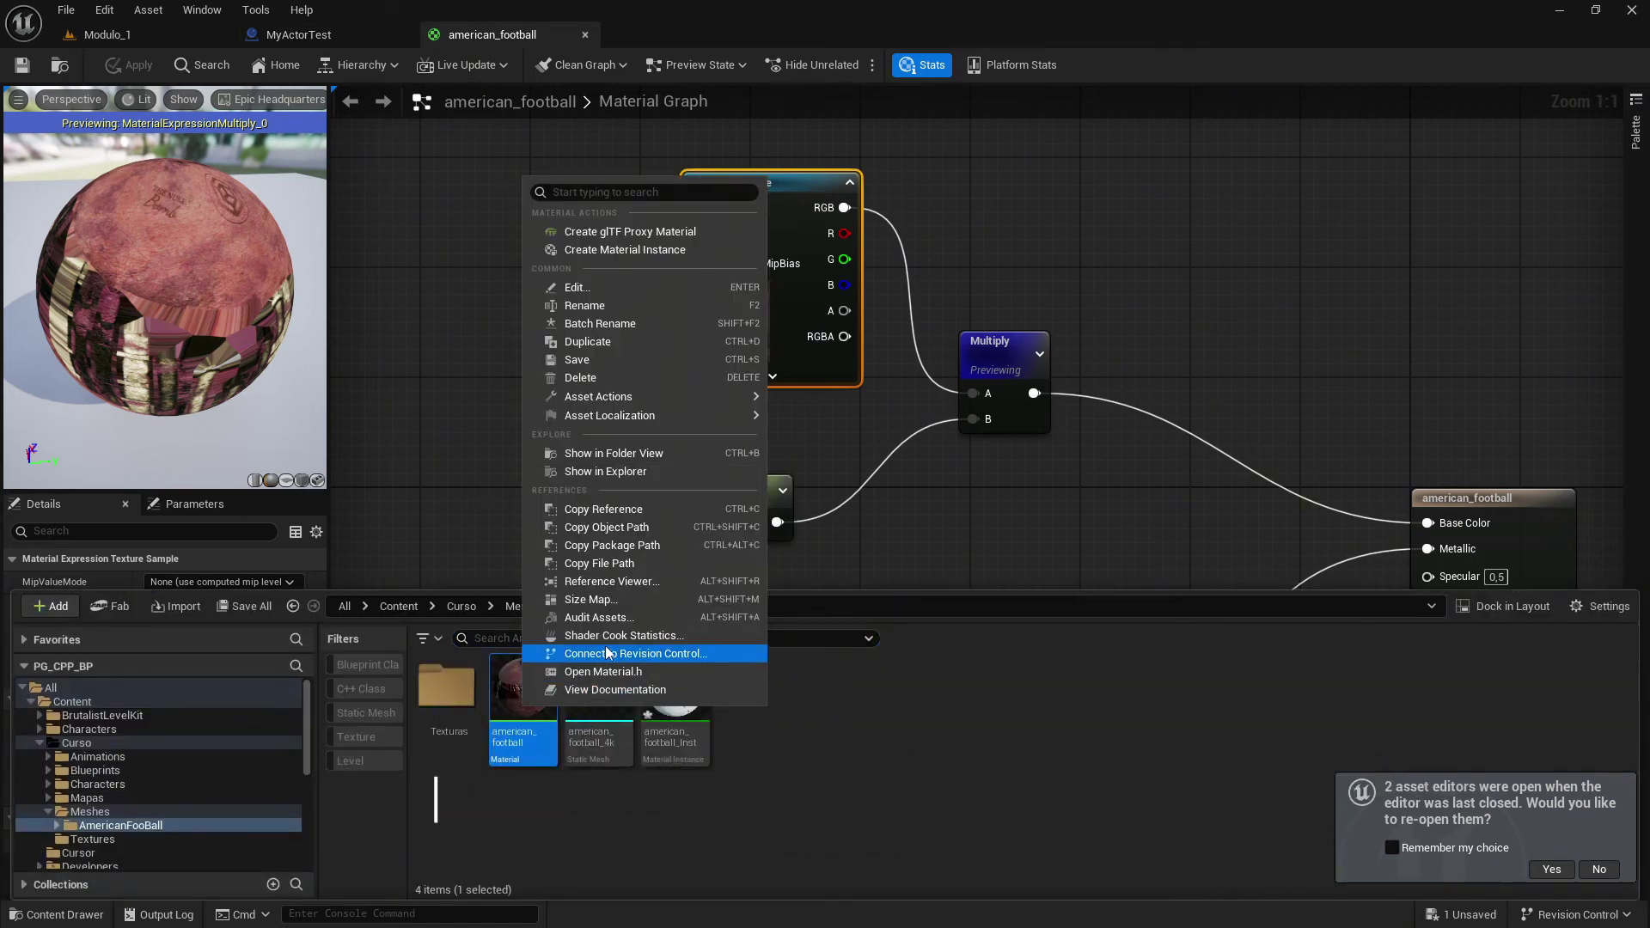
click(648, 249)
right_click(675, 701)
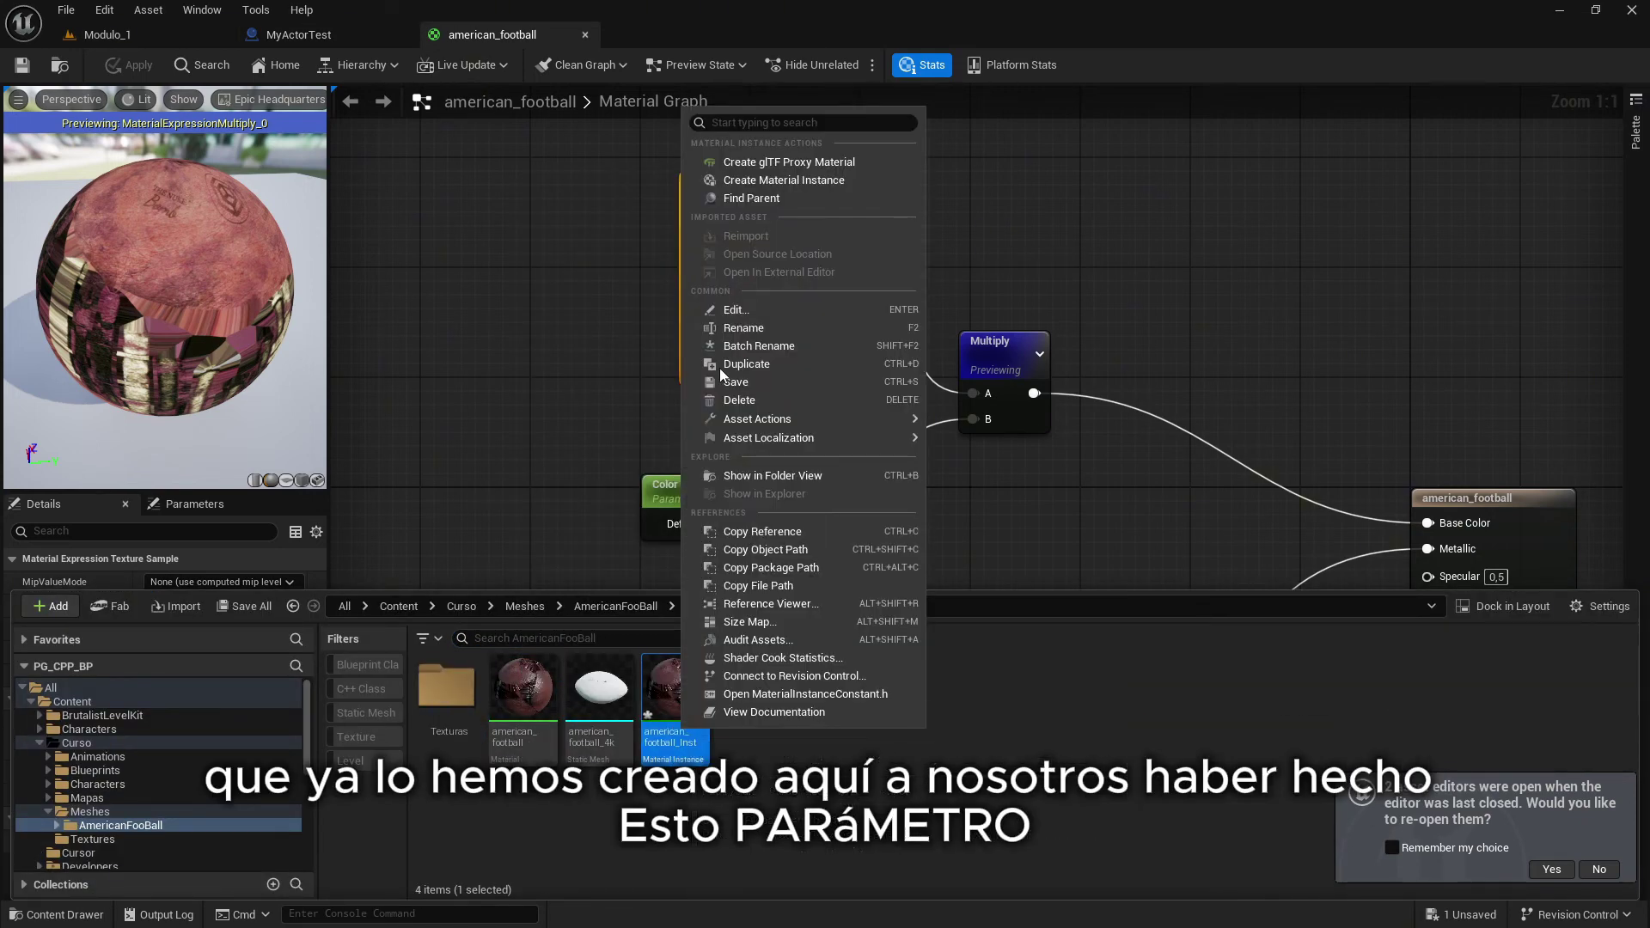
click(748, 384)
double_click(675, 681)
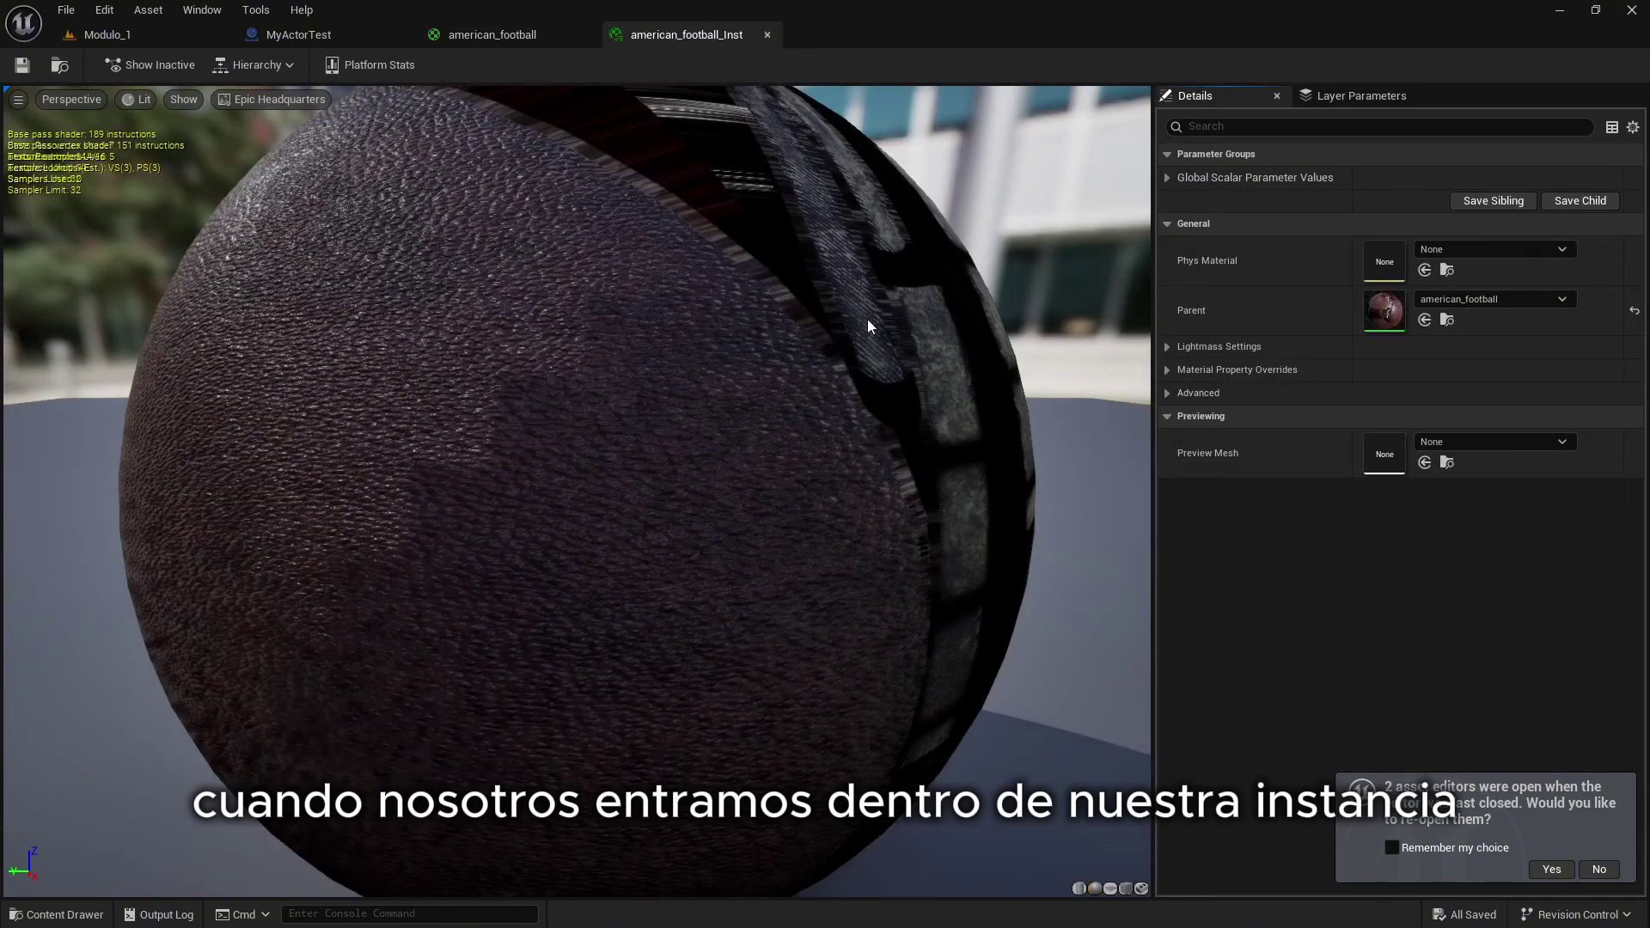
Enable the instance's Color parameter override, try a value of 6.111203, and reset it to the default
click(1168, 177)
click(1196, 201)
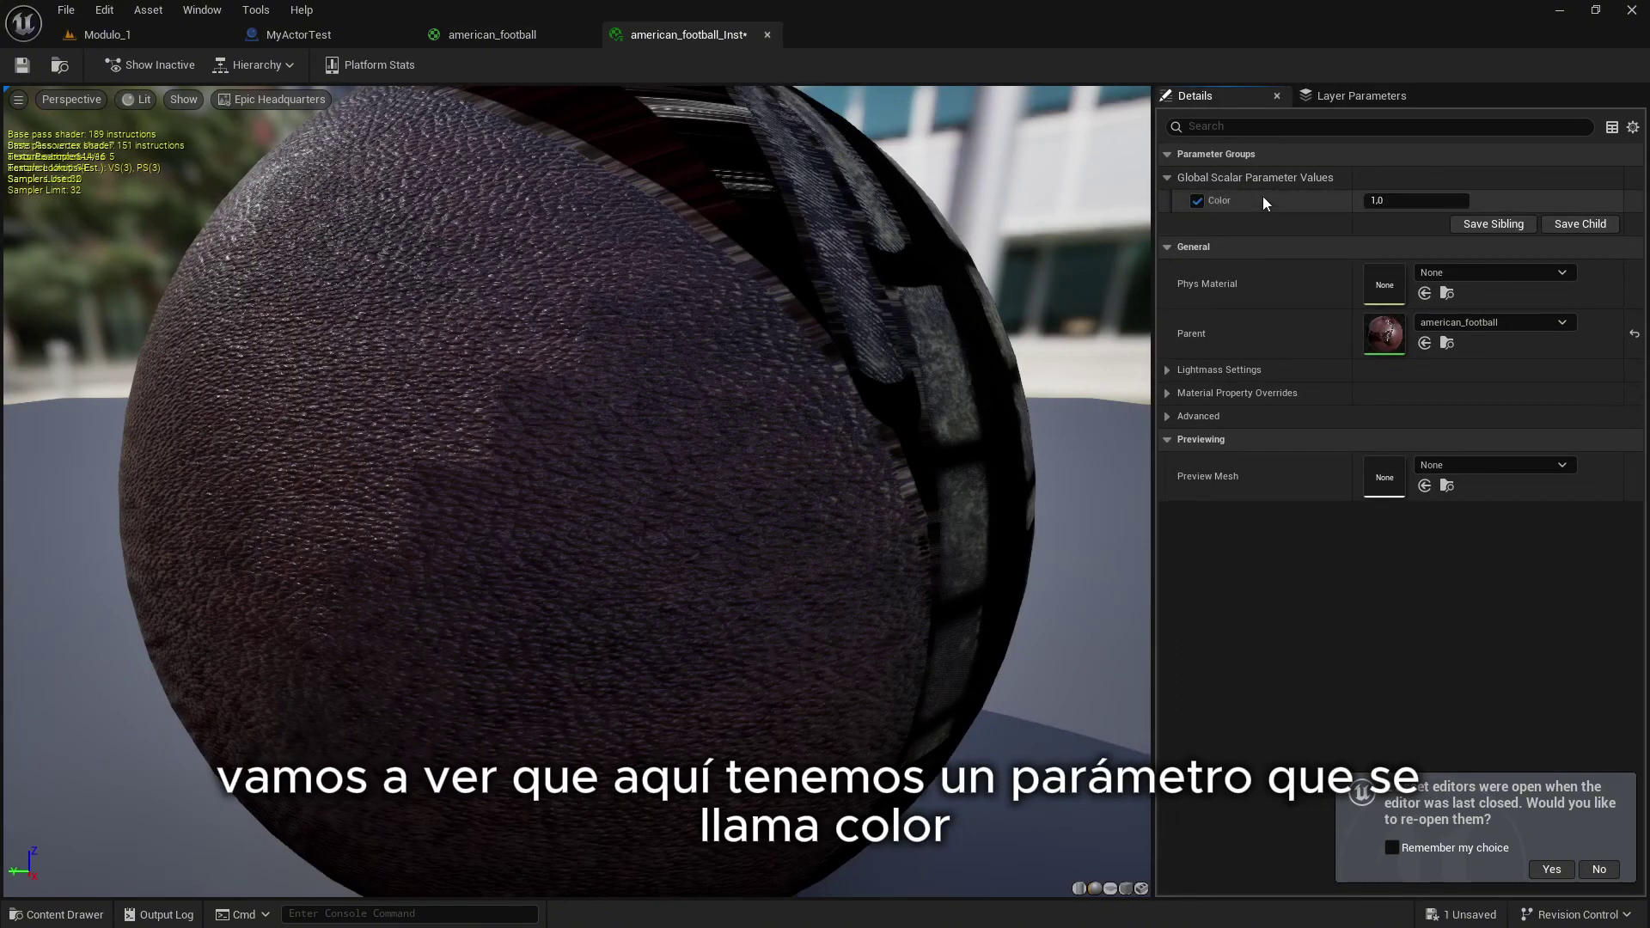
mouse_move(1427, 201)
mouse_down()
mouse_move(1479, 201)
mouse_move(1436, 201)
mouse_move(1457, 201)
mouse_up()
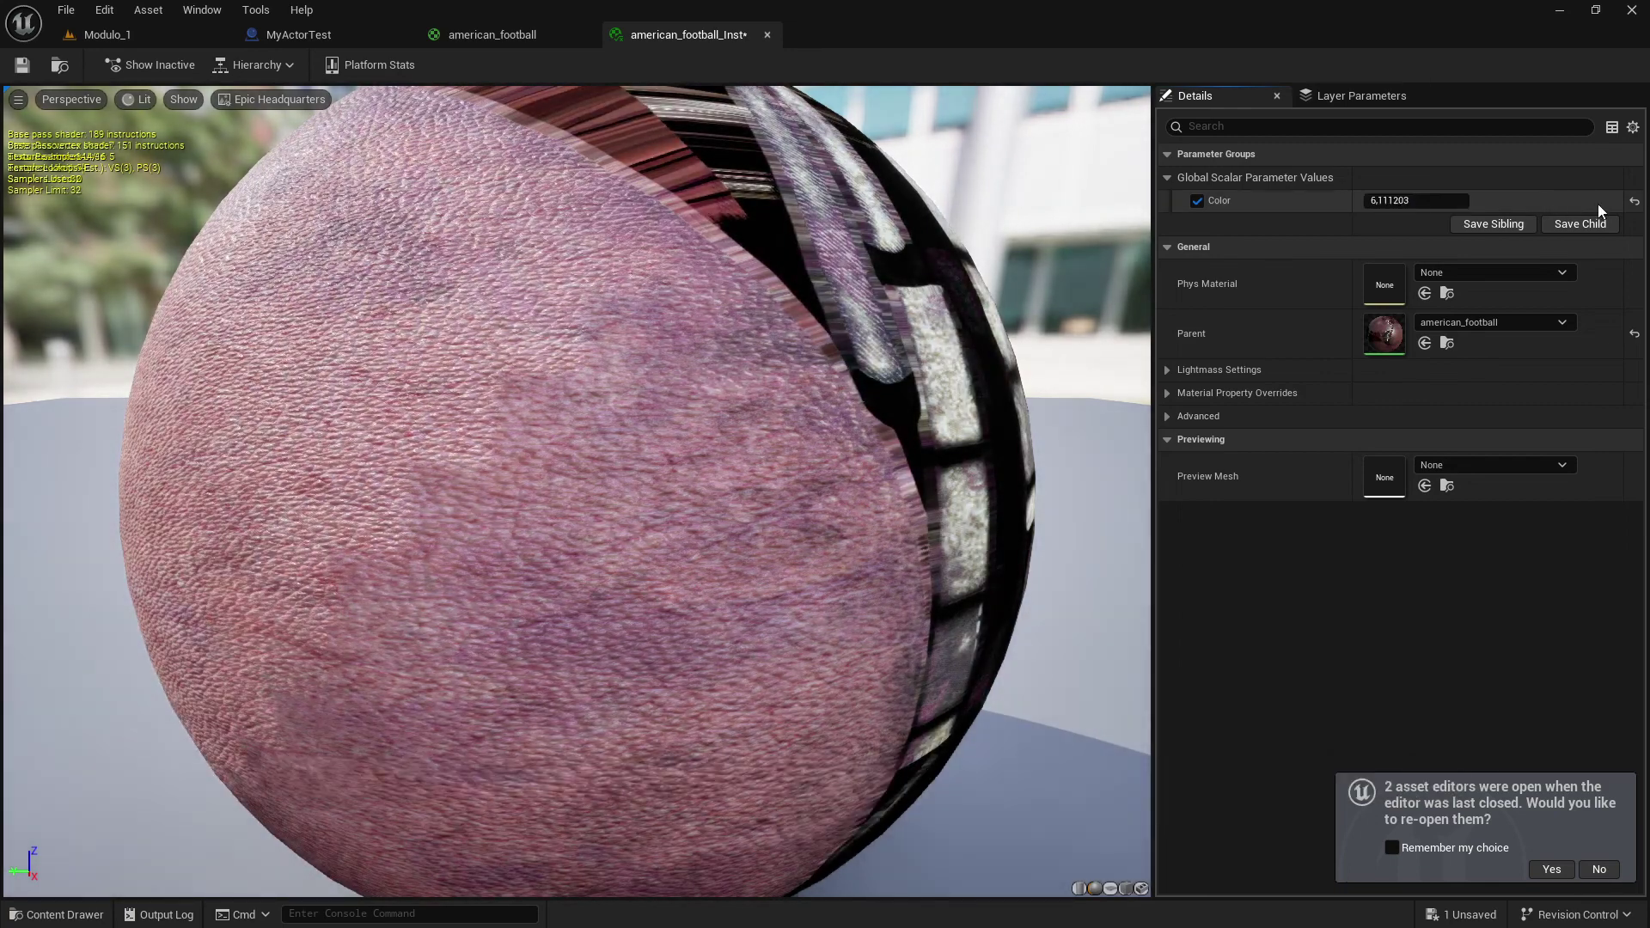
click(1634, 202)
Save the material instance and close the instance and american_football material editors
click(23, 66)
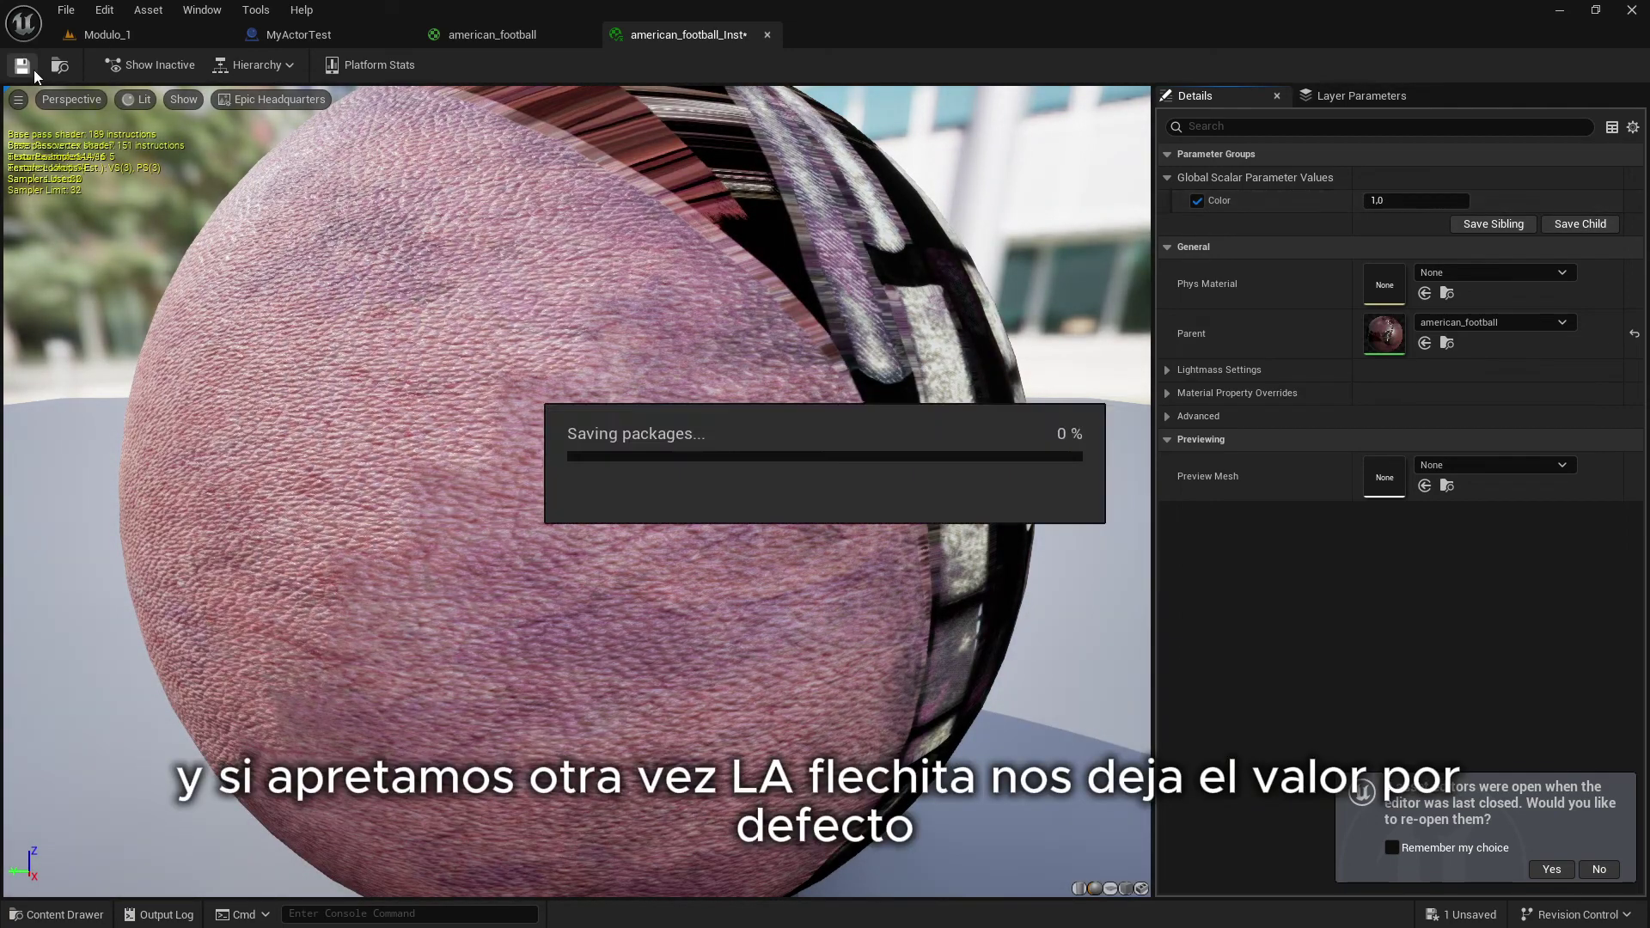
click(767, 37)
click(585, 38)
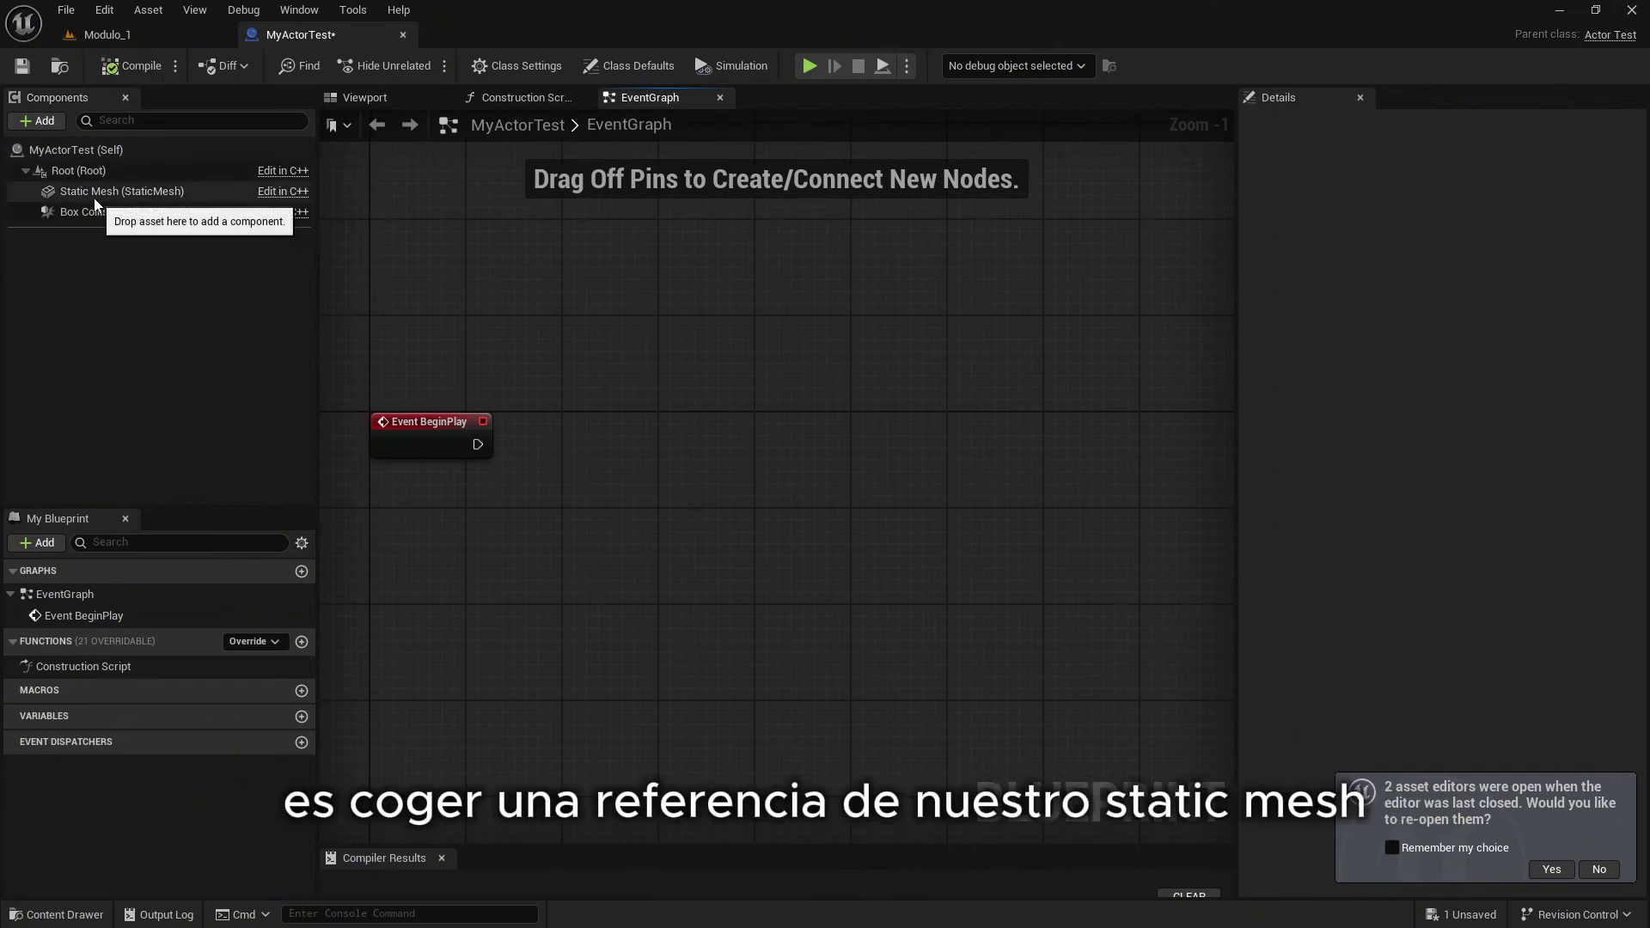
Place a Static Mesh component reference below Event BeginPlay and view the component's material slots
drag(94, 196, 481, 558)
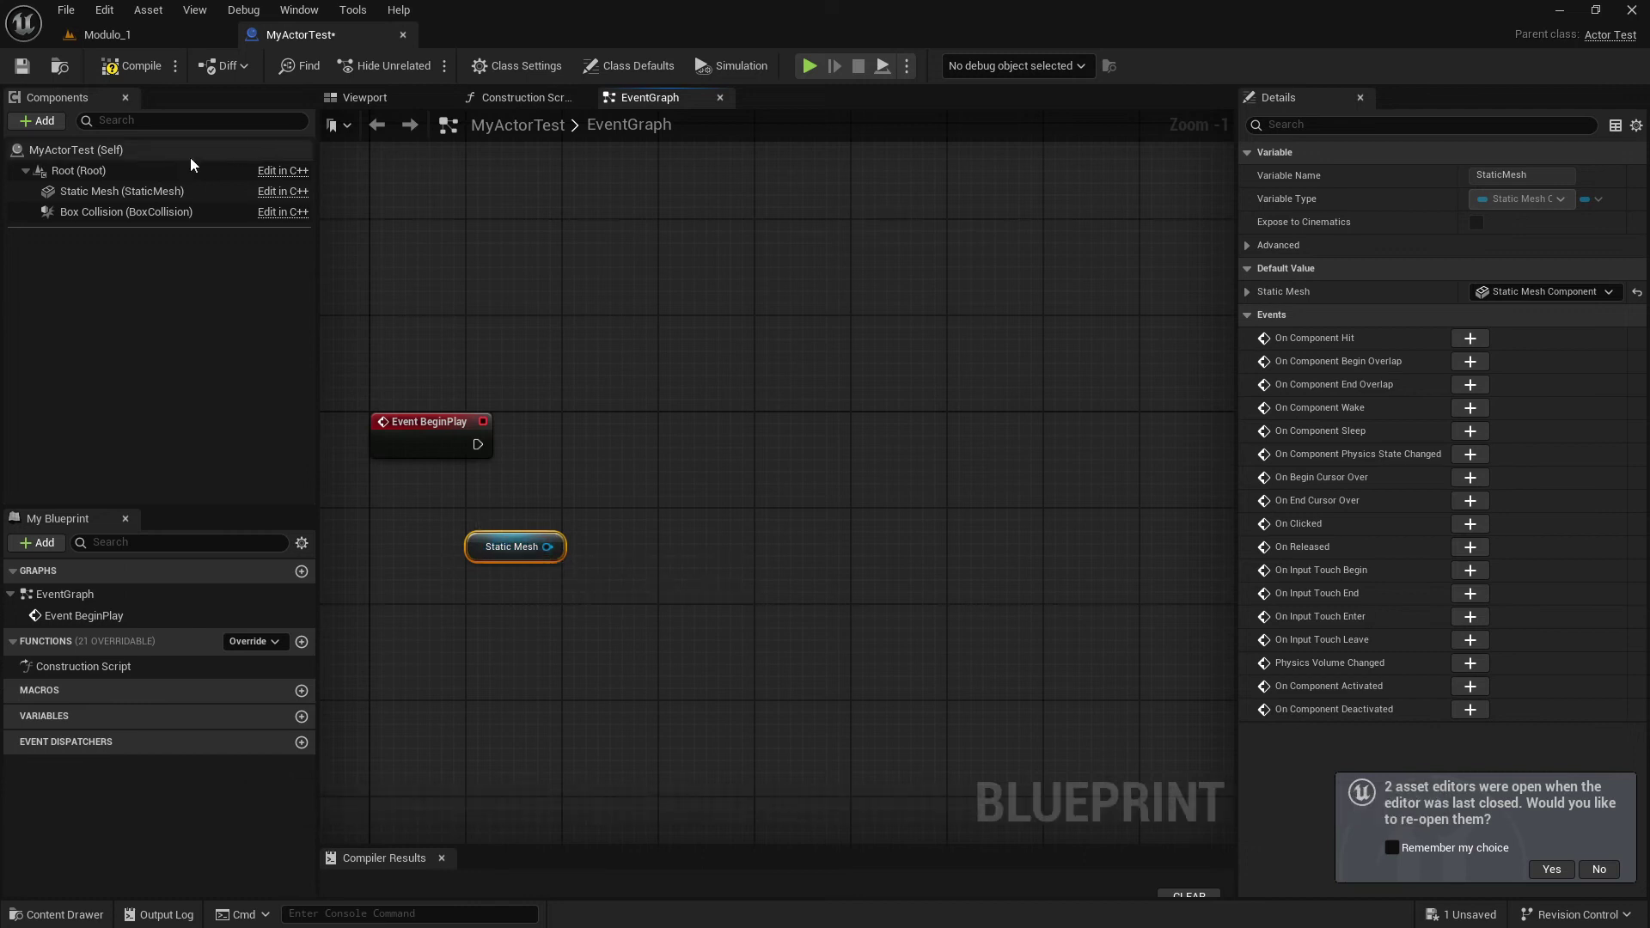
click(121, 191)
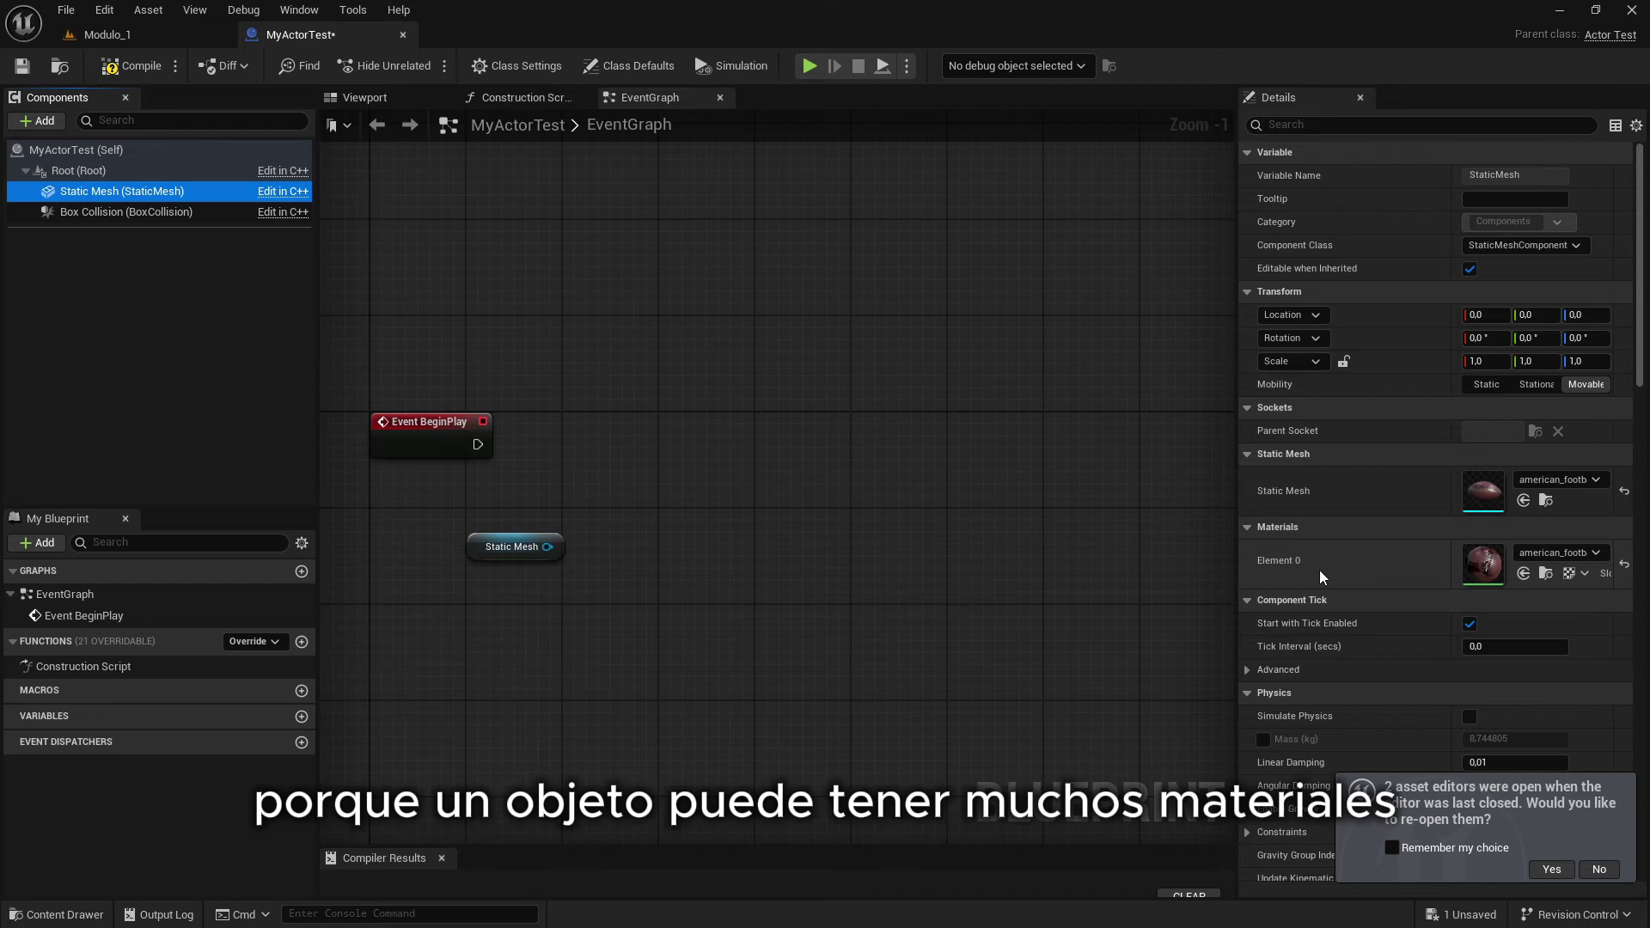
scroll(634, 582, up, 1)
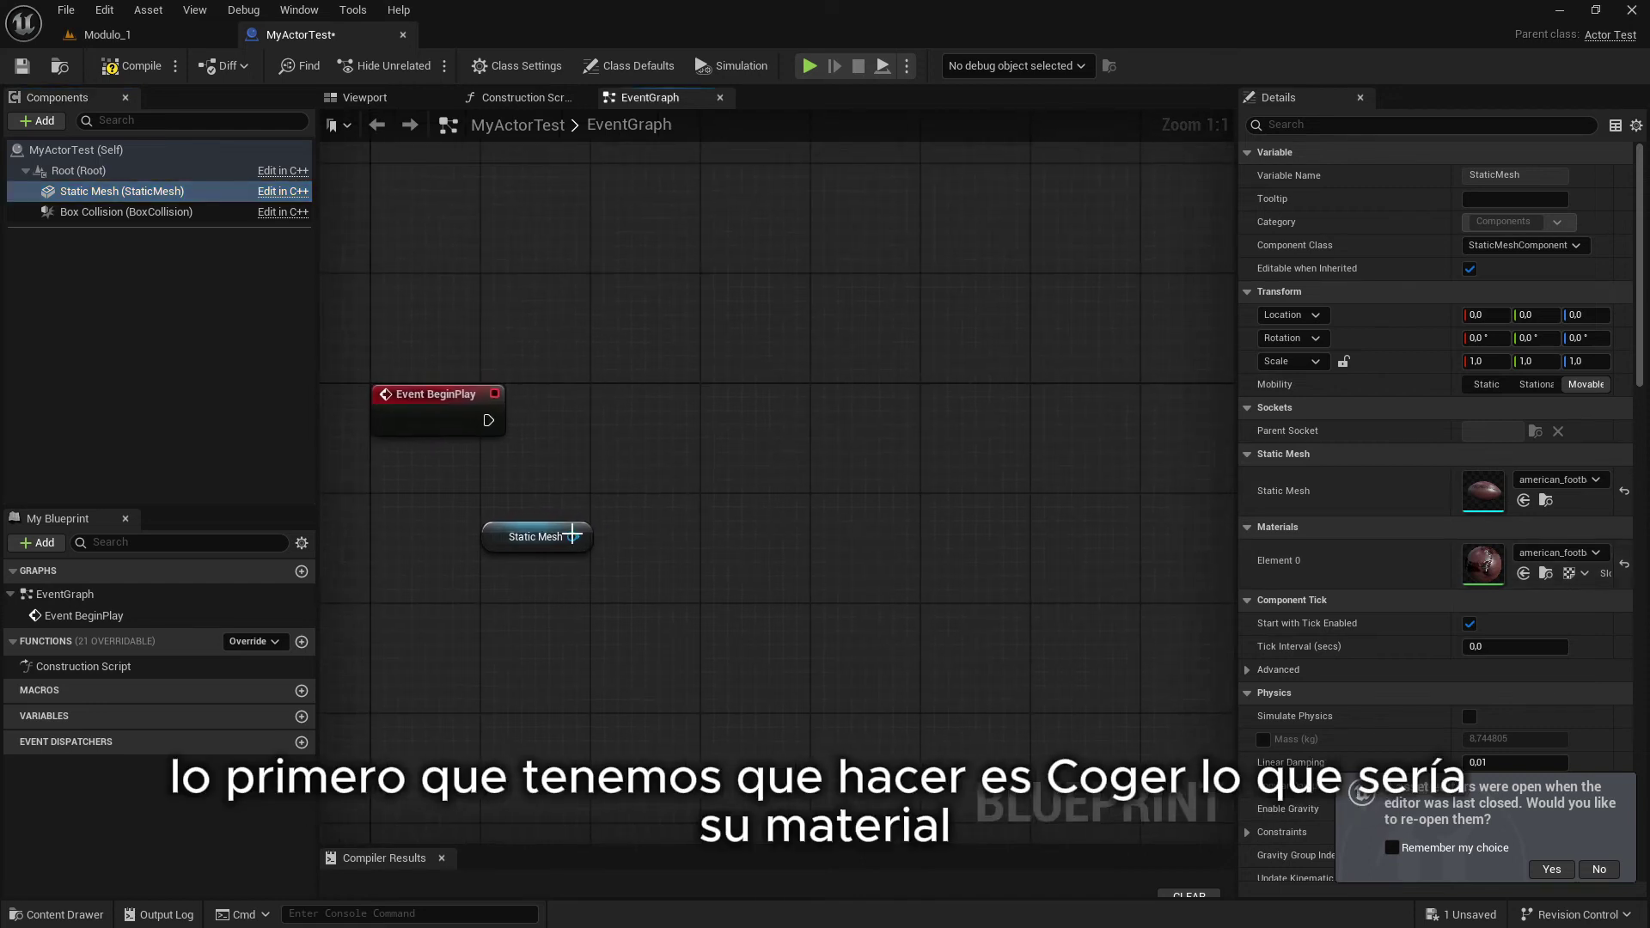
Add a Get Material node targeting the Static Mesh reference, place it beside the reference, and check the component's material elements
drag(571, 536, 700, 453)
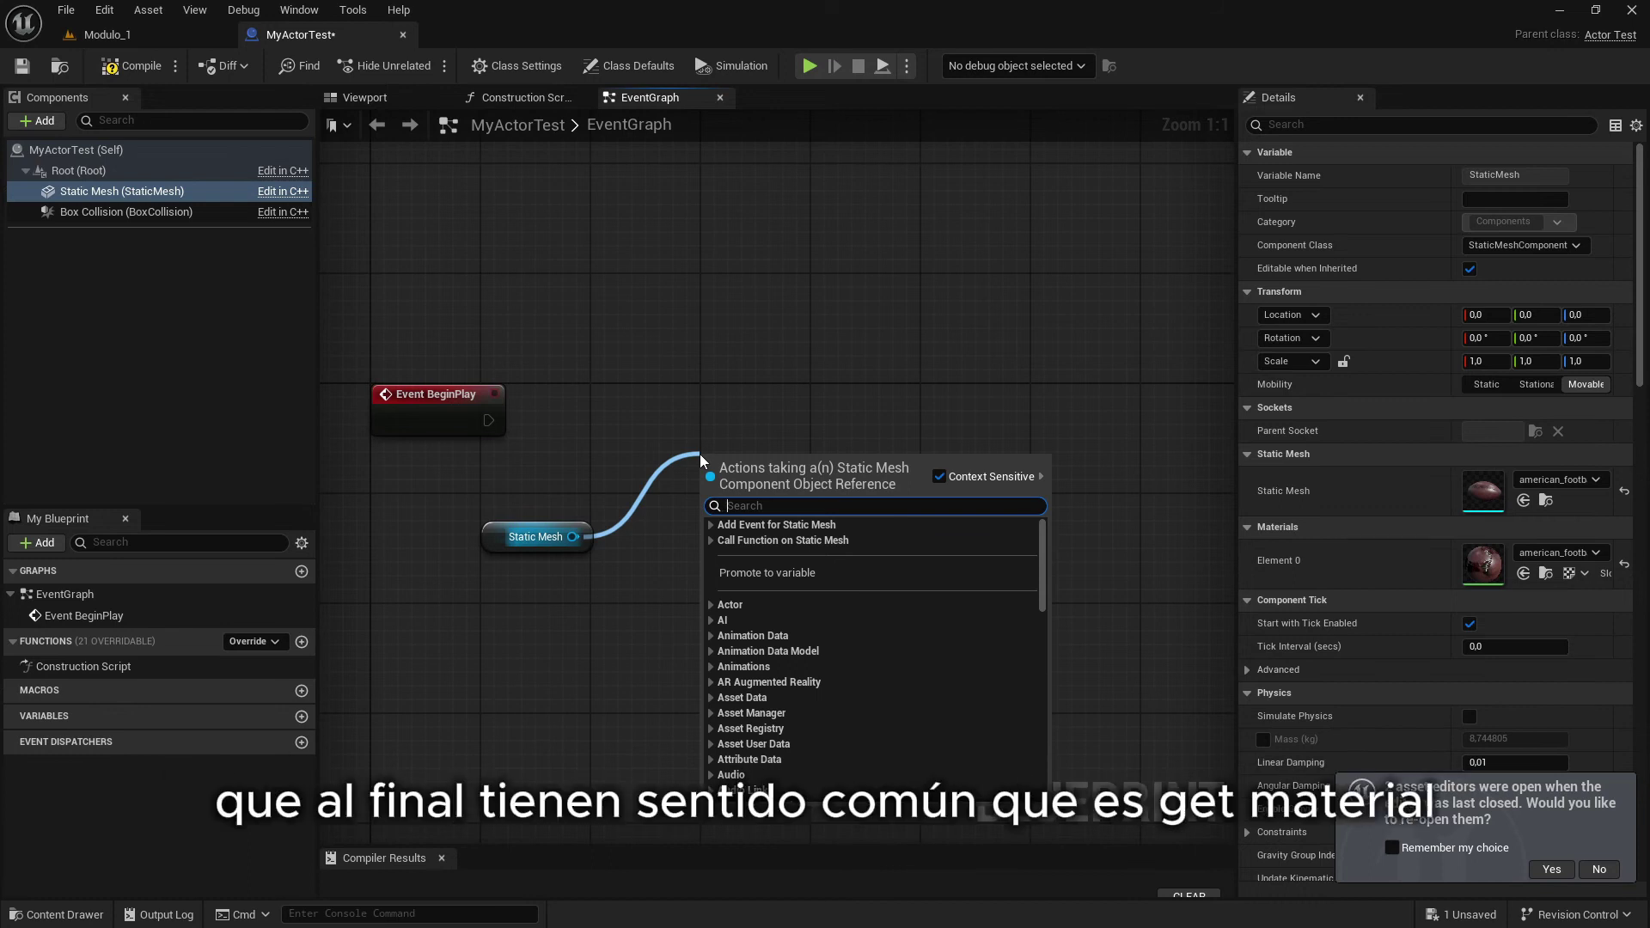
text(get mated)
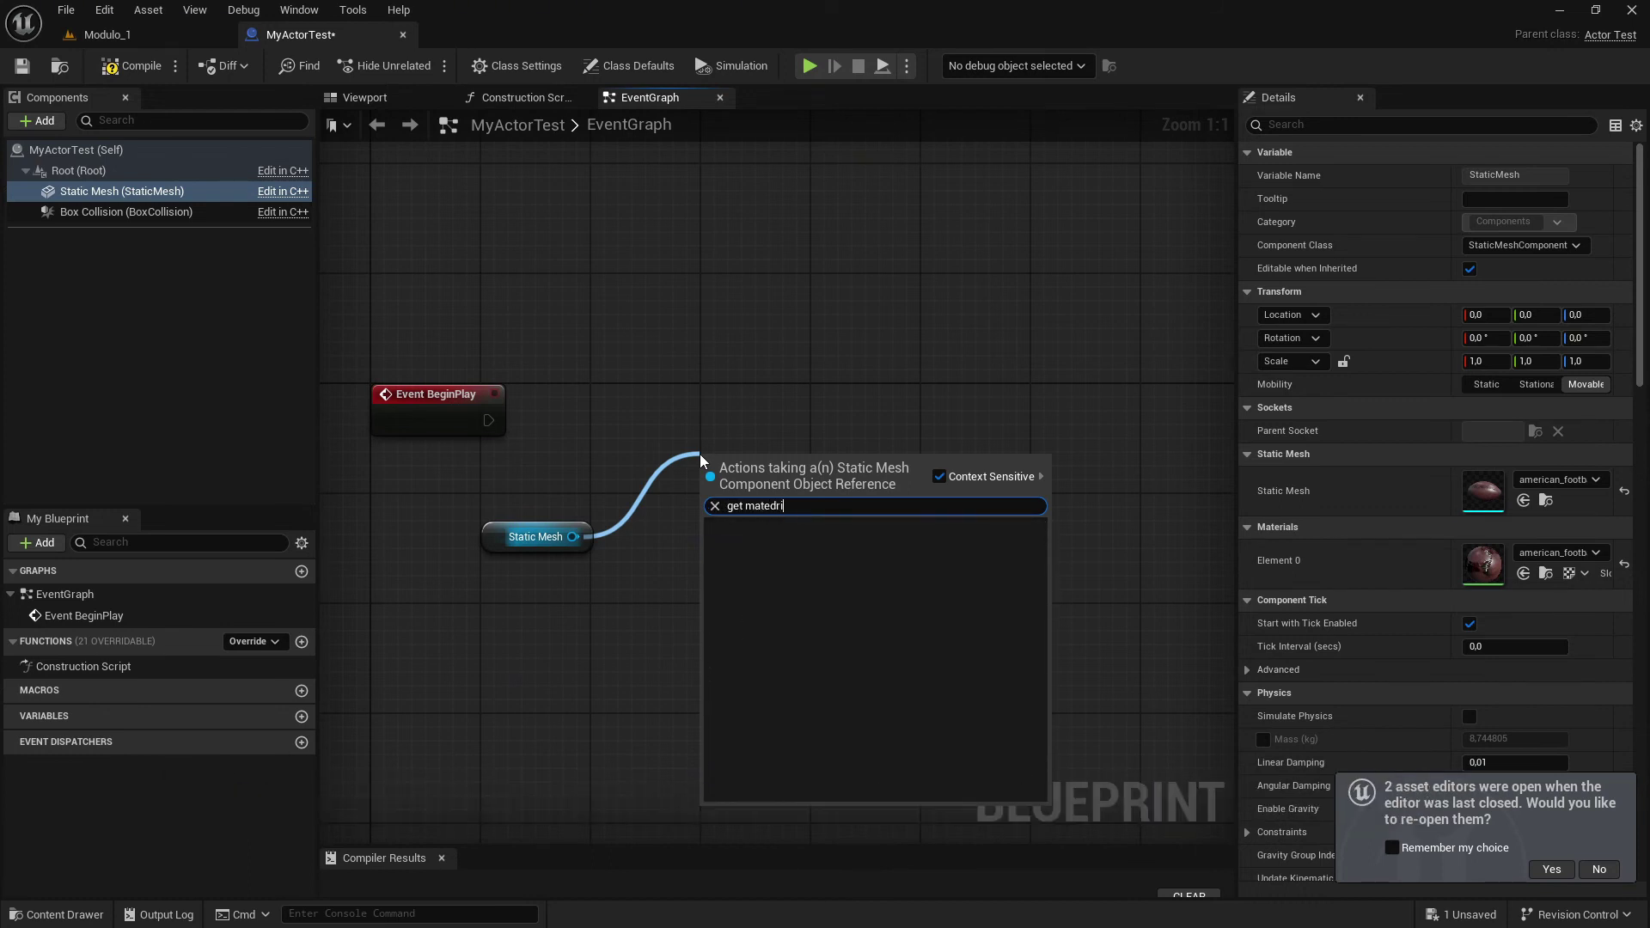
key(BackSpace)
text(rial)
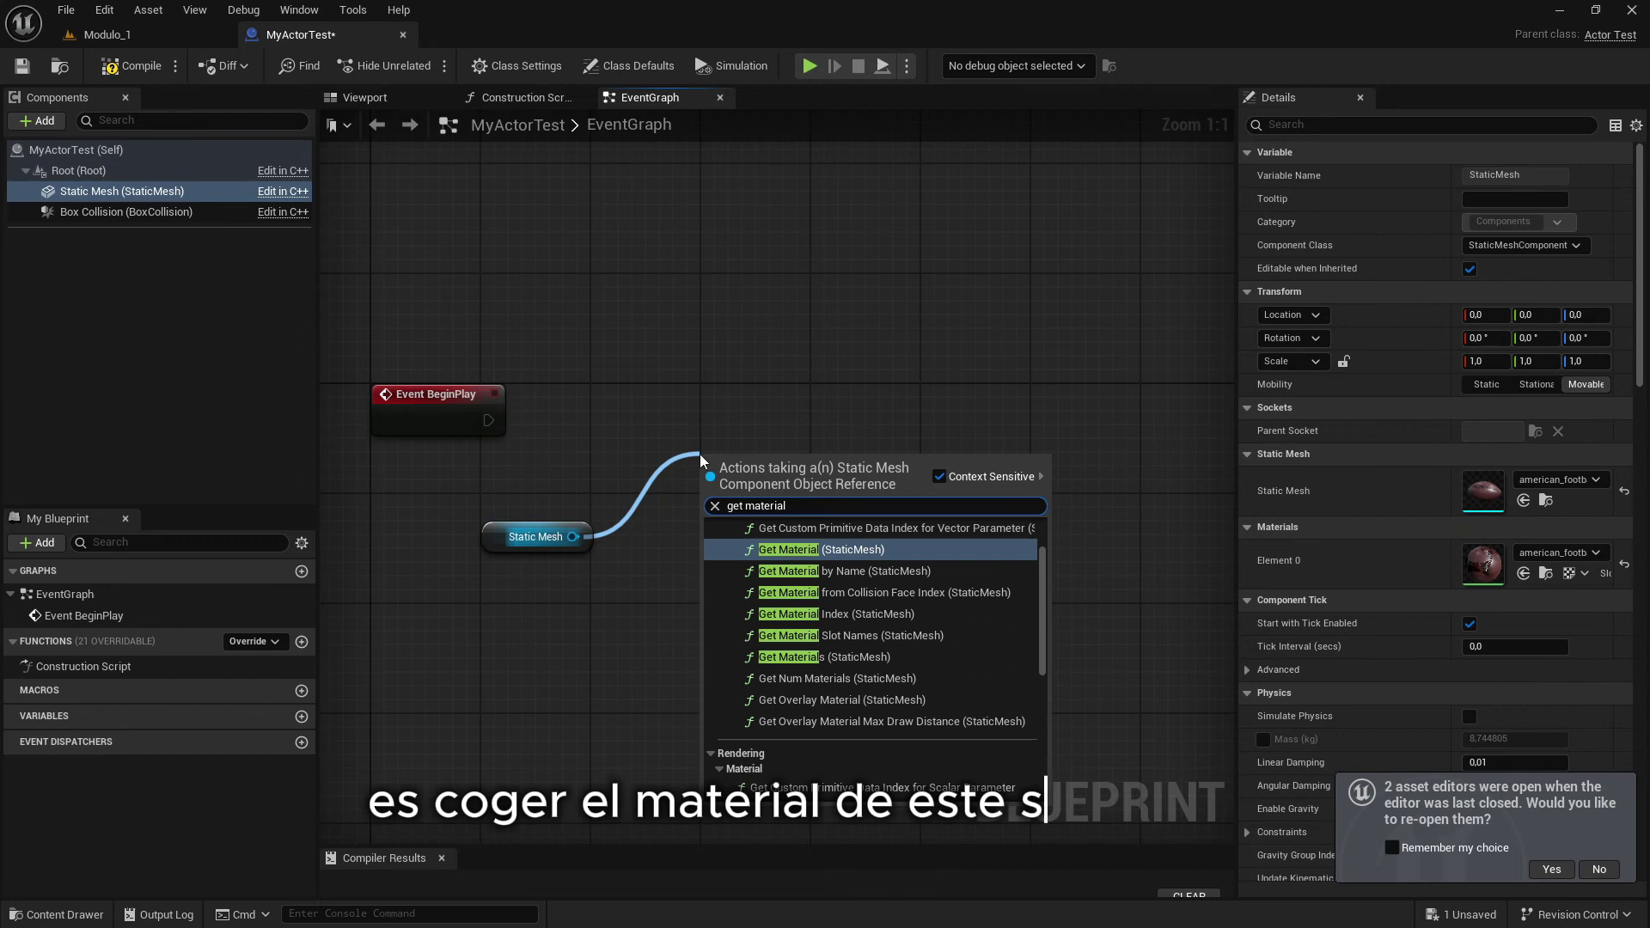
click(829, 552)
click(579, 416)
key(Delete)
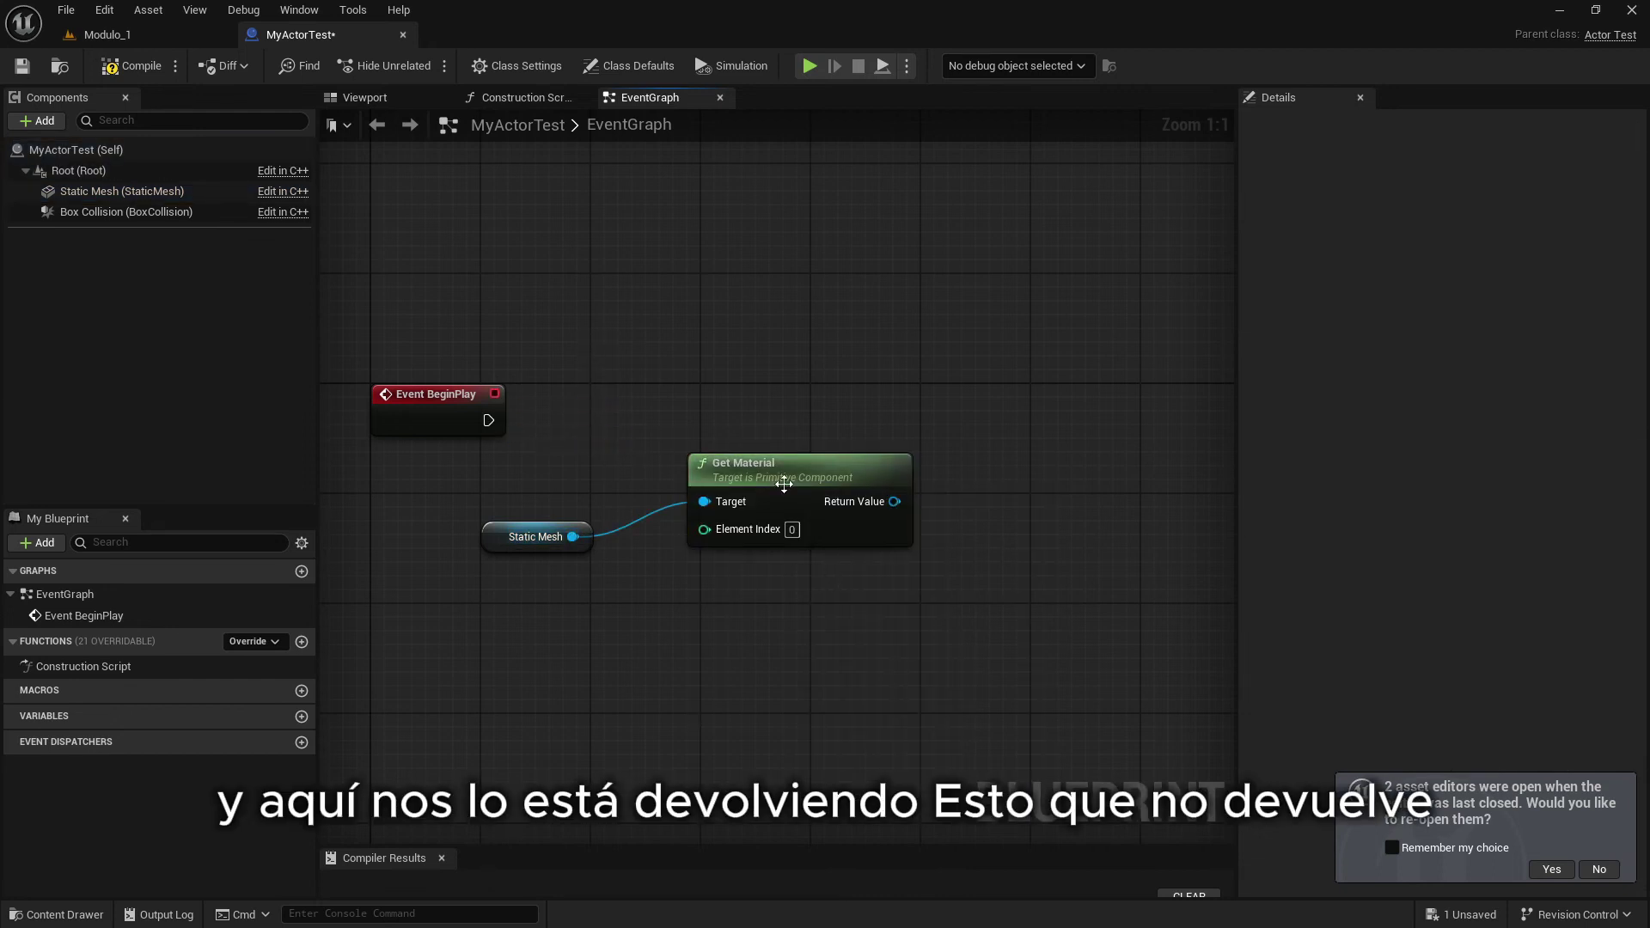
drag(797, 495, 782, 549)
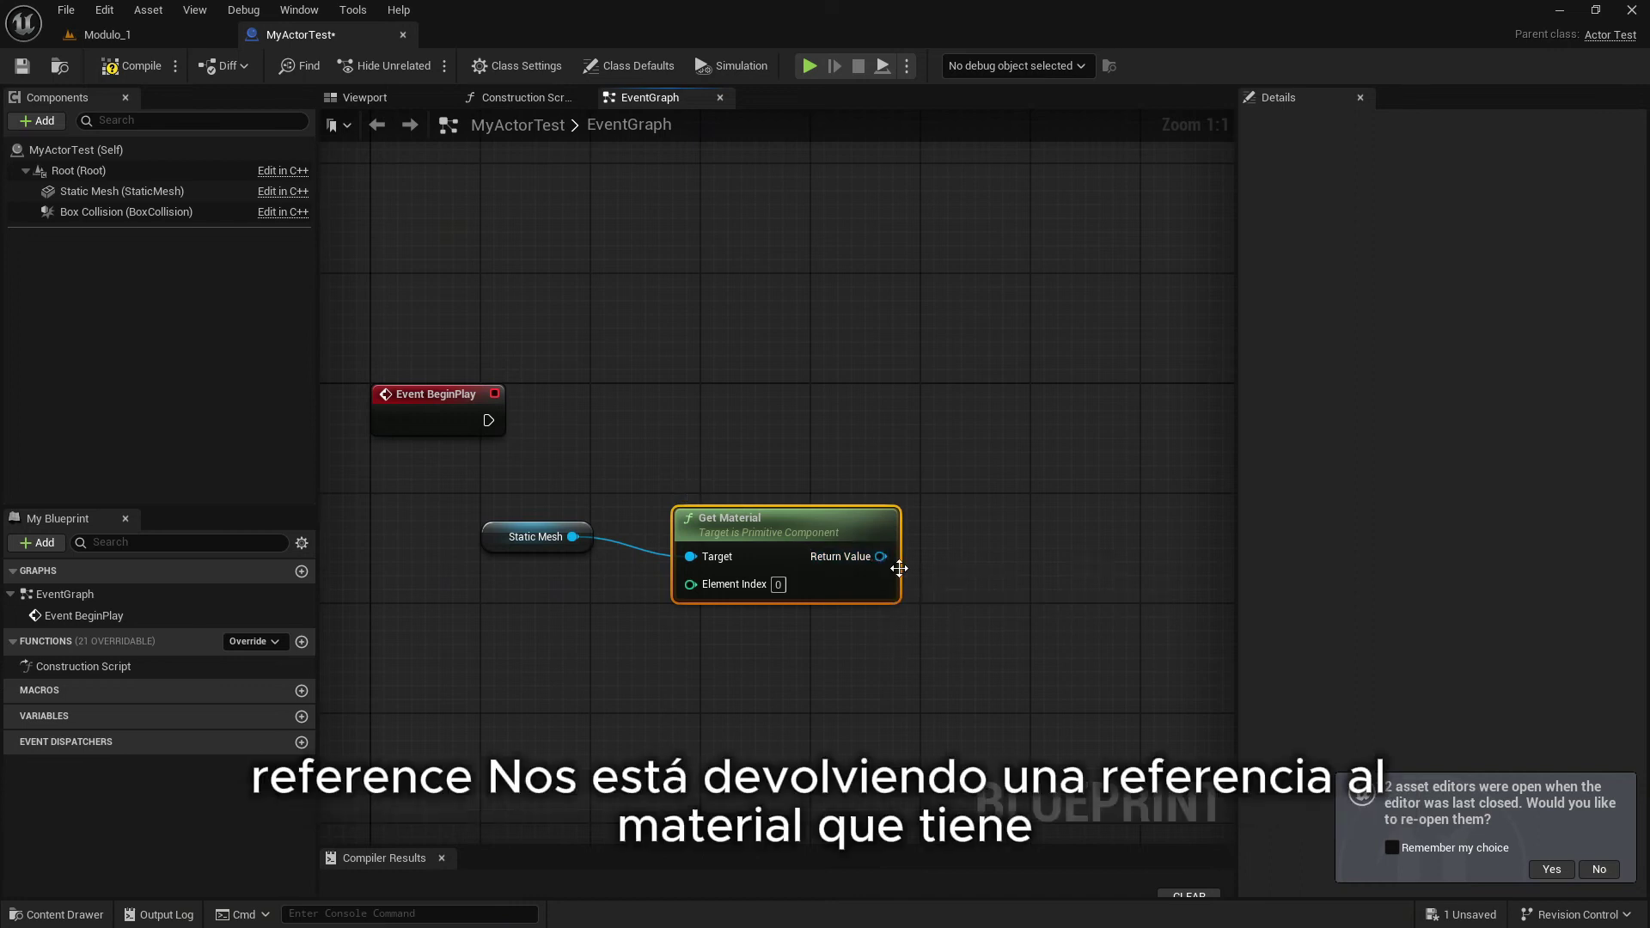
drag(956, 506, 882, 560)
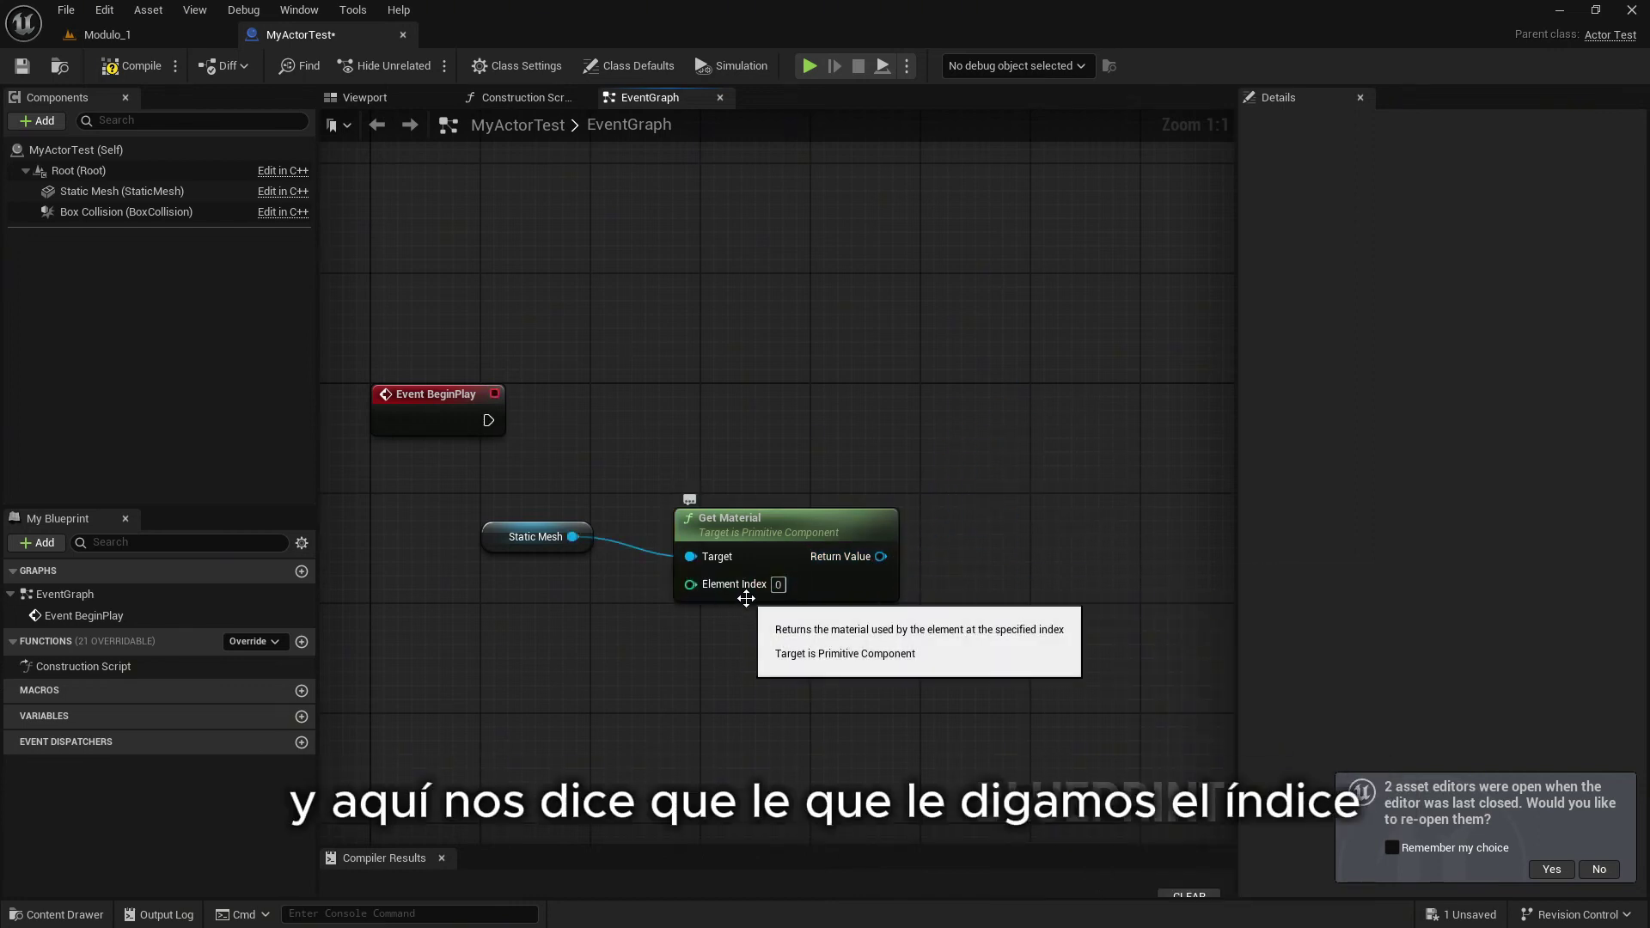
click(122, 191)
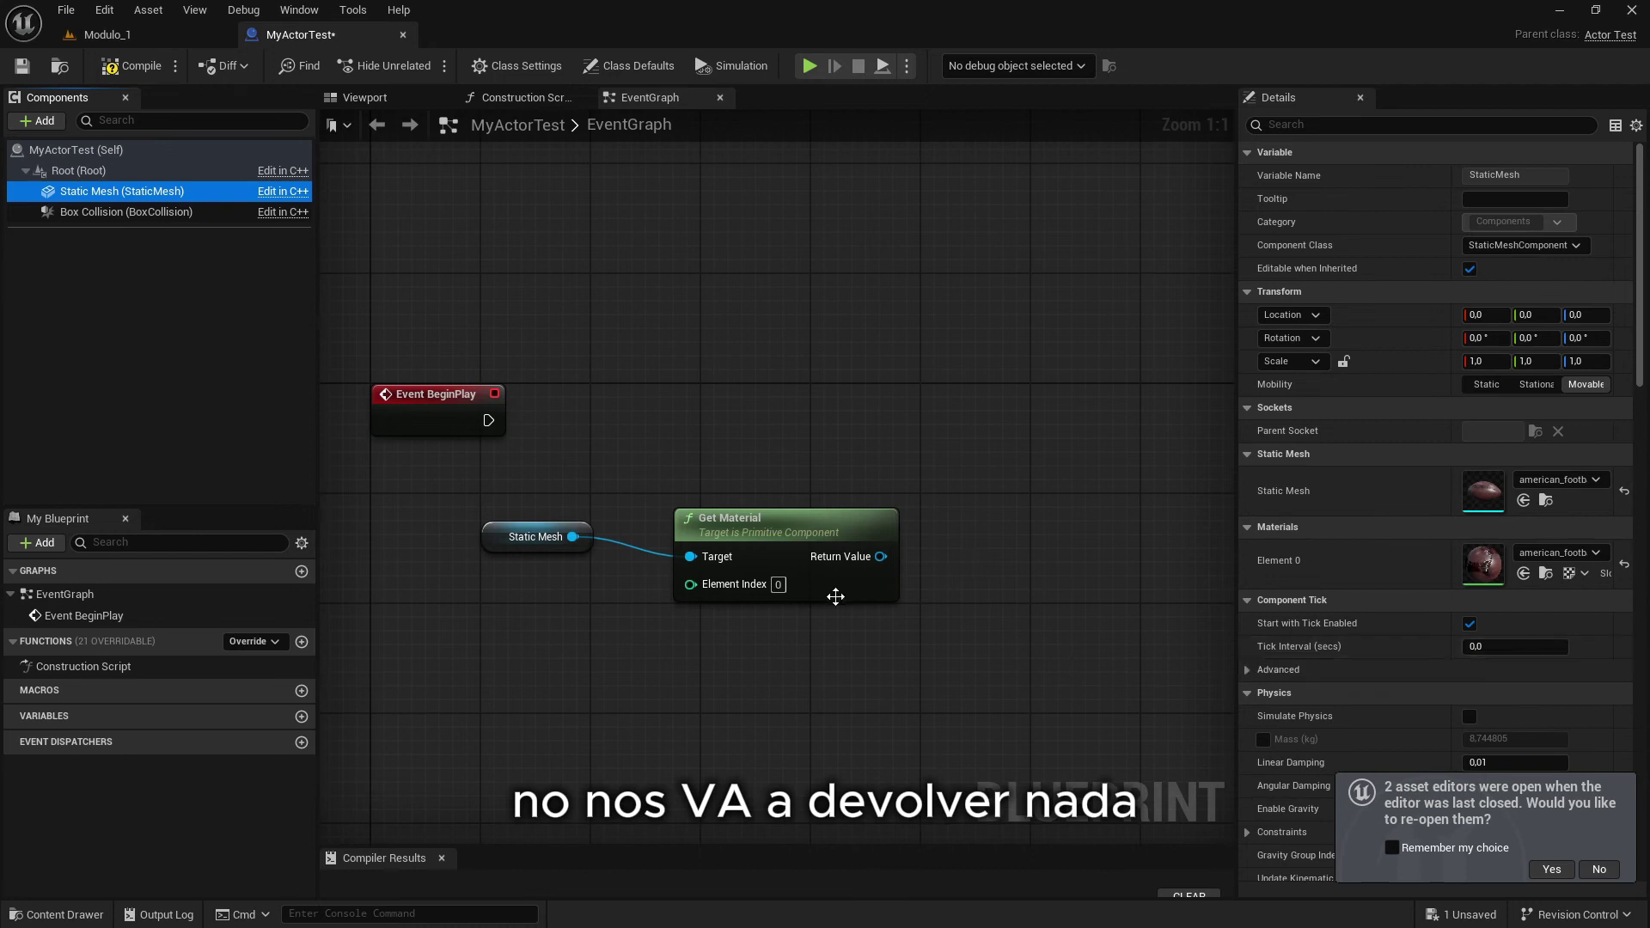
Add the Is Valid function for Get Material's return value and place it above the Get Material node
drag(880, 556, 927, 401)
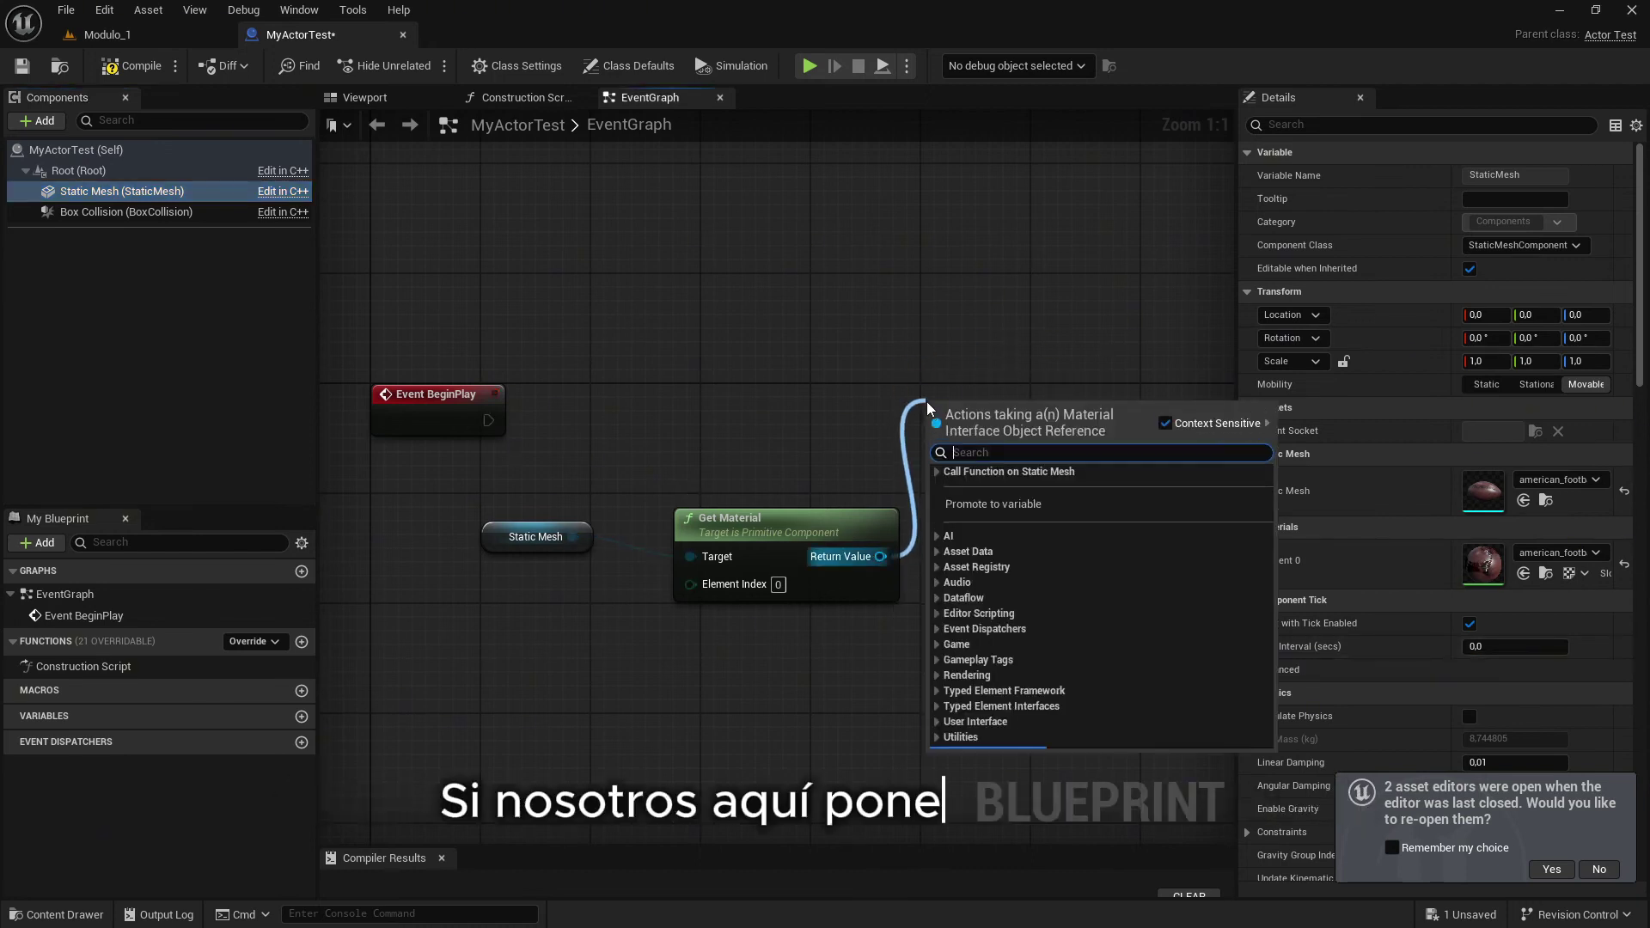
text(is valid)
key(Return)
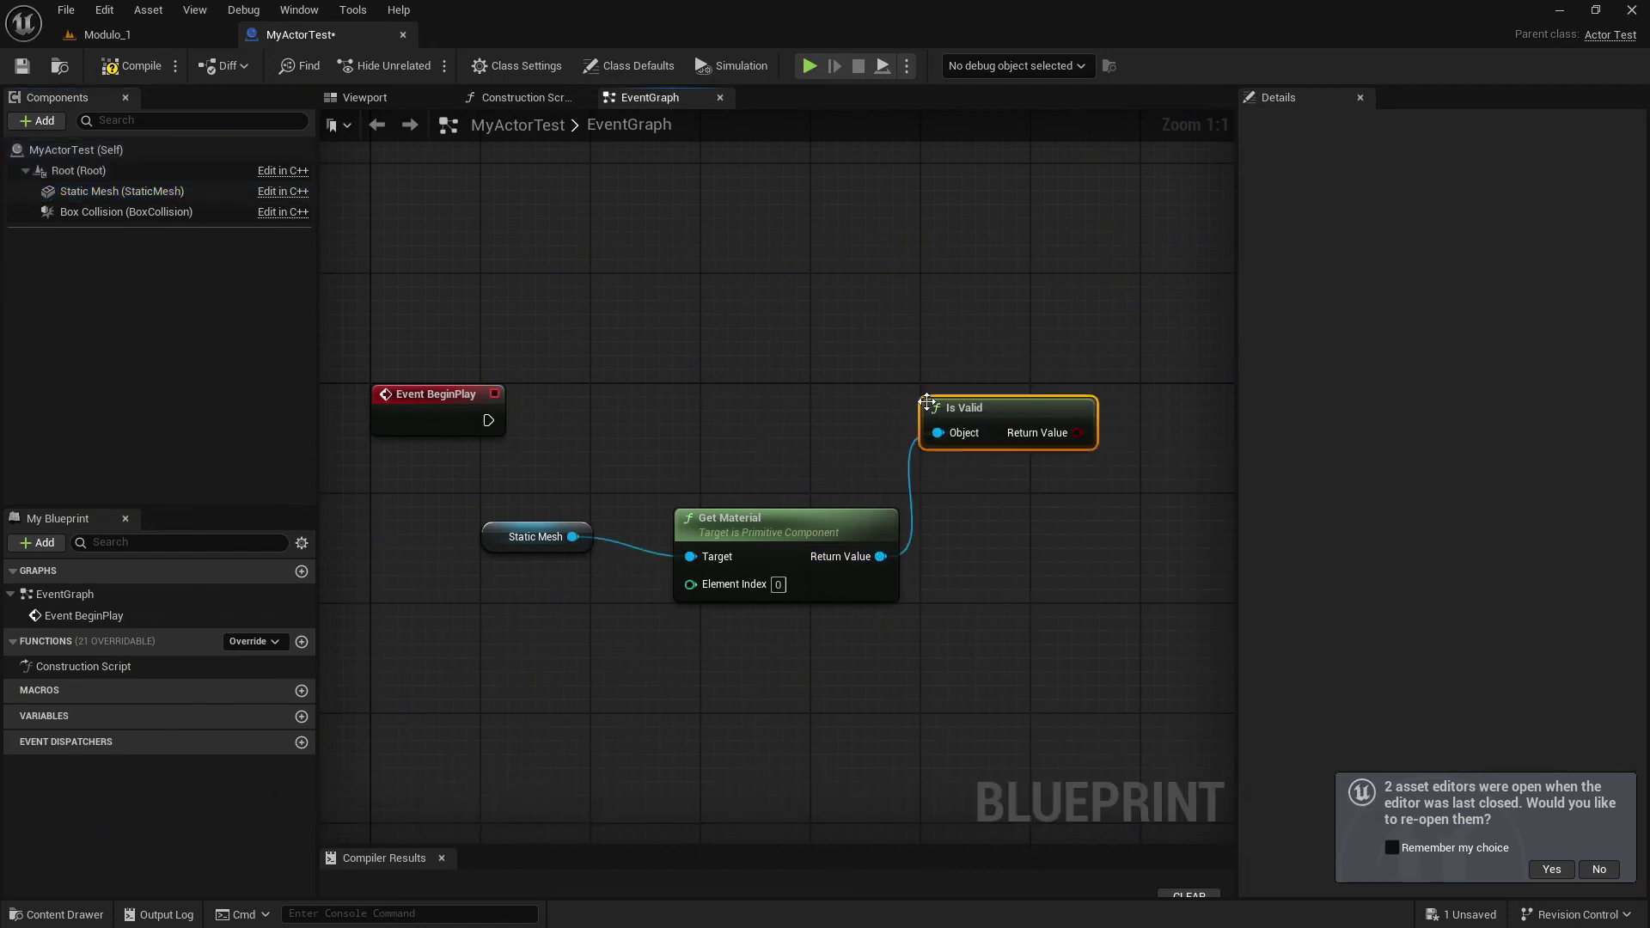
drag(959, 395, 780, 423)
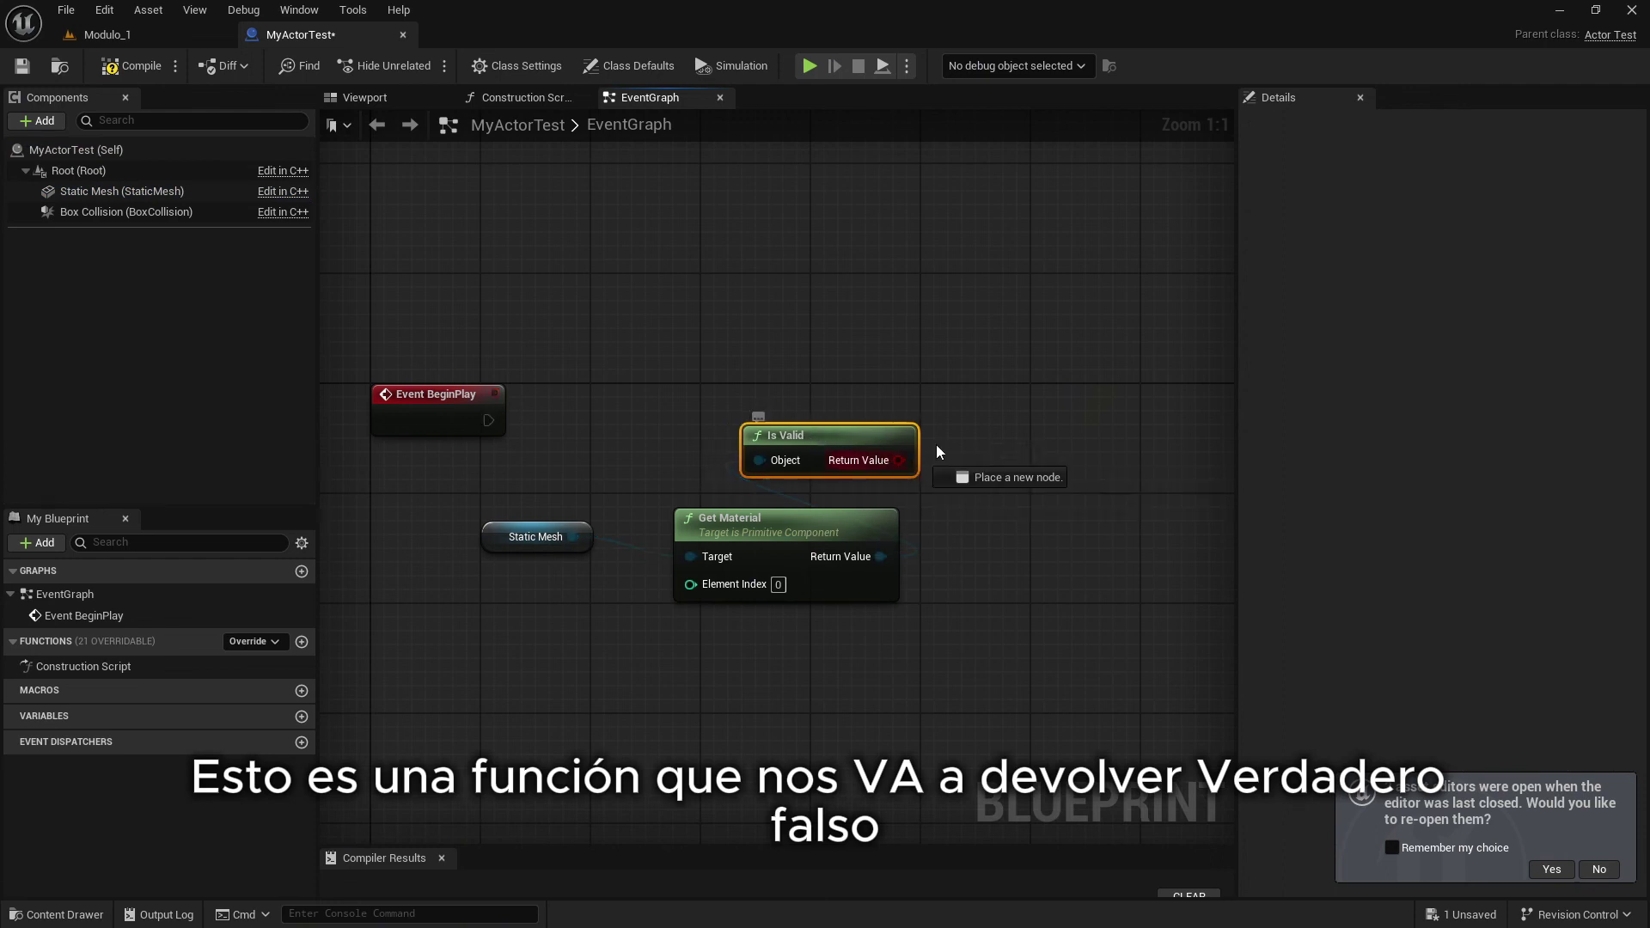
Add a Print String node executed by Event BeginPlay that prints Is Valid's return value, and tidy the conversion node
drag(937, 446, 990, 387)
text(print s)
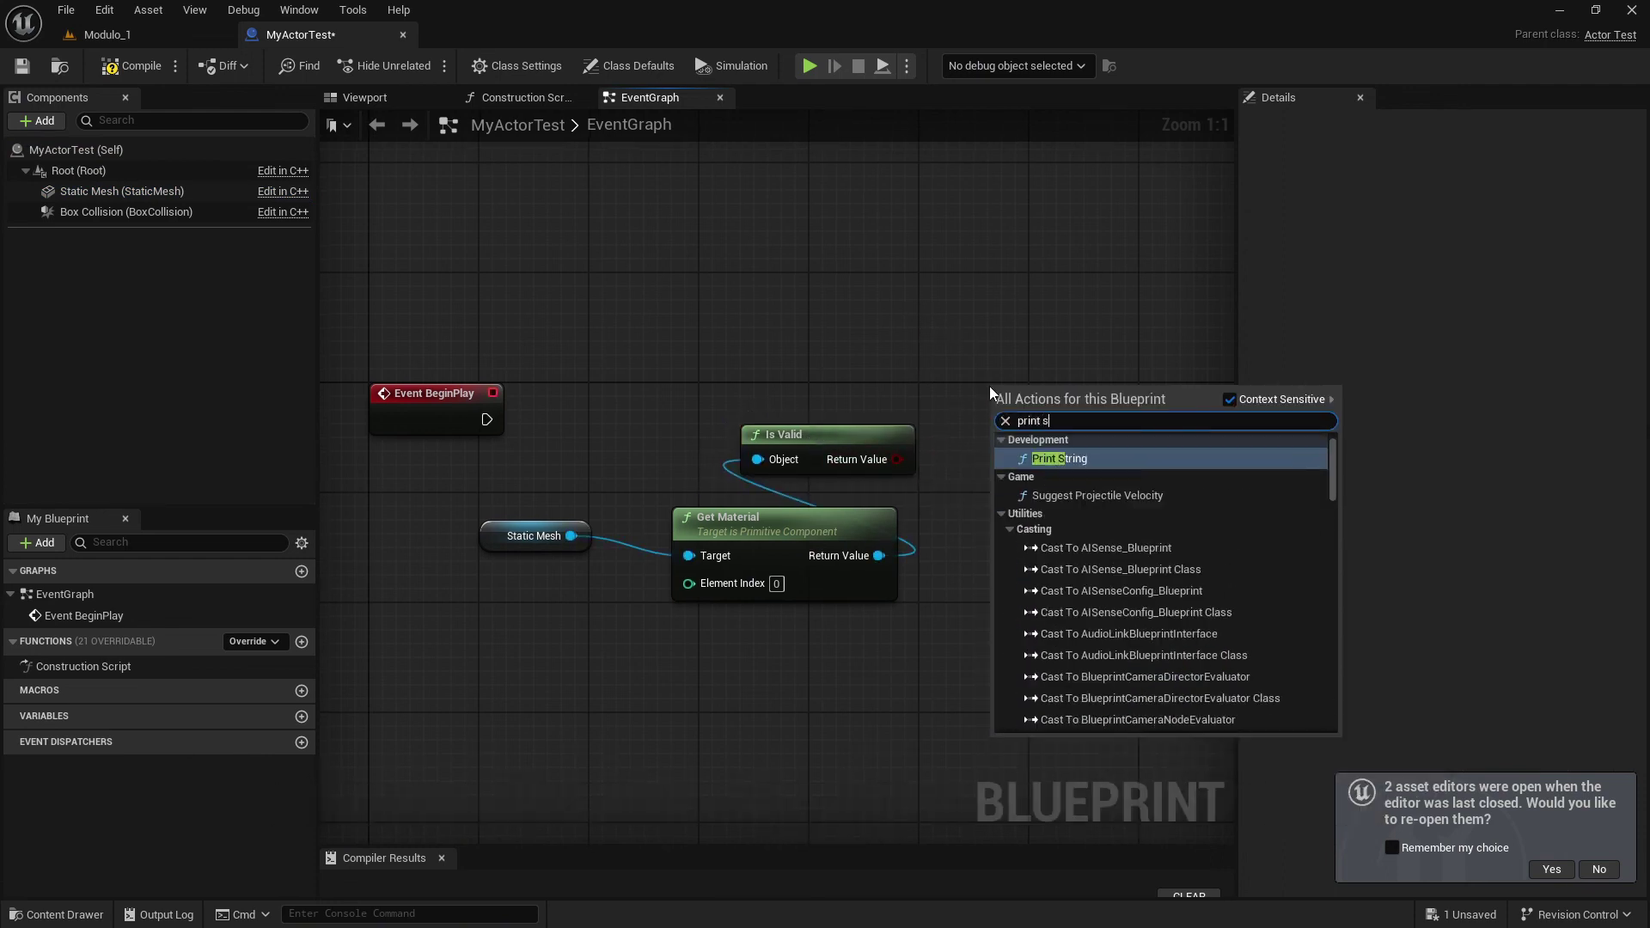
key(Return)
drag(485, 419, 1004, 420)
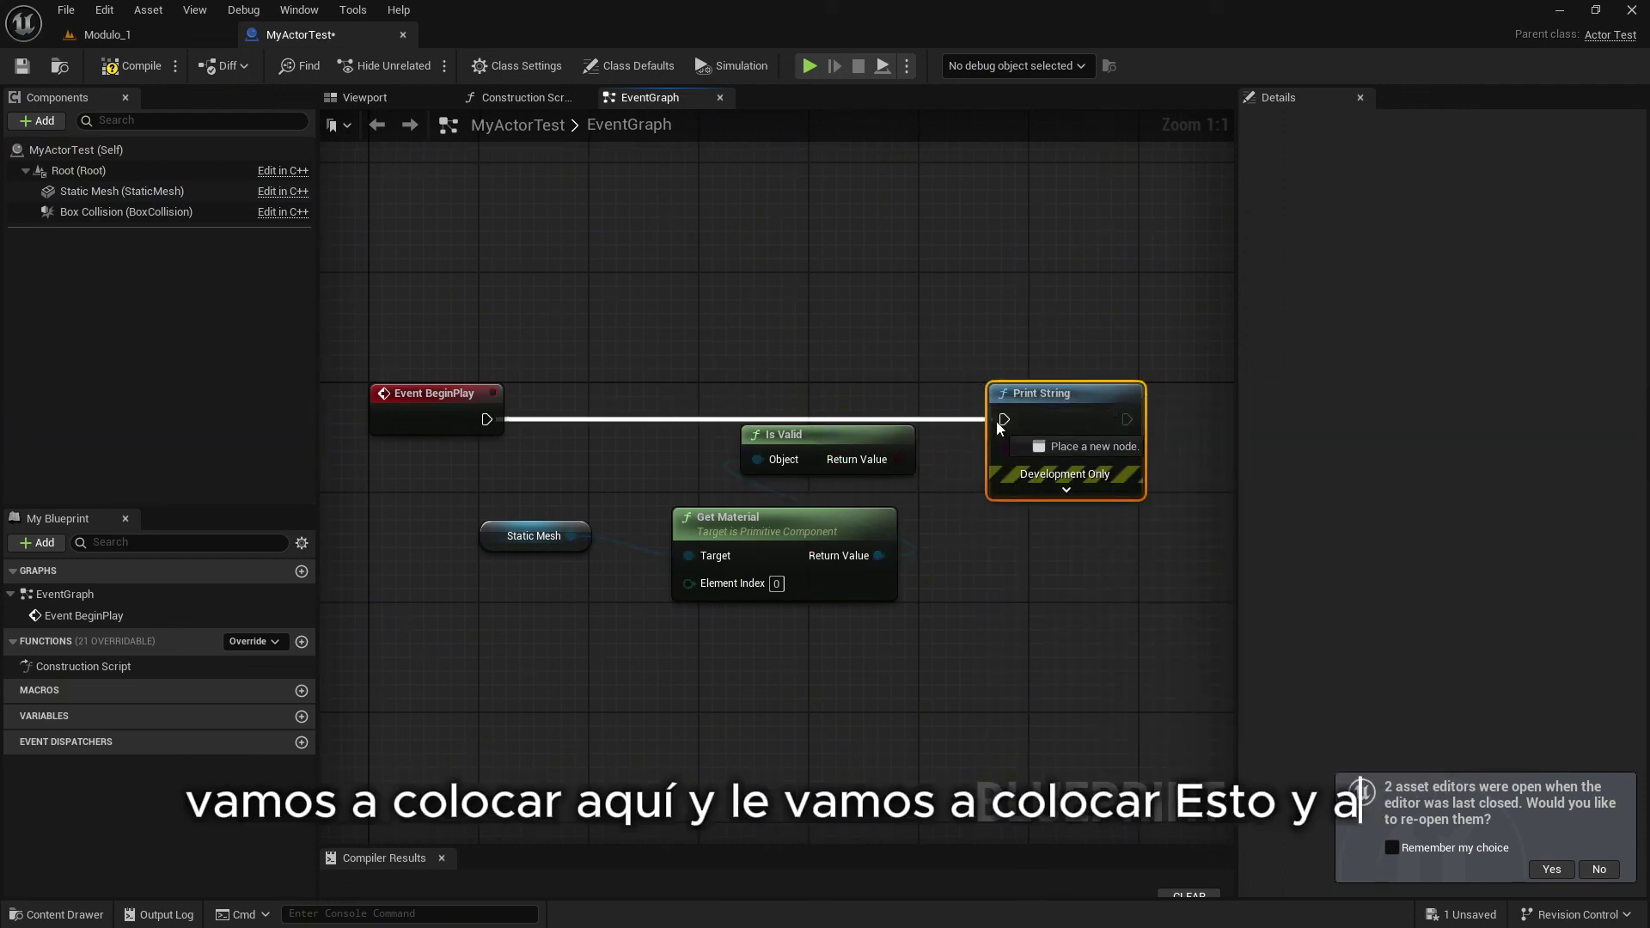
drag(897, 459, 1177, 423)
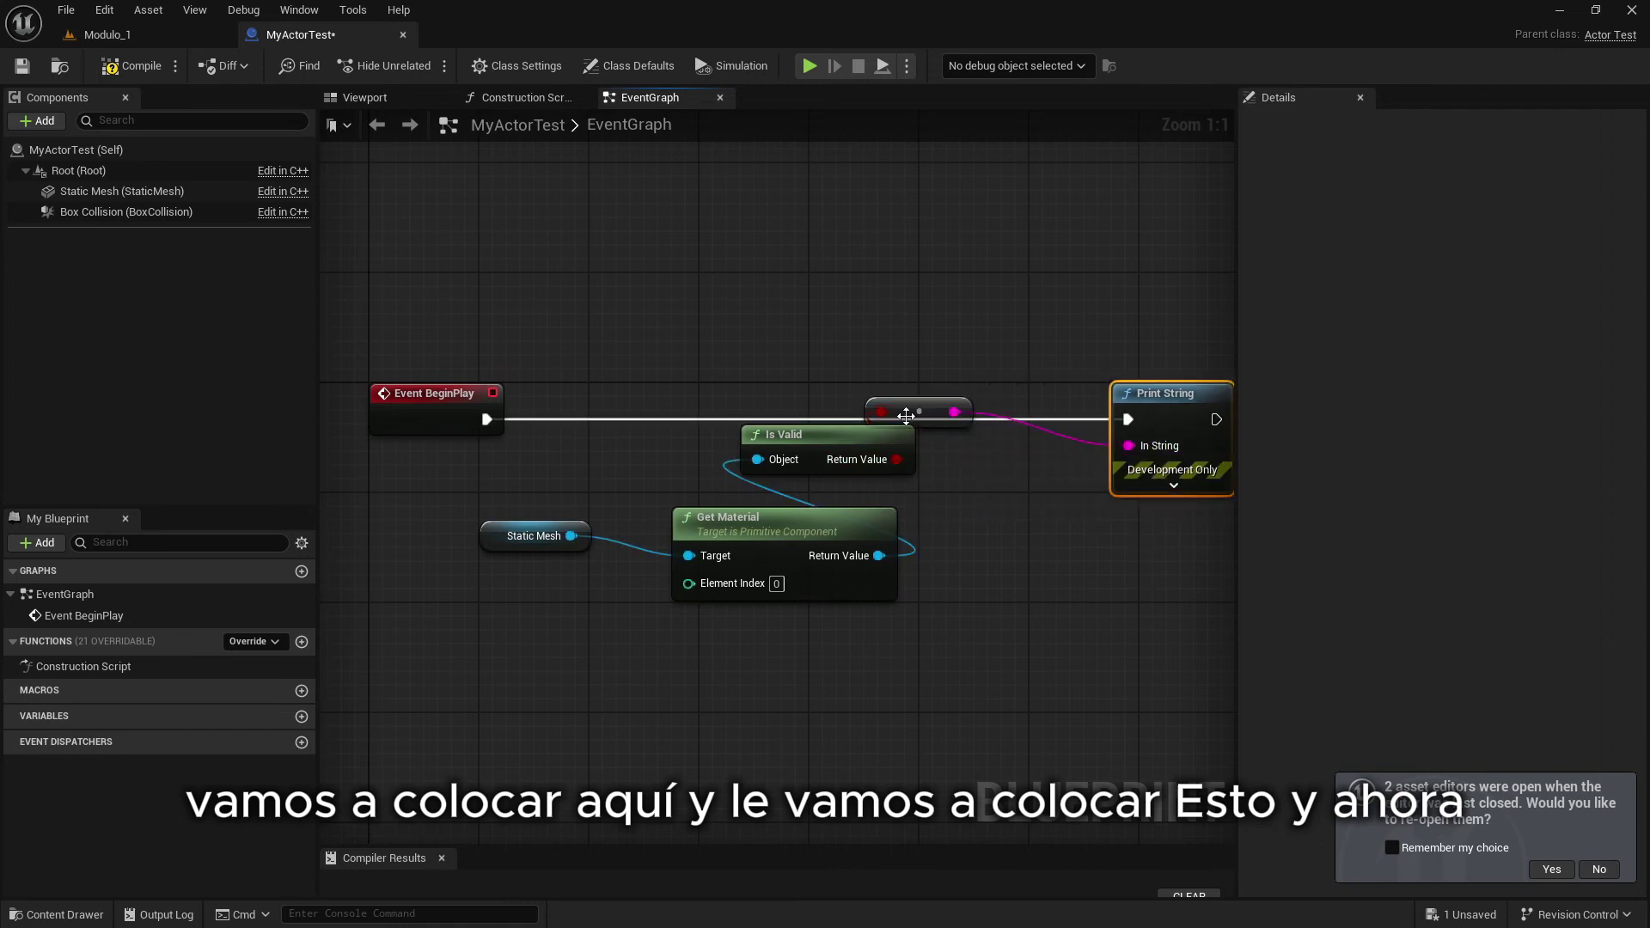
drag(919, 412, 1029, 481)
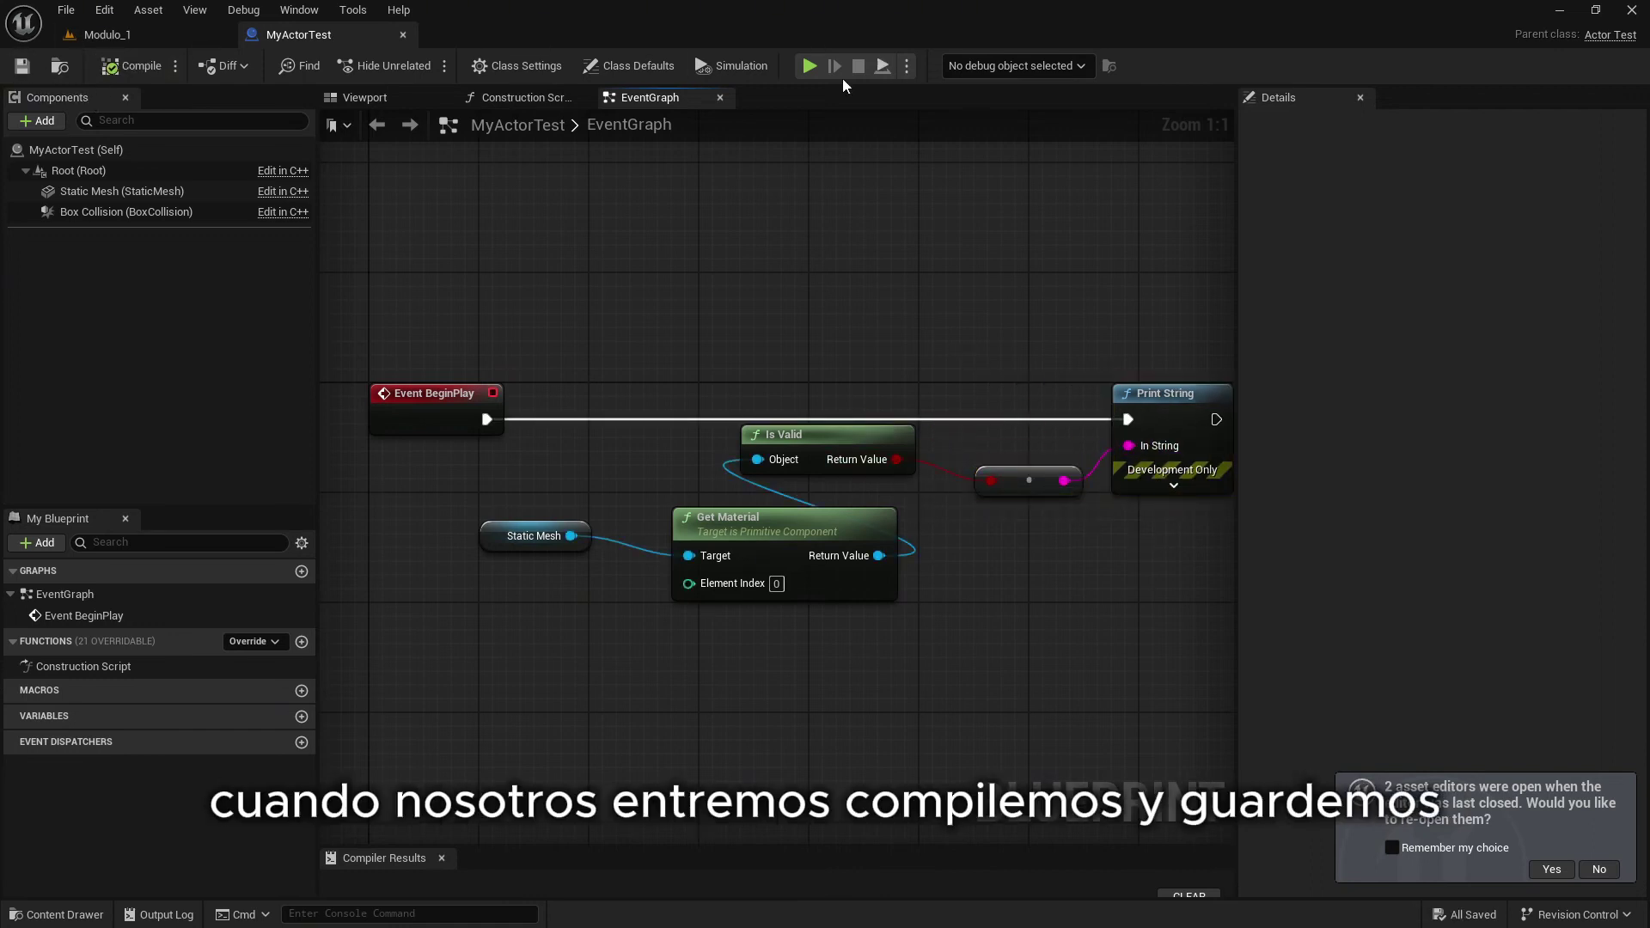
Play the level in a separate preview window, restart it, and check the printed validity result
click(907, 66)
click(972, 156)
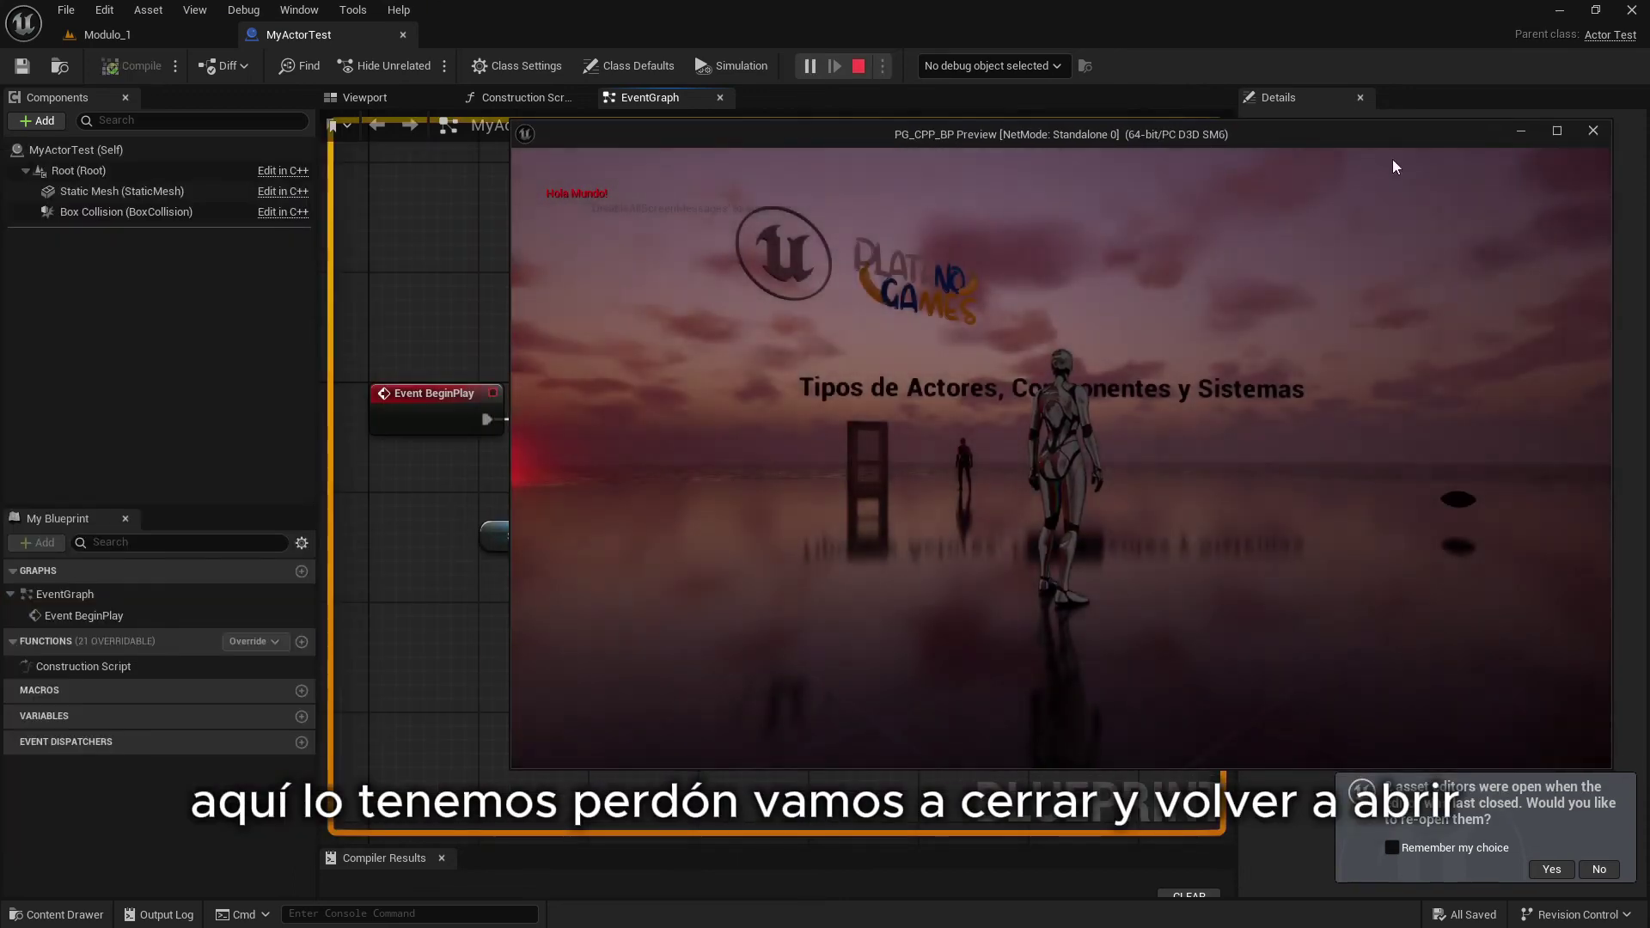
key(Escape)
click(809, 66)
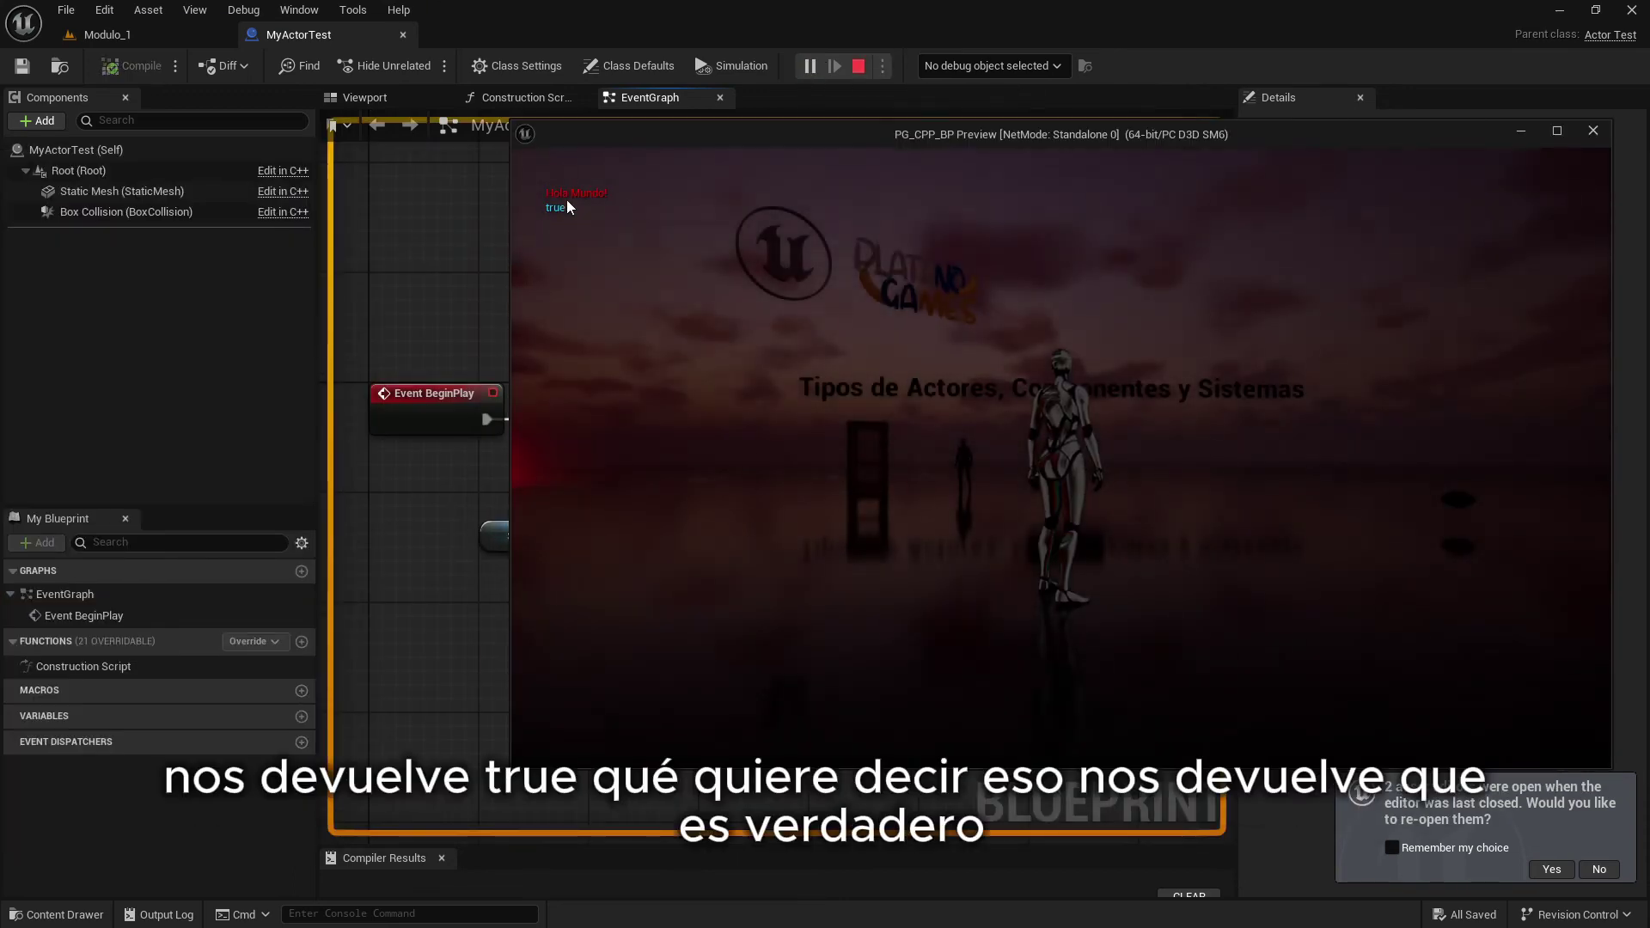
key(Escape)
Set Get Material's Element Index to 1 and play the level again to check the printed result
right_drag(894, 443, 831, 417)
drag(453, 478, 742, 588)
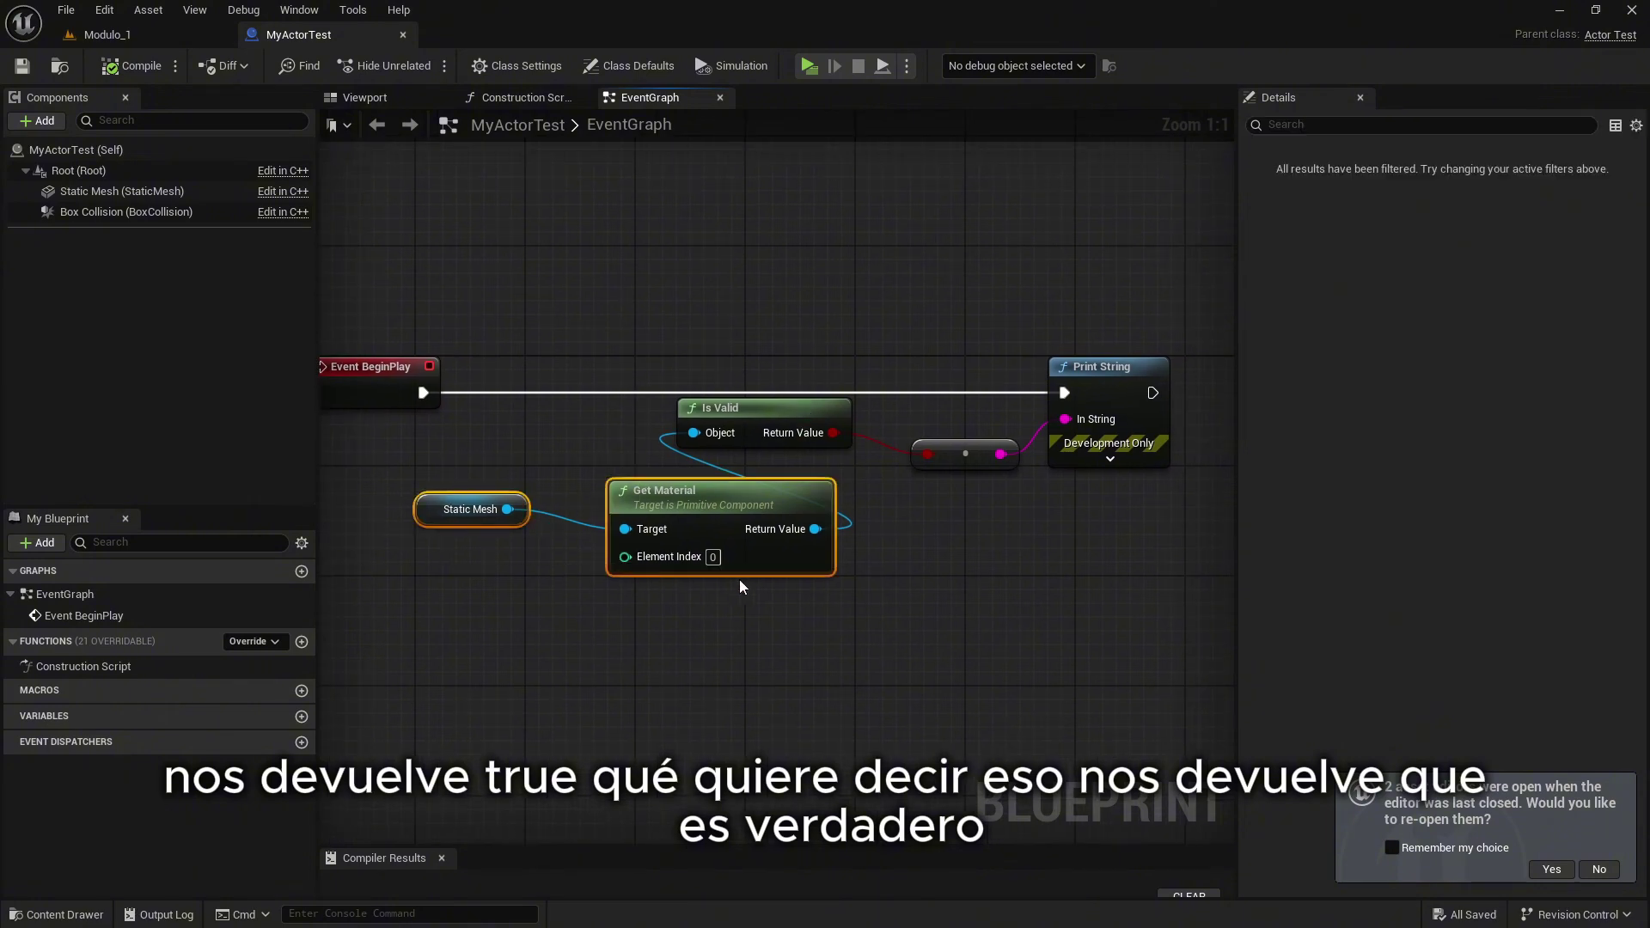
click(714, 557)
text(1)
click(713, 617)
right_drag(735, 611, 791, 609)
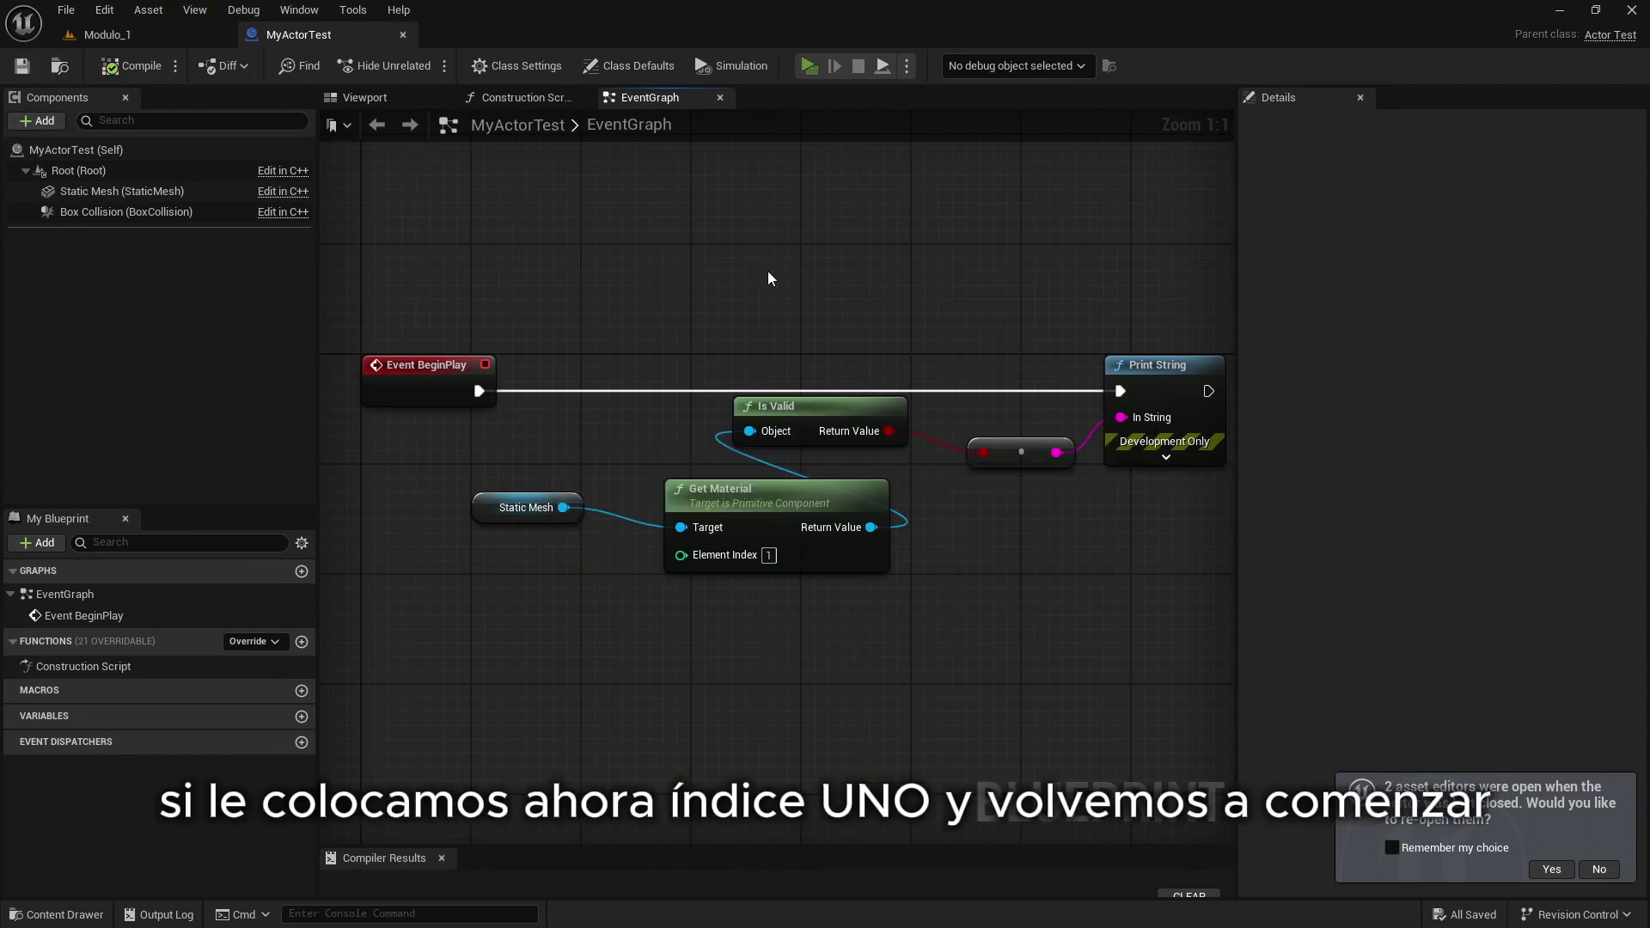
key(alt+p)
key(Escape)
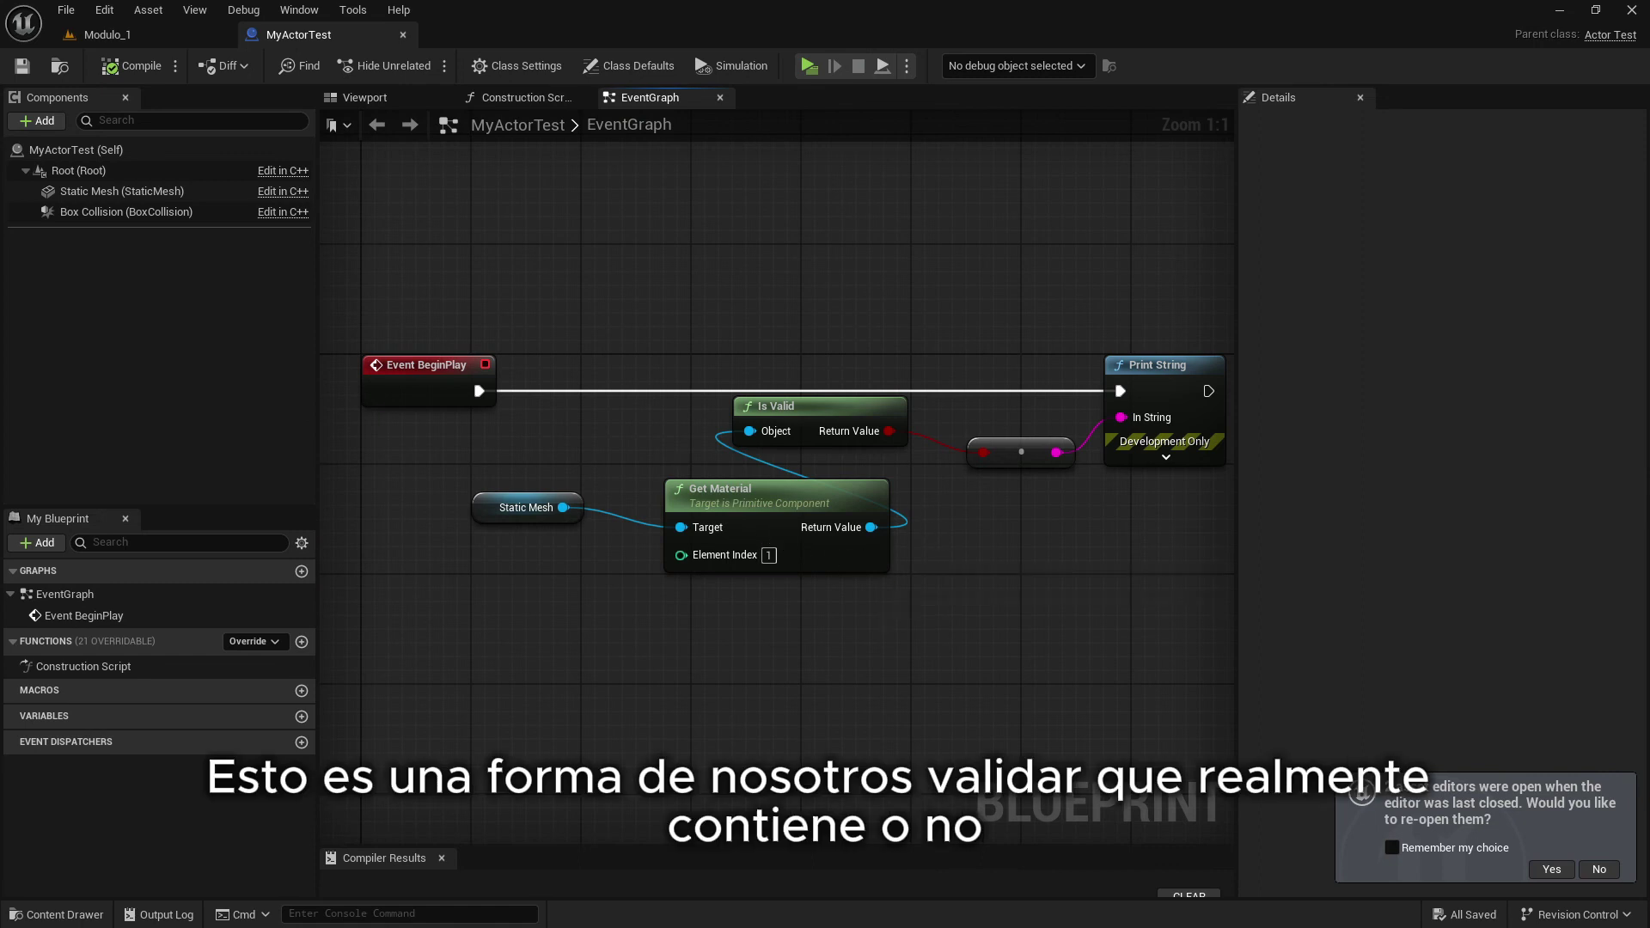
Delete the Print String node, its conversion node and the Is Valid function node
right_drag(1014, 510, 926, 510)
drag(1027, 518, 838, 325)
key(Delete)
click(731, 401)
key(Delete)
Add an Is Valid execution node for Get Material's return value, run it from Event BeginPlay and align it with the event
drag(783, 521, 864, 444)
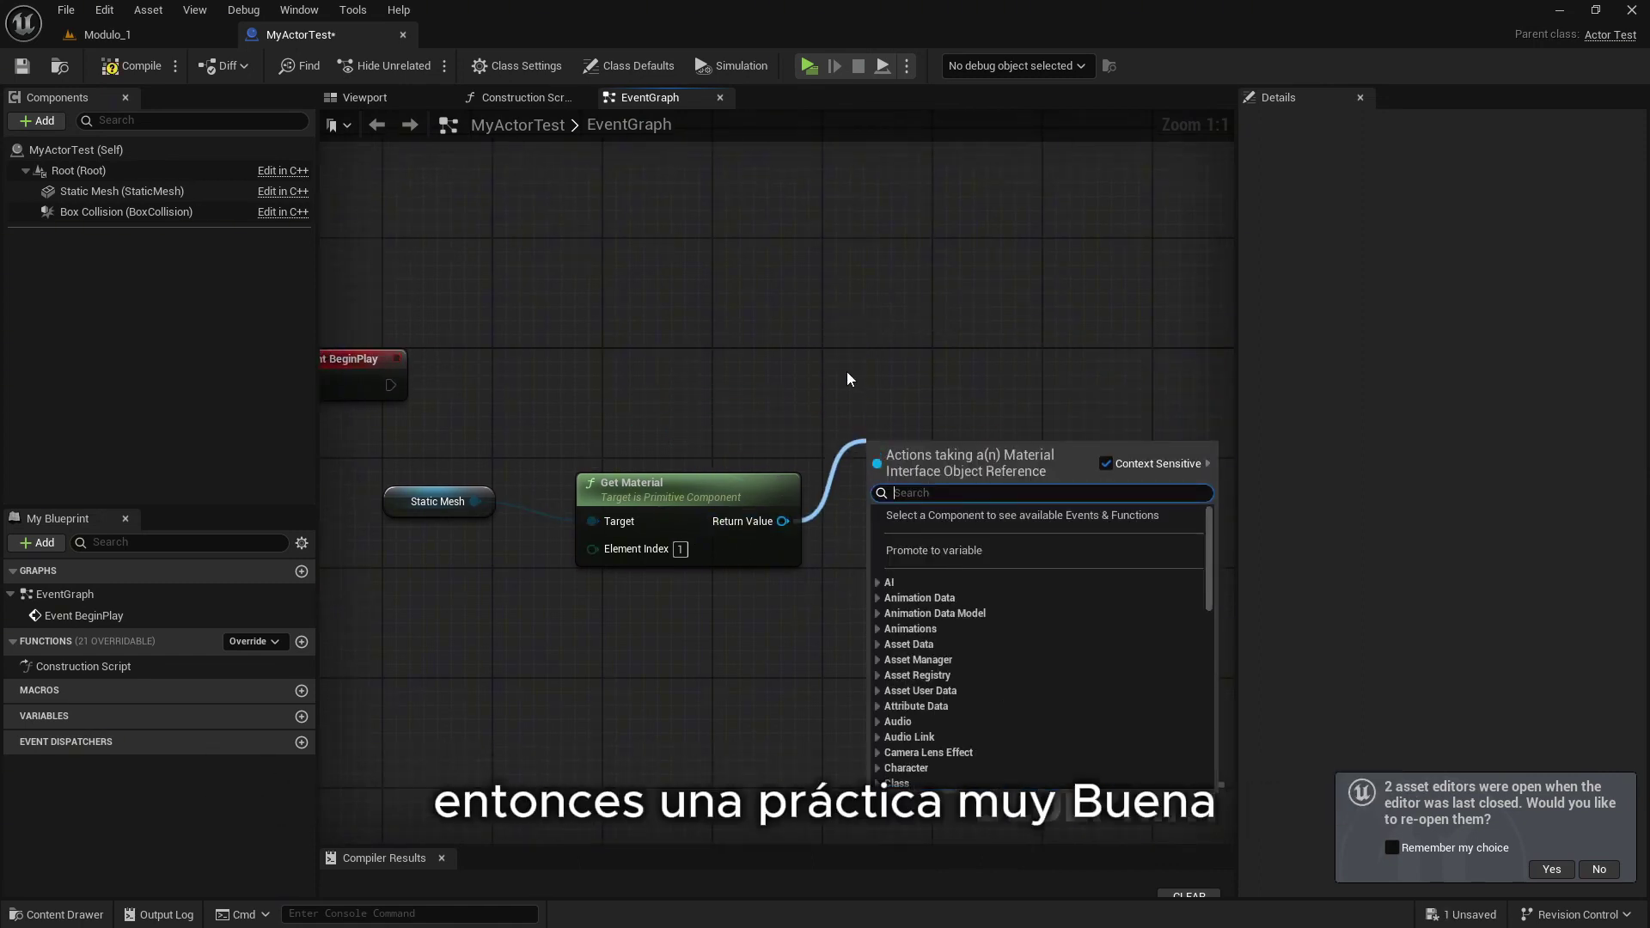
text(is valid)
key(Return)
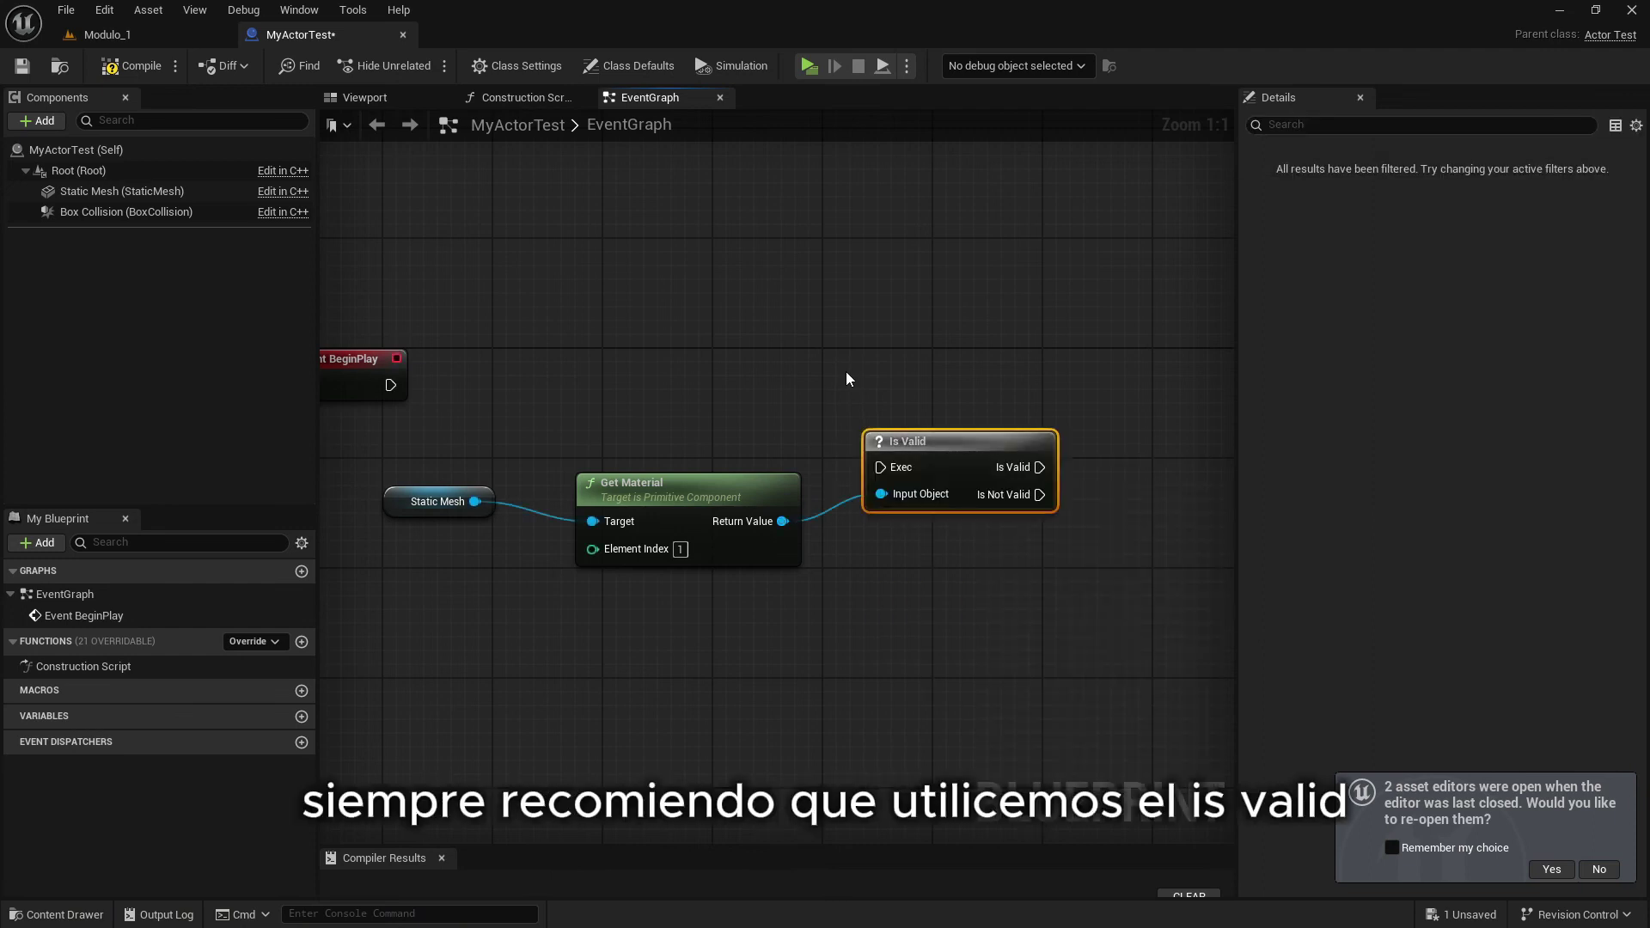
drag(880, 467, 390, 385)
drag(965, 468, 925, 385)
click(891, 497)
right_drag(891, 497, 787, 485)
Add a Create Dynamic Material Instance node sourced from Get Material's return value and run it from the Is Valid output
drag(680, 509, 973, 417)
text(create dynamic)
key(Return)
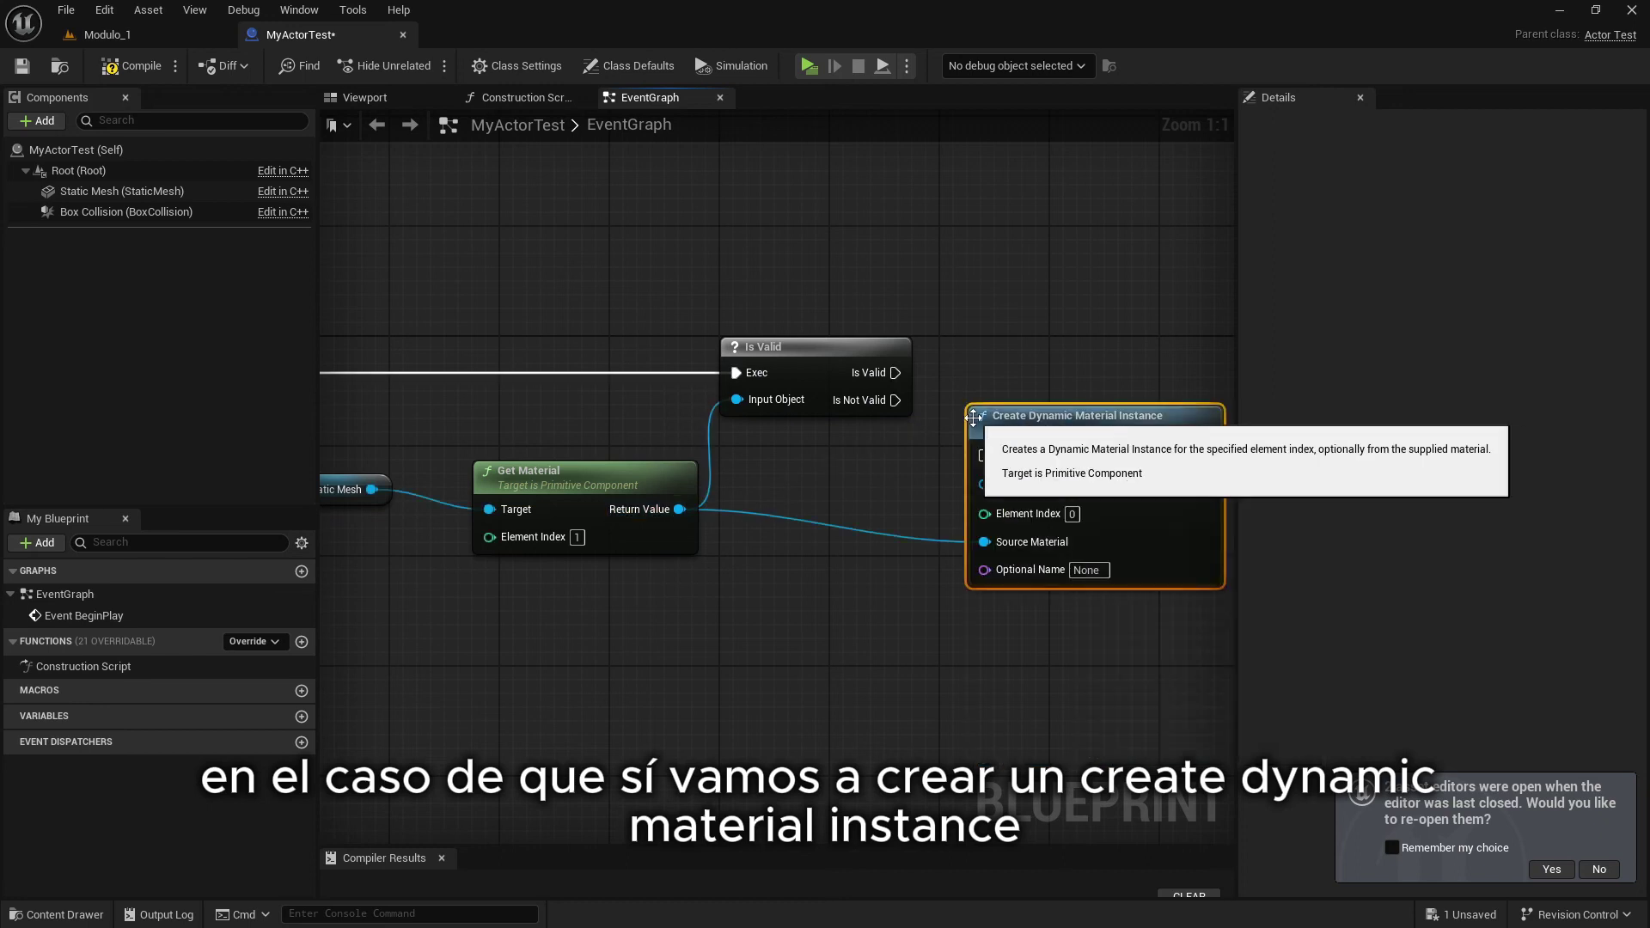
drag(986, 456, 895, 372)
drag(1034, 416, 1080, 346)
right_drag(996, 541, 938, 537)
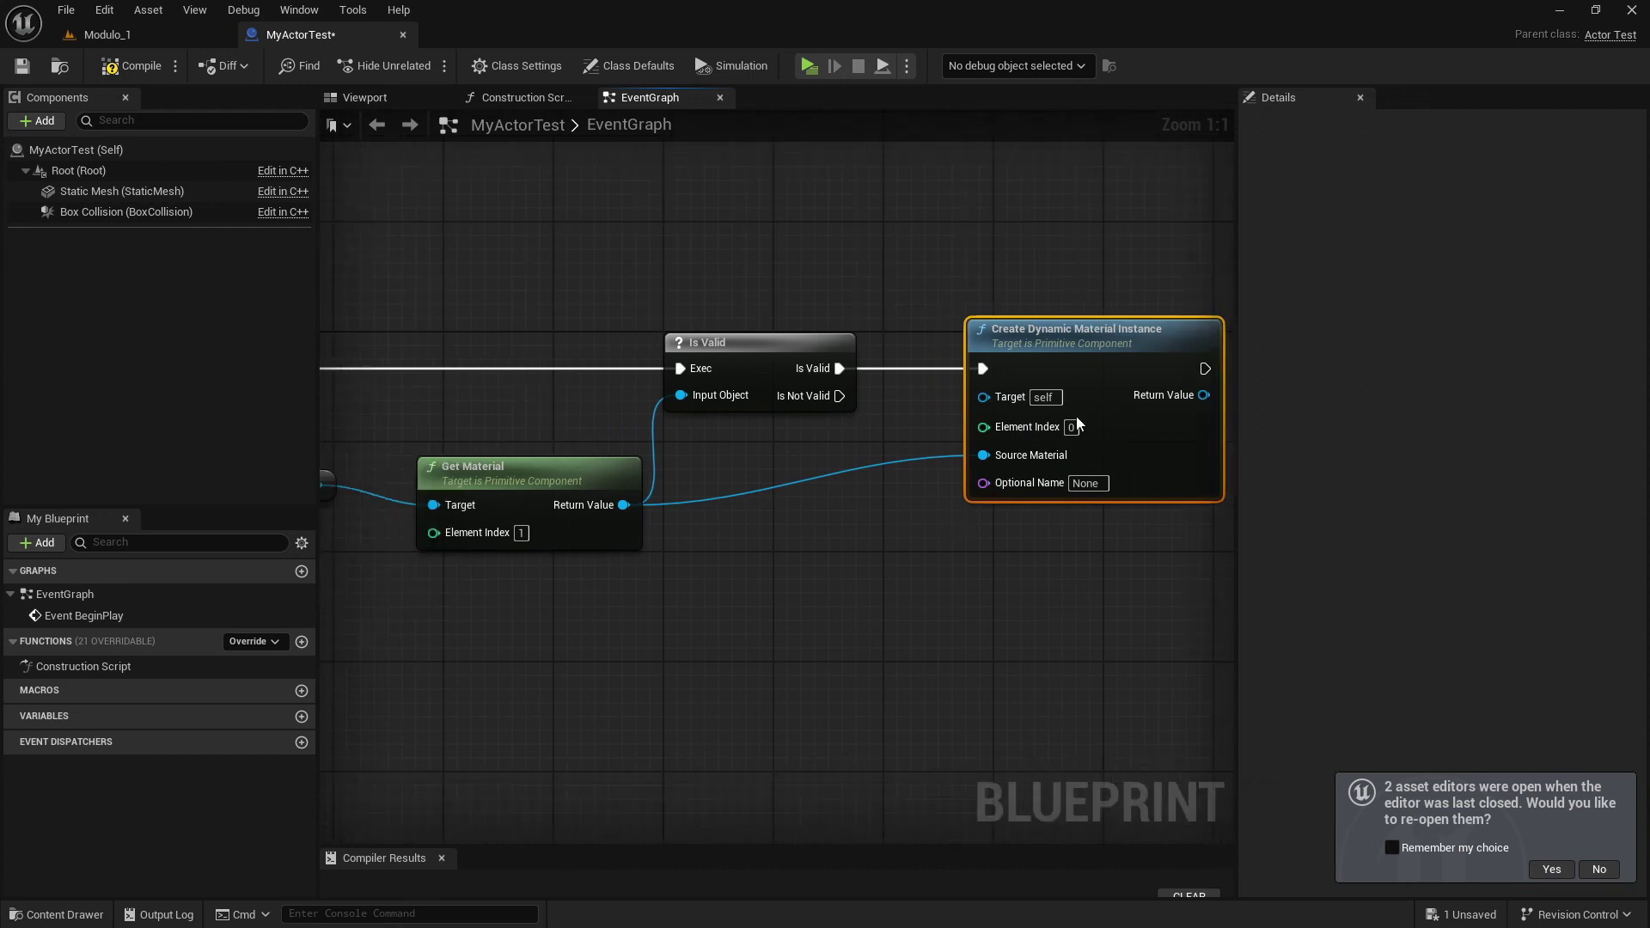
drag(1077, 421, 1118, 421)
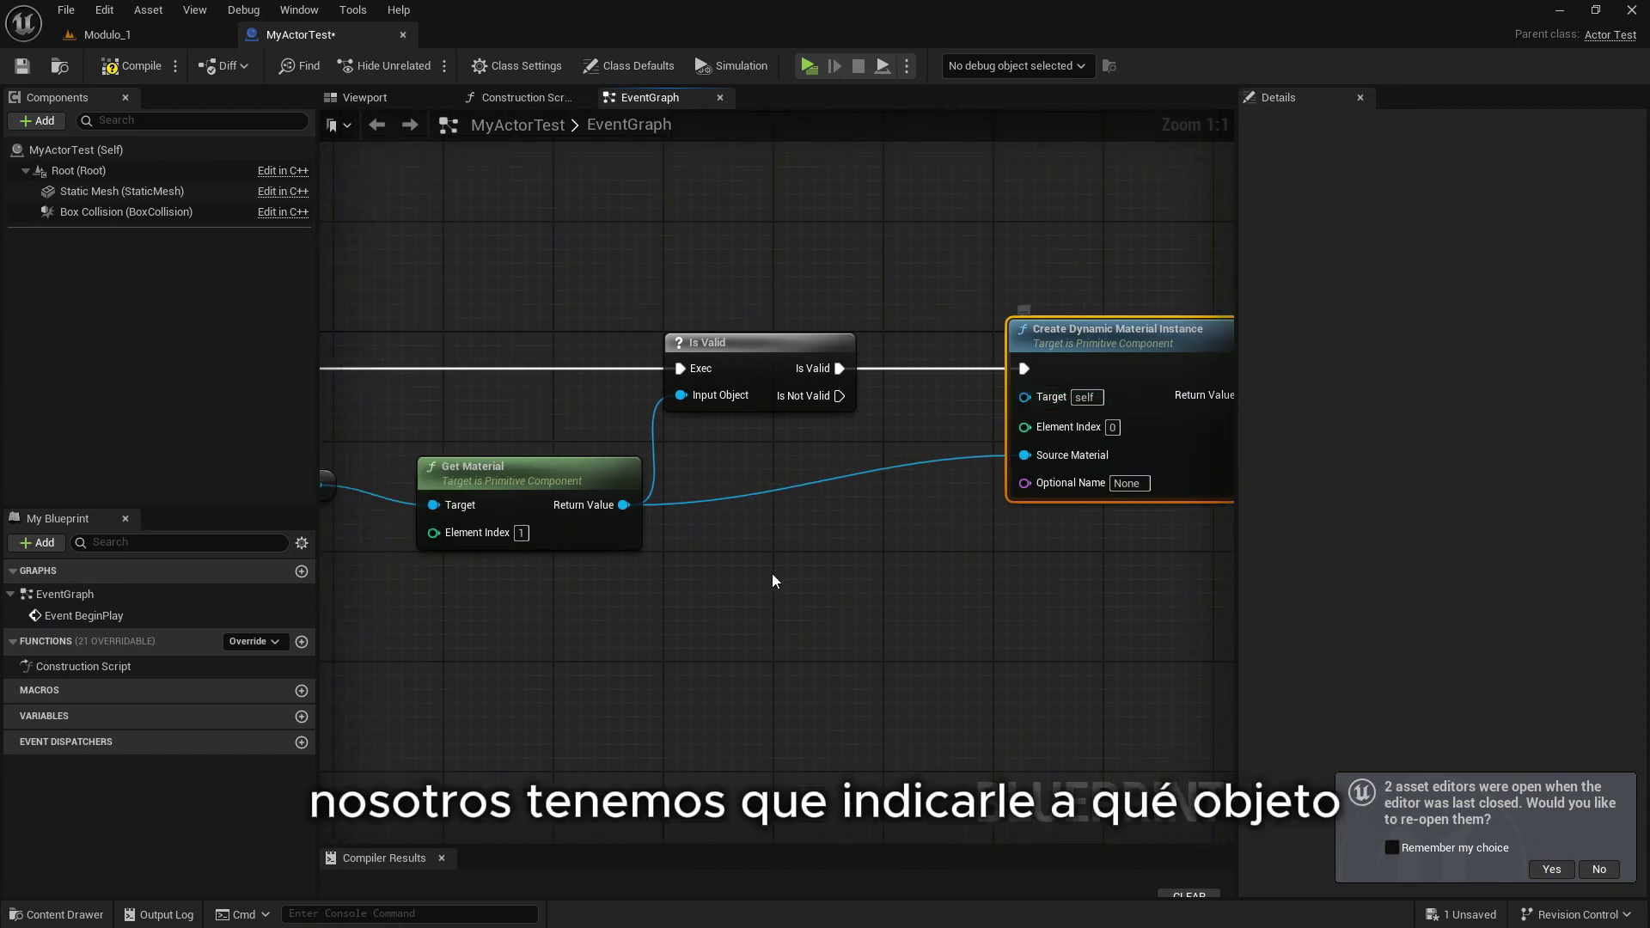
Duplicate the Static Mesh reference, connect it to Create Dynamic Material Instance's Target, and place it beside that node
right_drag(772, 574, 857, 551)
click(365, 468)
key(ctrl+v)
drag(938, 544, 936, 494)
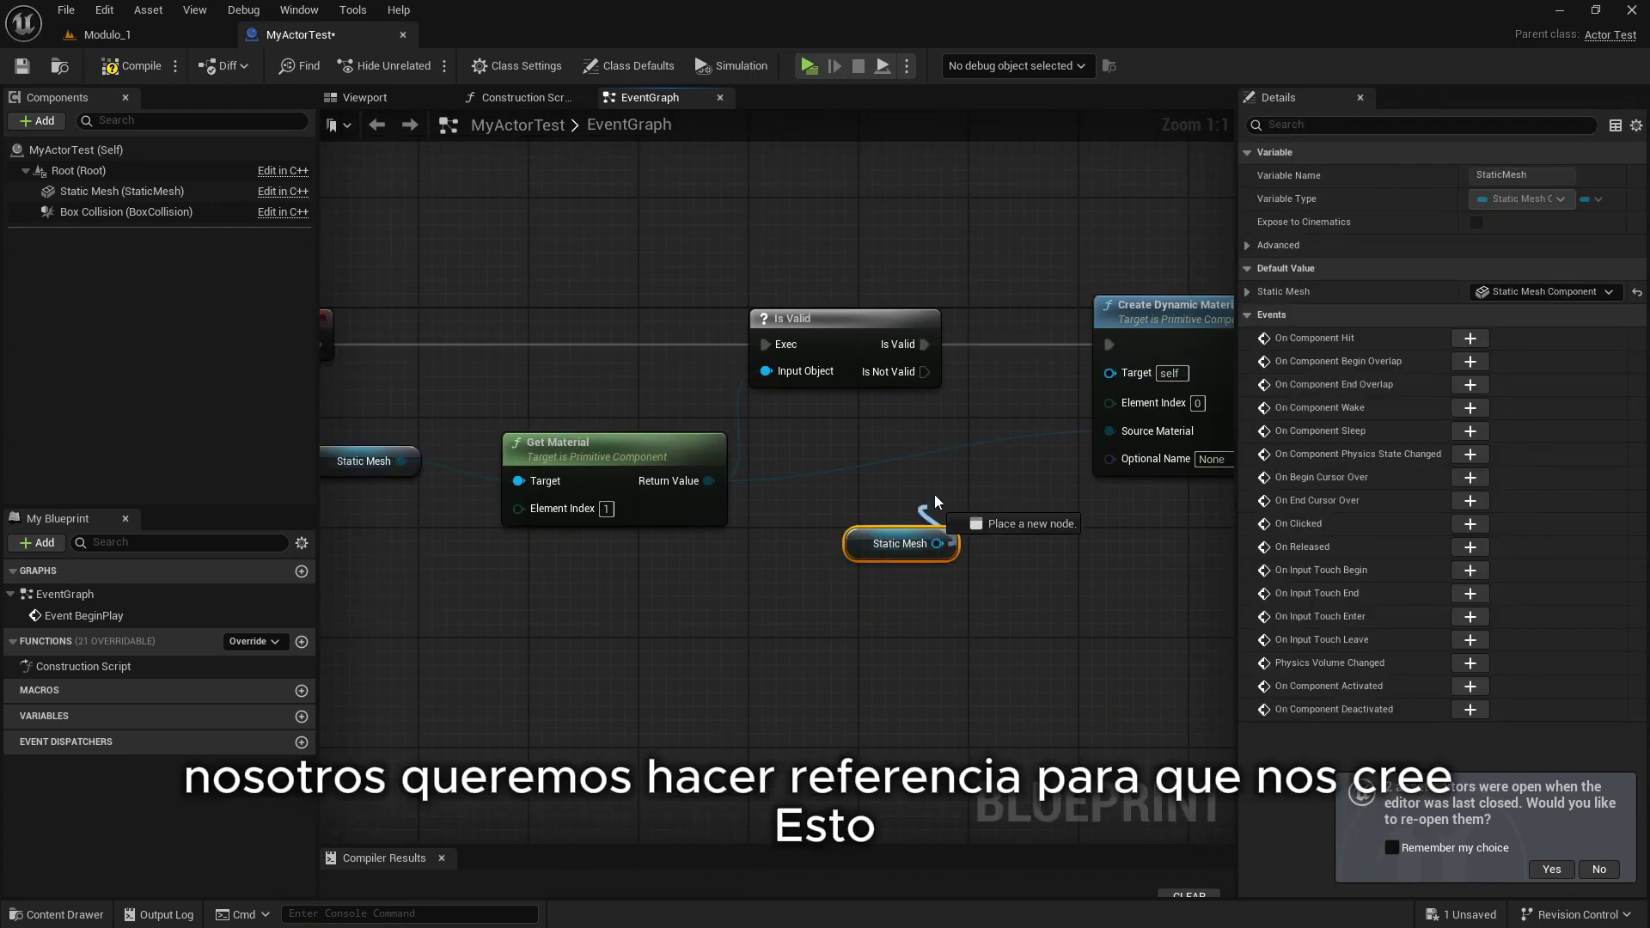
drag(1110, 367, 1110, 368)
drag(867, 554, 964, 375)
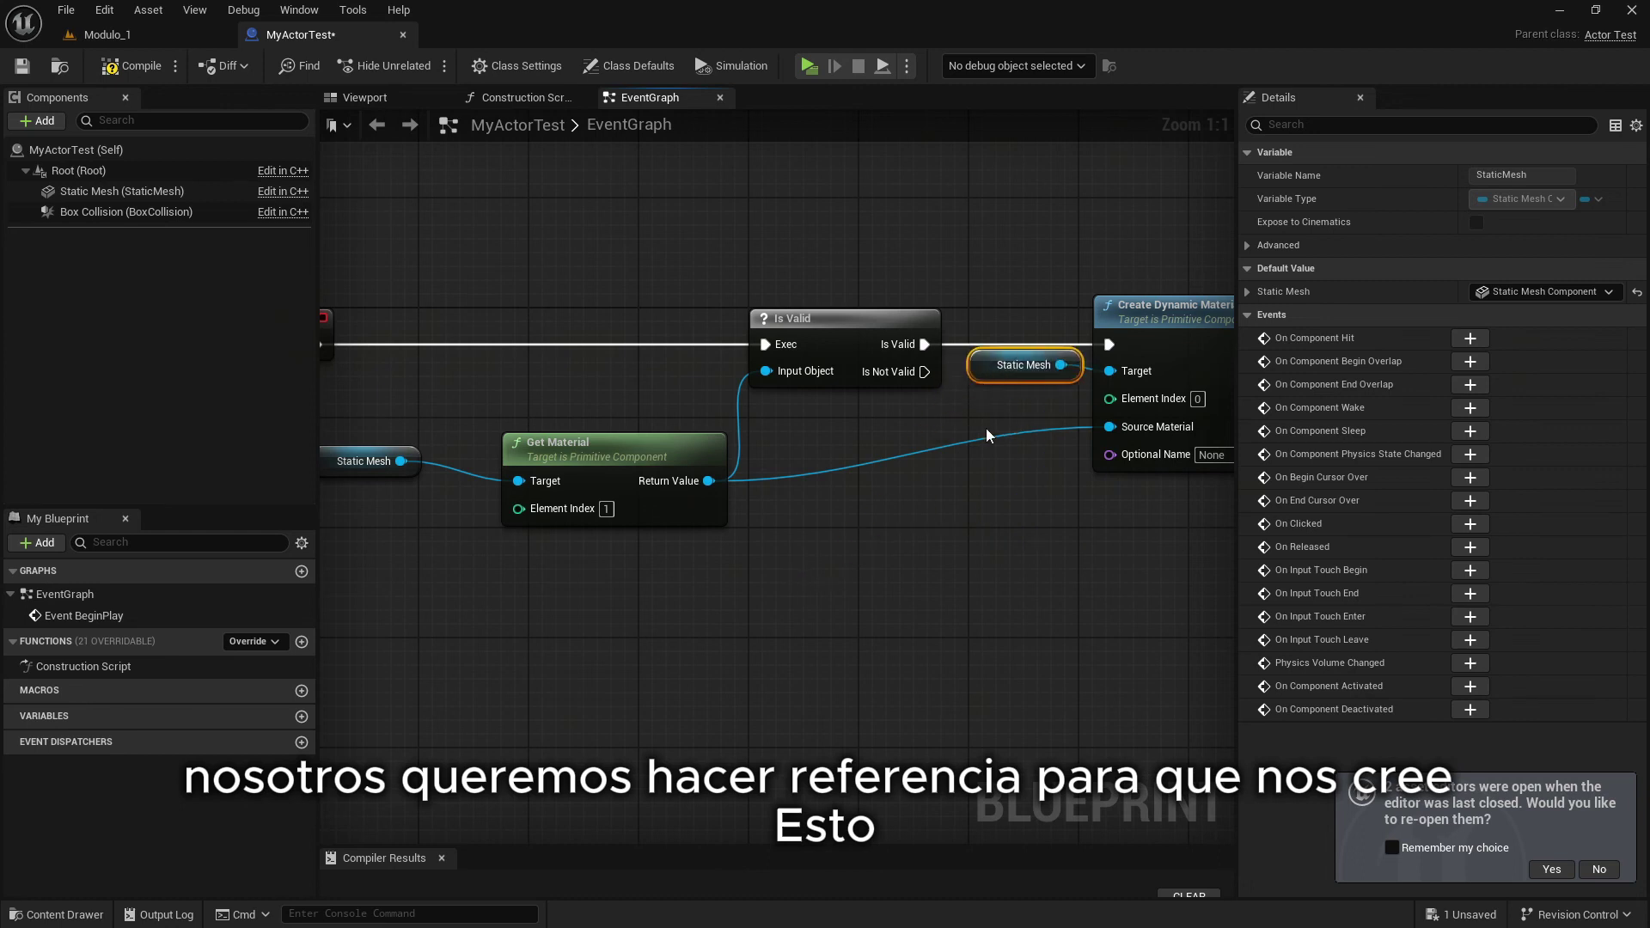
right_drag(971, 542, 697, 612)
drag(896, 441, 924, 443)
drag(715, 443, 715, 458)
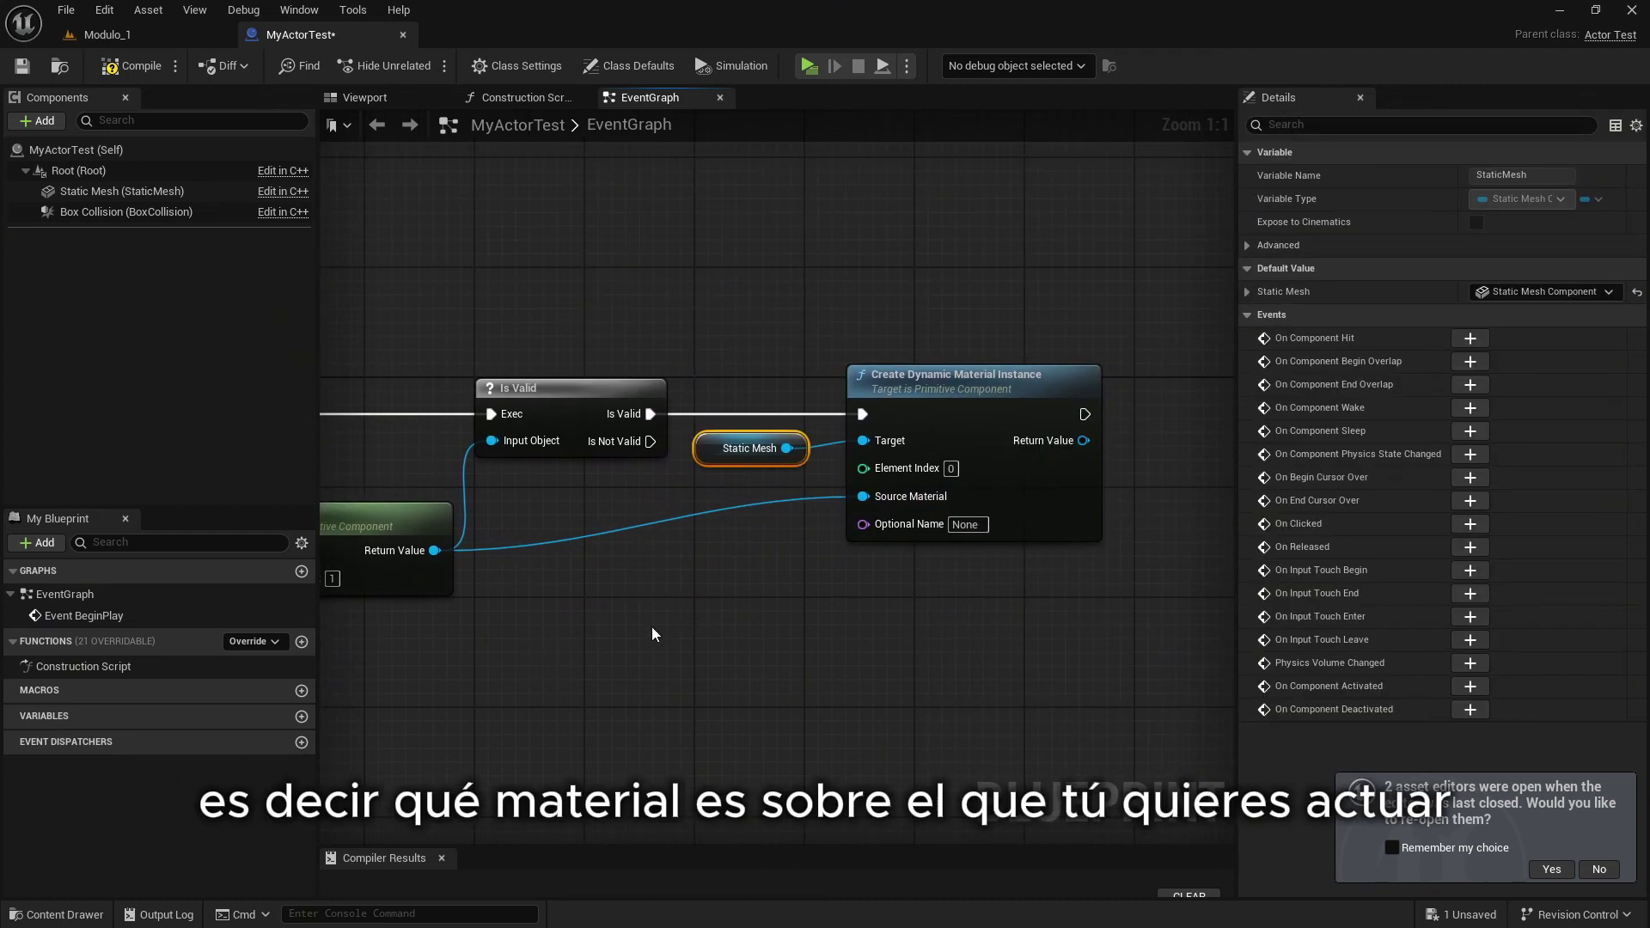
Compile and save the MyActorTest blueprint
right_drag(1048, 597, 845, 602)
click(711, 632)
click(131, 65)
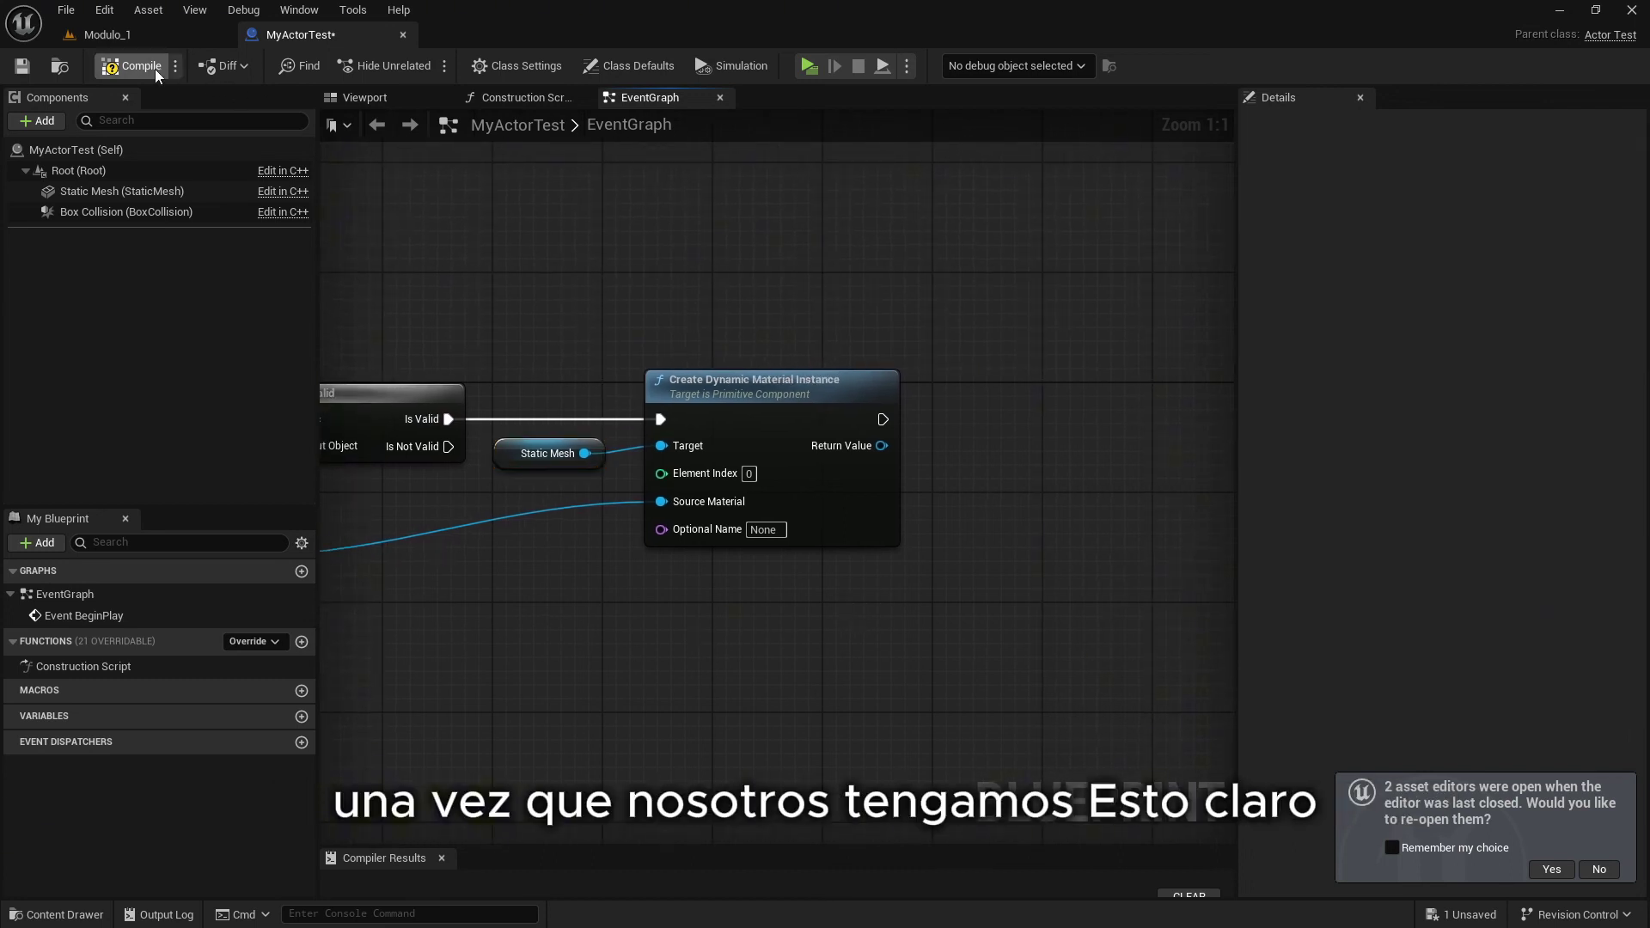
click(21, 65)
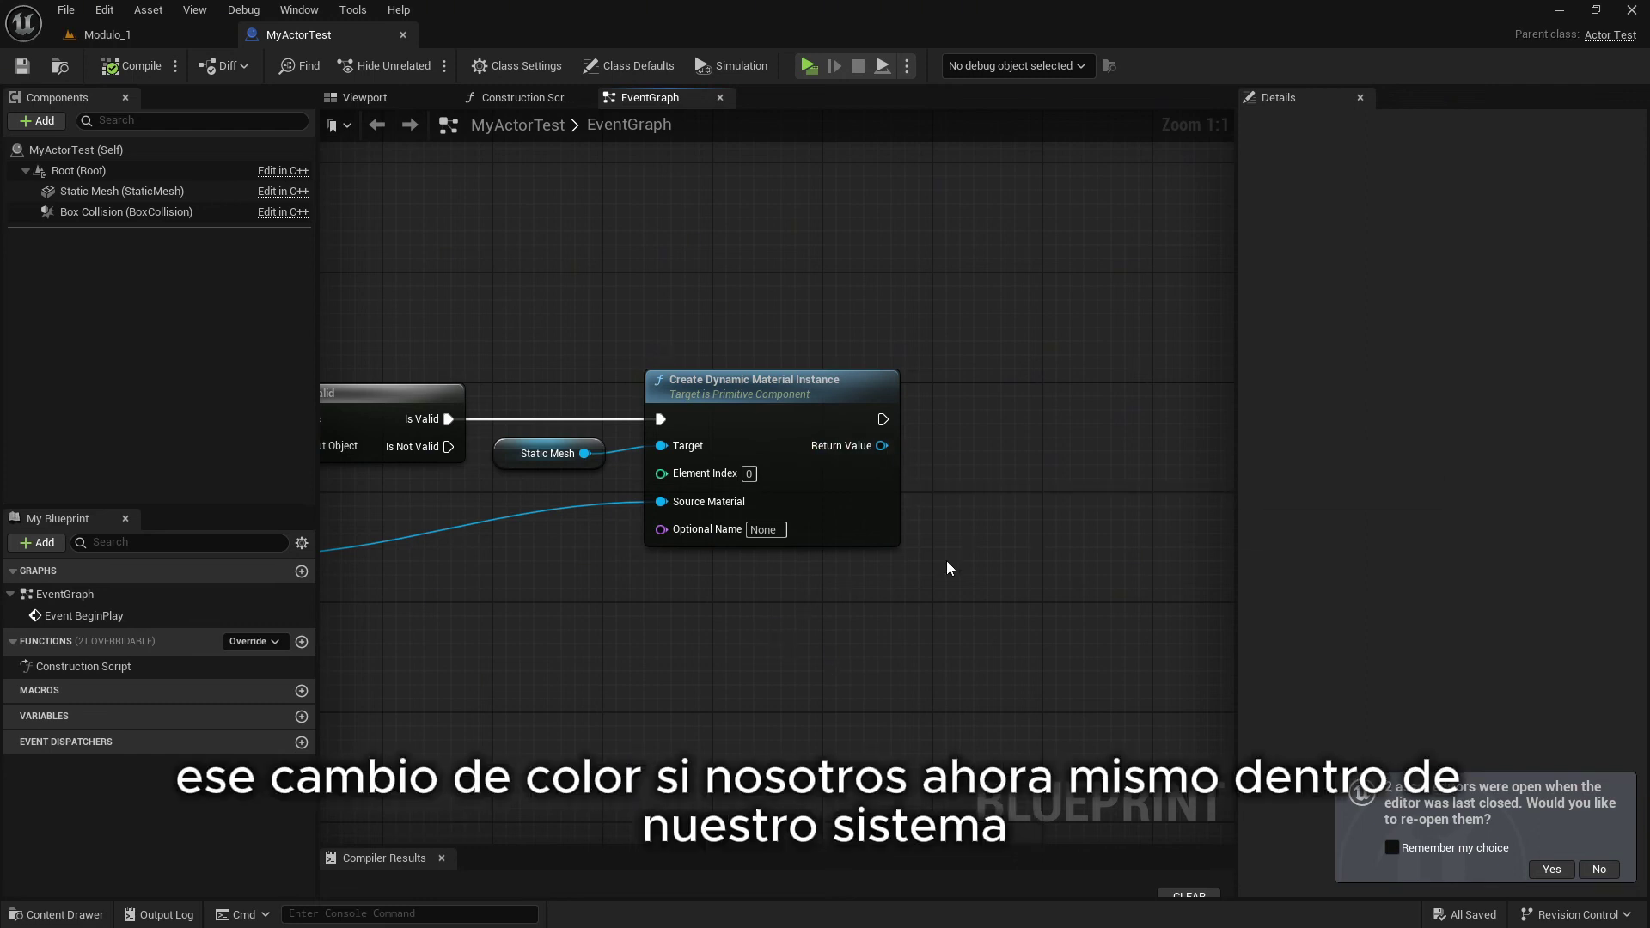
Disconnect Event BeginPlay from Is Valid and play the level to check the football's color
right_drag(472, 307, 1136, 290)
alt+click(939, 402)
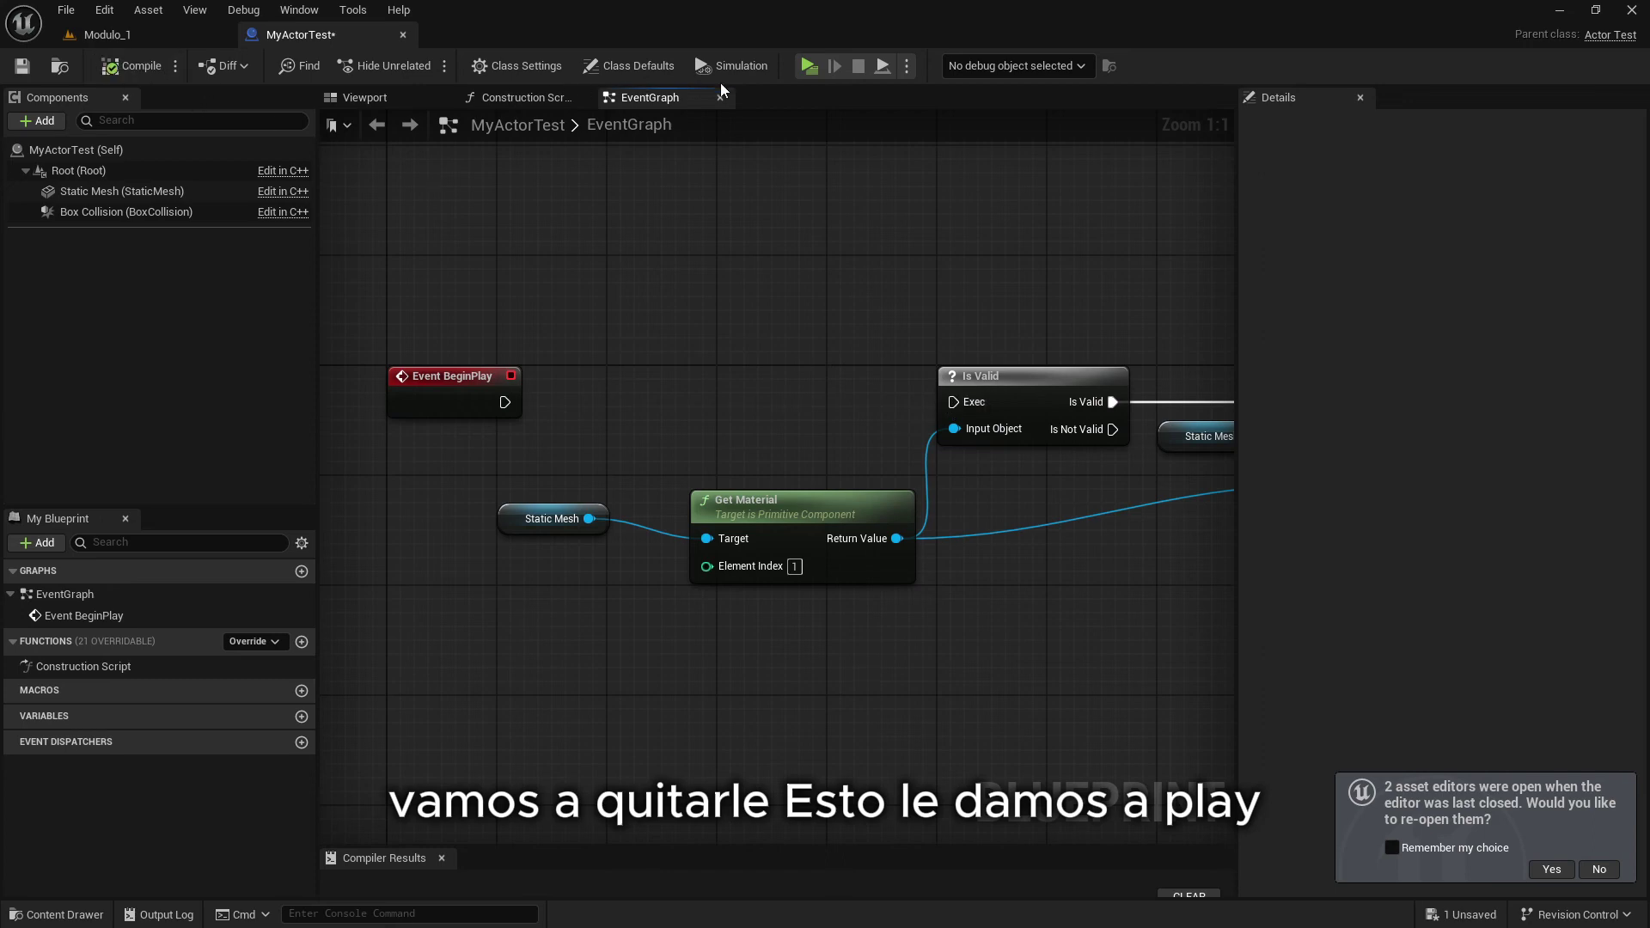
click(808, 66)
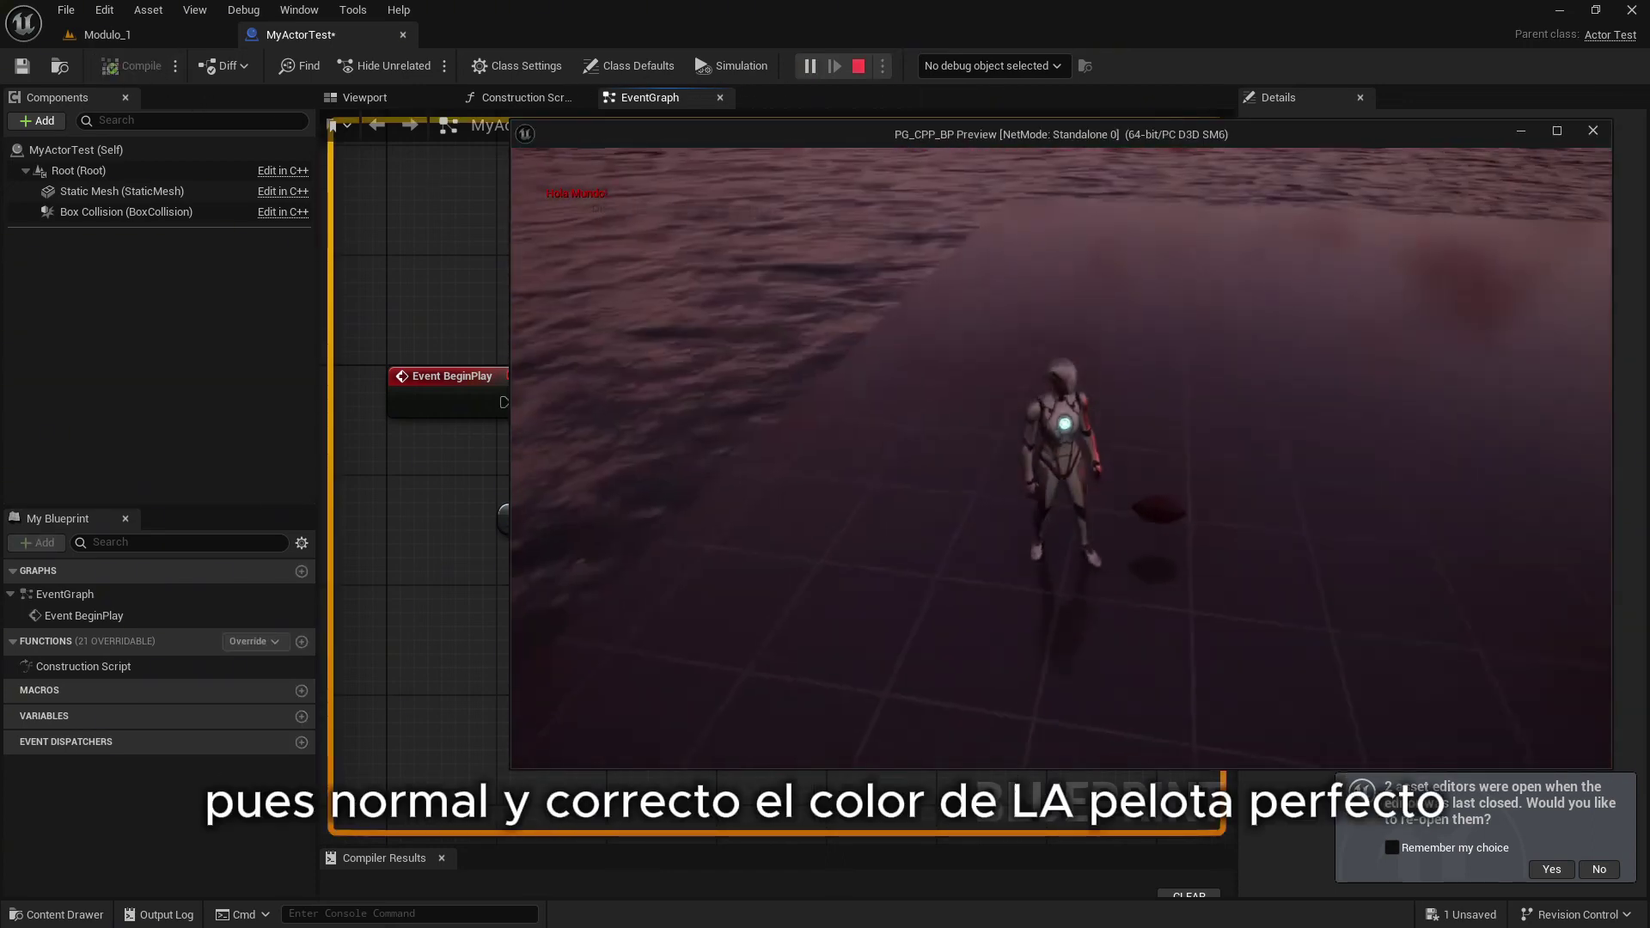
key(Escape)
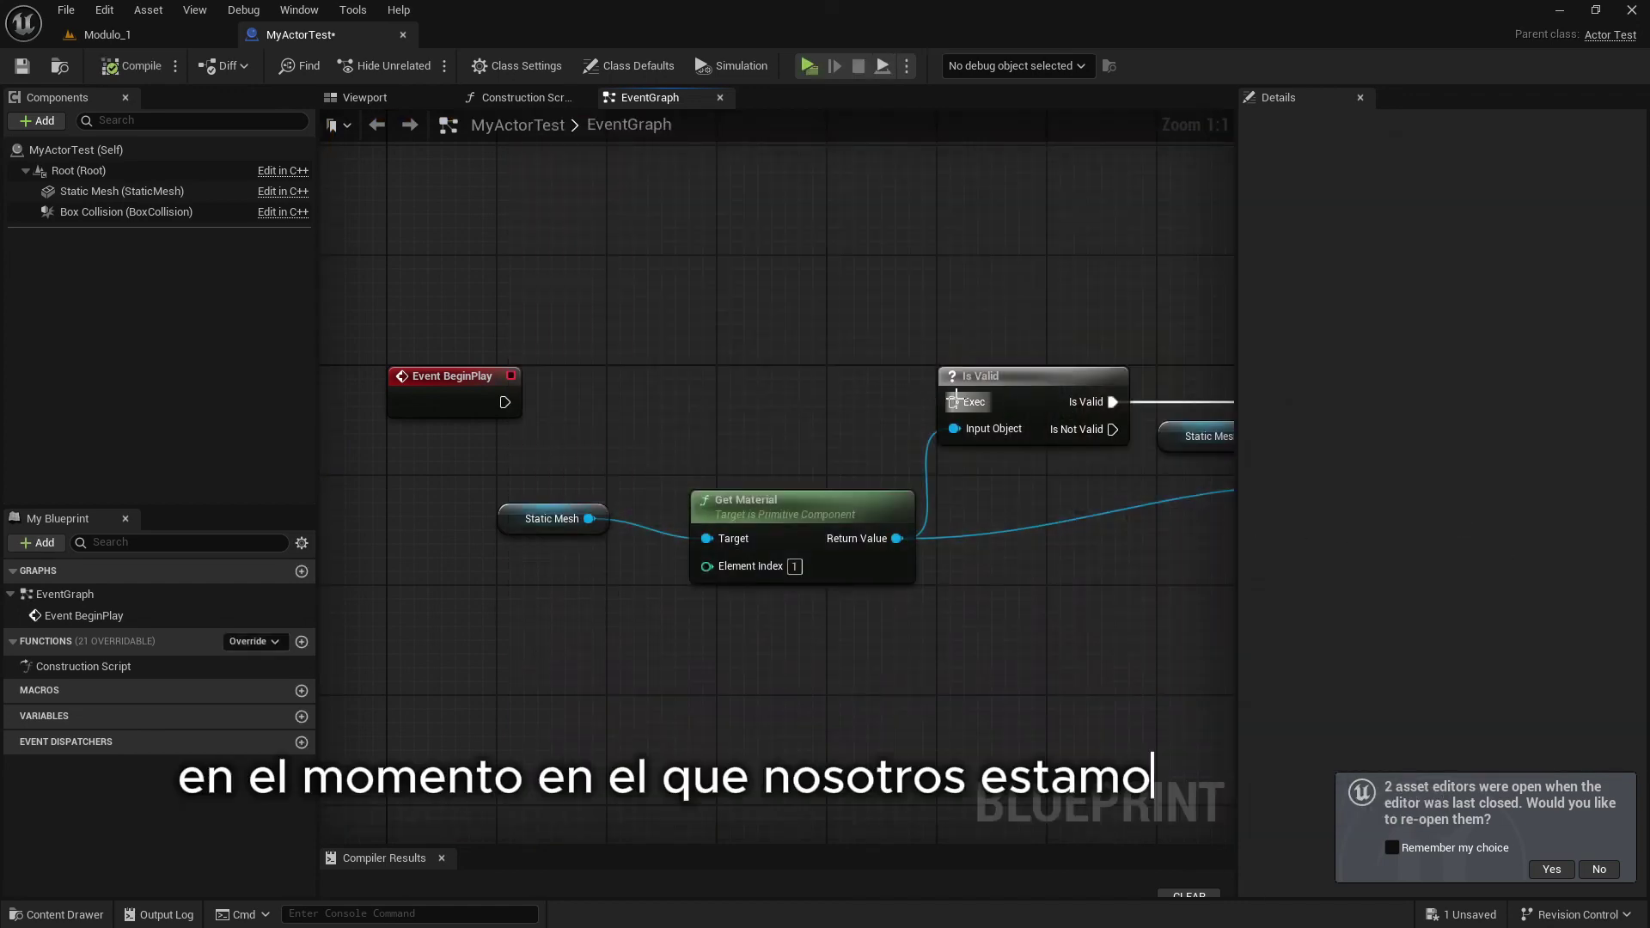
Reconnect Event BeginPlay's execution output to the Exec input of Is Valid
drag(953, 402, 507, 400)
right_drag(1186, 321, 722, 326)
right_drag(866, 314, 482, 324)
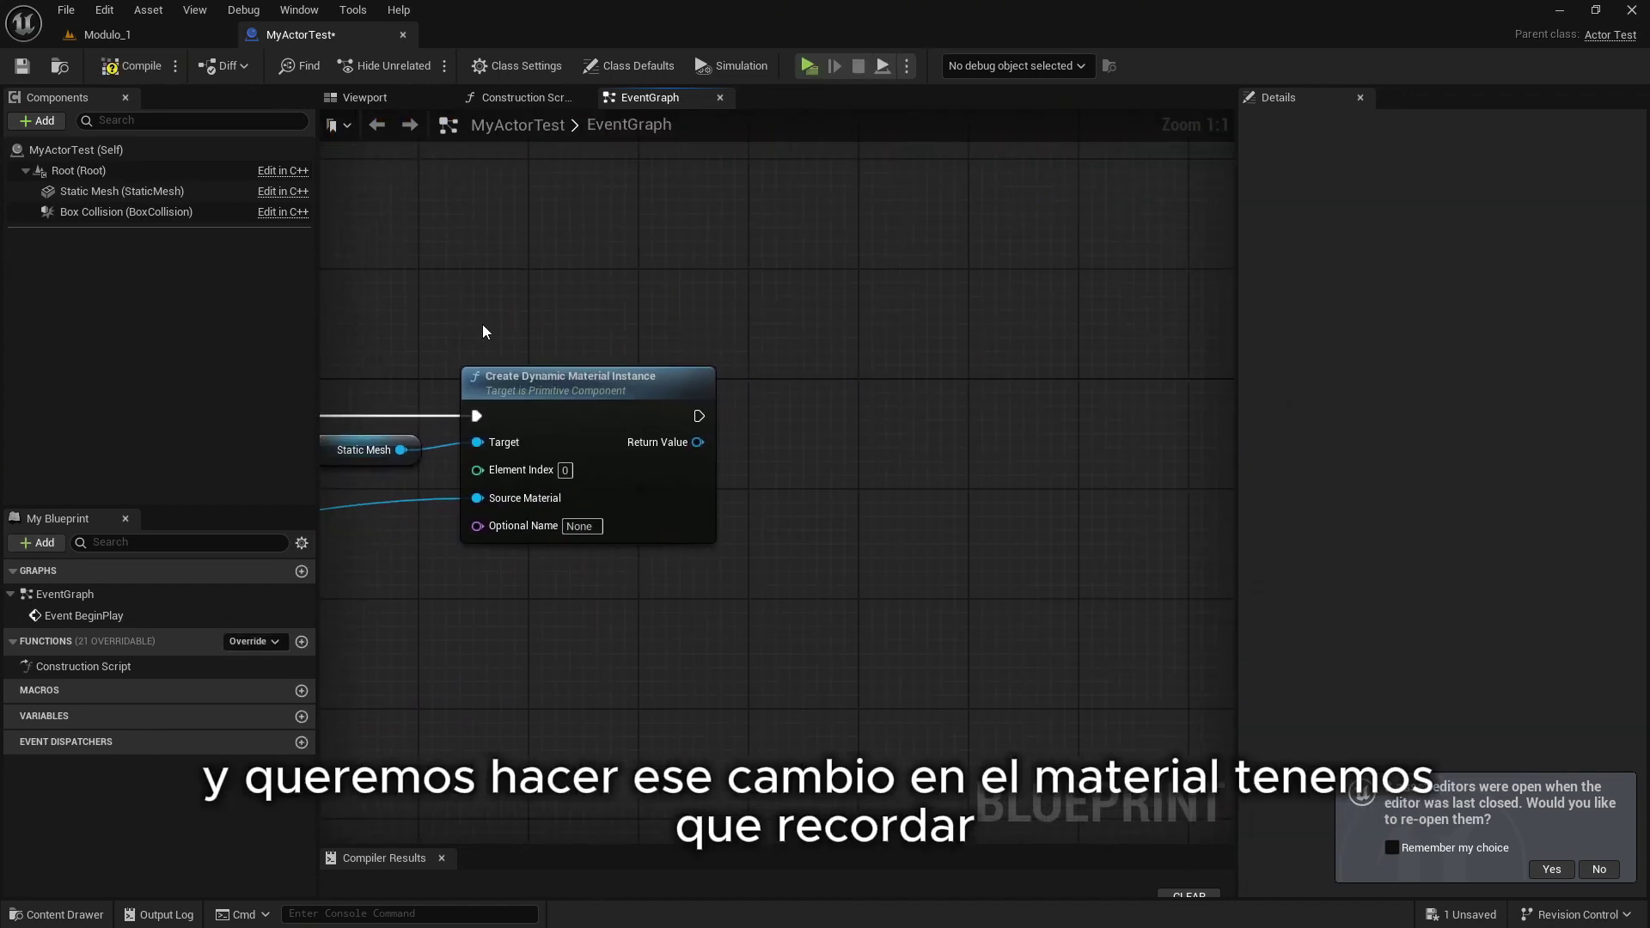
Assign the american_football_Inst material instance to the Static Mesh component's Element 0 material and save MyActorTest
click(96, 191)
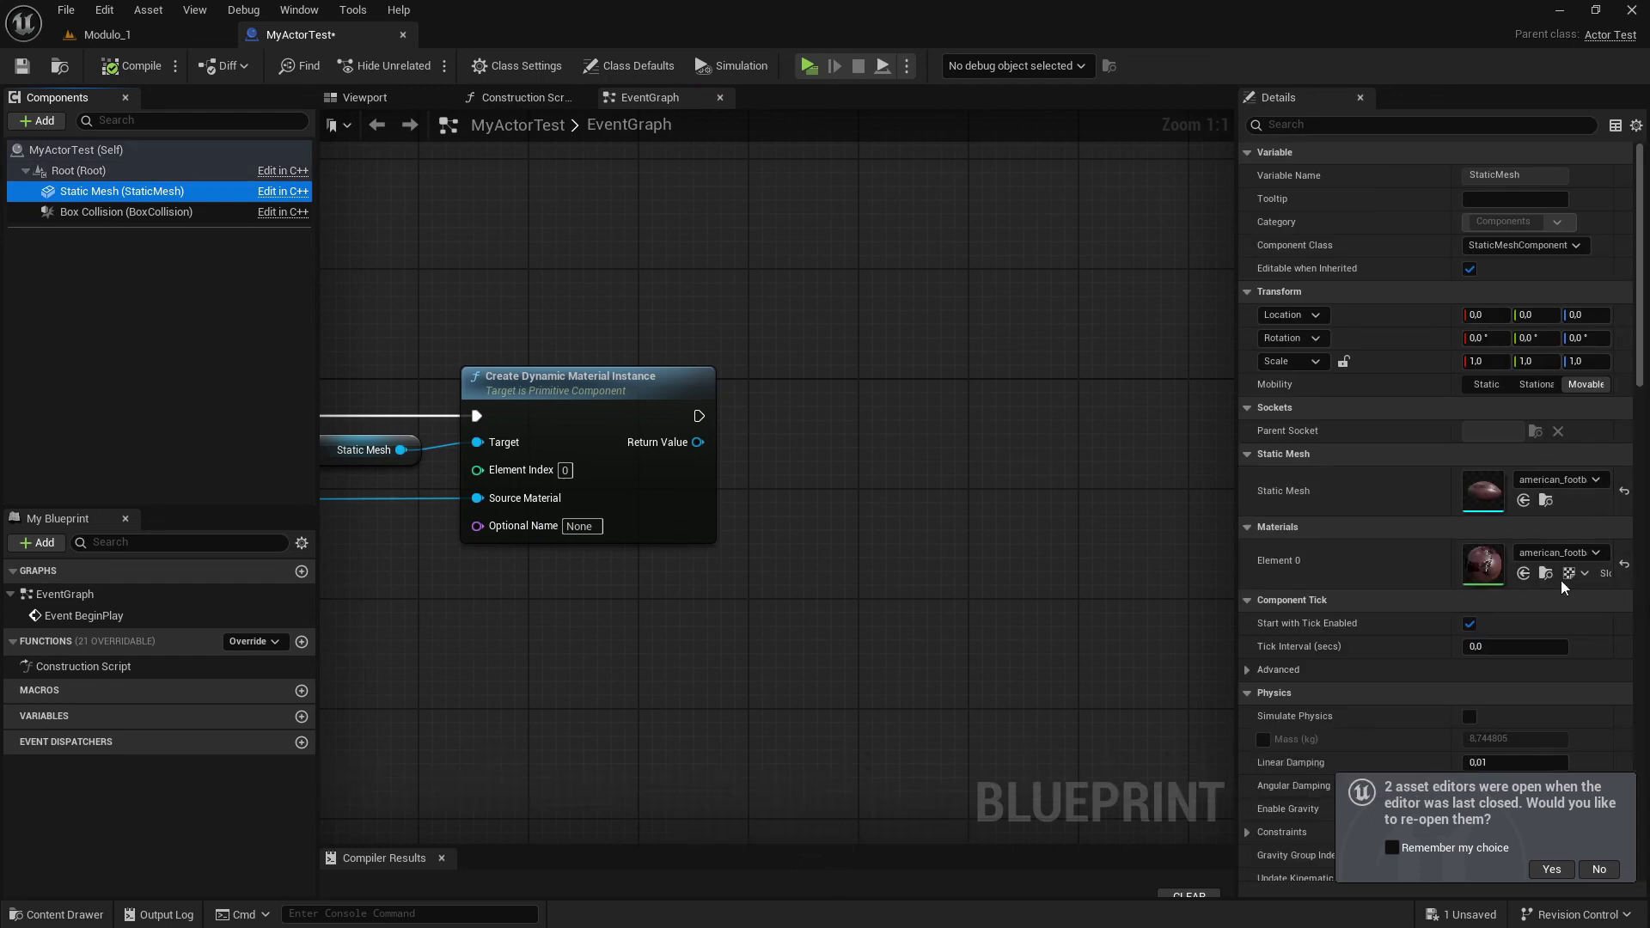
click(1546, 574)
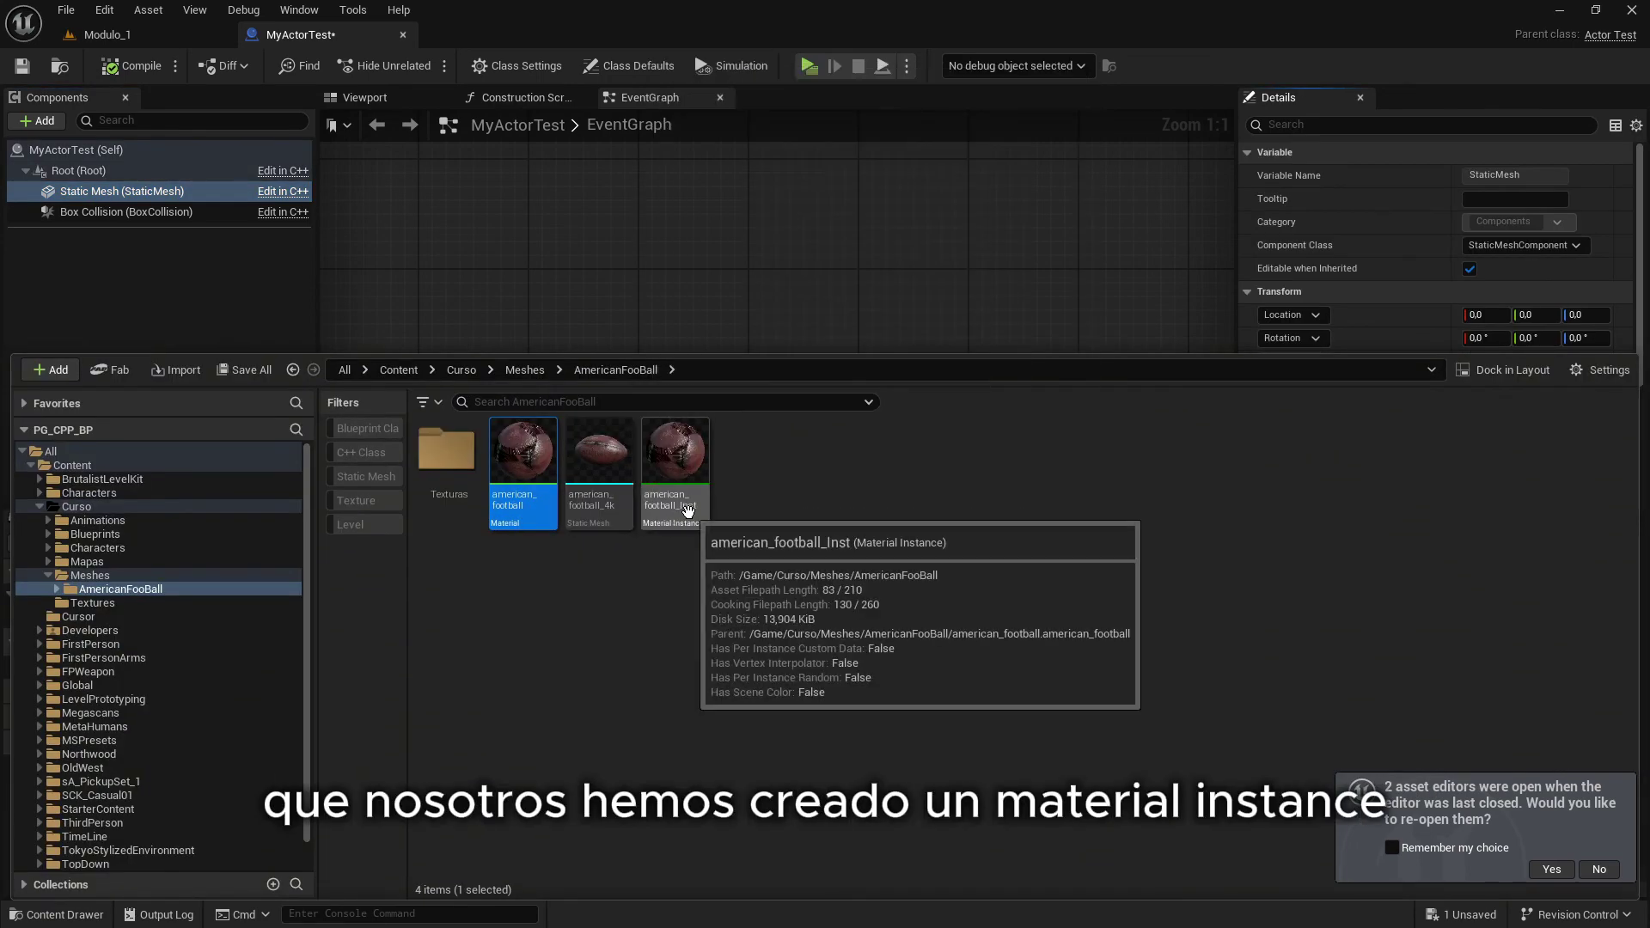
click(675, 456)
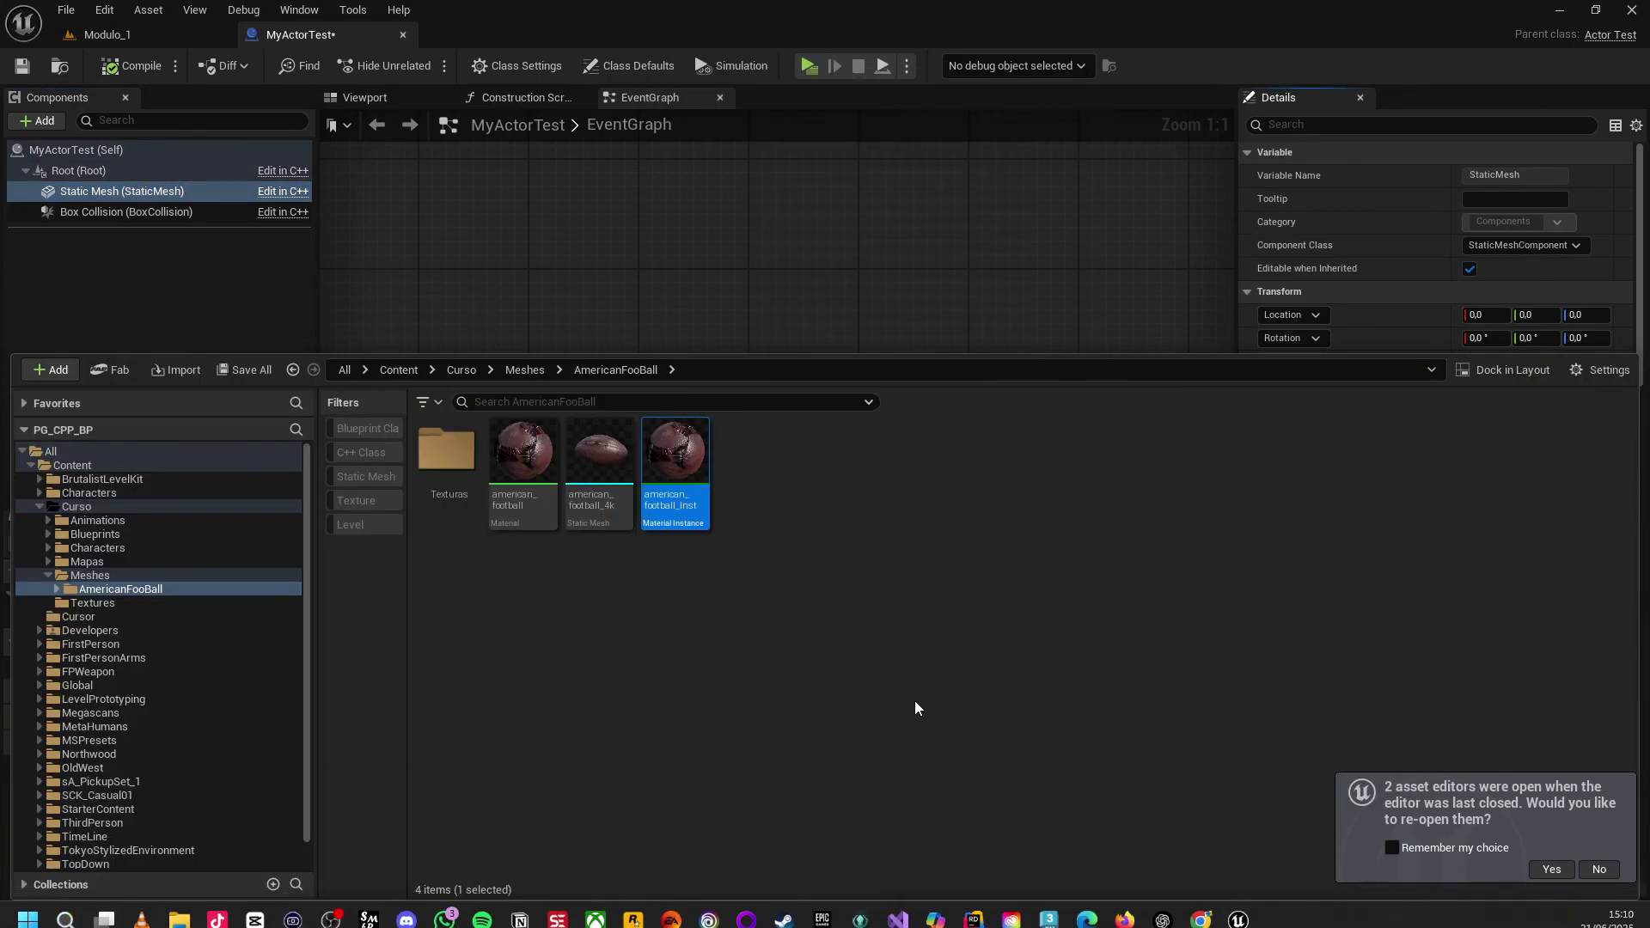
click(1427, 543)
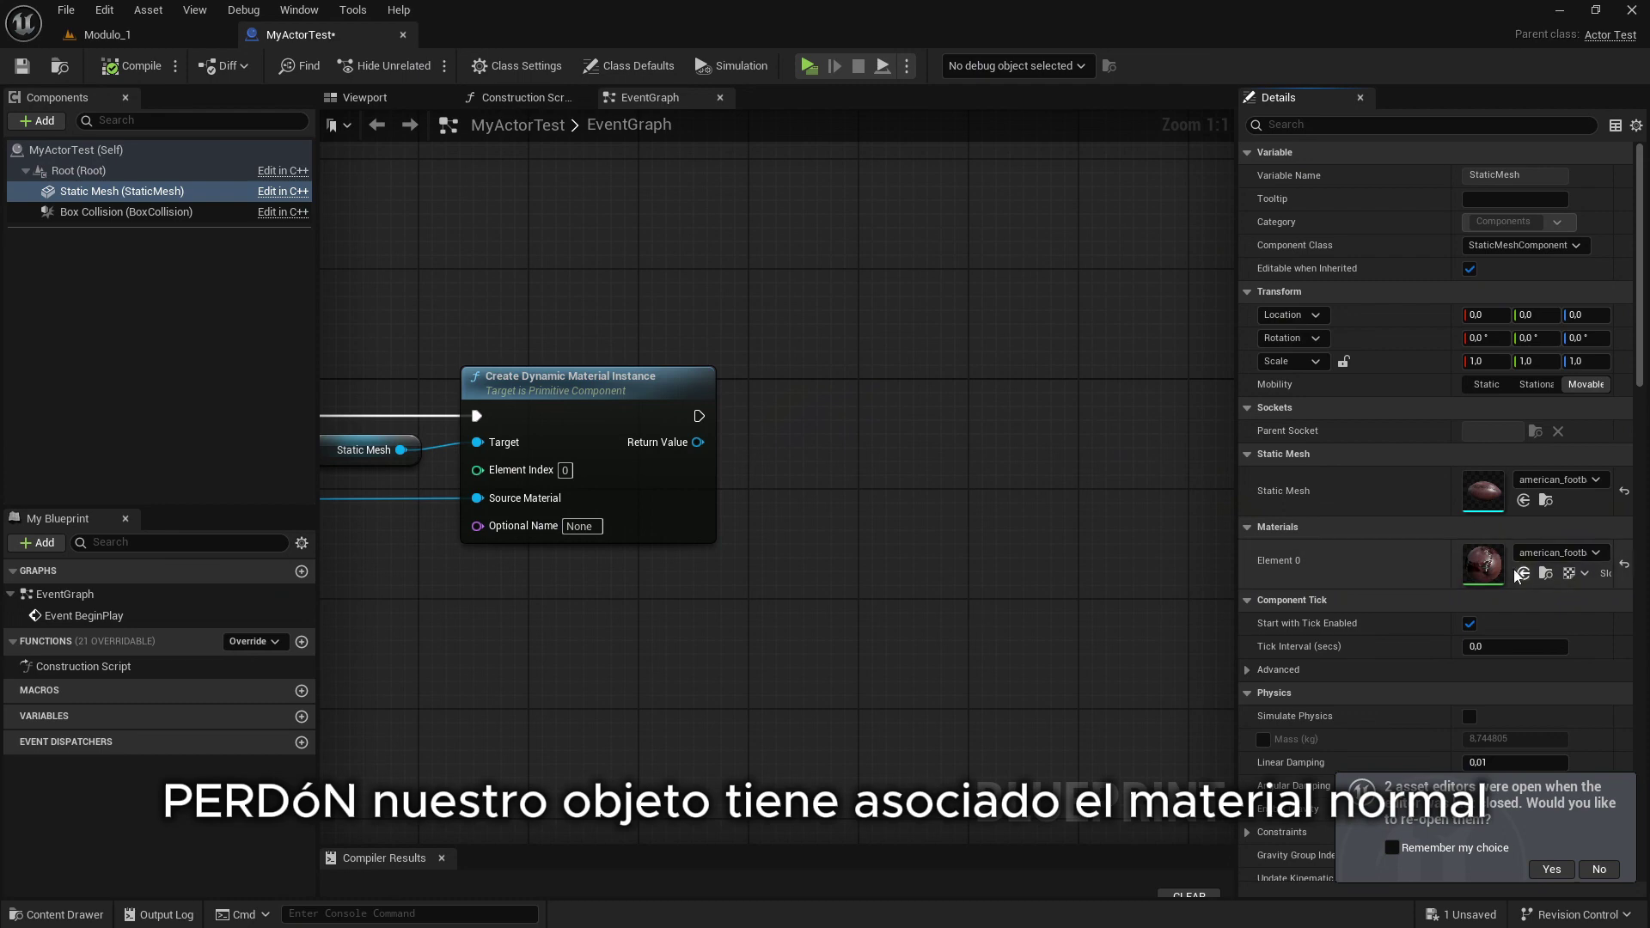
click(86, 914)
click(93, 910)
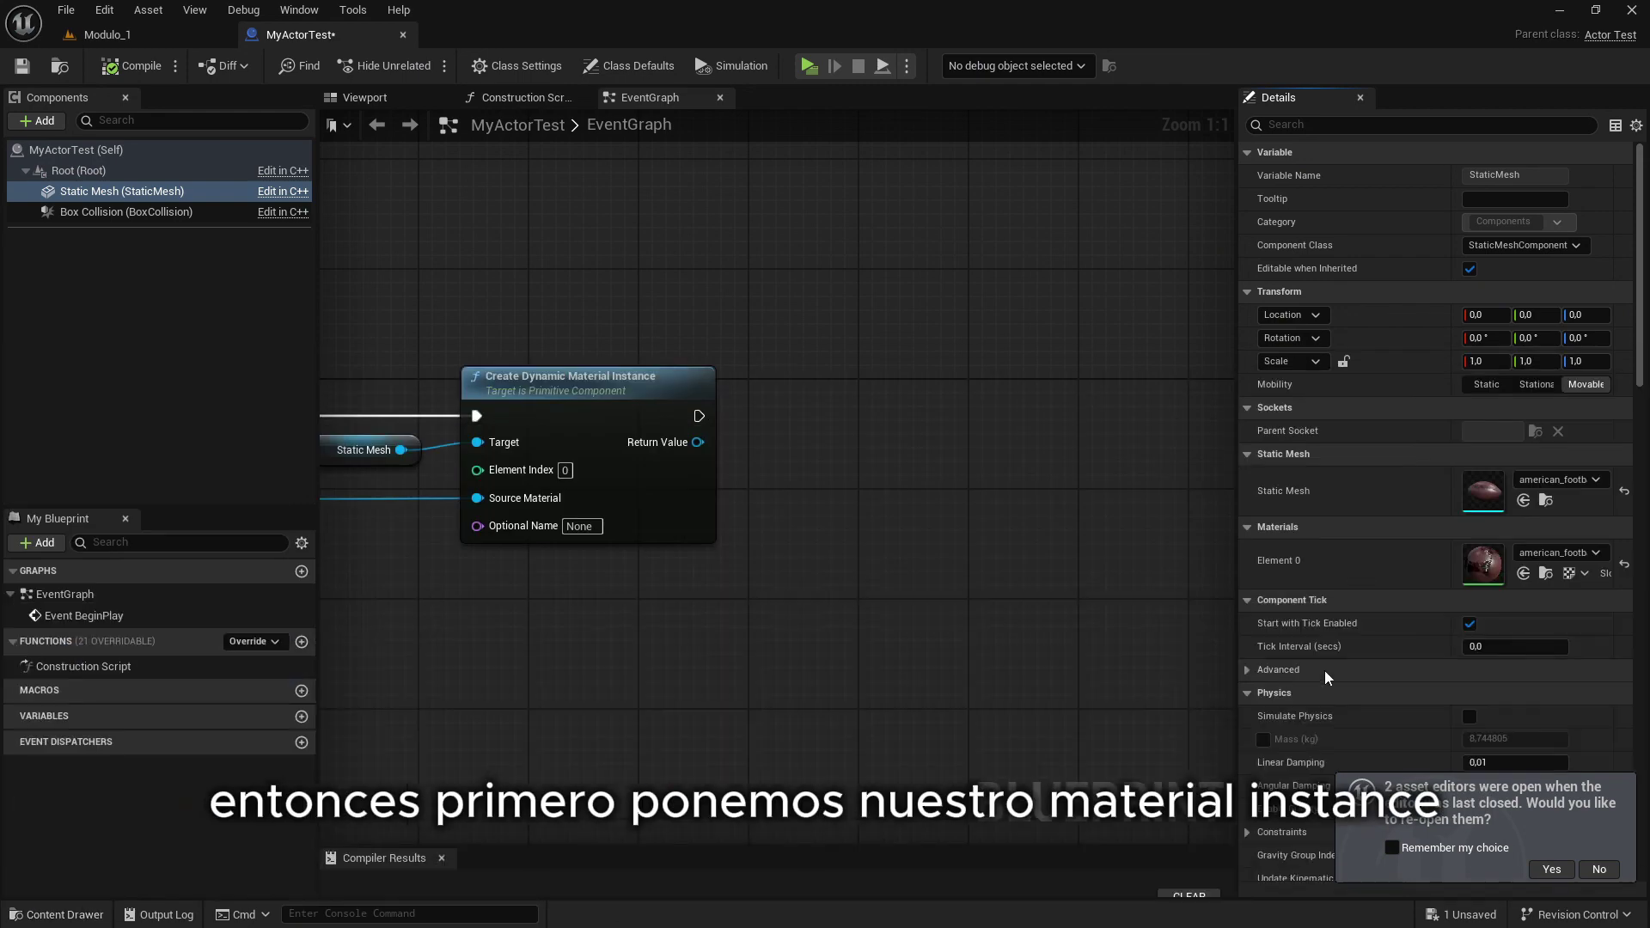
click(1525, 575)
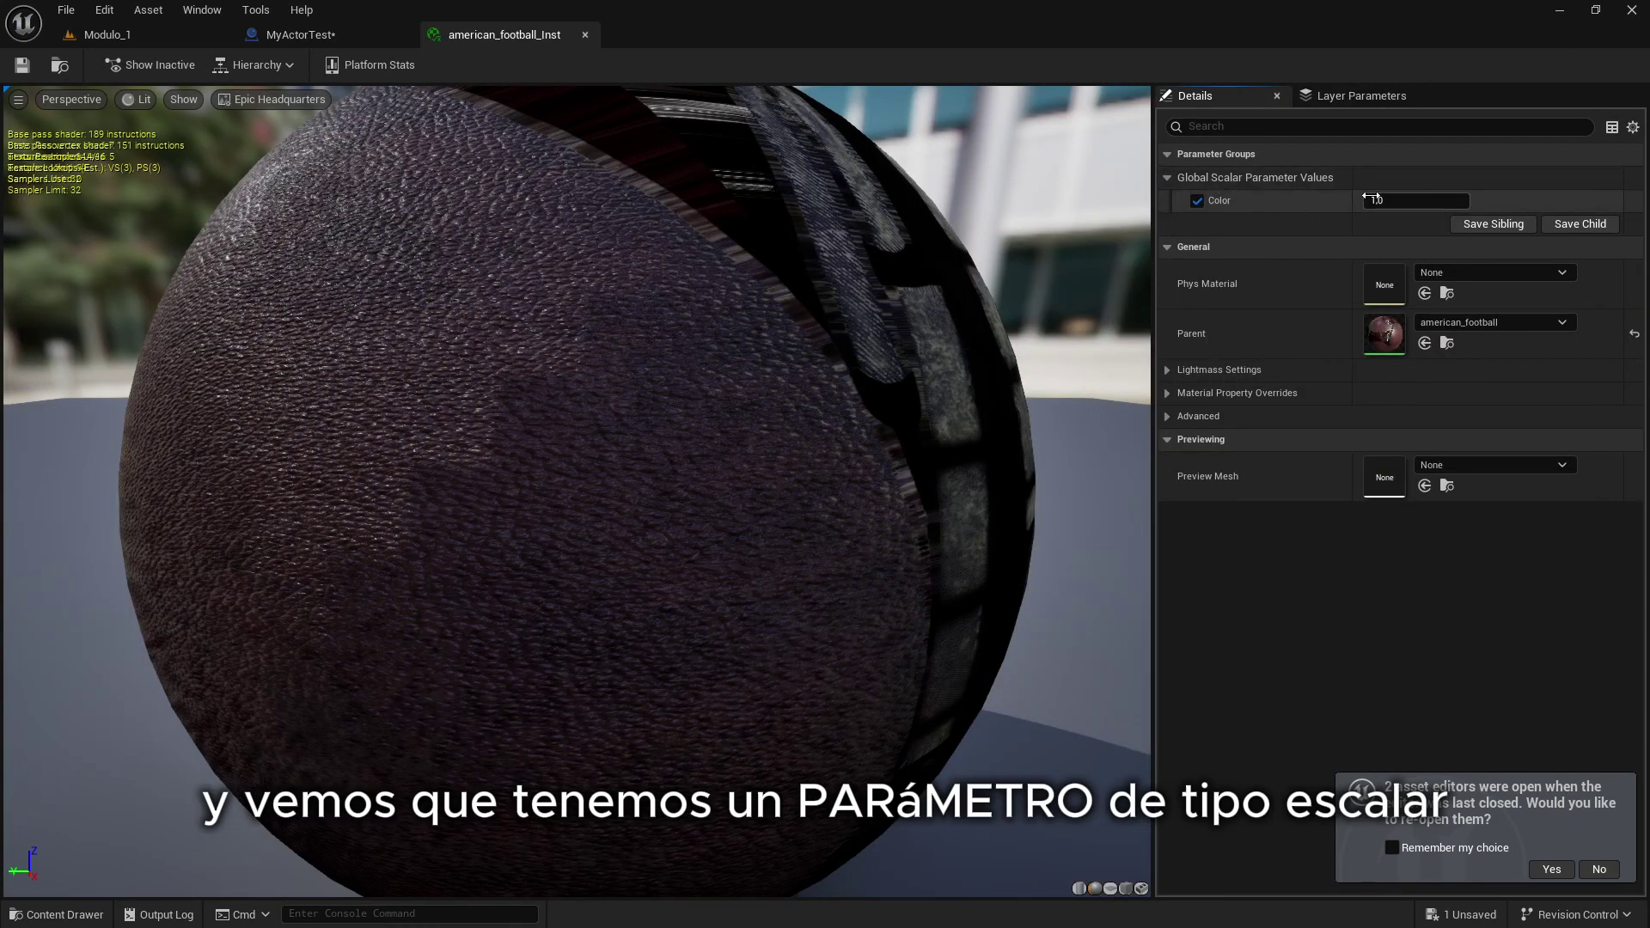
click(296, 38)
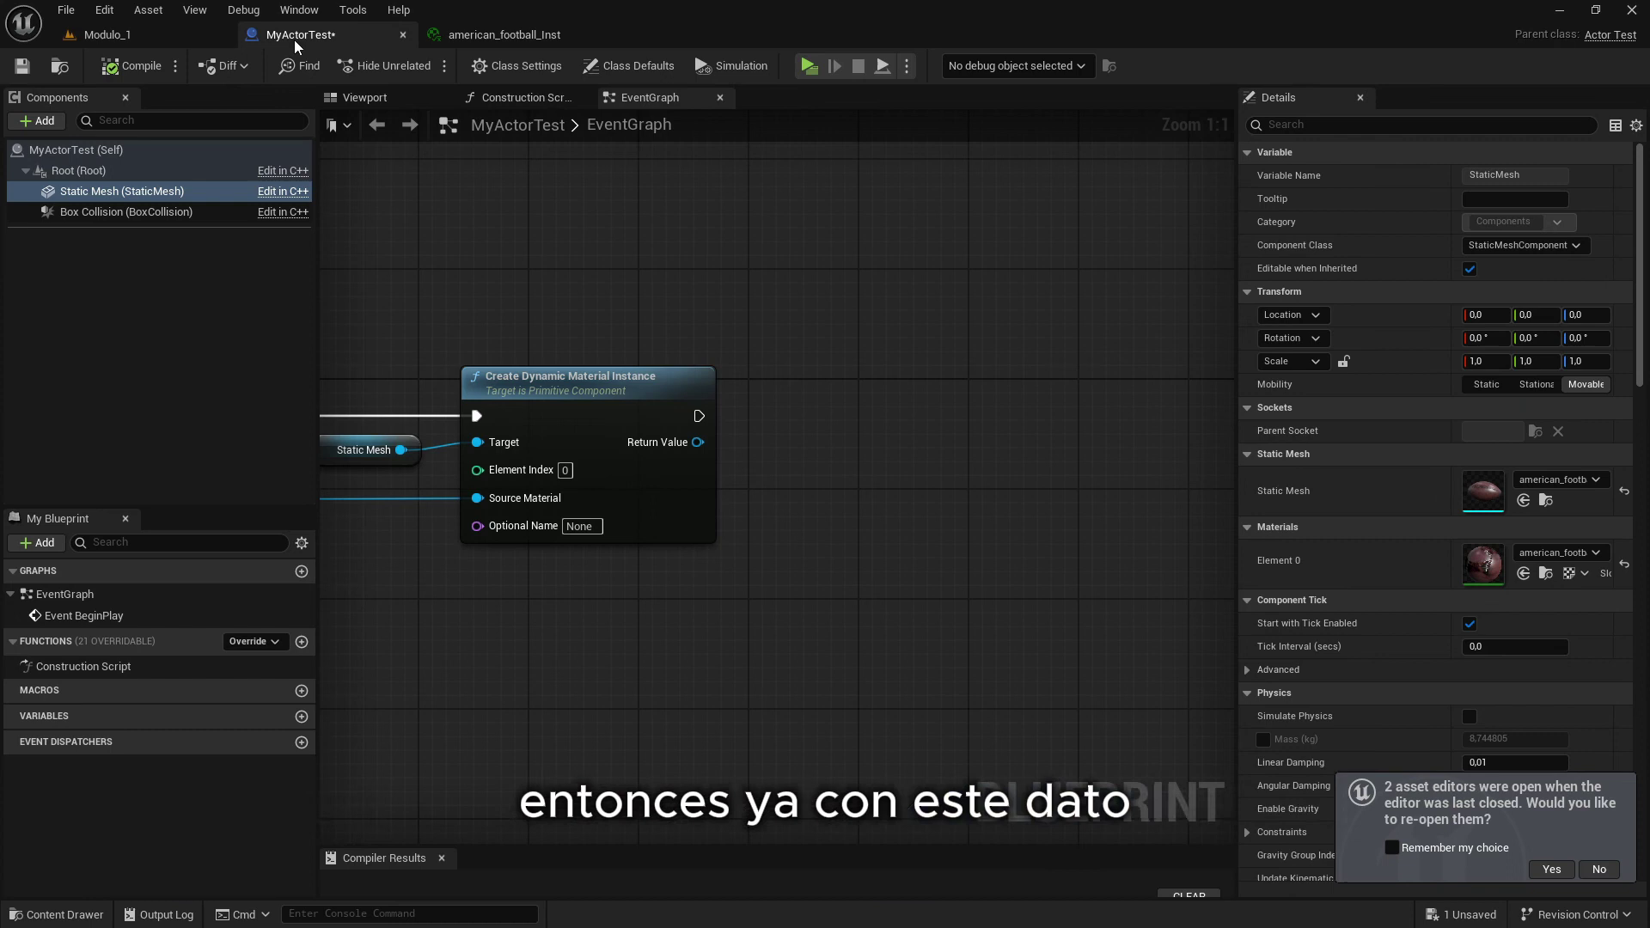
click(23, 68)
Add a Set Scalar Parameter Value node from Create Dynamic Material Instance's Return Value and align it beside that node
drag(668, 445, 794, 413)
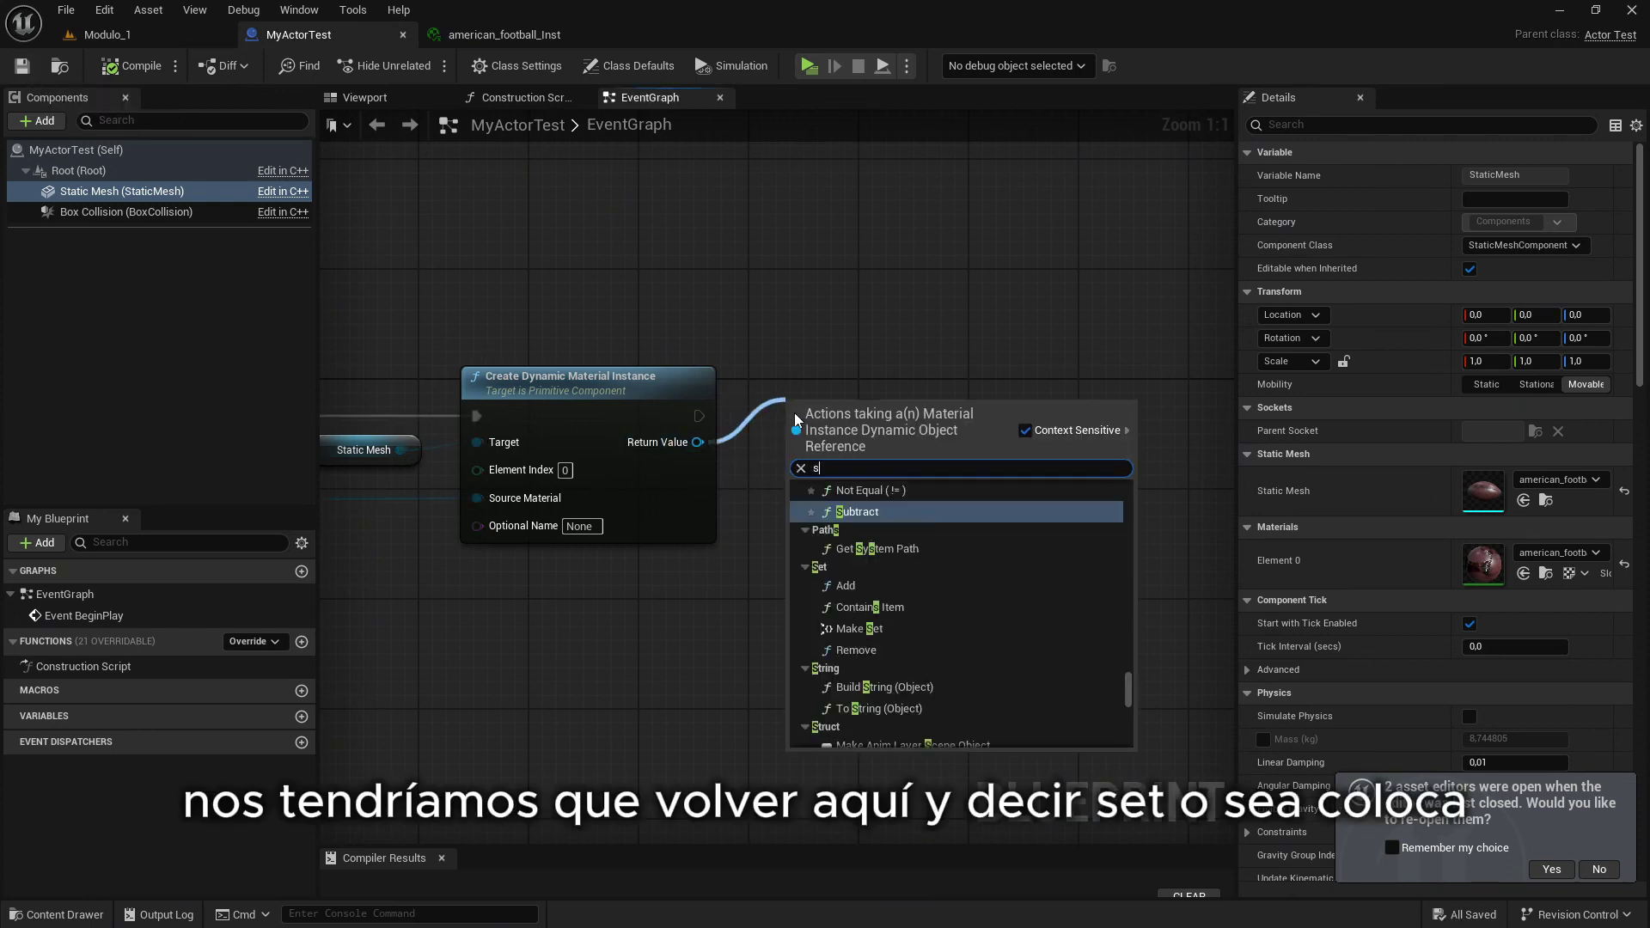
text(set sca)
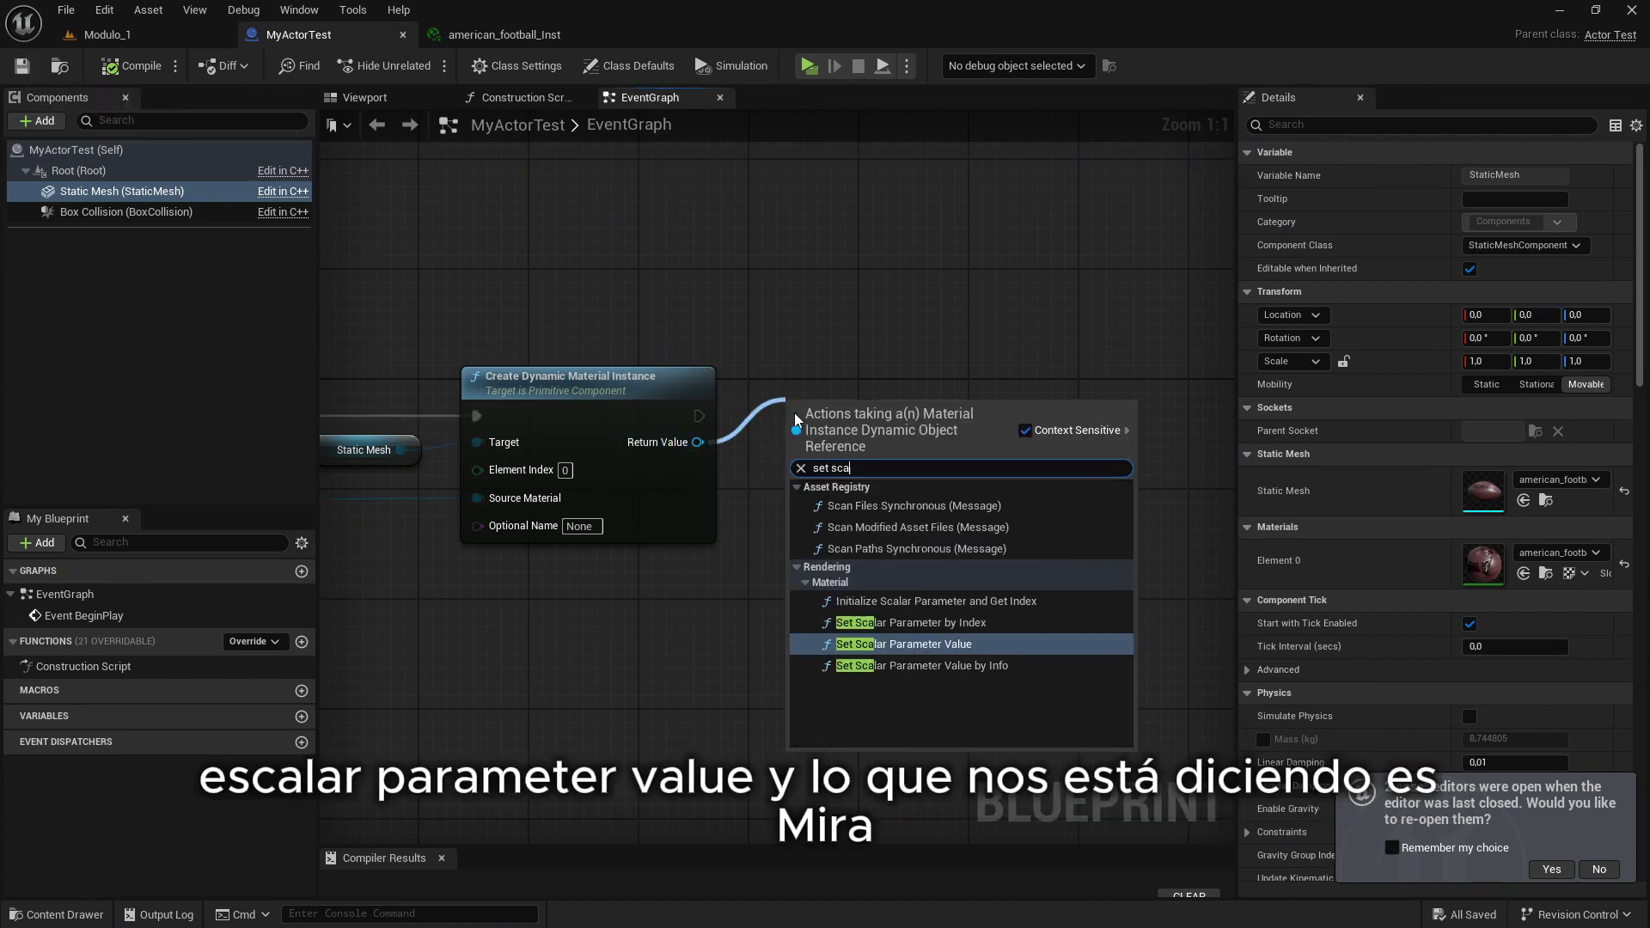
click(894, 644)
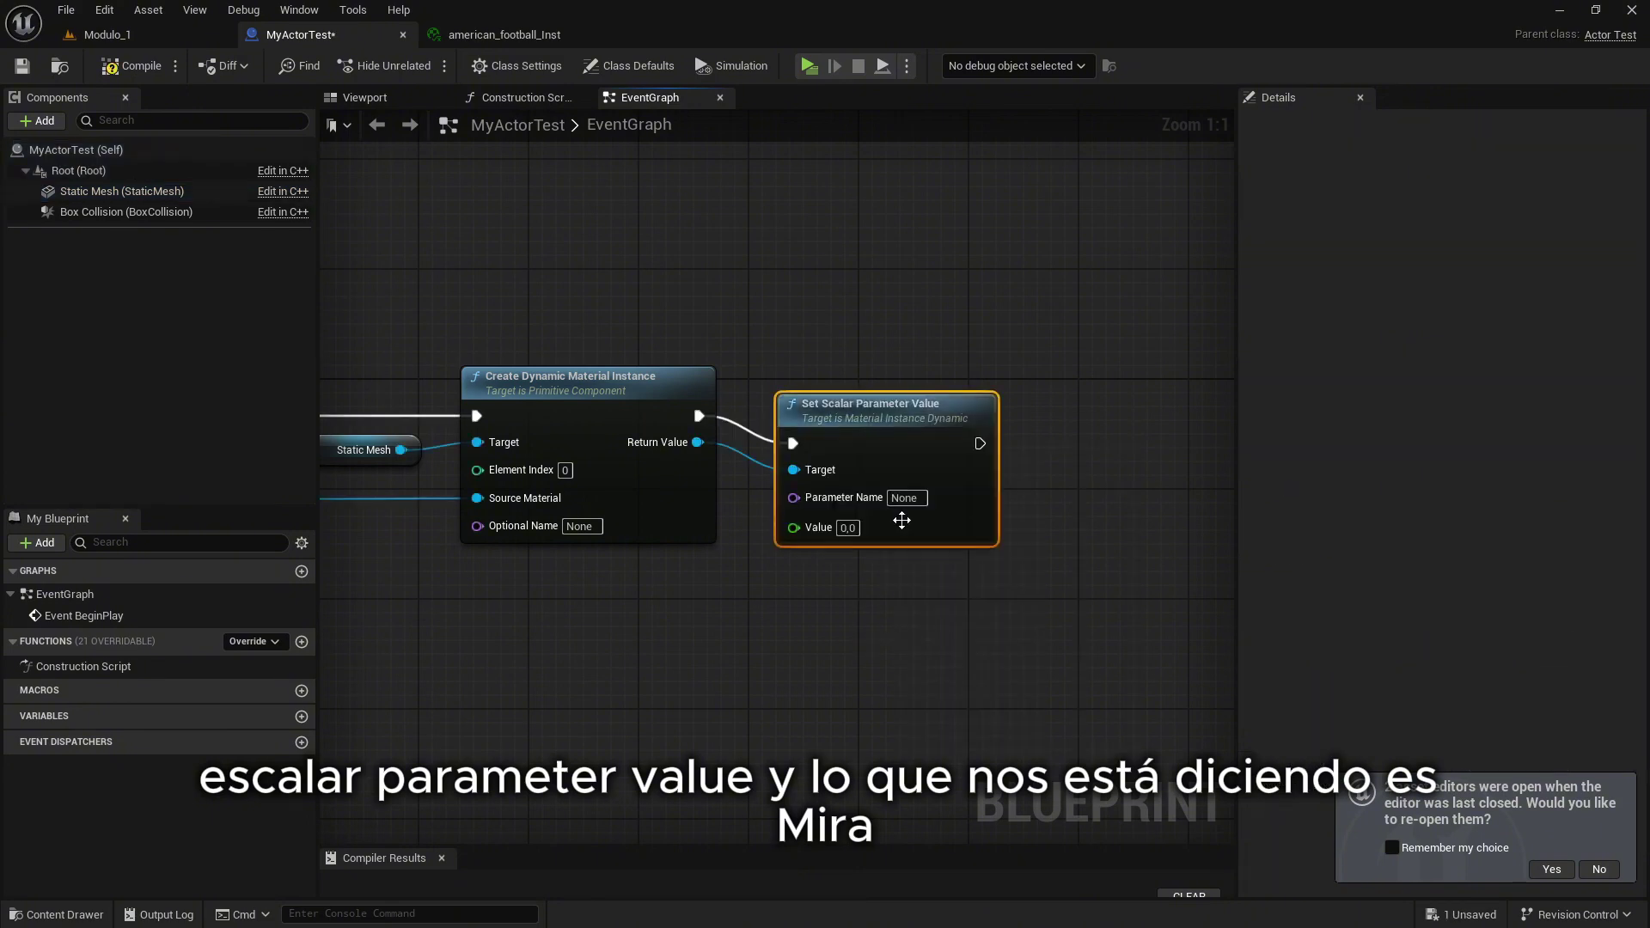
drag(996, 394, 926, 421)
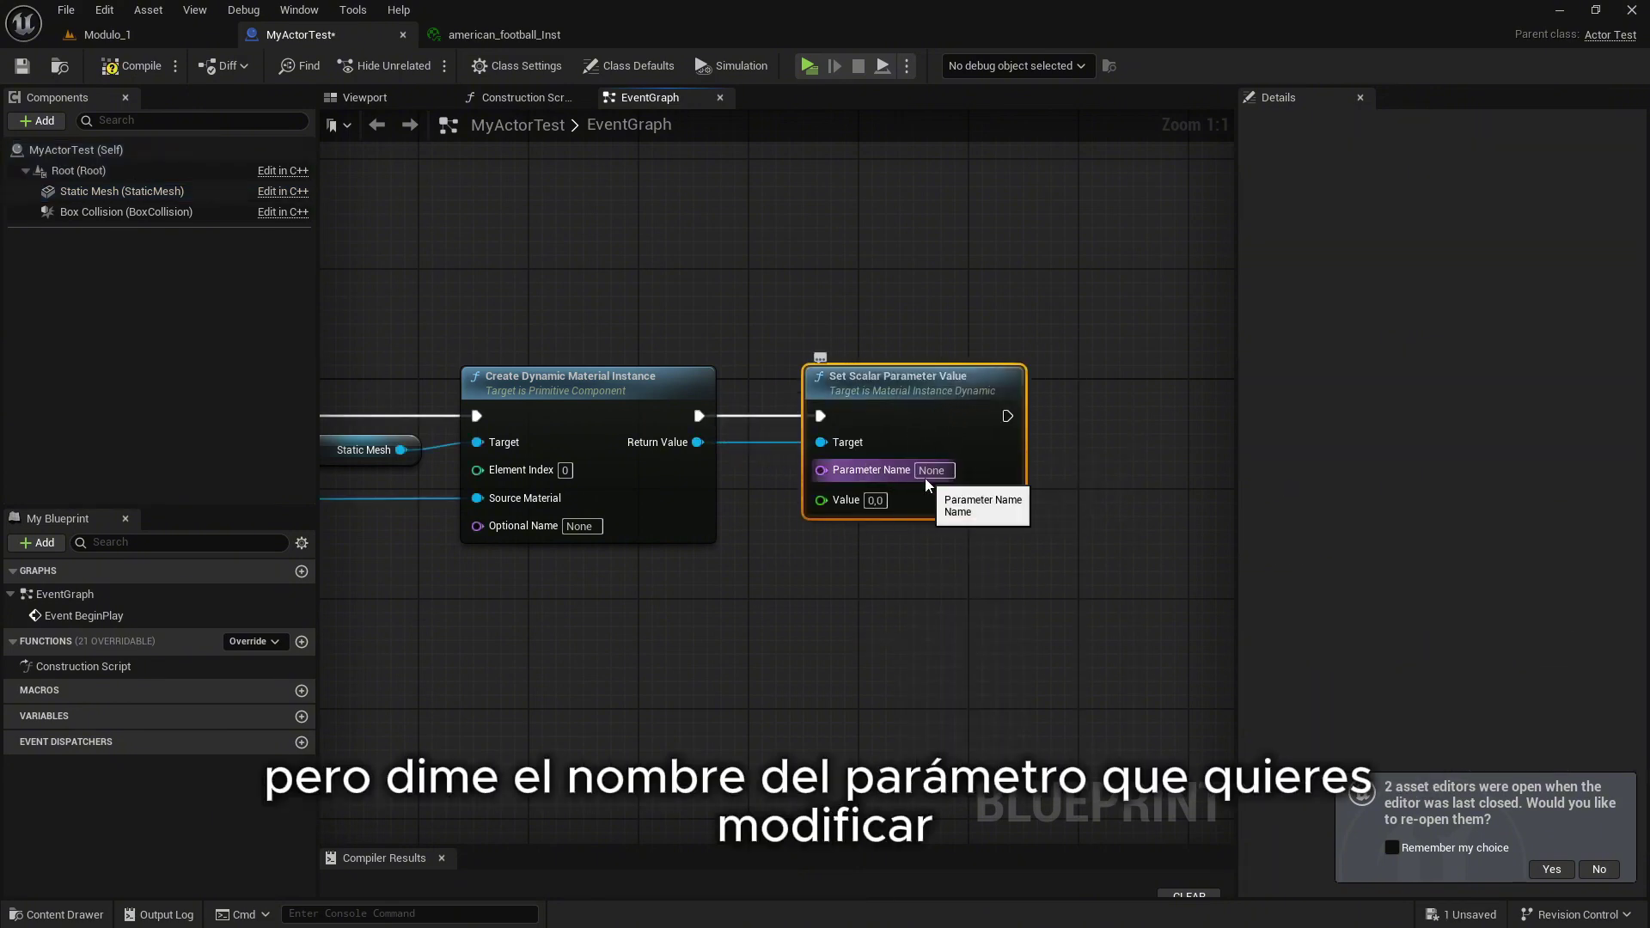
Set the Set Scalar Parameter Value node's Parameter Name to Color and its Value to 200, and save the blueprint
click(509, 36)
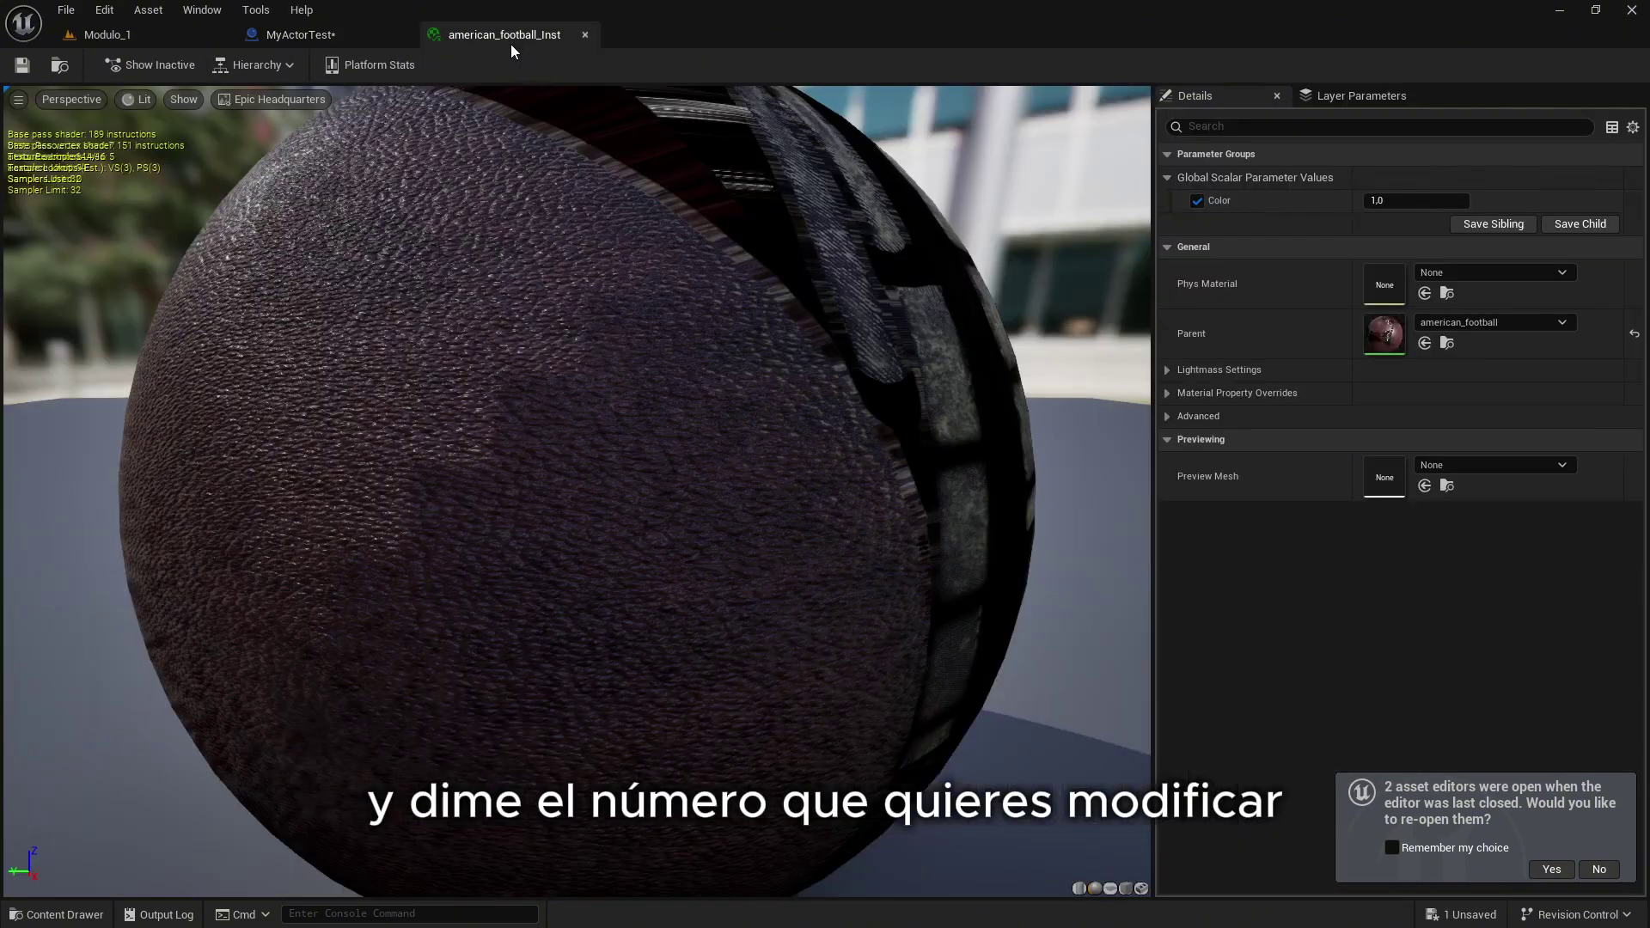
click(300, 34)
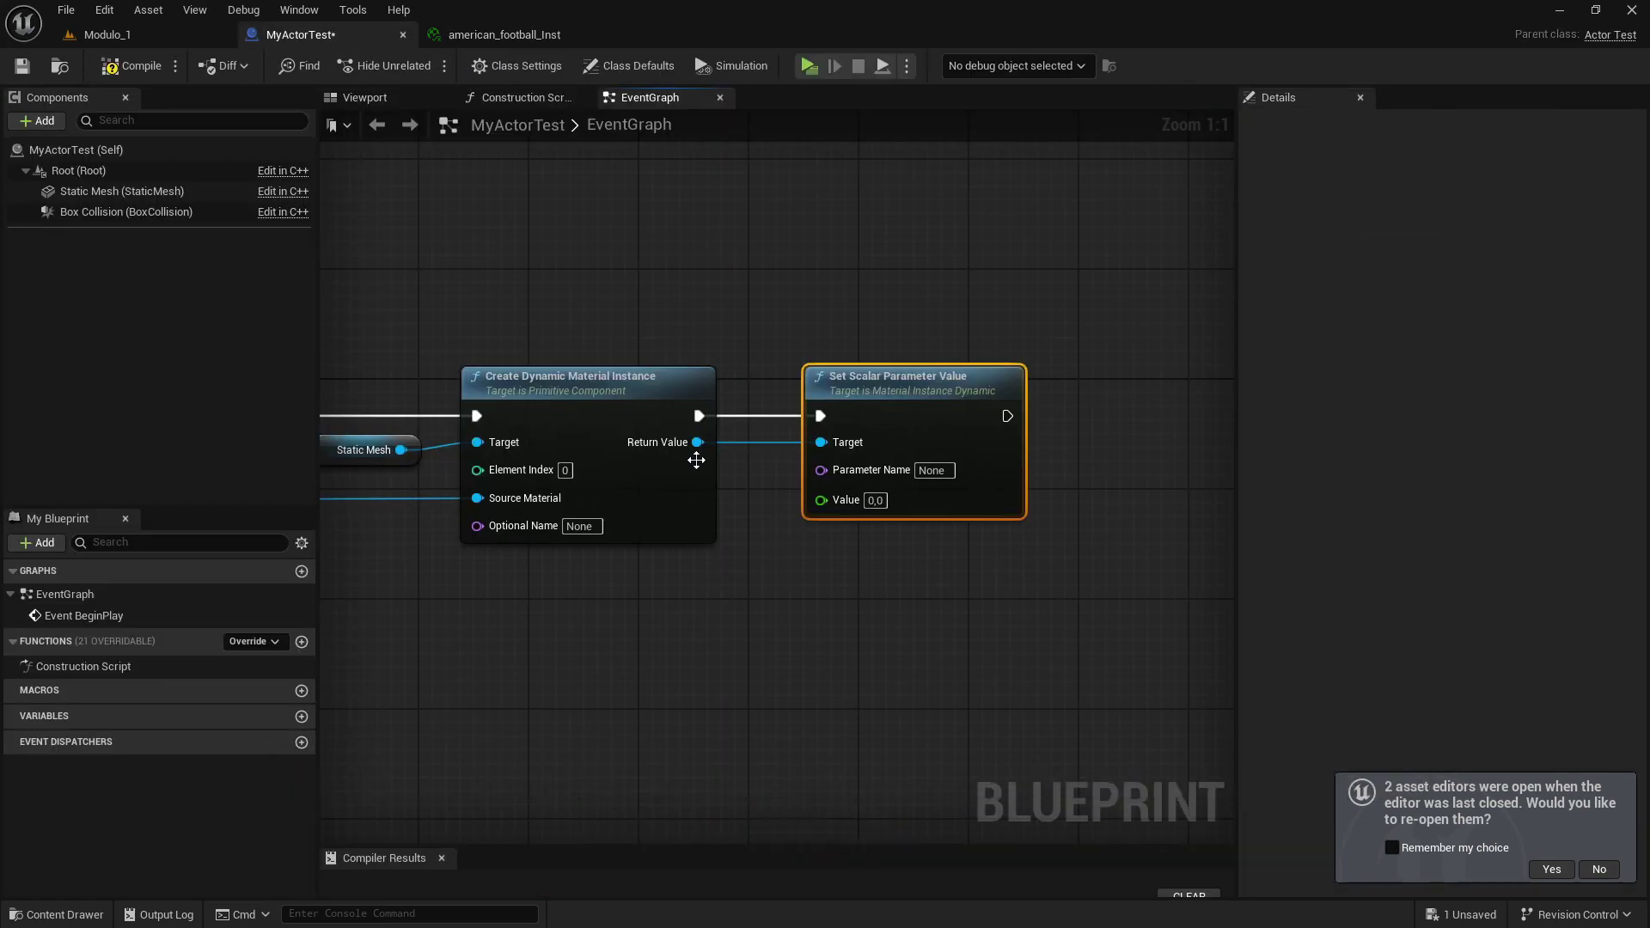
click(933, 470)
text(Colo)
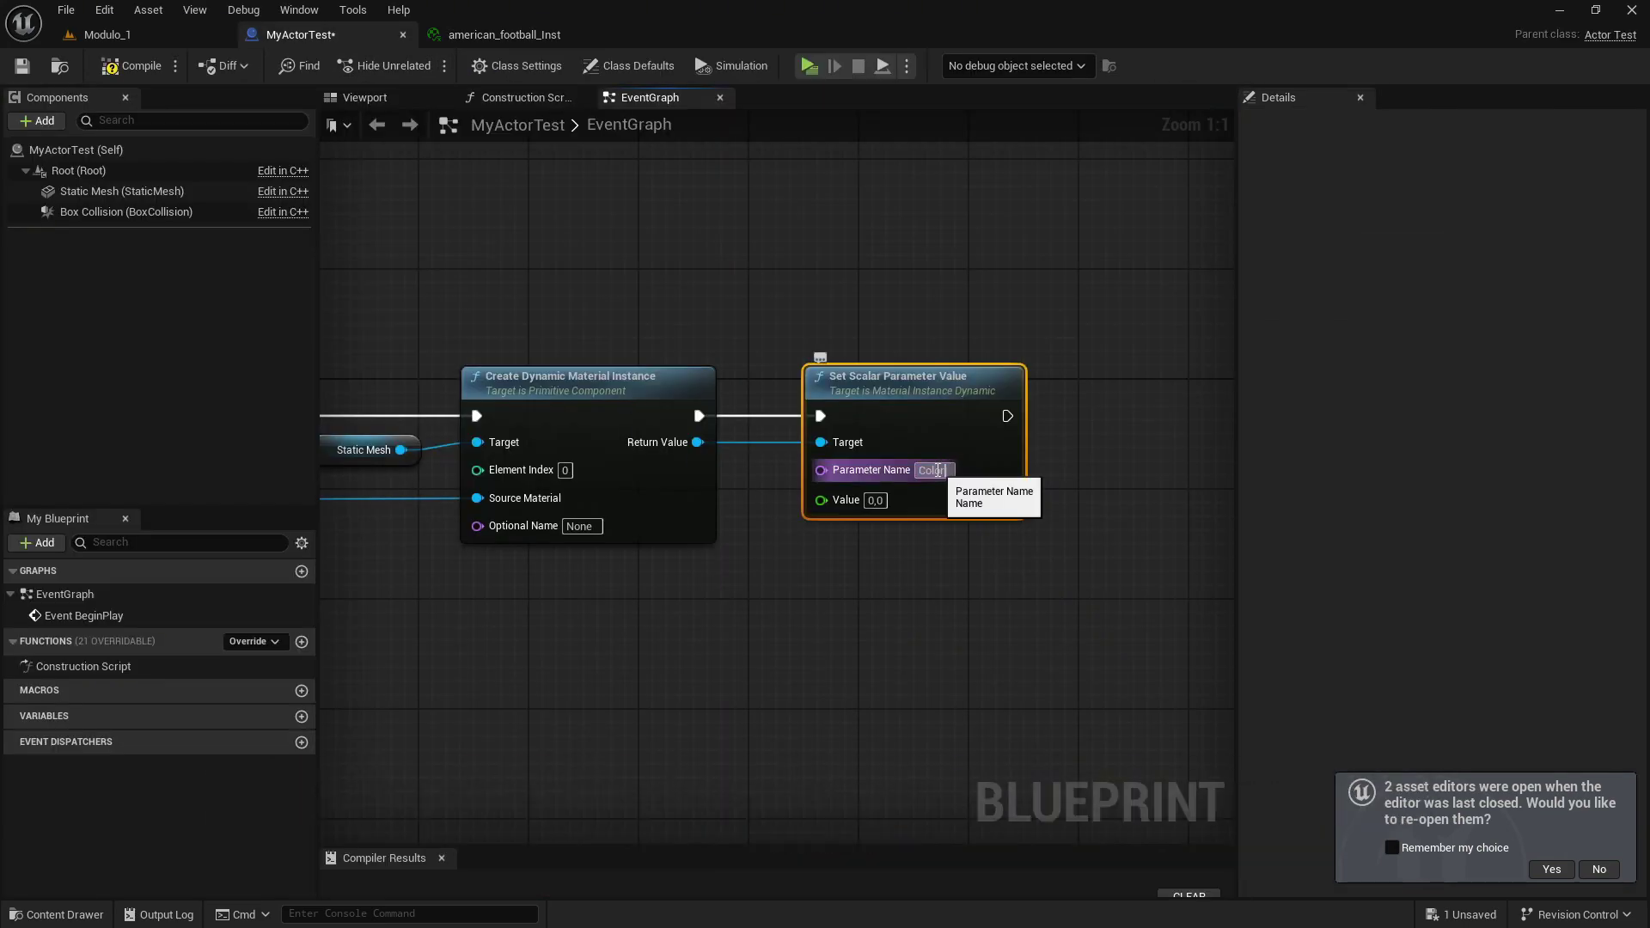
text(r)
click(881, 703)
click(873, 500)
text(2)
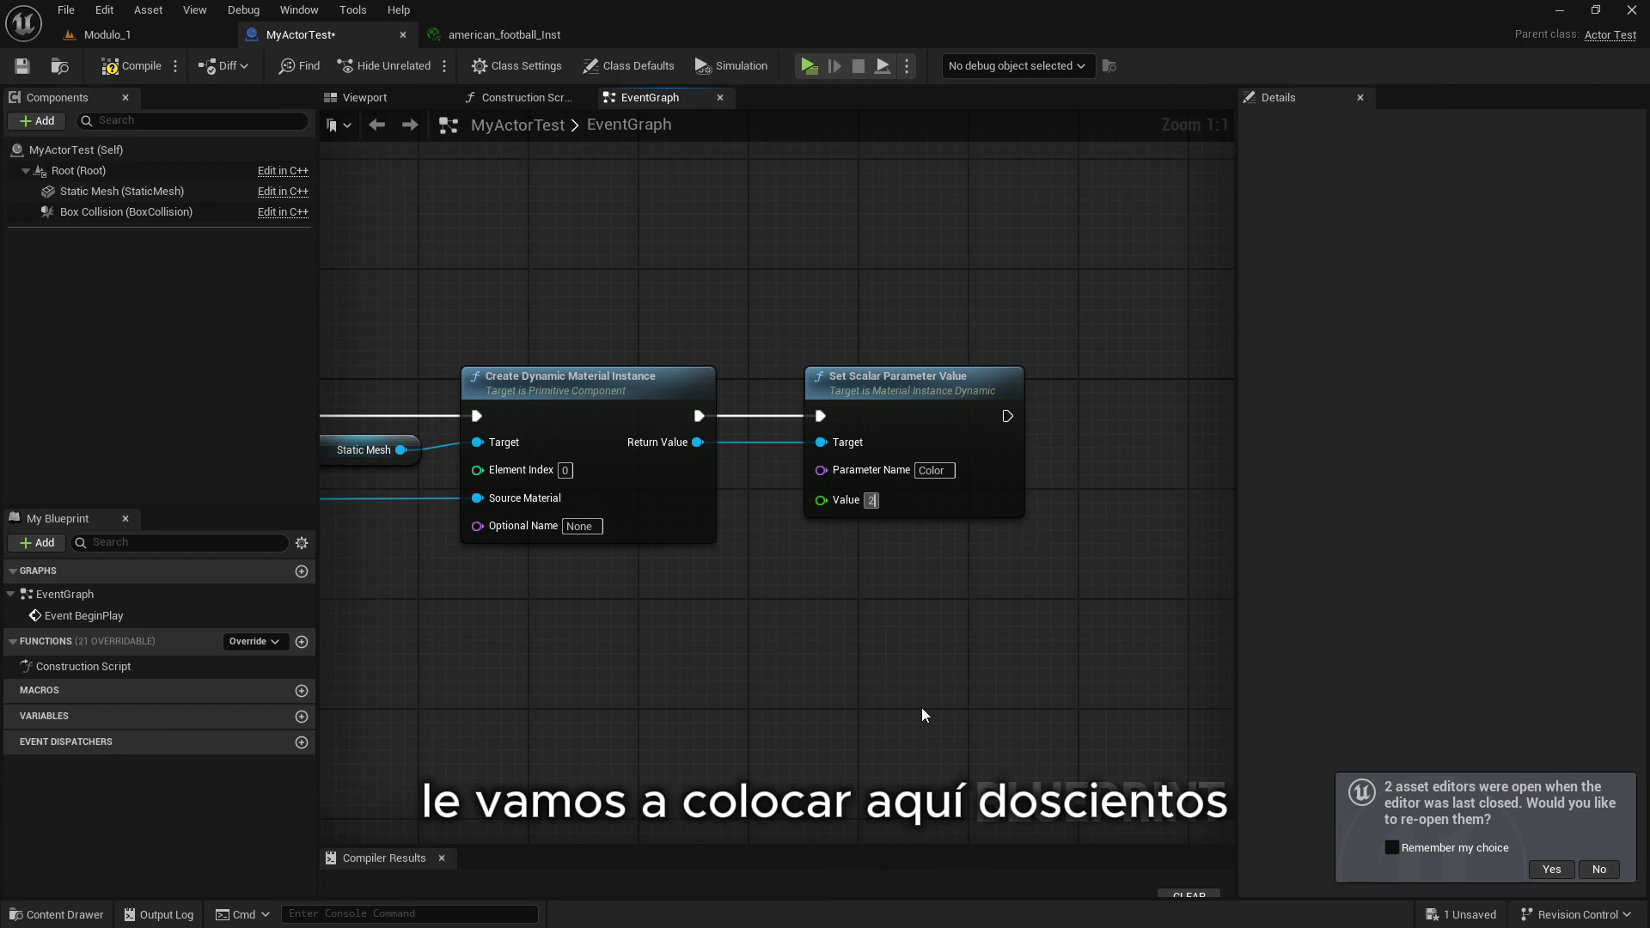
text(00)
right_drag(611, 544, 832, 550)
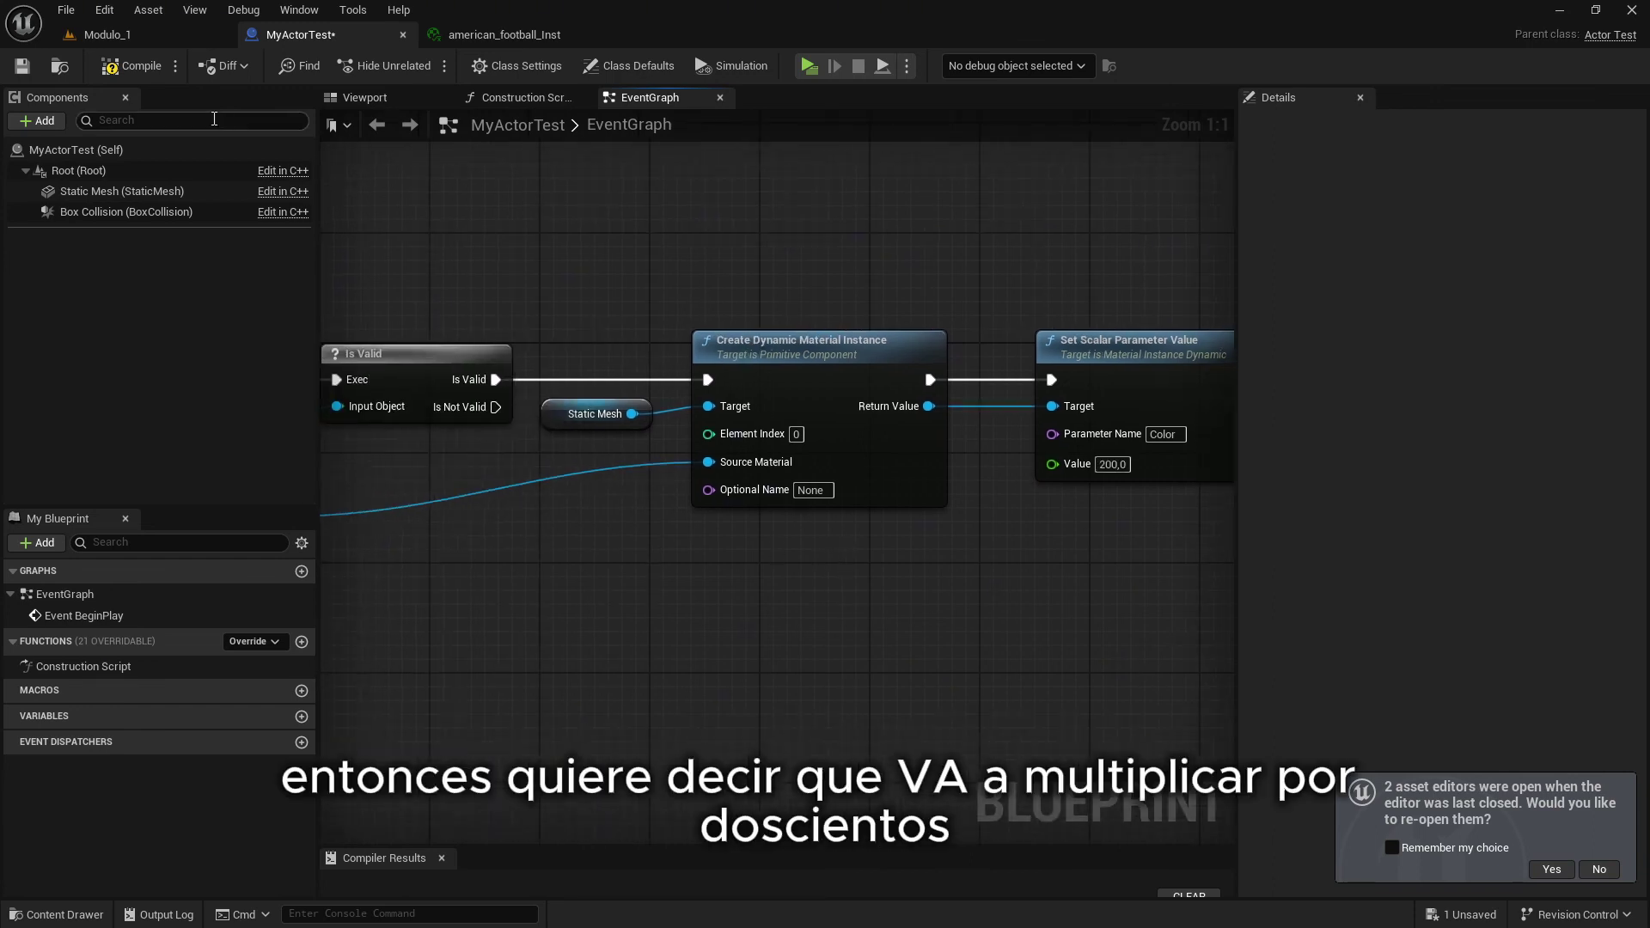
click(27, 69)
Review the BeginPlay node chain and play the level to check the football's tint
right_drag(516, 260, 877, 246)
right_drag(645, 284, 397, 288)
right_drag(913, 223, 570, 225)
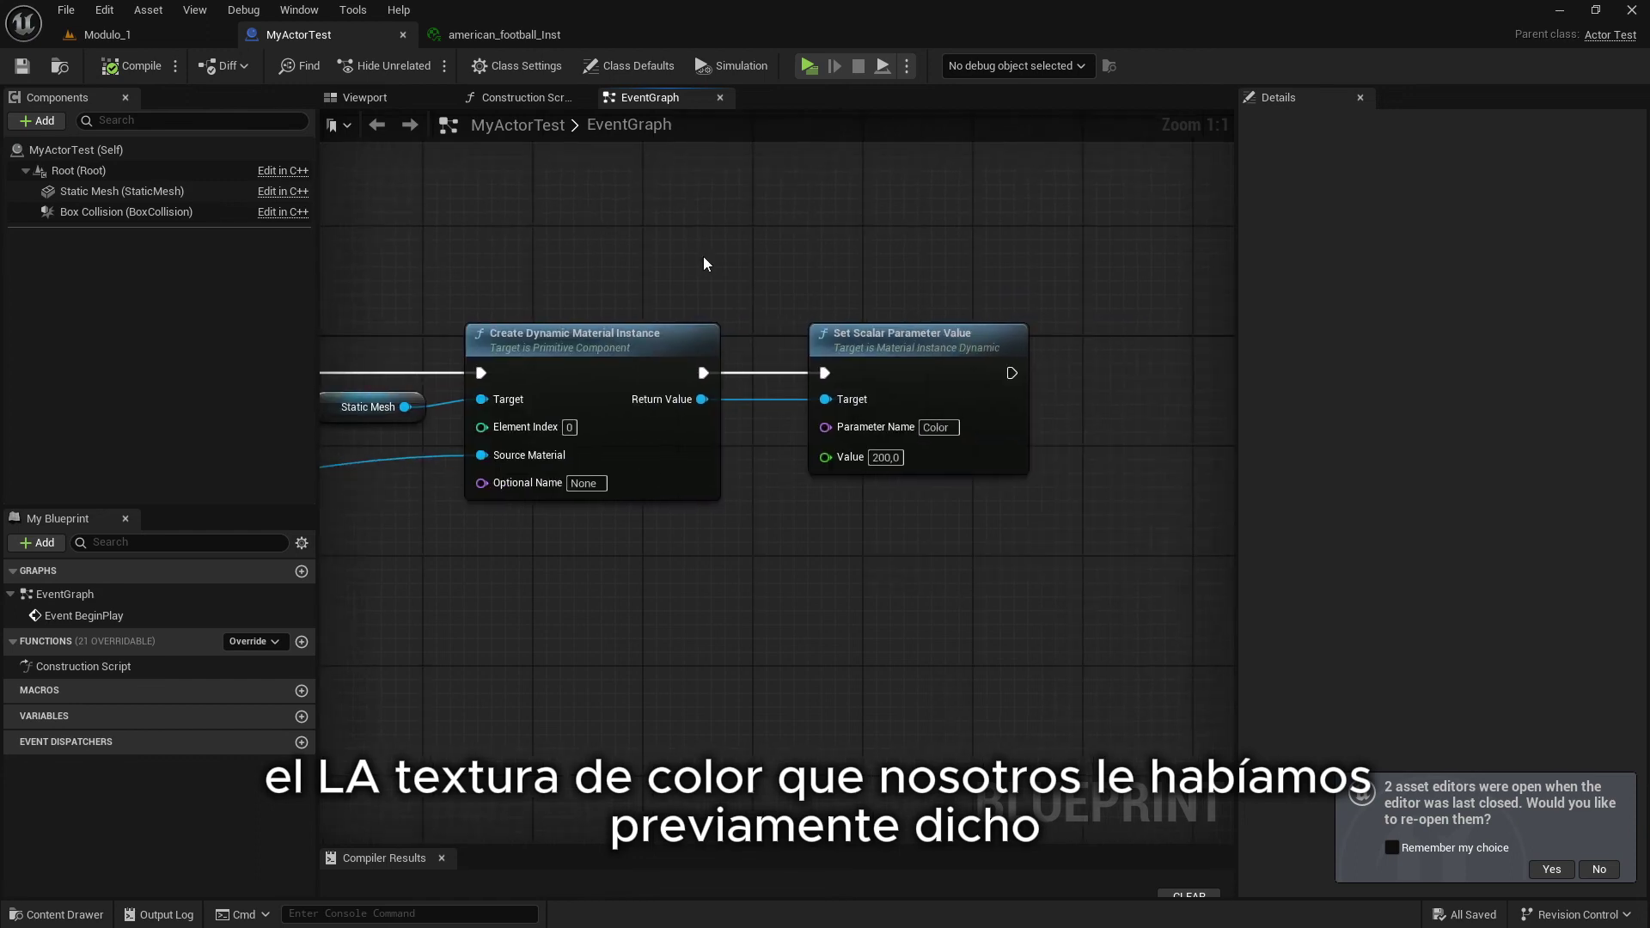
right_drag(704, 256, 742, 253)
right_drag(508, 269, 633, 281)
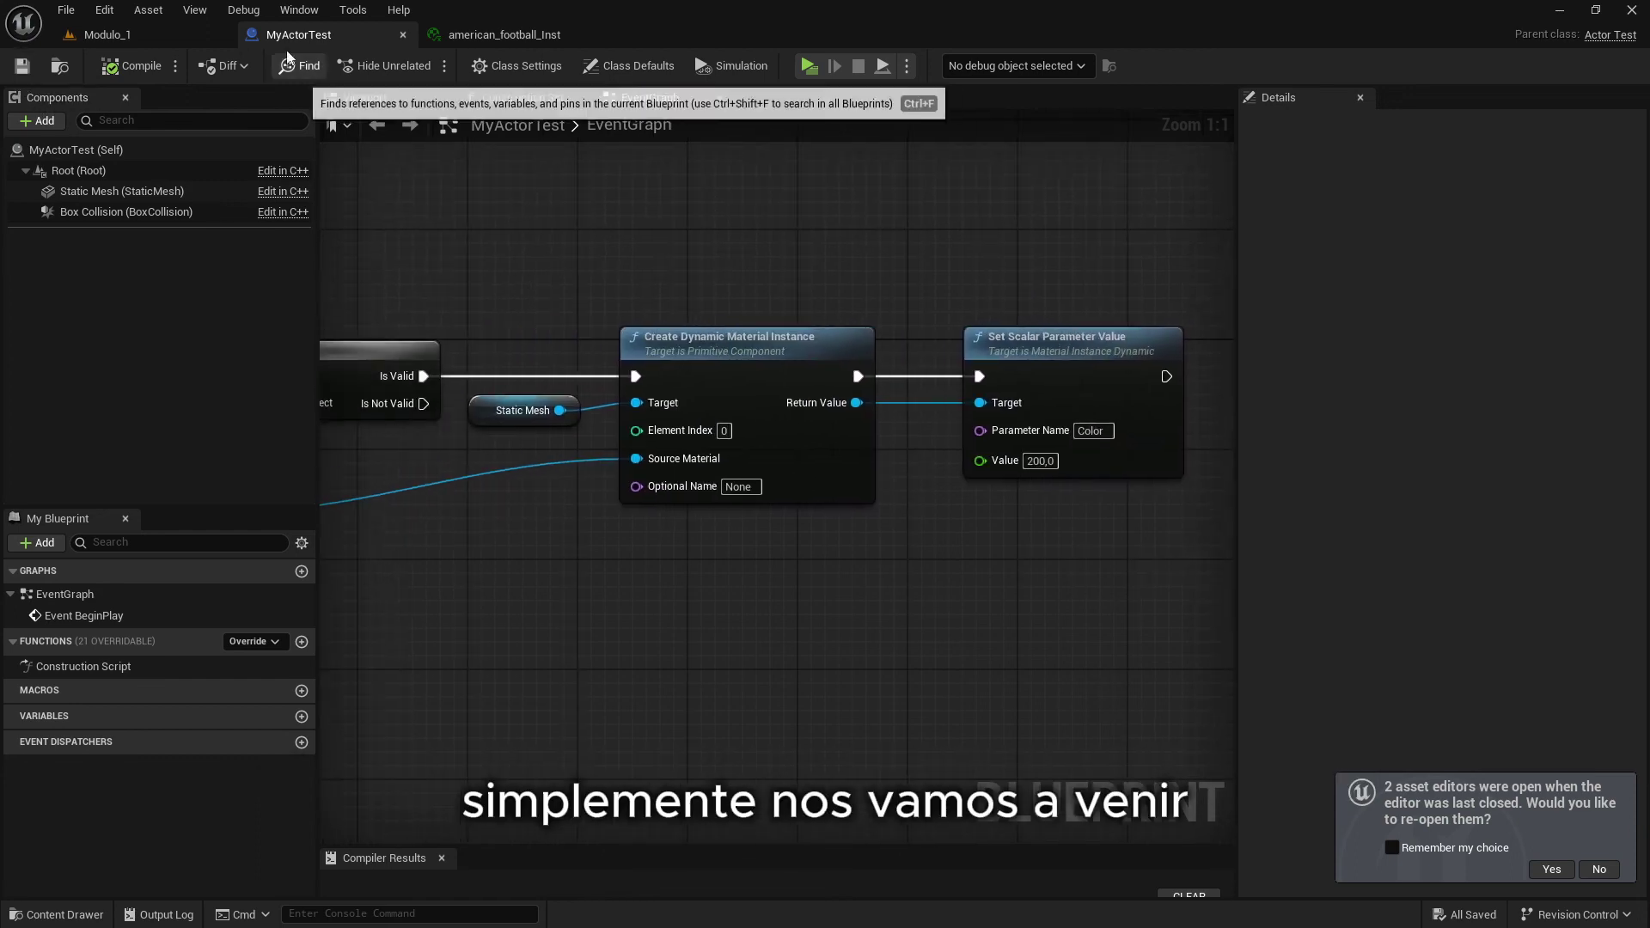
click(809, 66)
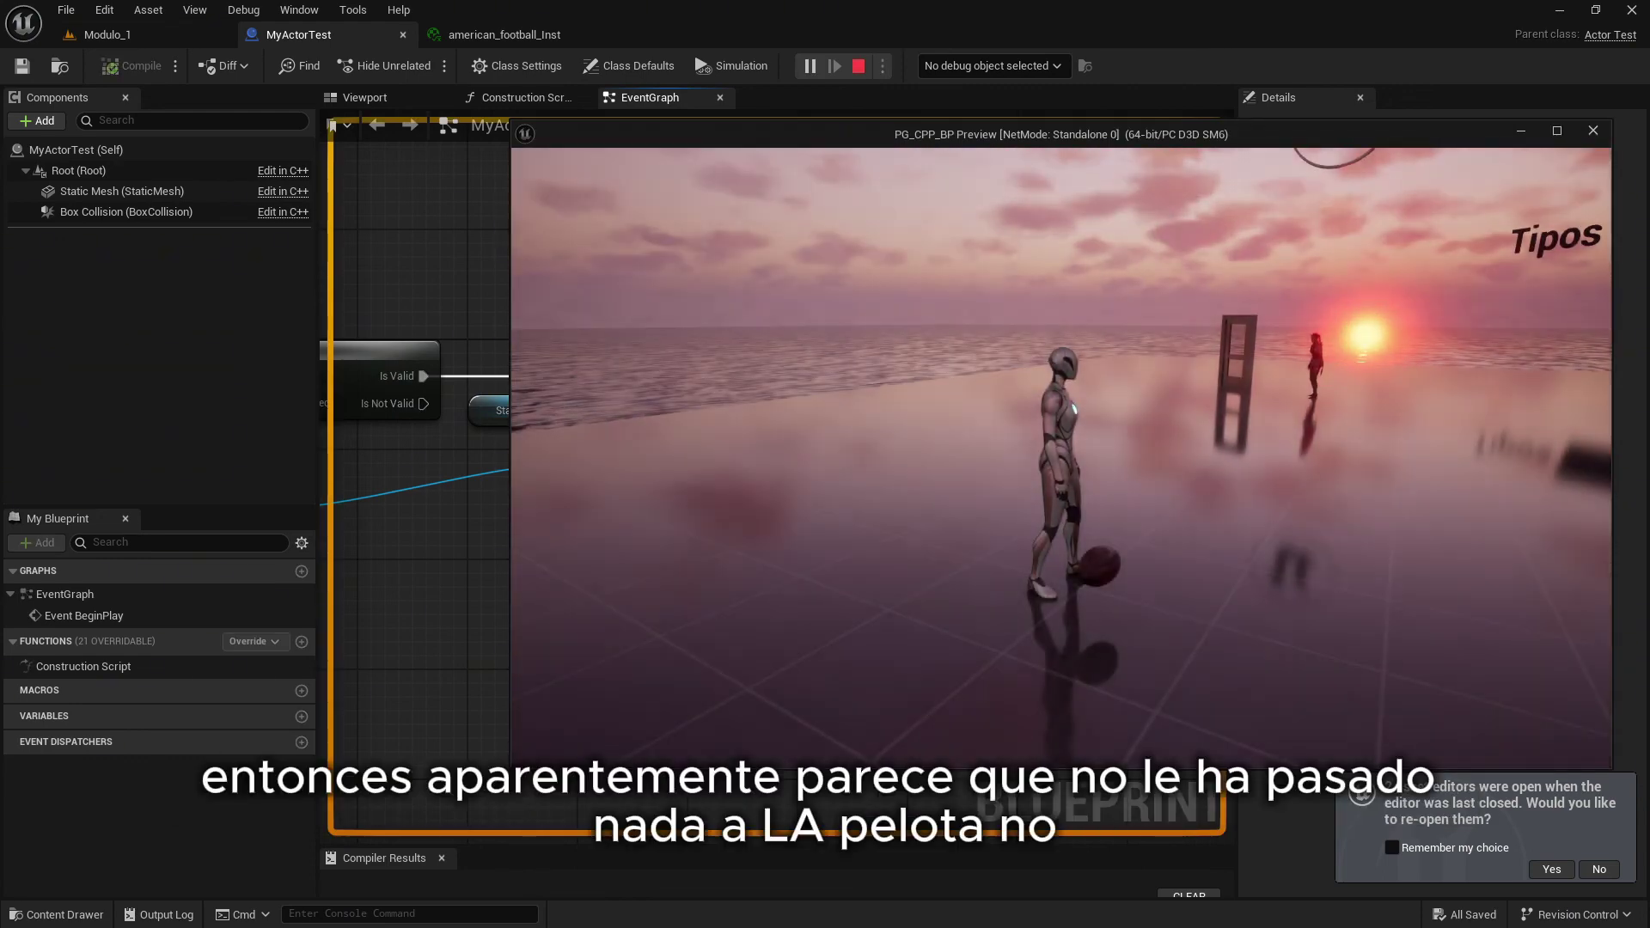
key(Escape)
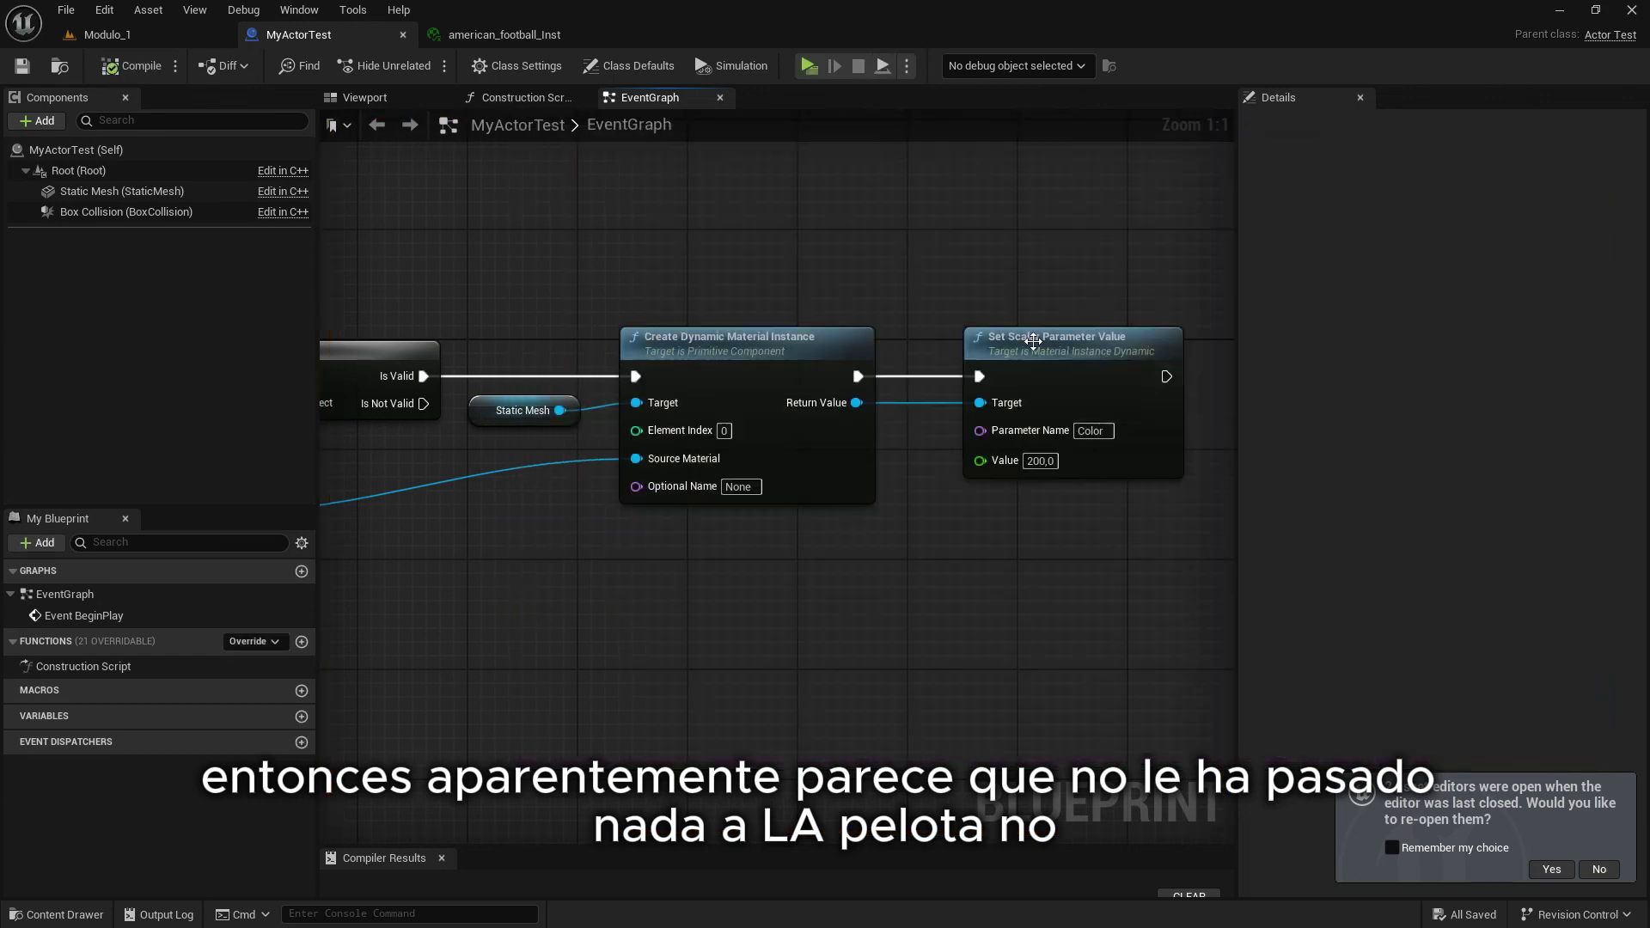
Try Element Index 0 on the Get Material node and set it back to 1
right_drag(1064, 552, 982, 550)
click(1028, 428)
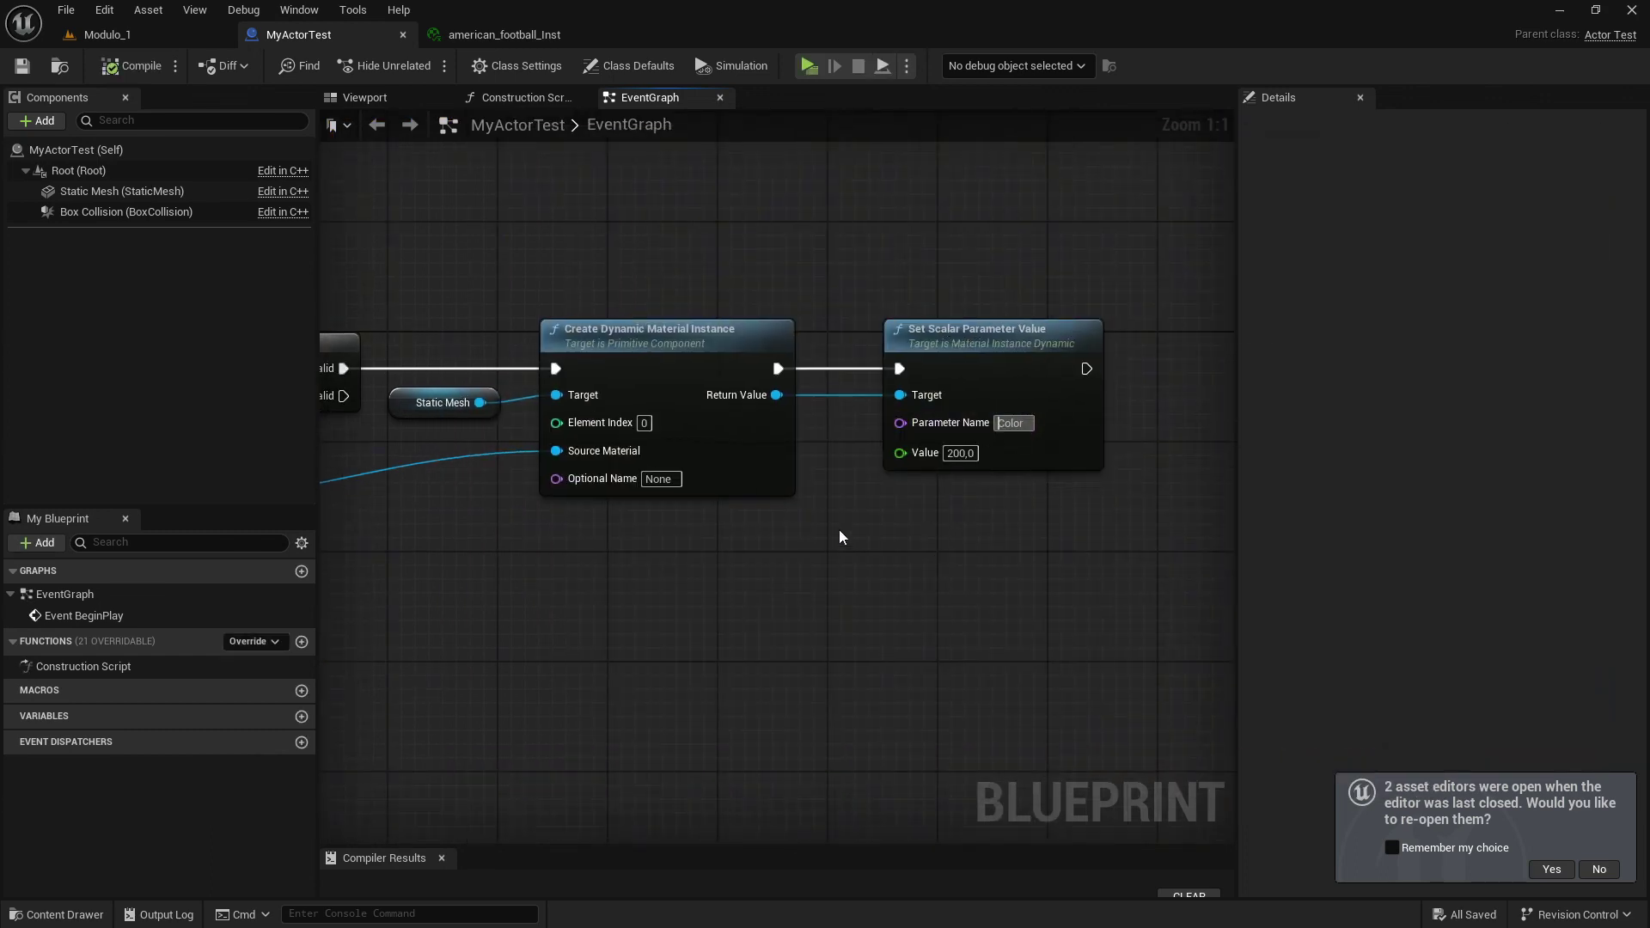
right_drag(839, 529, 1028, 542)
right_drag(573, 539, 786, 478)
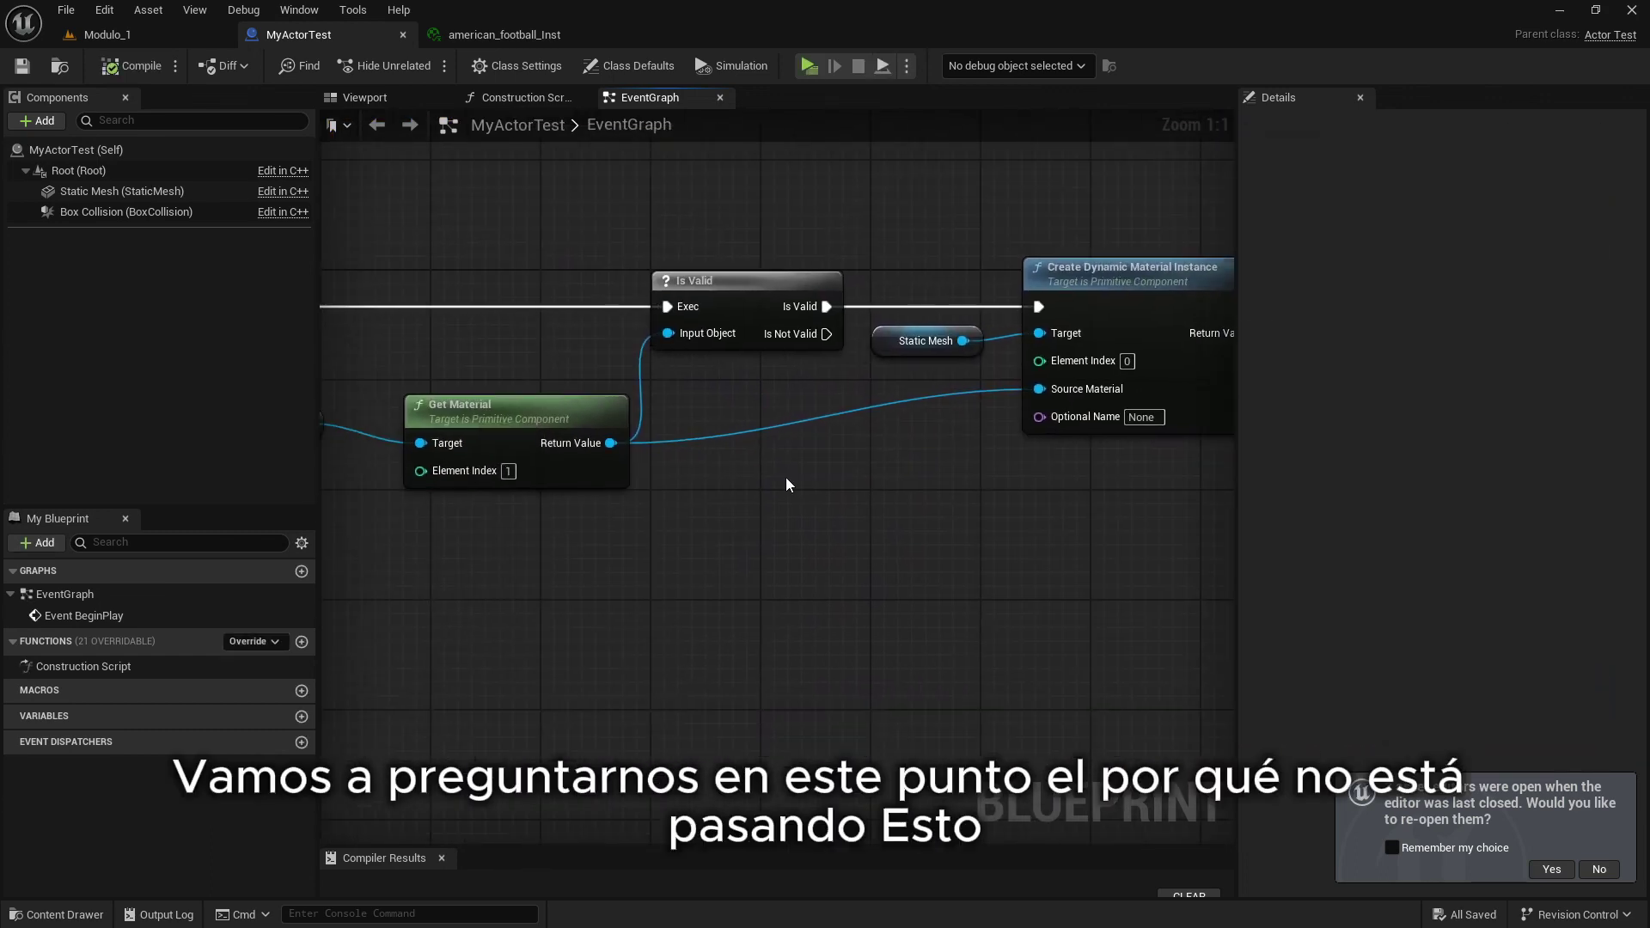
right_drag(877, 452, 880, 471)
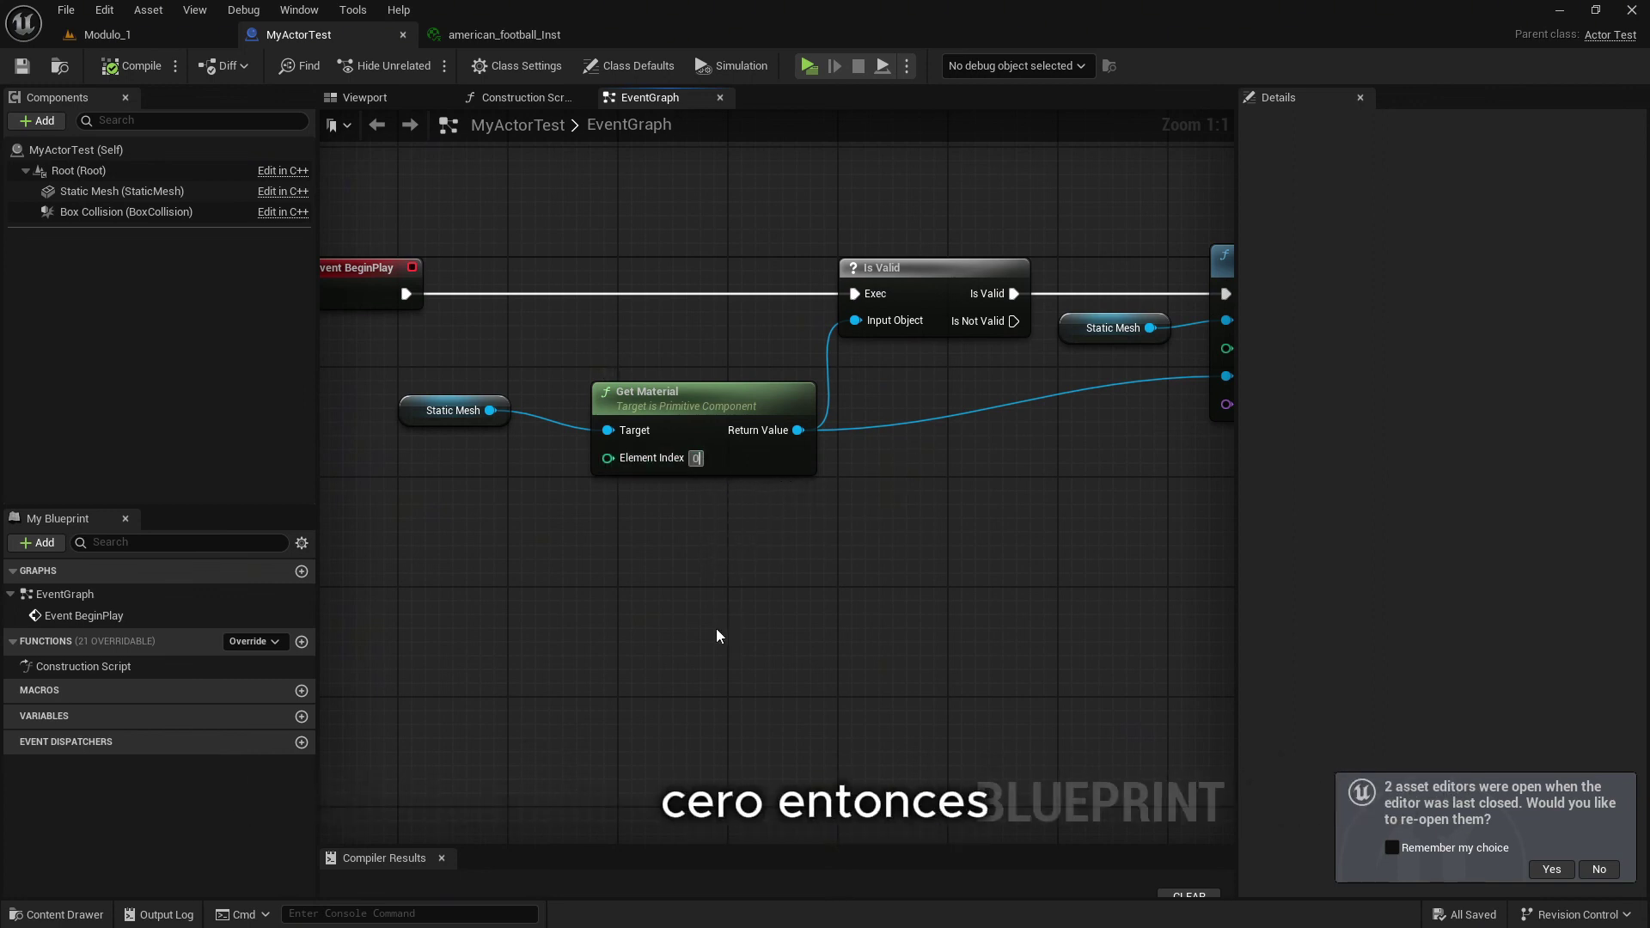
right_drag(887, 493, 738, 336)
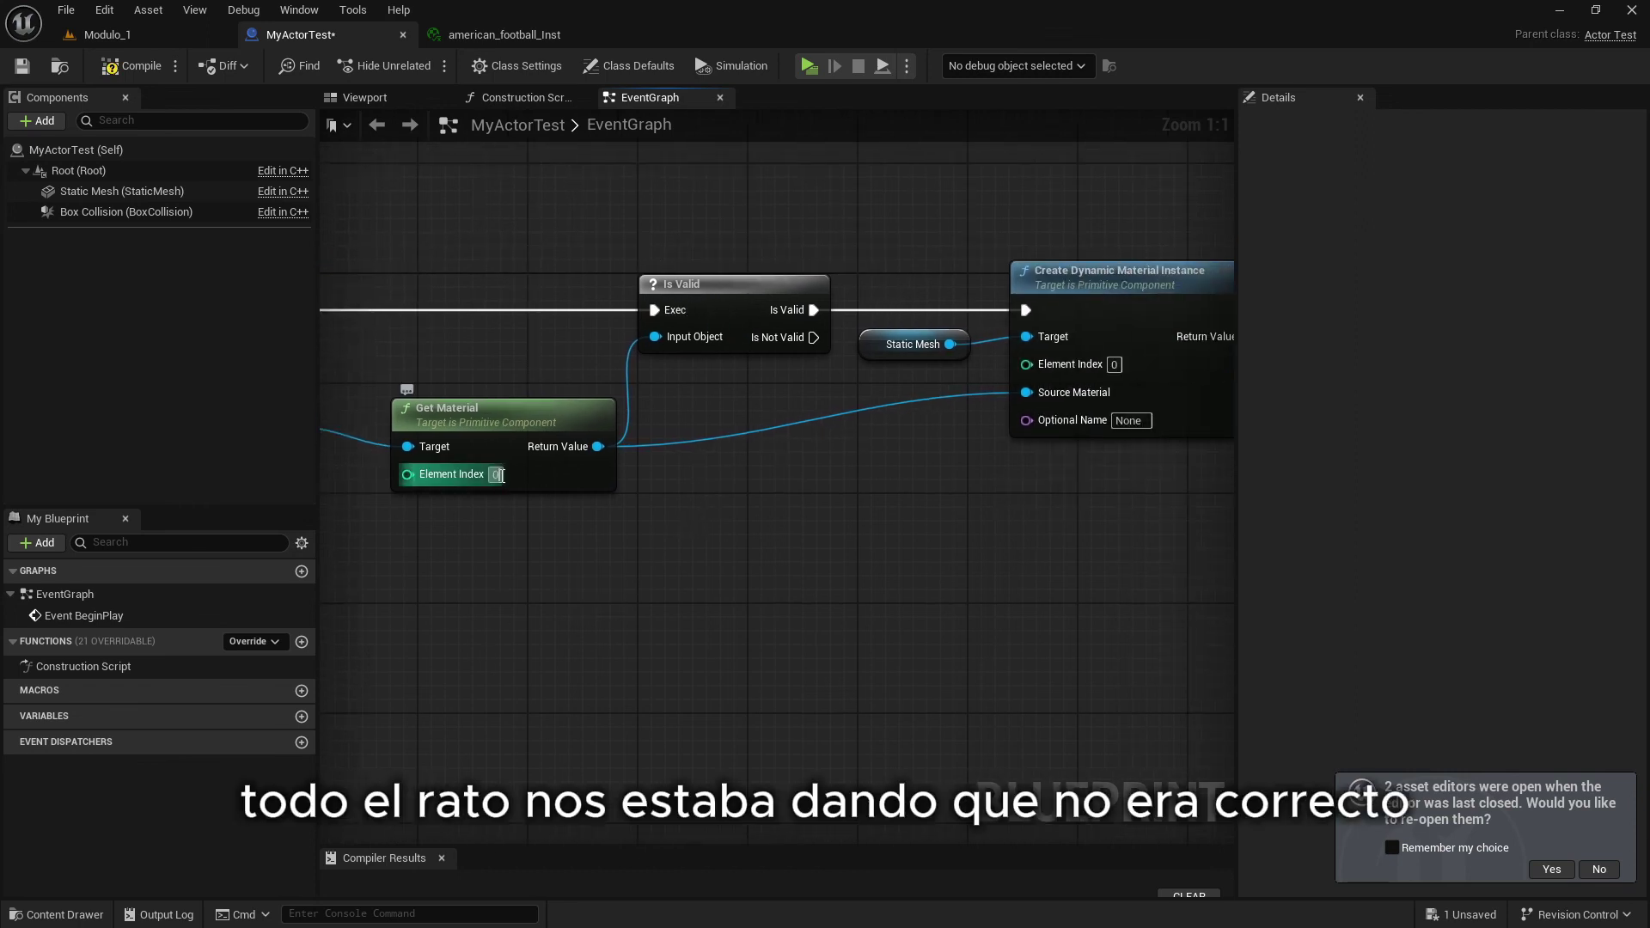
text(1)
key(Return)
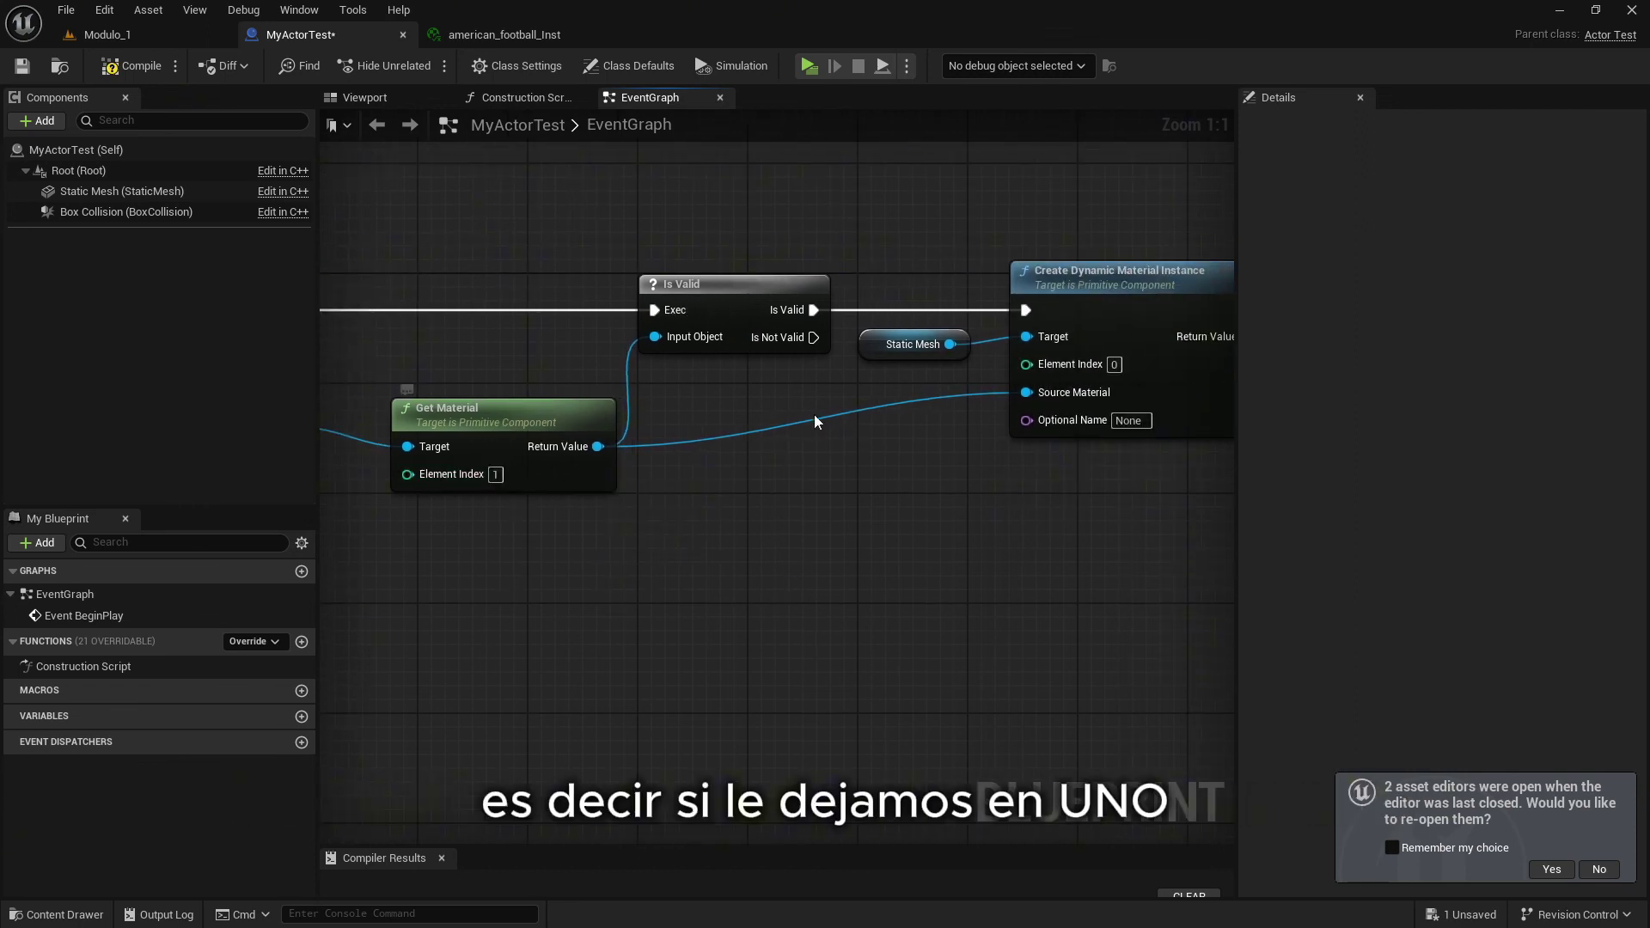
Add a Print String node below Create Dynamic Material Instance and run it from Is Valid's Is Not Valid output
right_click(720, 596)
text(print)
key(Return)
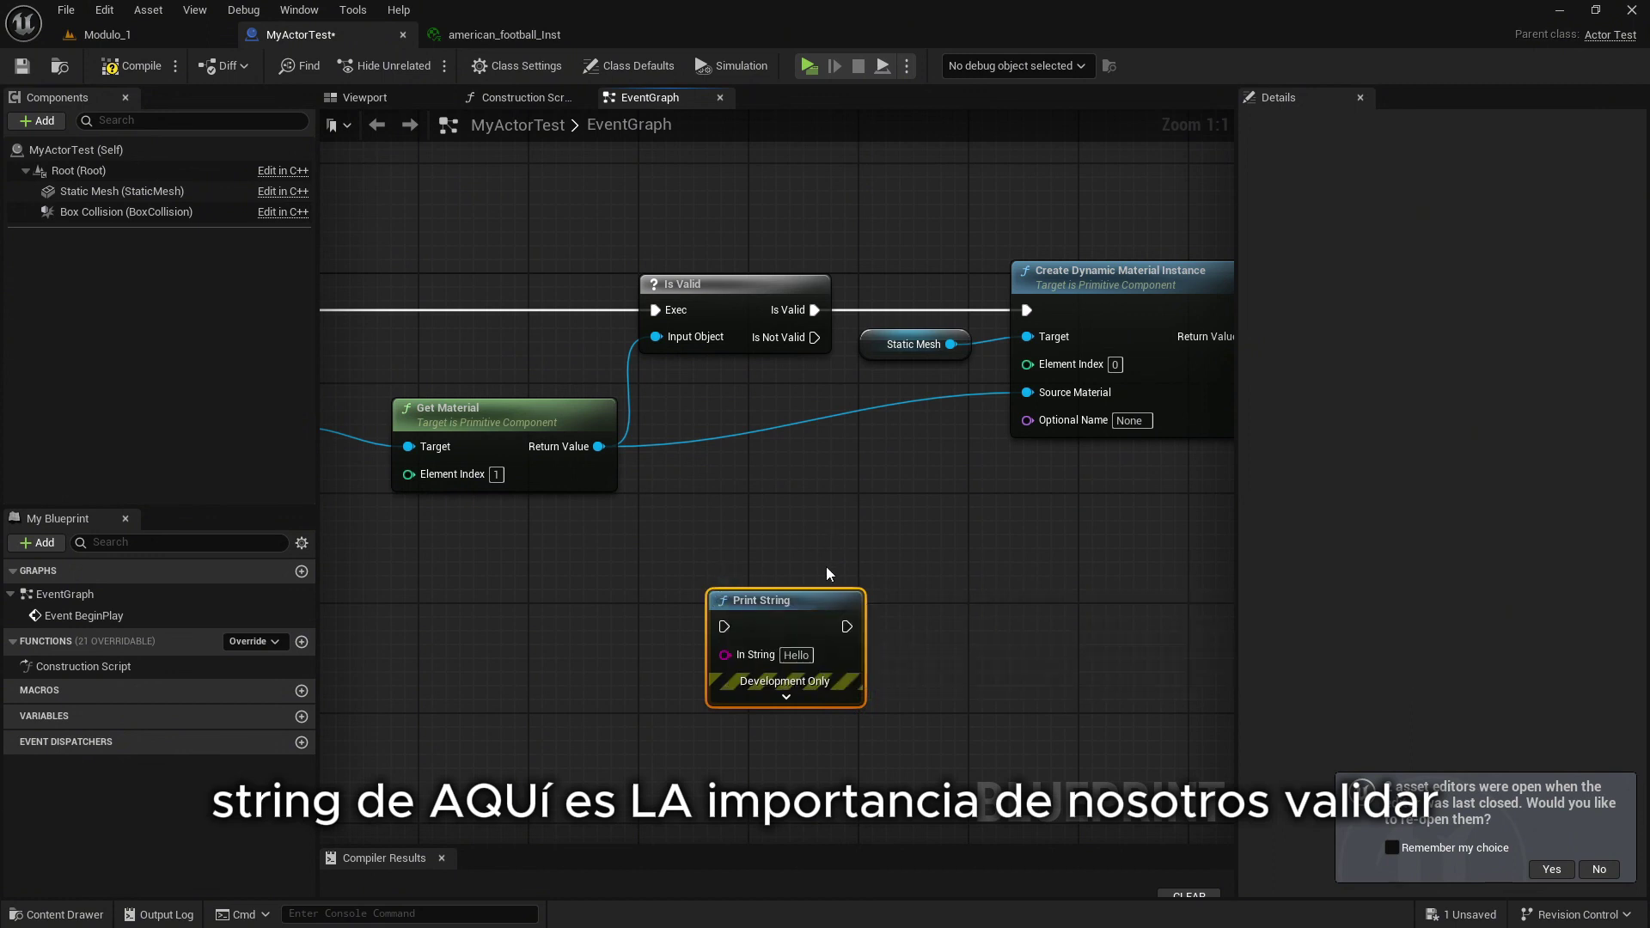
drag(757, 600, 978, 518)
drag(814, 337, 944, 544)
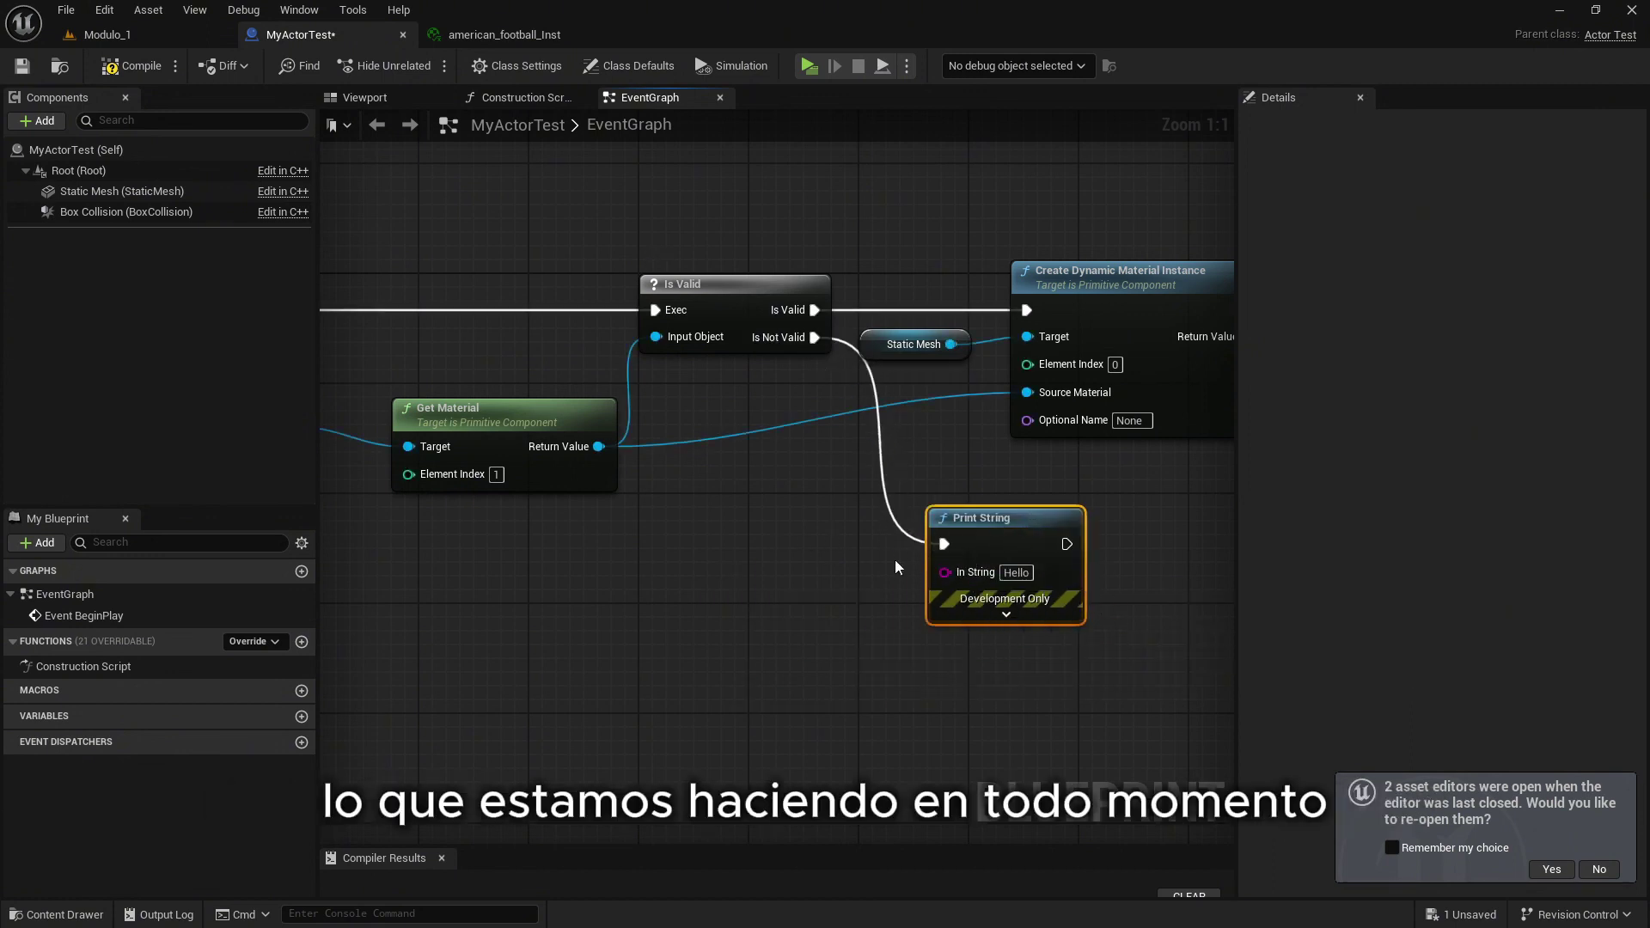
Set the Print String message to "No hay material que modificar"
click(1016, 572)
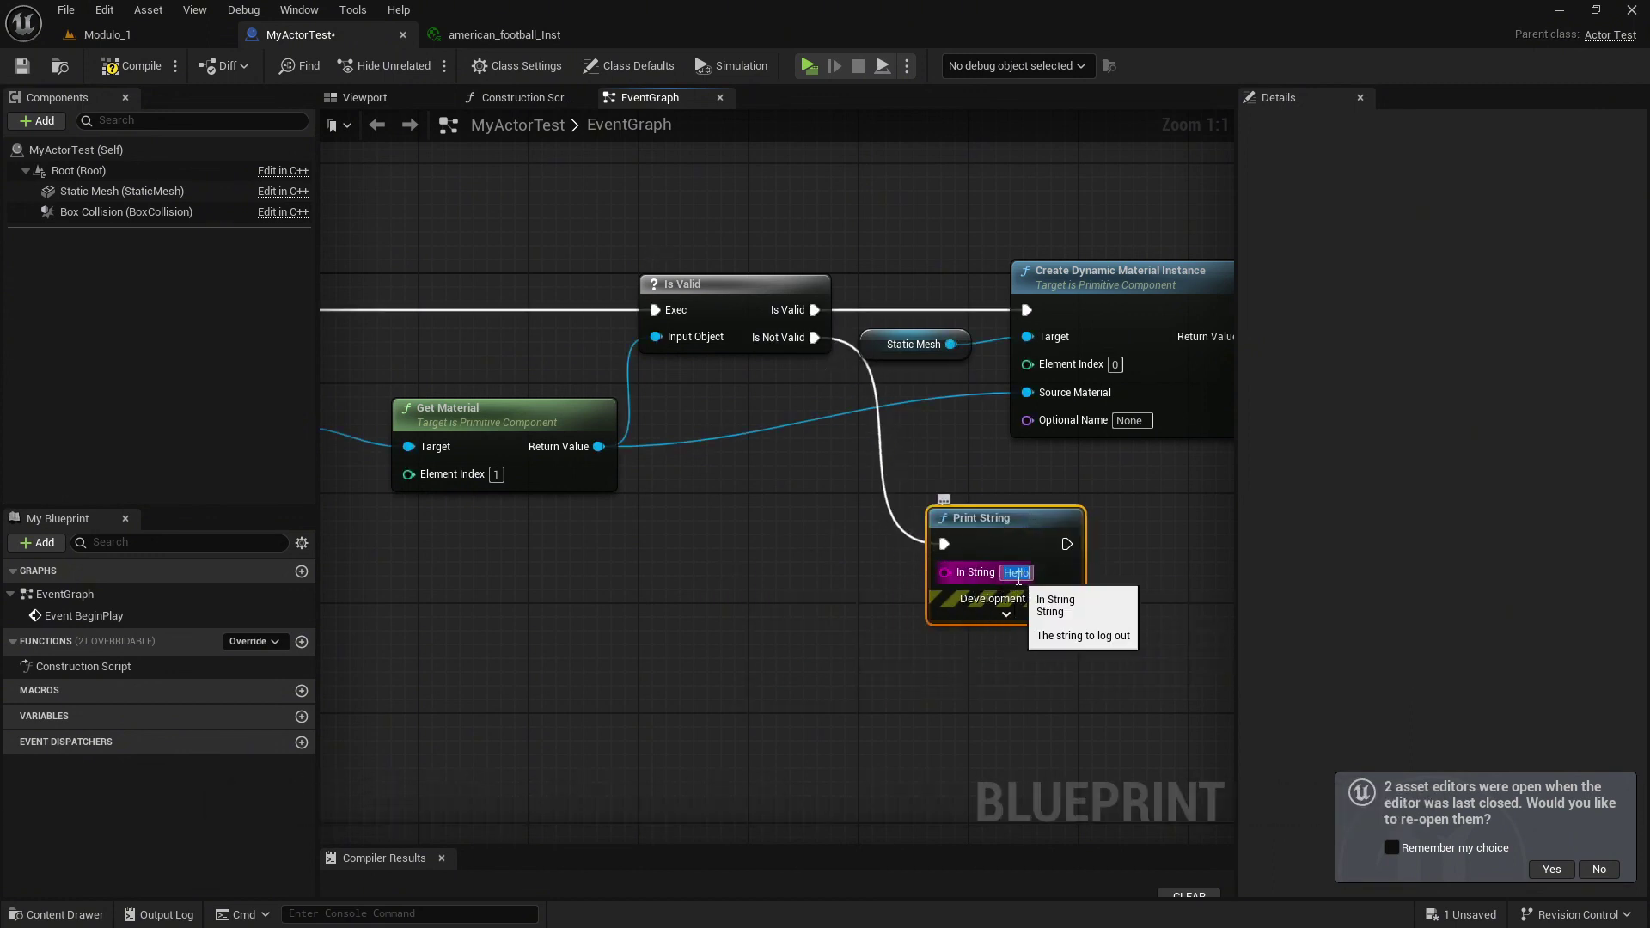
text(No hay material)
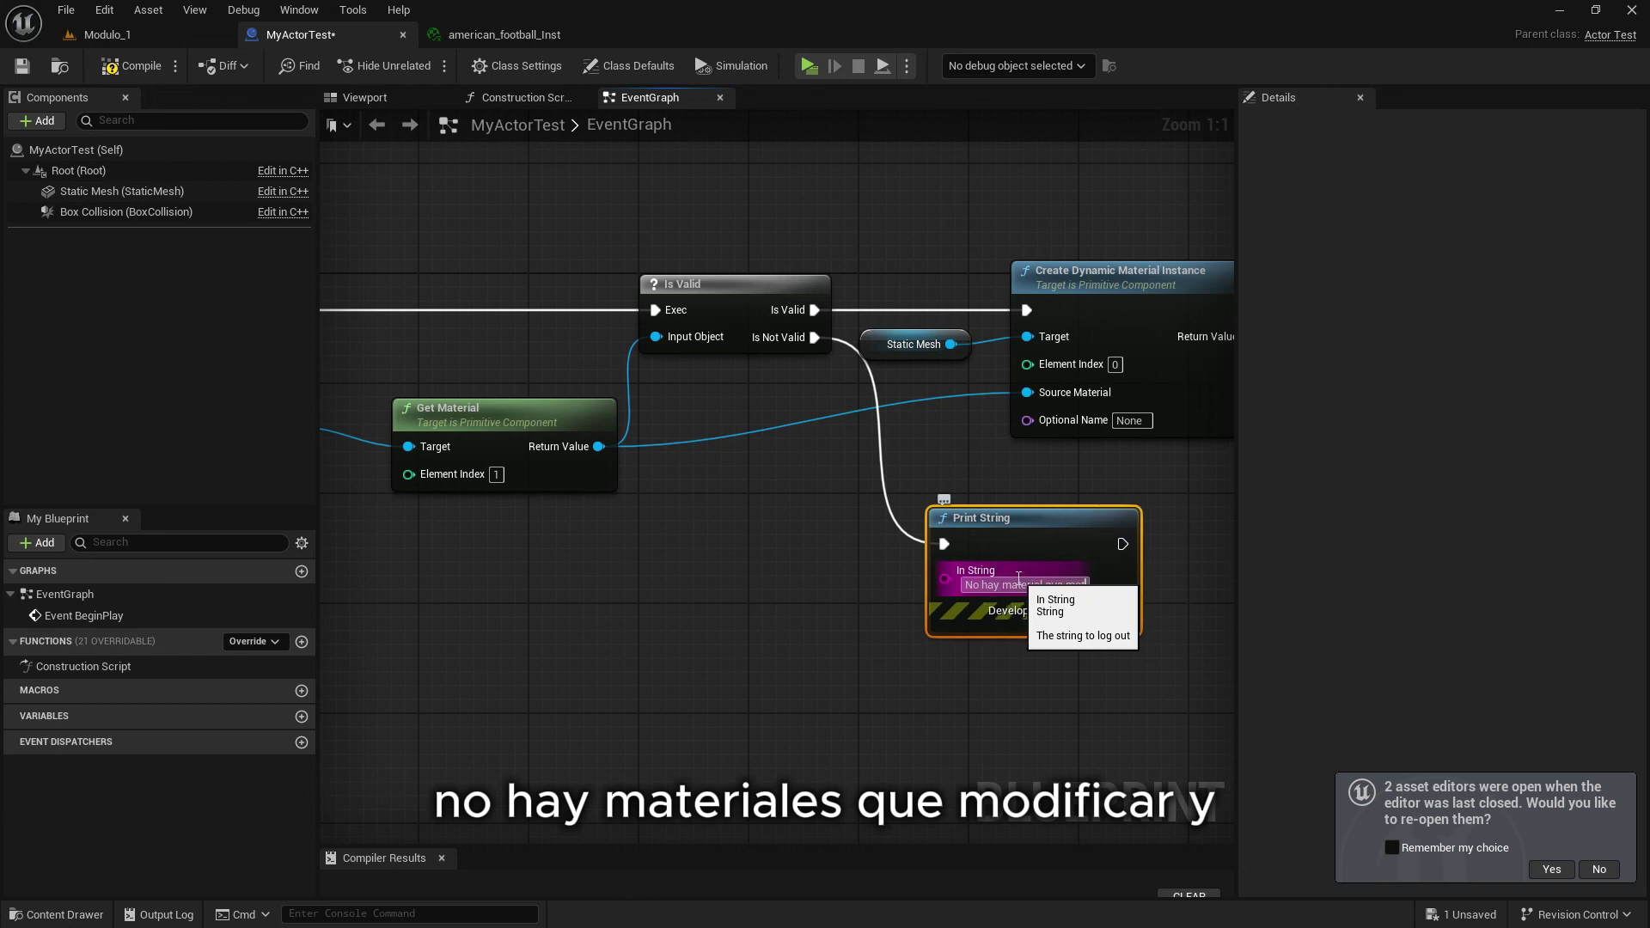
text( que mof)
key(BackSpace)
Expand the Print String node's options and set its Text Color to red and its Duration to 20
right_drag(1087, 569, 972, 453)
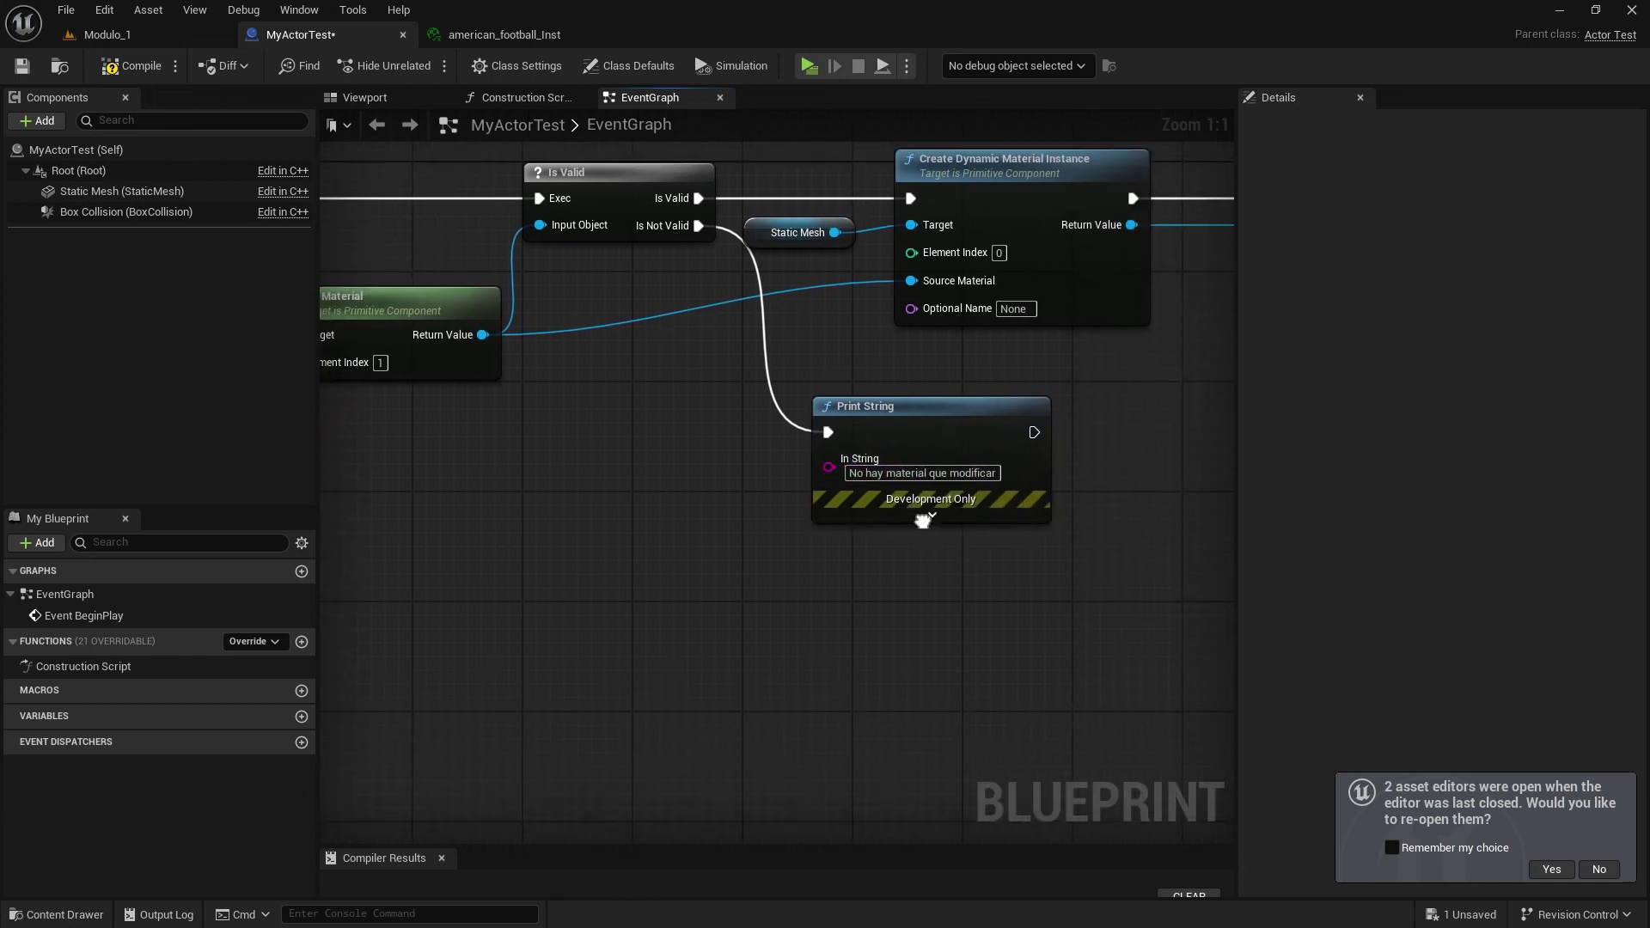
click(930, 511)
click(898, 556)
click(1090, 614)
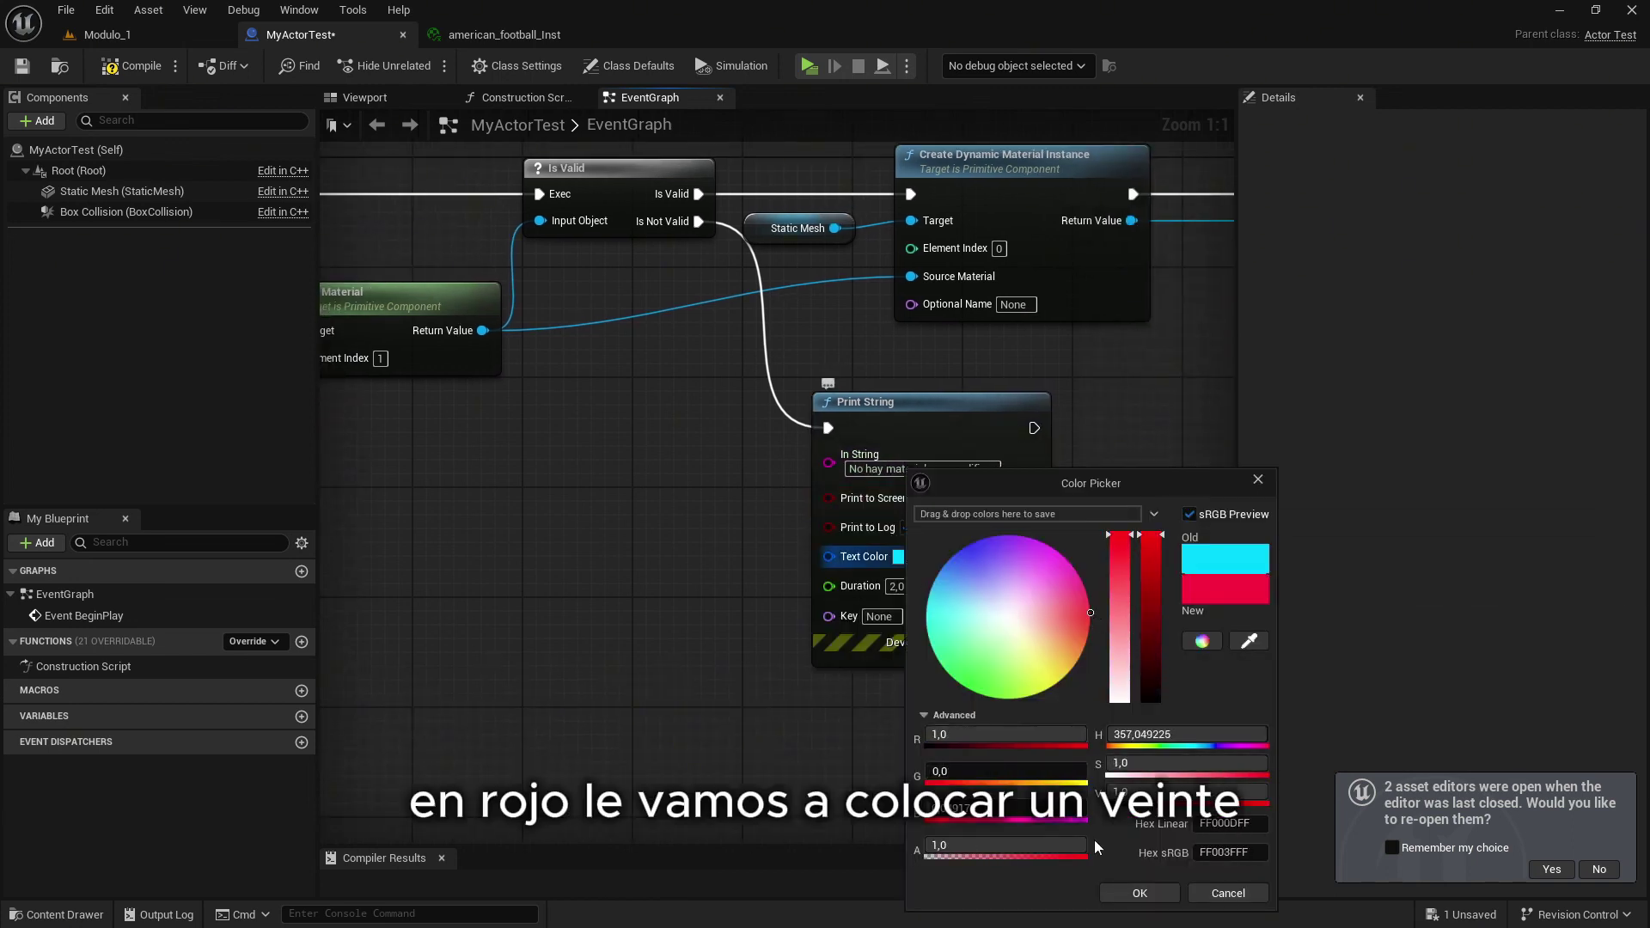
click(1140, 893)
click(894, 586)
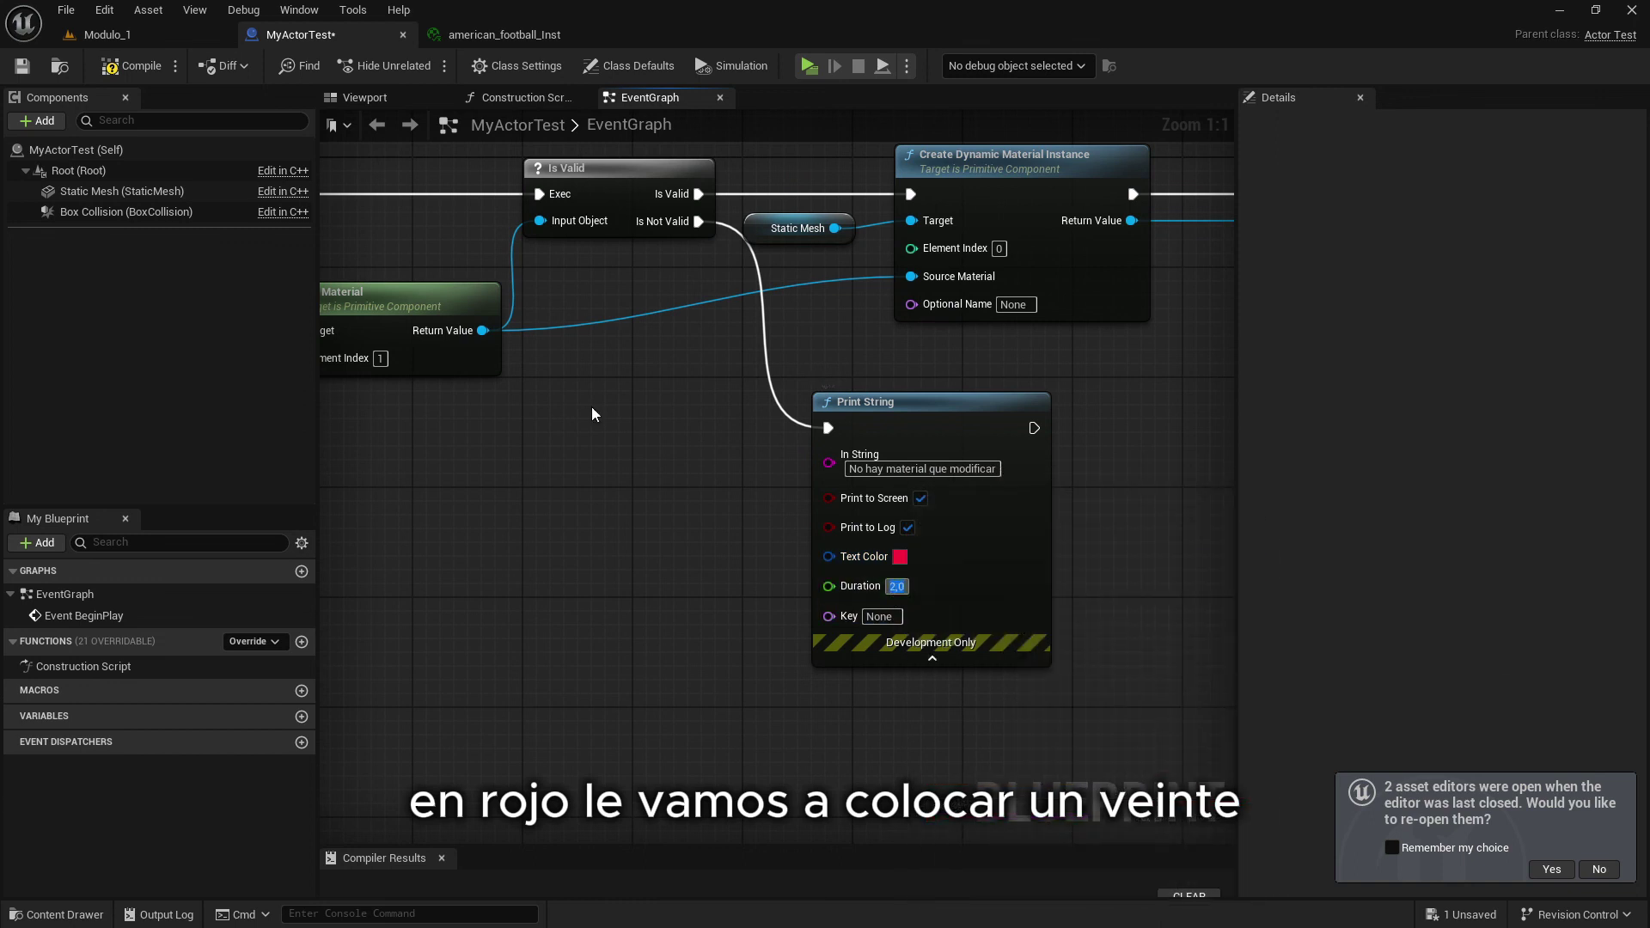
text(20)
Compile and save MyActorTest, and play the level to check the invalid-material message
click(142, 66)
click(21, 66)
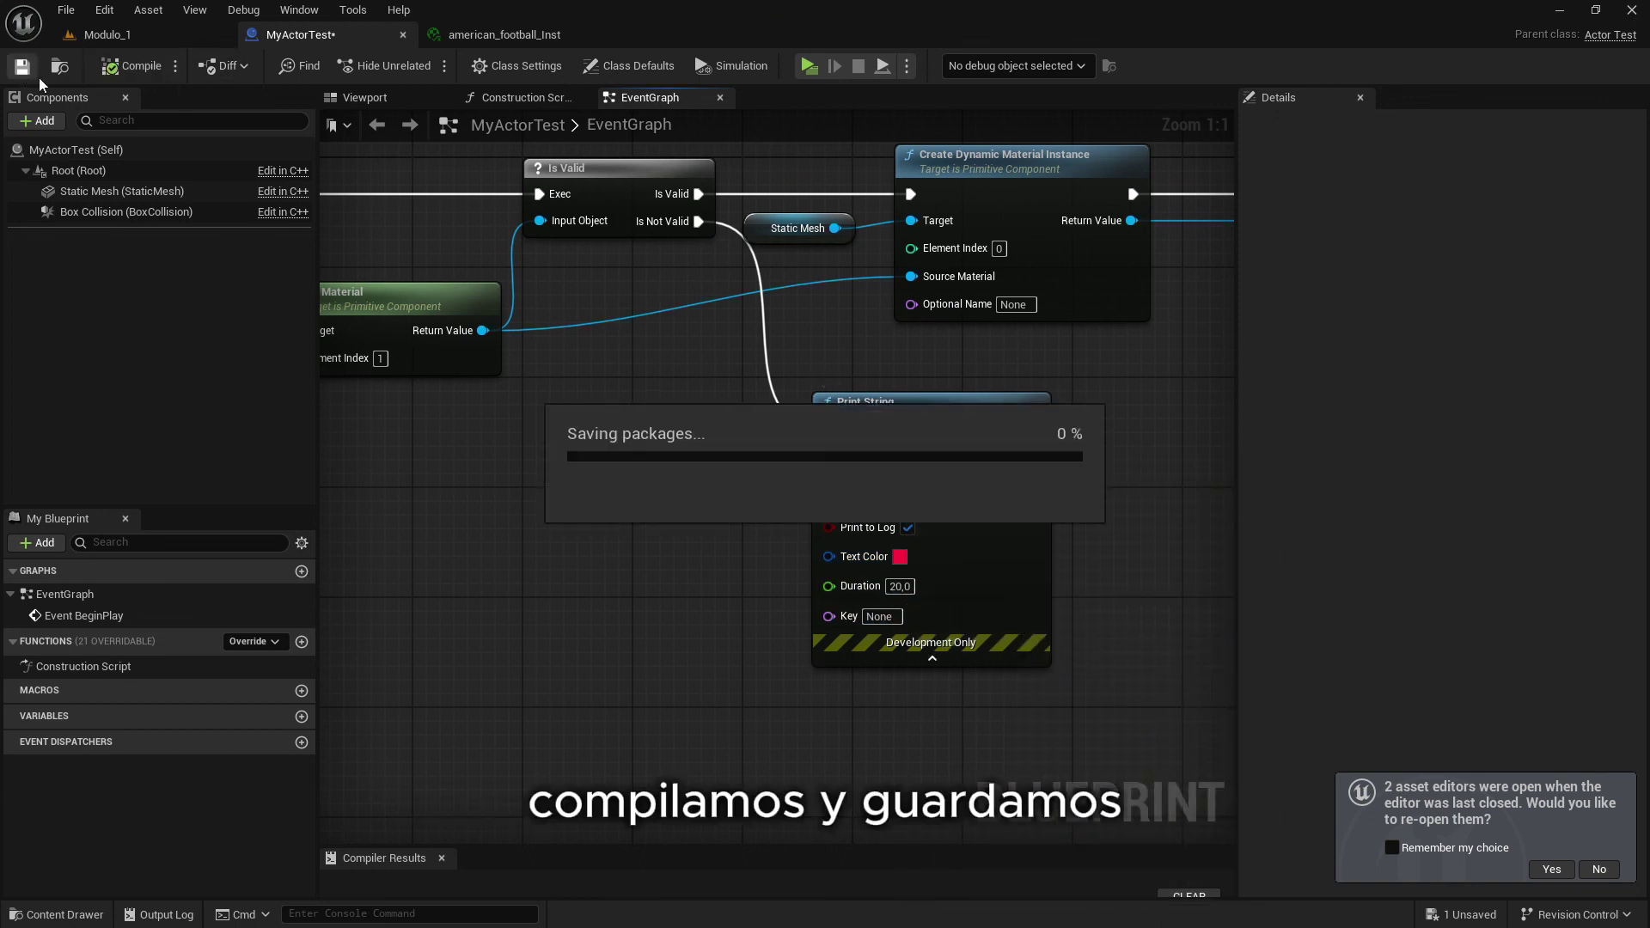
click(808, 66)
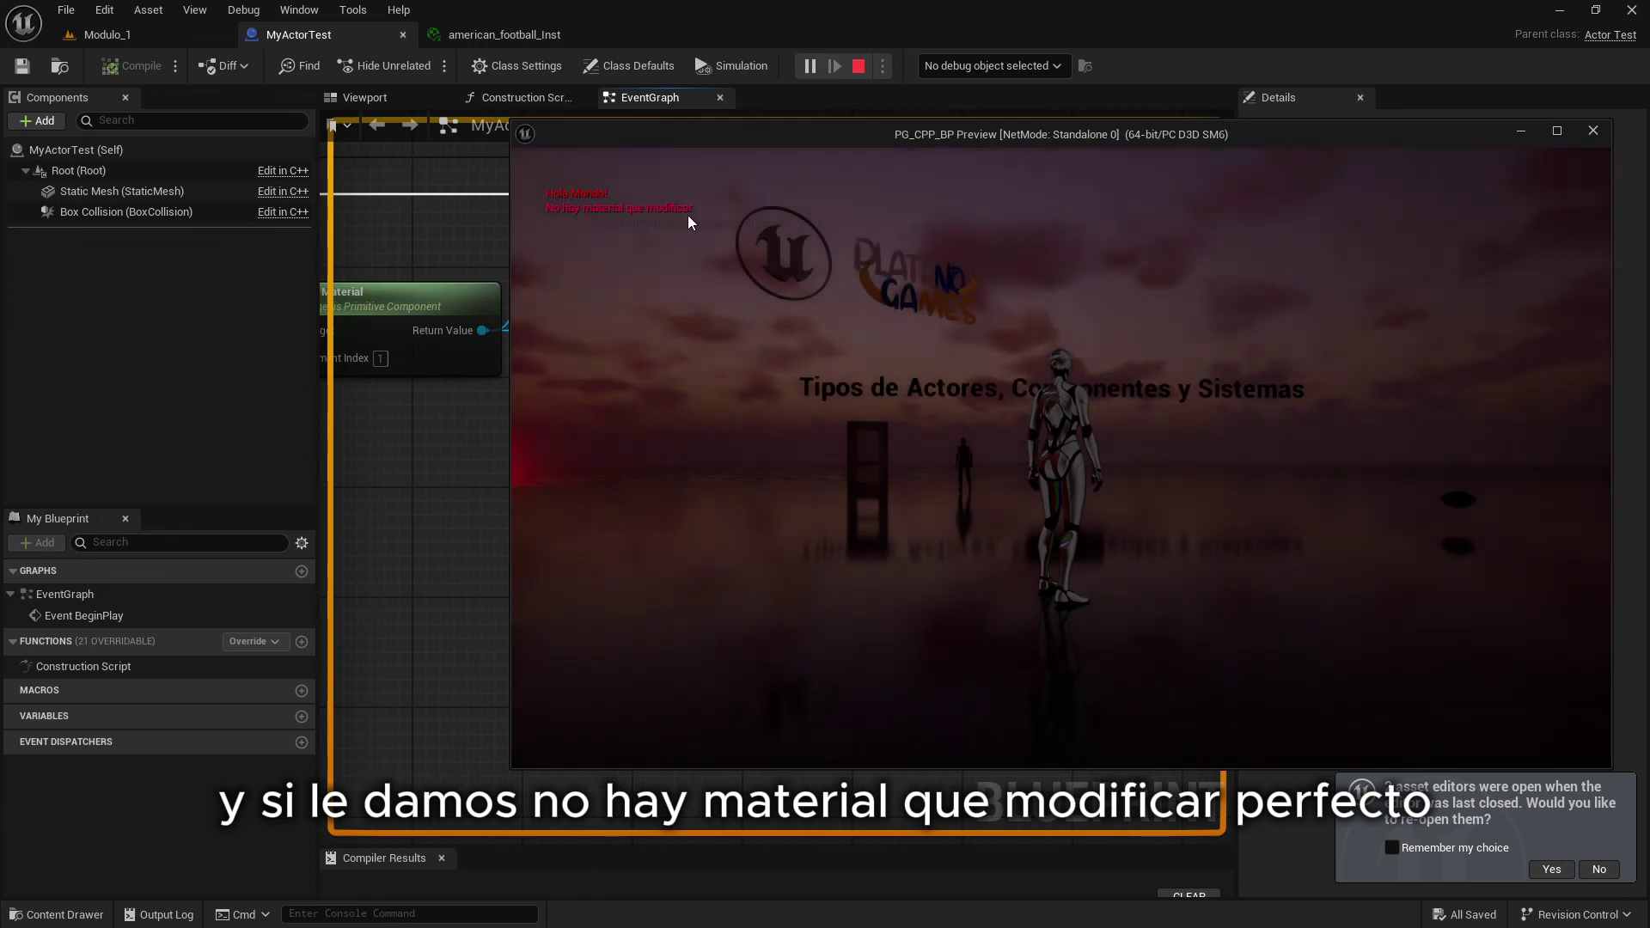
key(Escape)
Set the Get Material node's Element Index to 0
right_drag(507, 427, 690, 447)
click(563, 380)
text(0)
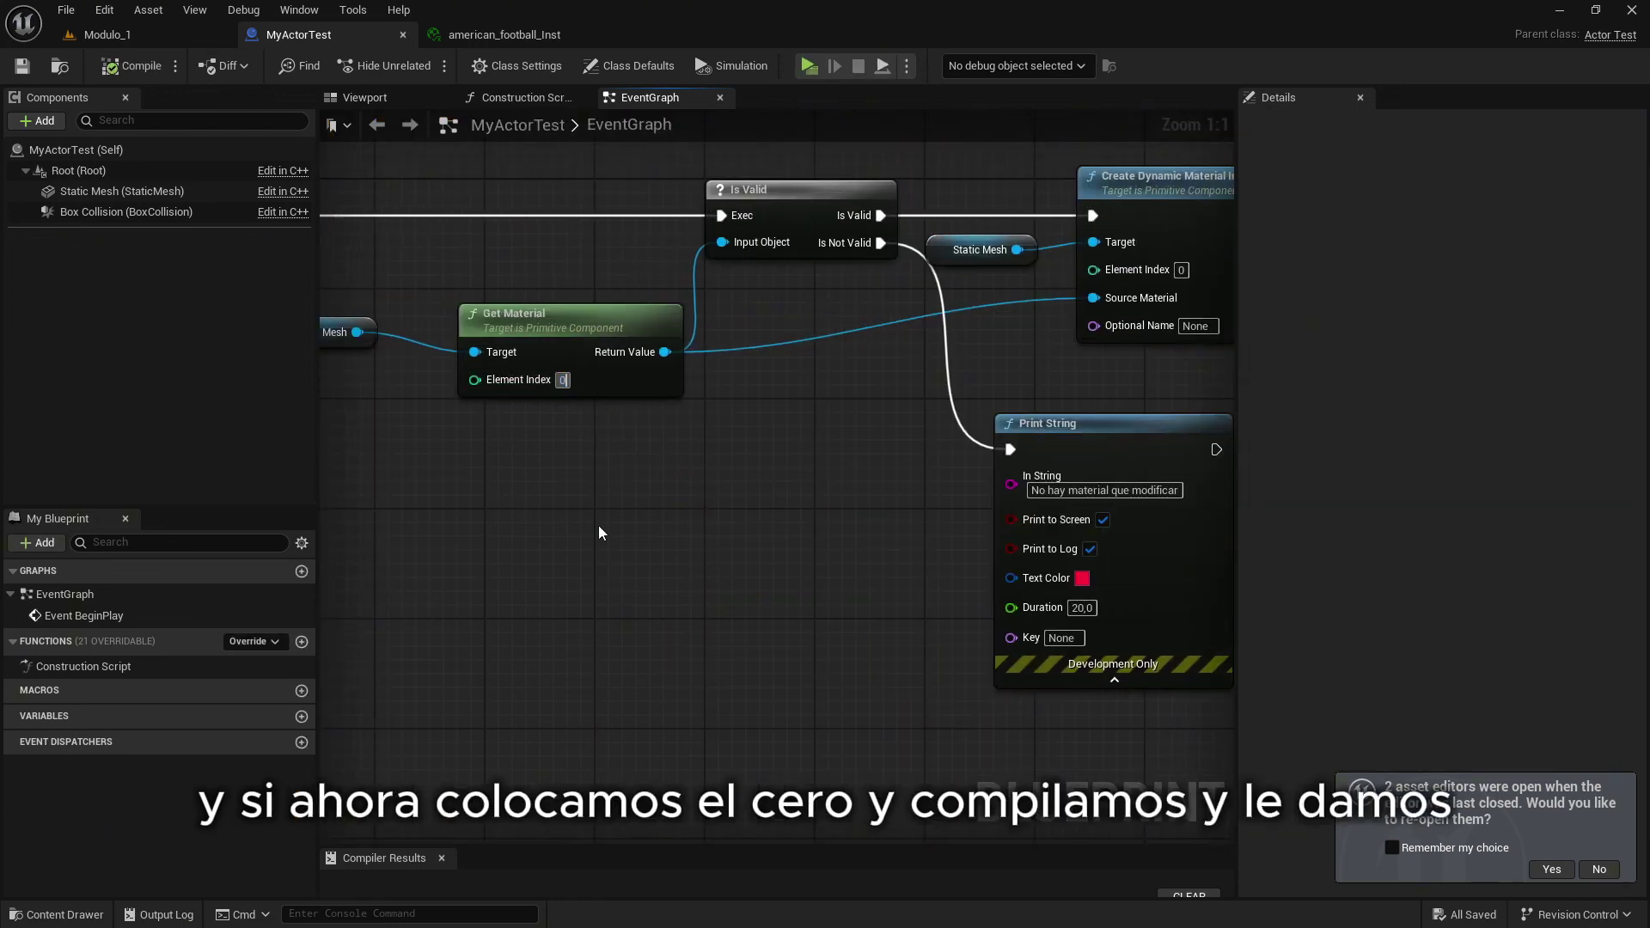
key(Return)
Play the level and move the character around the football to examine its tint
click(808, 66)
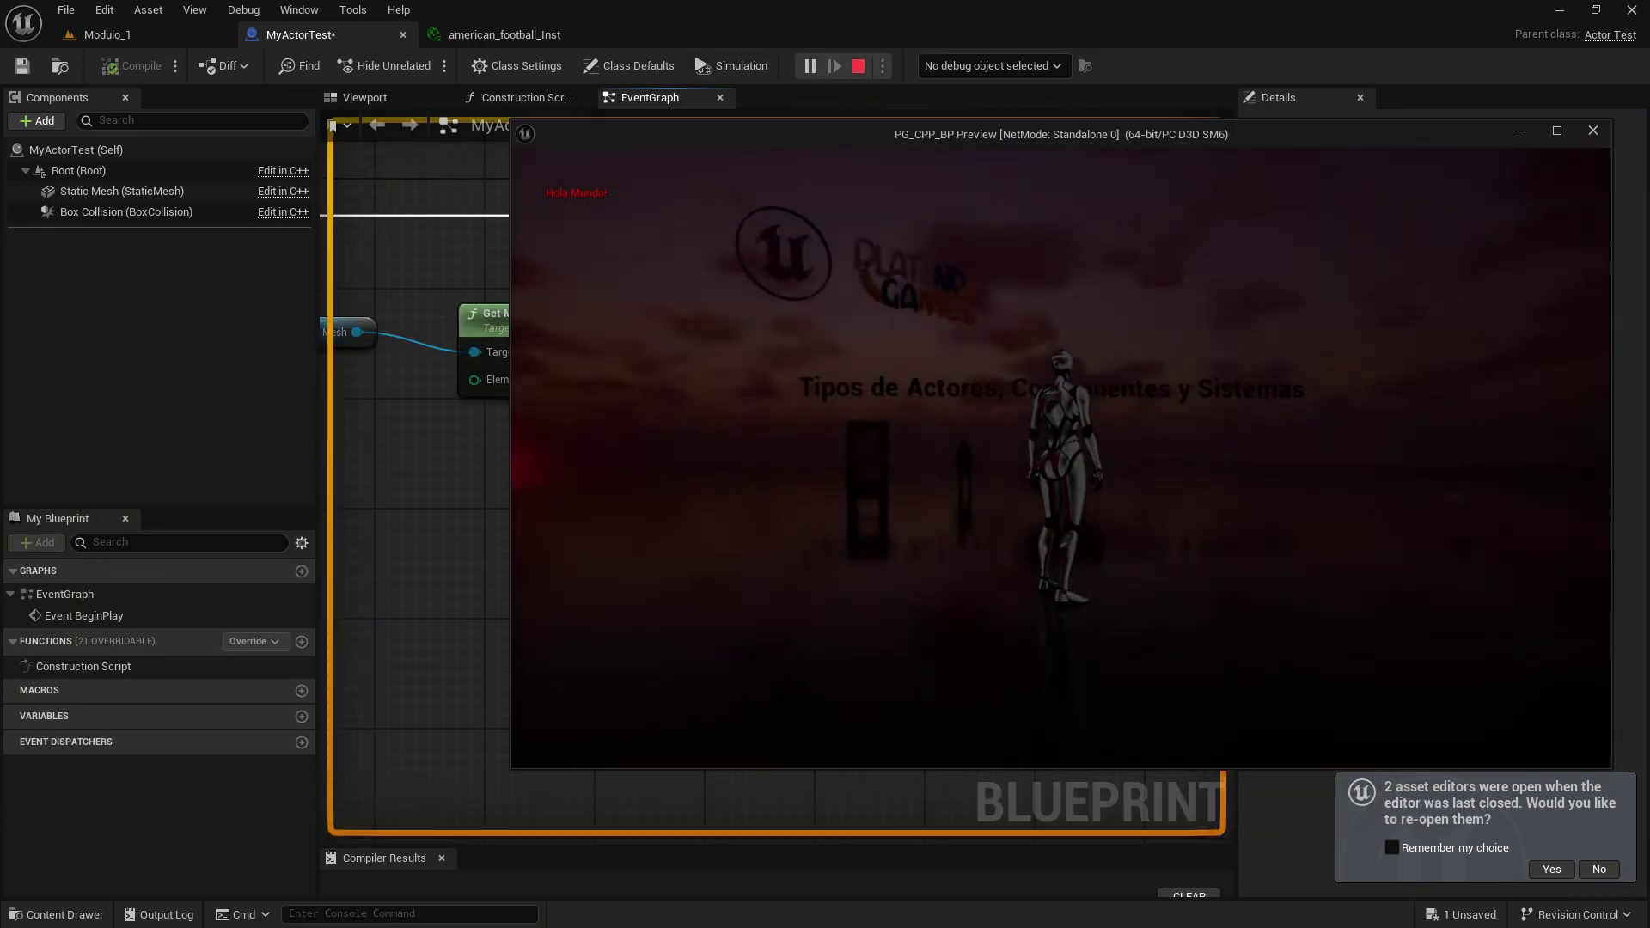
key(s)
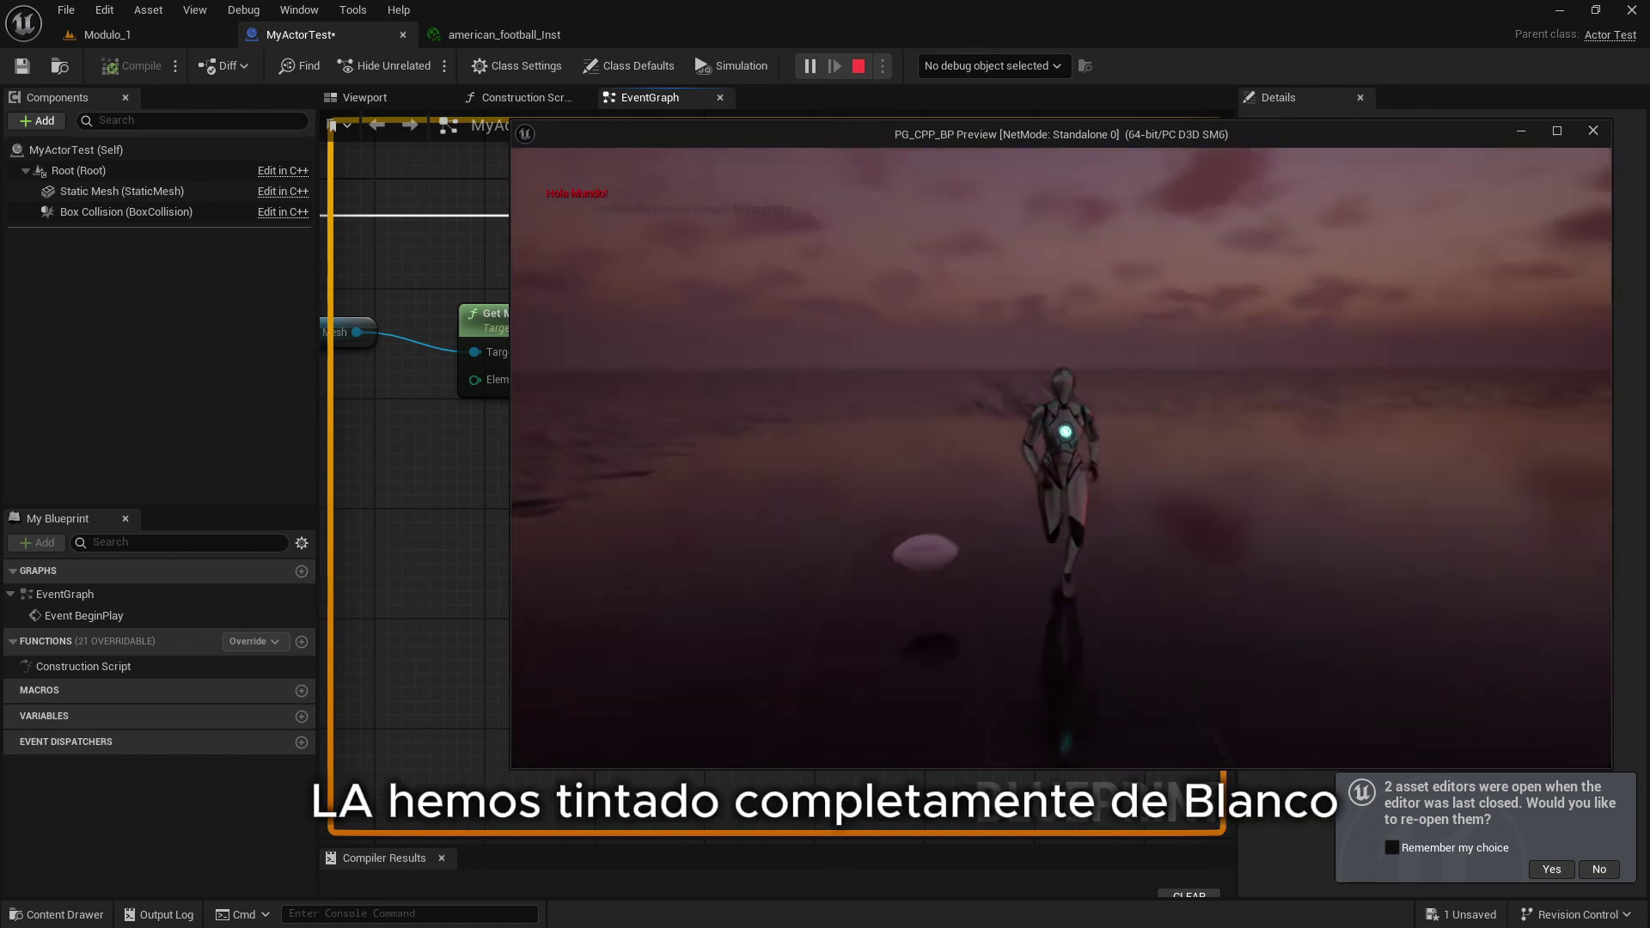
key(a)
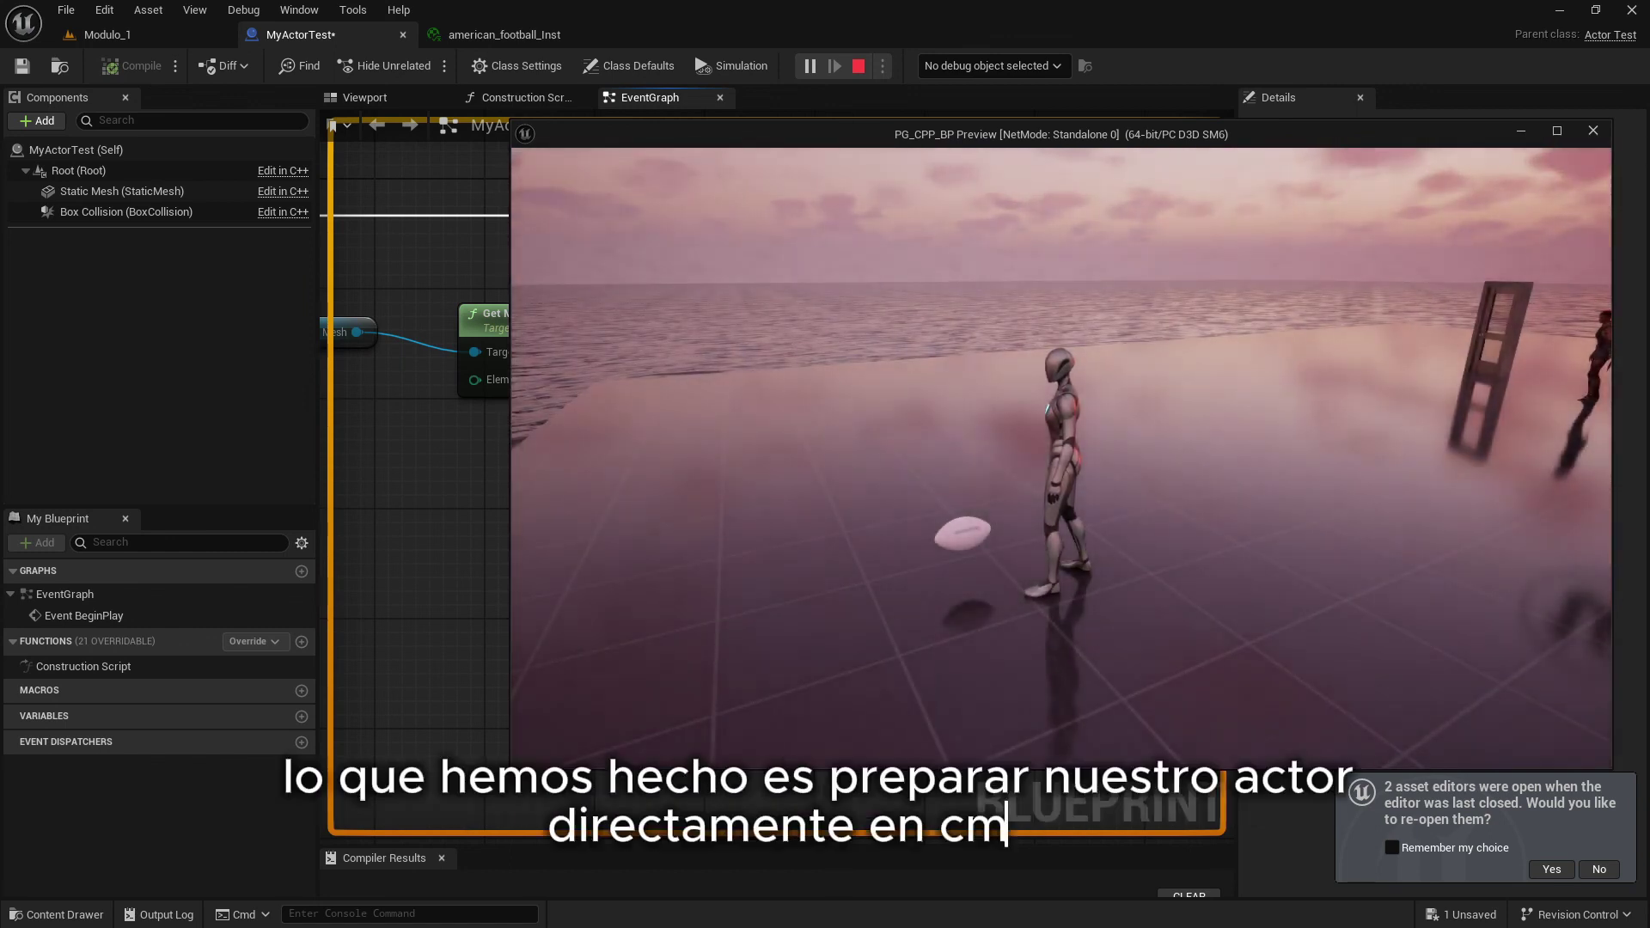